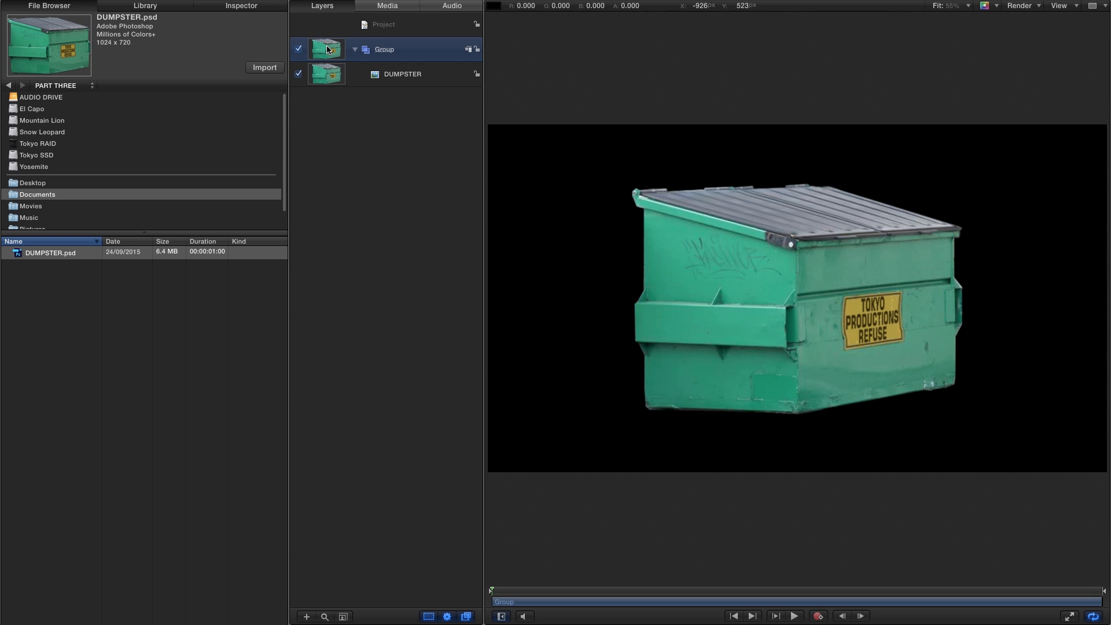
Add a new camera to the project, switching the dumpster's group to 3D.
key("super+alt+c")
left_click(635, 70)
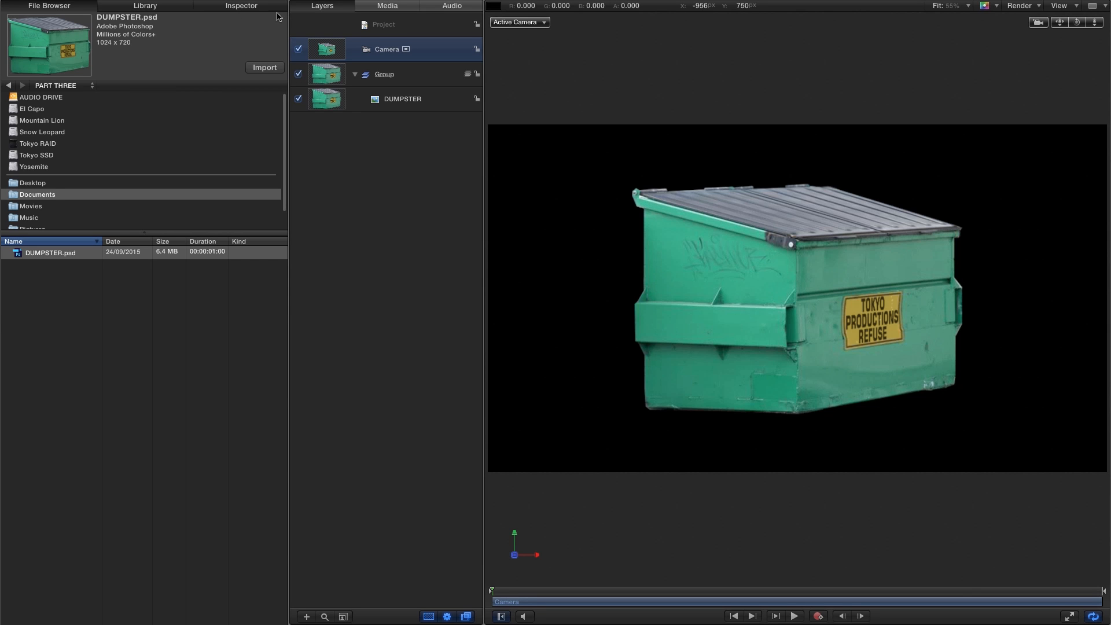
Show the camera's individual rotation values and try adjusting its Y rotation.
left_click(245, 8)
left_click(29, 139)
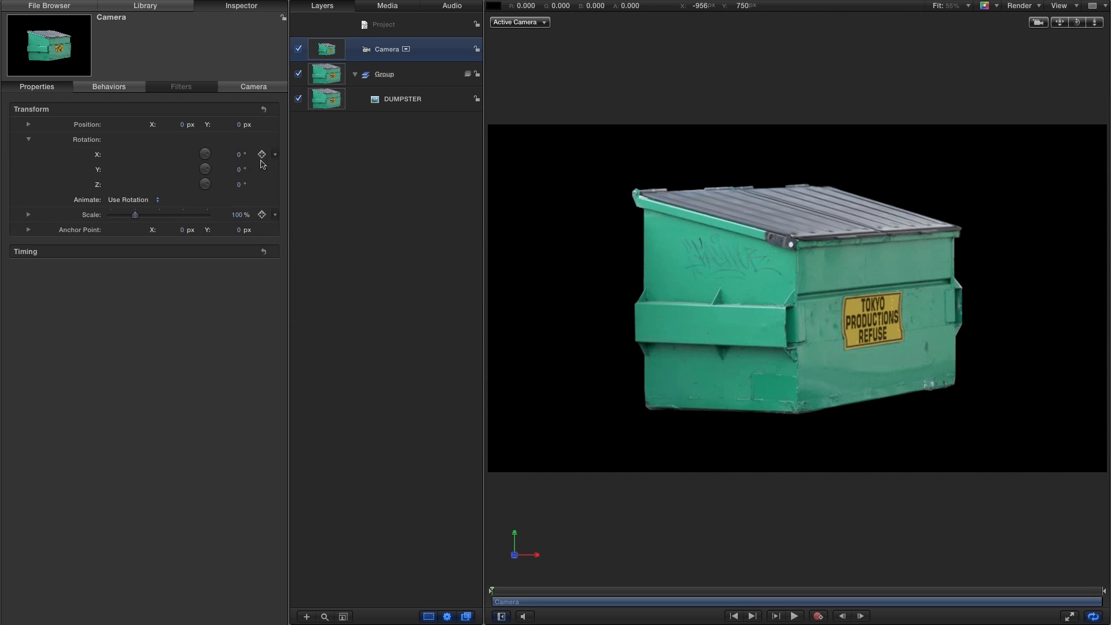
left_click_drag(236, 169, 235, 169)
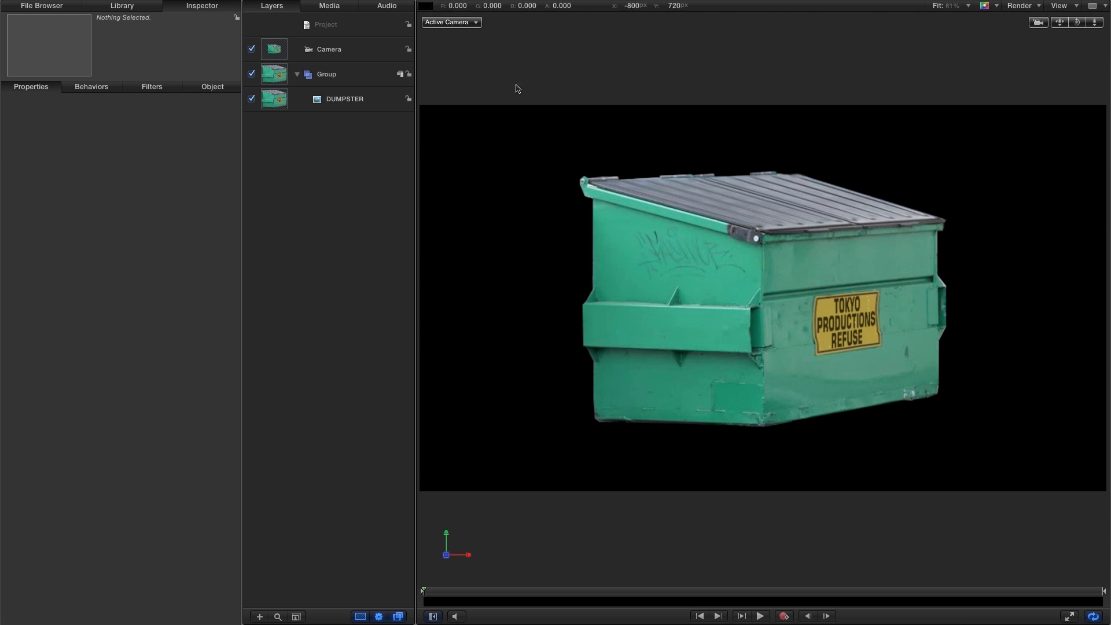
Open the Command Editor, display the Option and Control modifier assignments, and filter the command list by "3D VIEW".
left_click(460, 21)
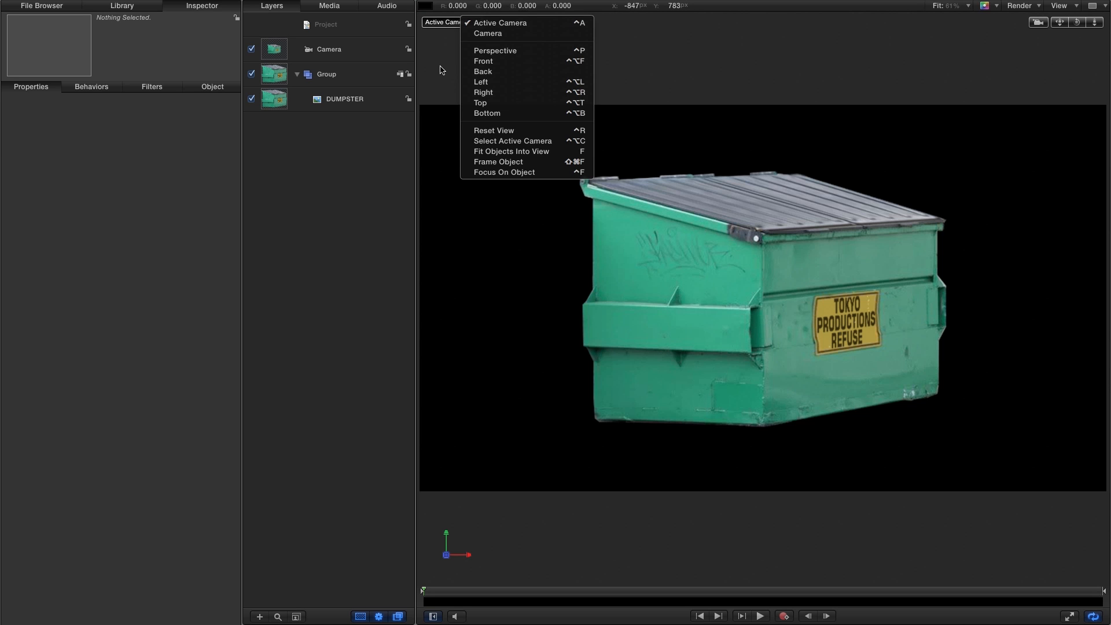
left_click(45, 5)
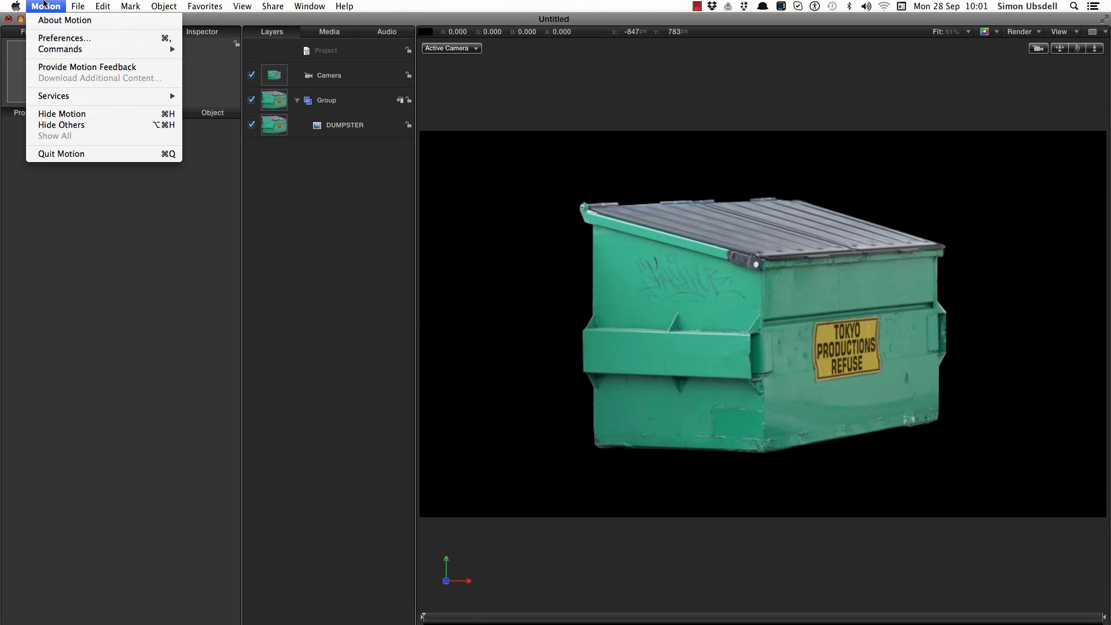
mouse_move(162, 49)
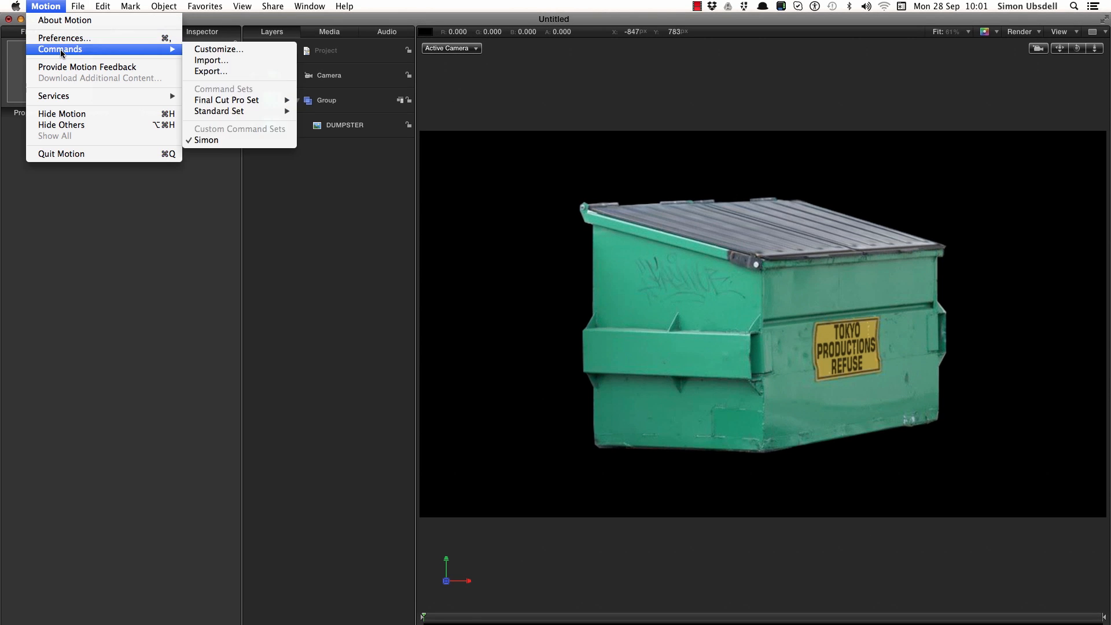
left_click(242, 51)
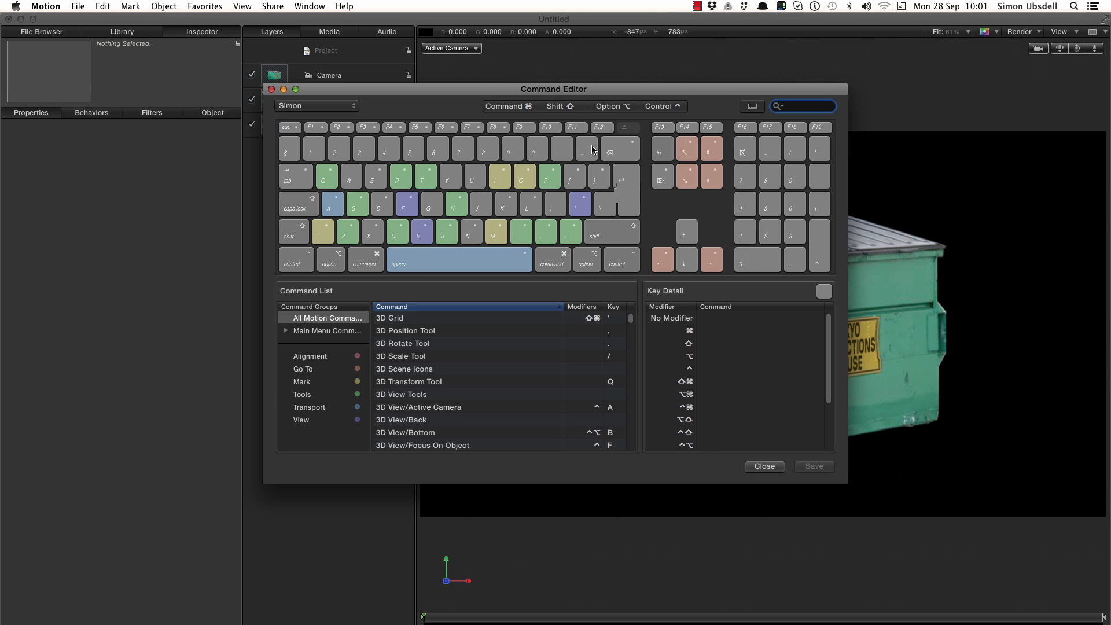
left_click(651, 109)
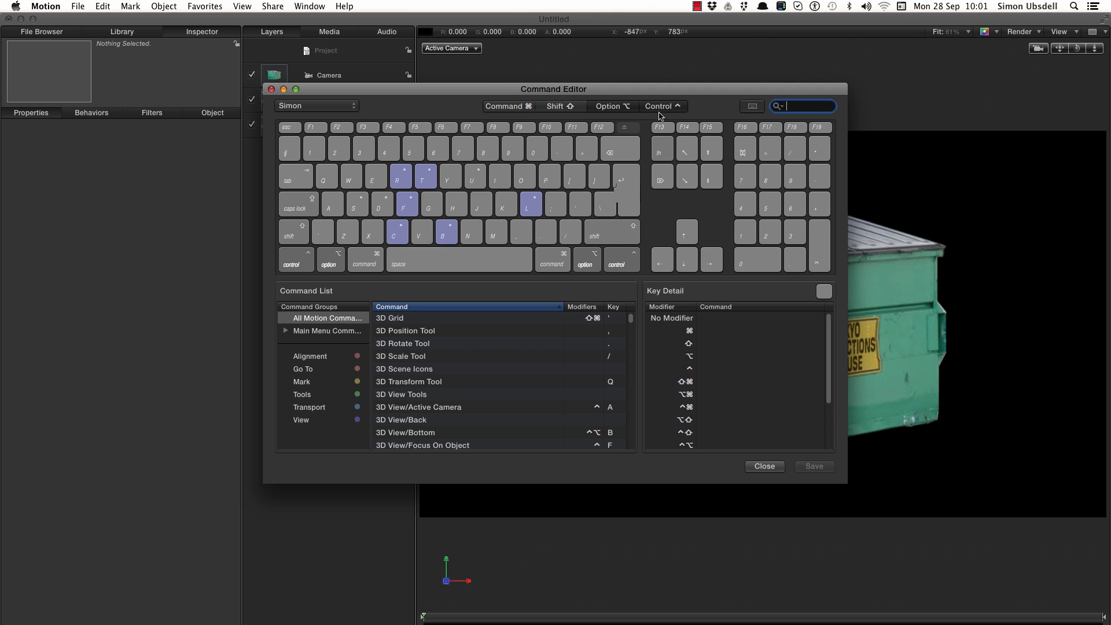
type("3D VIEW")
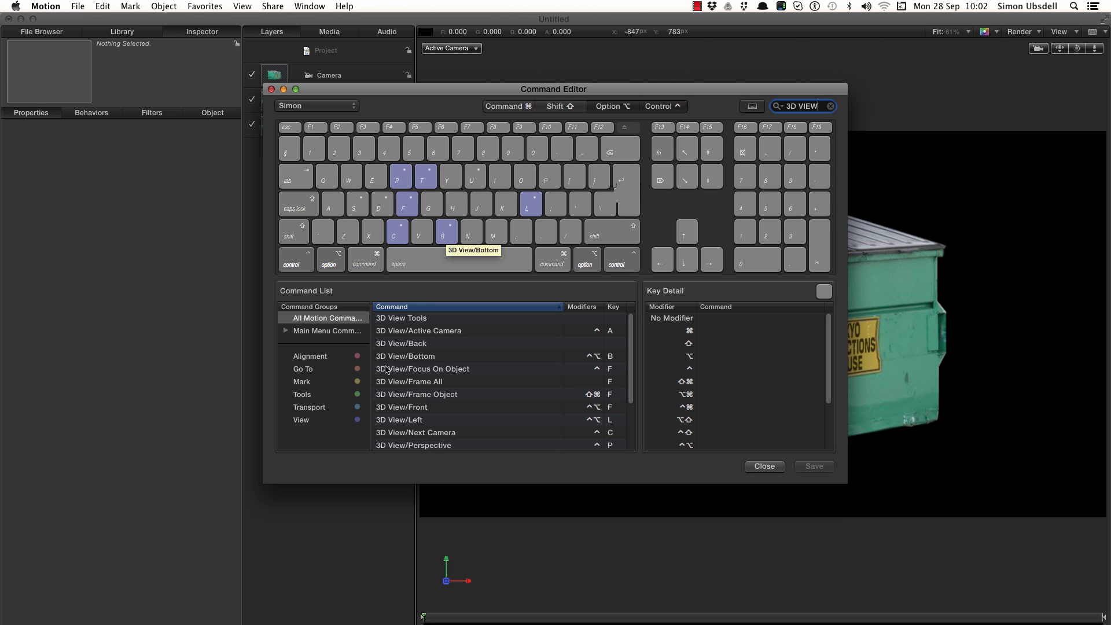
Assign the 3D View/Back command to Control-Option-K, save the command set, and close the Command Editor.
left_click_drag(400, 347, 504, 206)
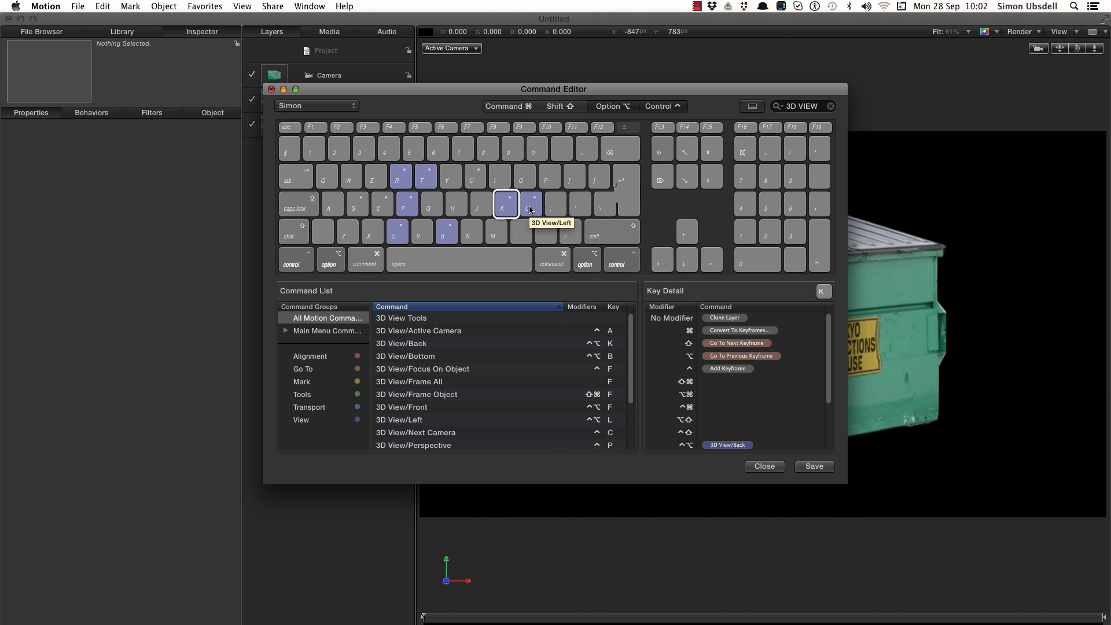
left_click(822, 471)
left_click(775, 469)
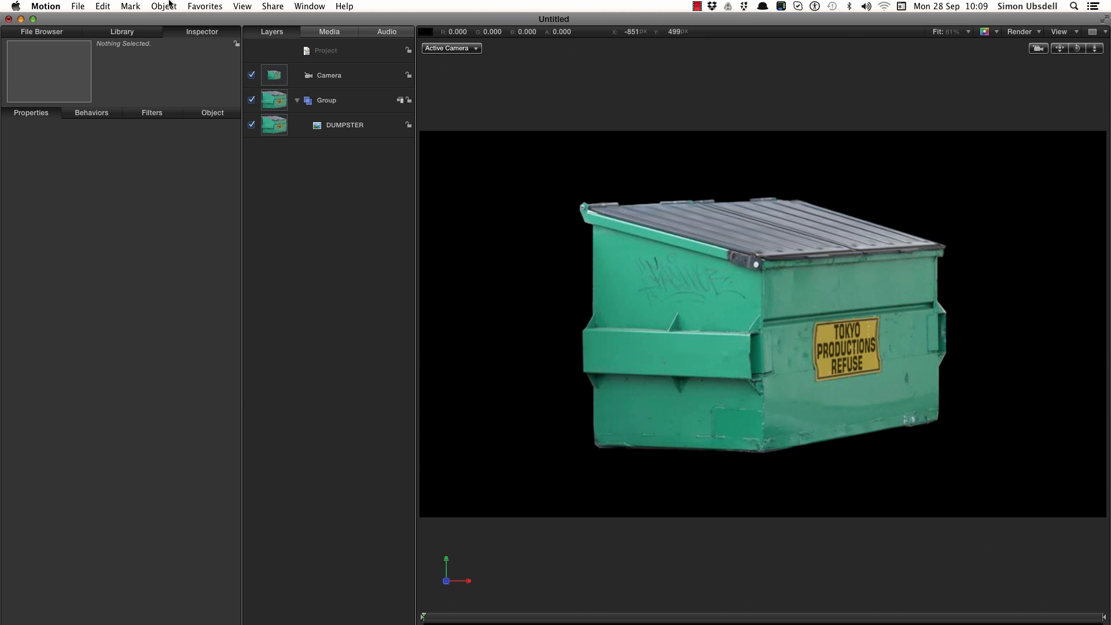
Create a new empty group above the camera in the layer list.
left_click(173, 5)
left_click(179, 20)
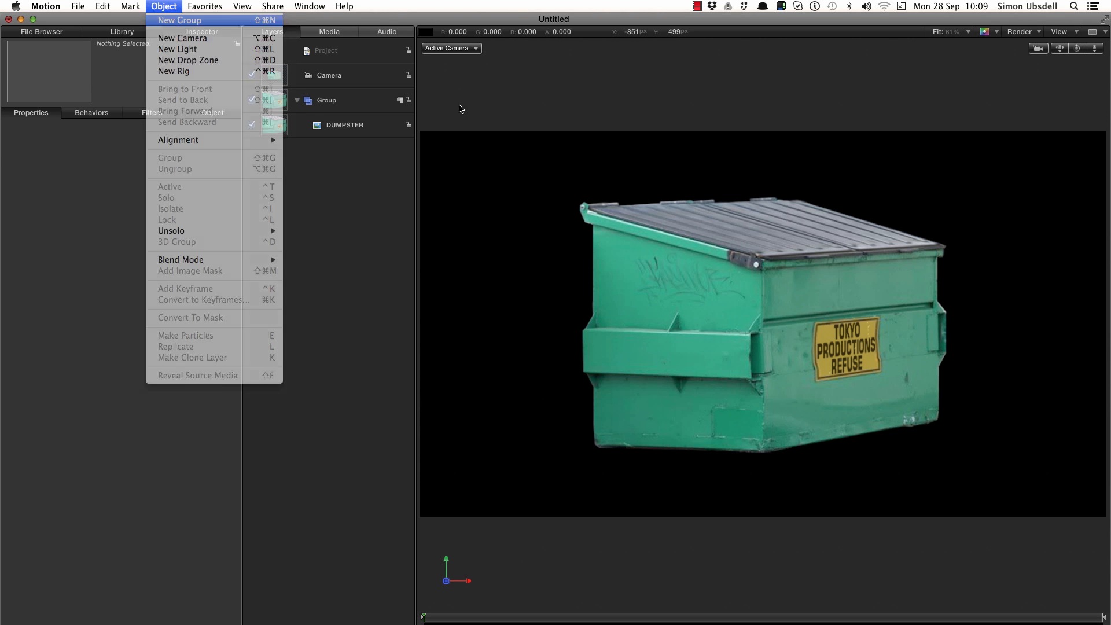
left_click_drag(319, 102, 299, 79)
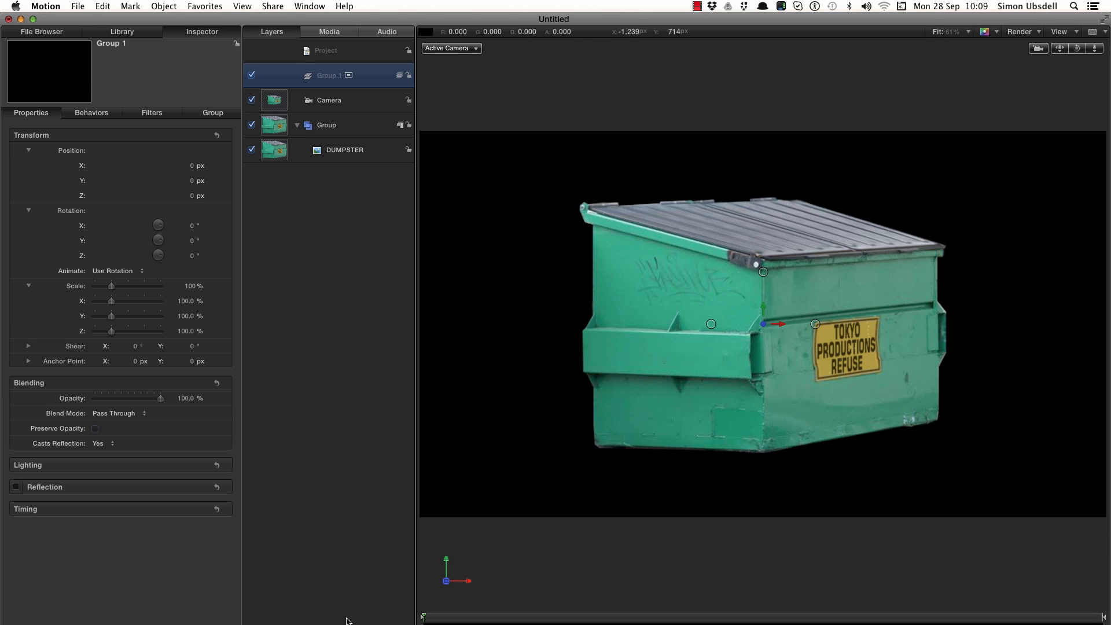
Ready the Rectangle tool and review its fill, outline and outline colour settings in the HUD.
left_click(332, 597)
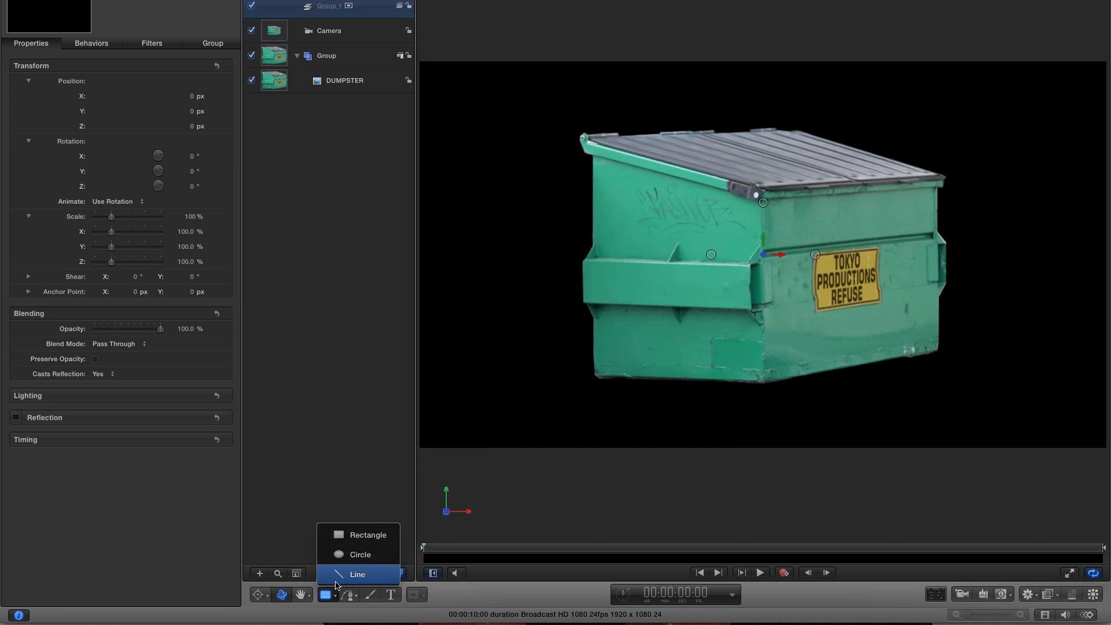
left_click(360, 541)
left_click(310, 6)
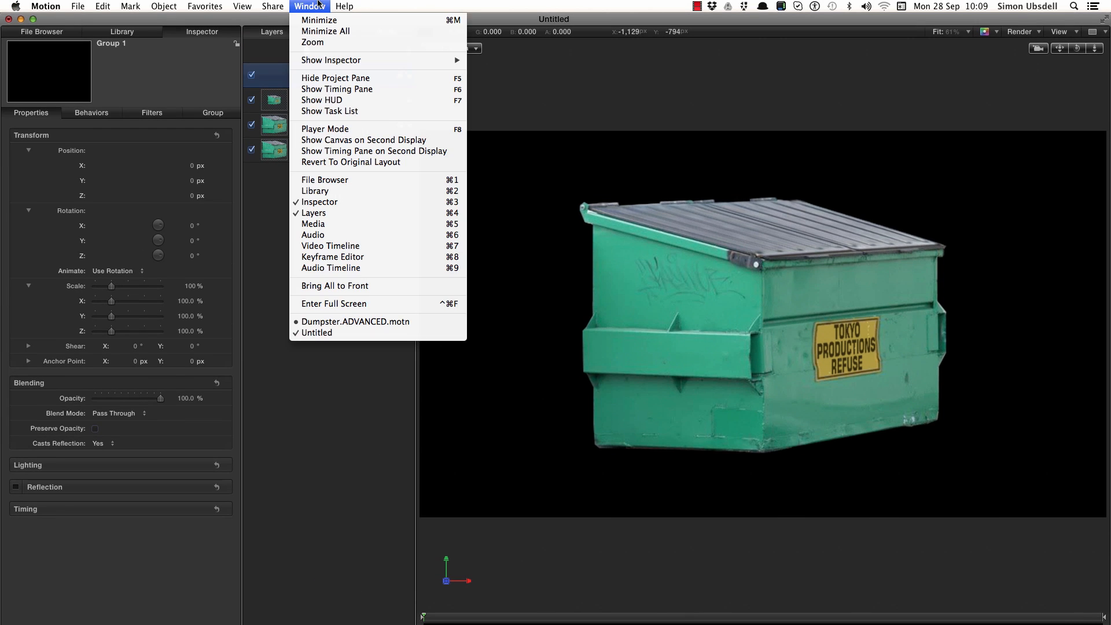
left_click(339, 101)
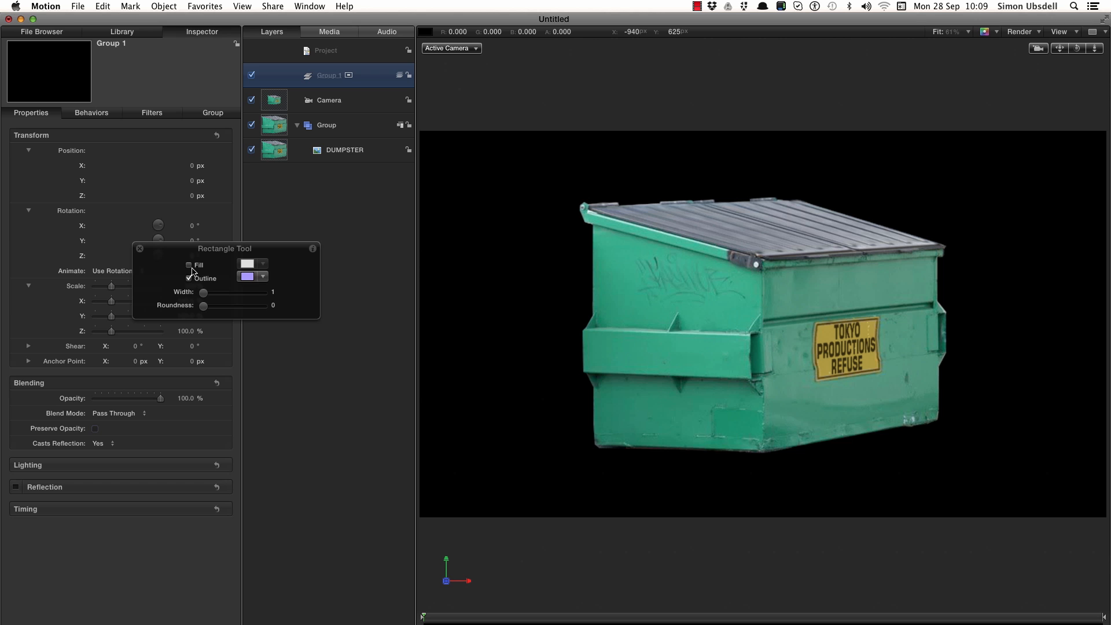
left_click(247, 277)
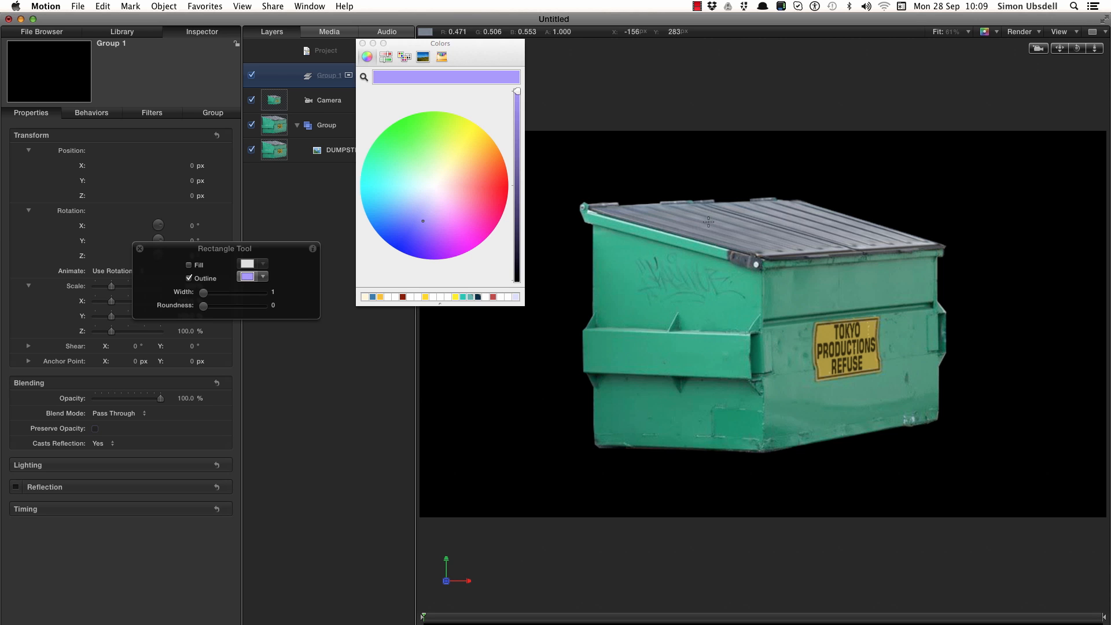
left_click(363, 43)
left_click(139, 248)
Draw a rectangle over the dumpster's side, from its front vertical corner to the rear bottom corner, and name it SIDE.
mouse_move(761, 258)
left_mouse_down()
mouse_move(749, 379)
mouse_move(698, 450)
mouse_move(594, 452)
left_mouse_up()
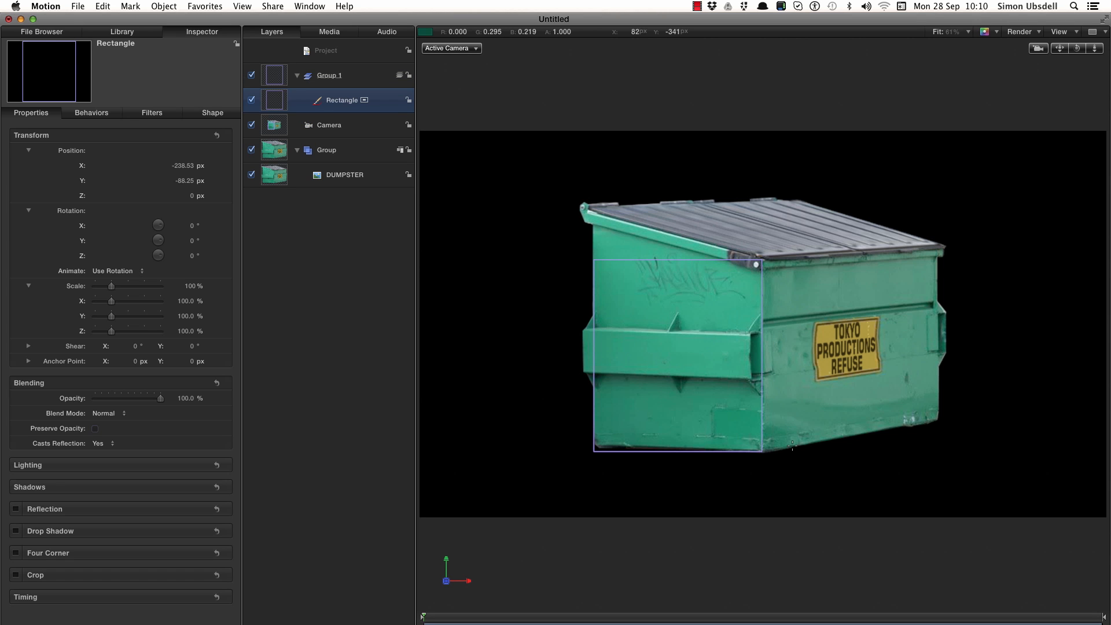
scroll(791, 445, "right", 3)
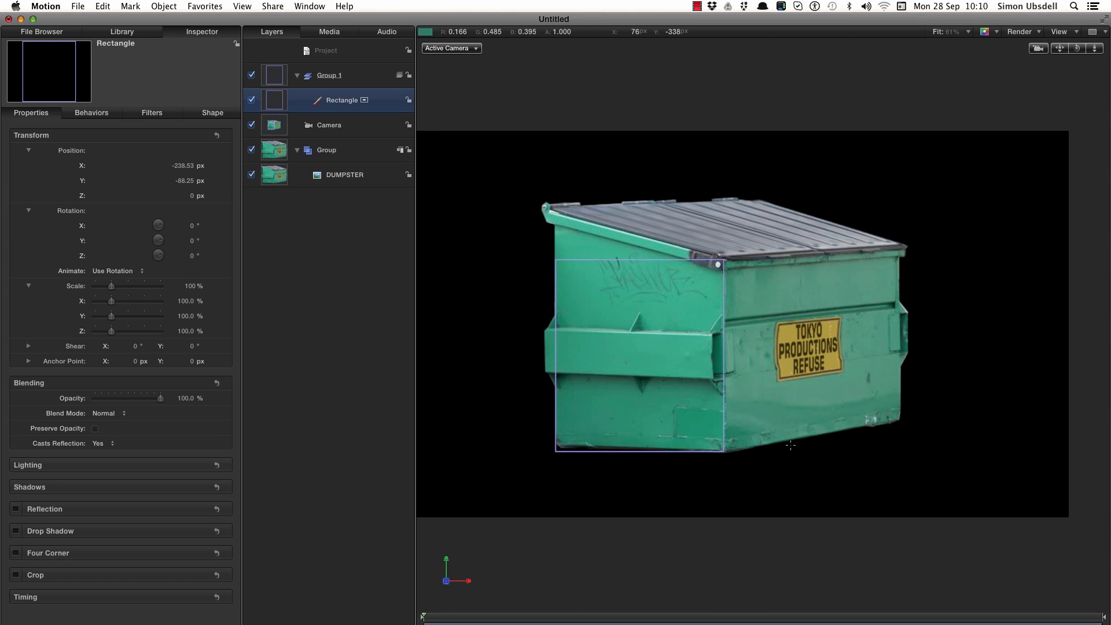
double_click(346, 101)
type("SDIE")
key("Return")
Move the SIDE rectangle's anchor point about 234.9 px along X onto its edge at the dumpster's front vertical corner.
left_click(262, 597)
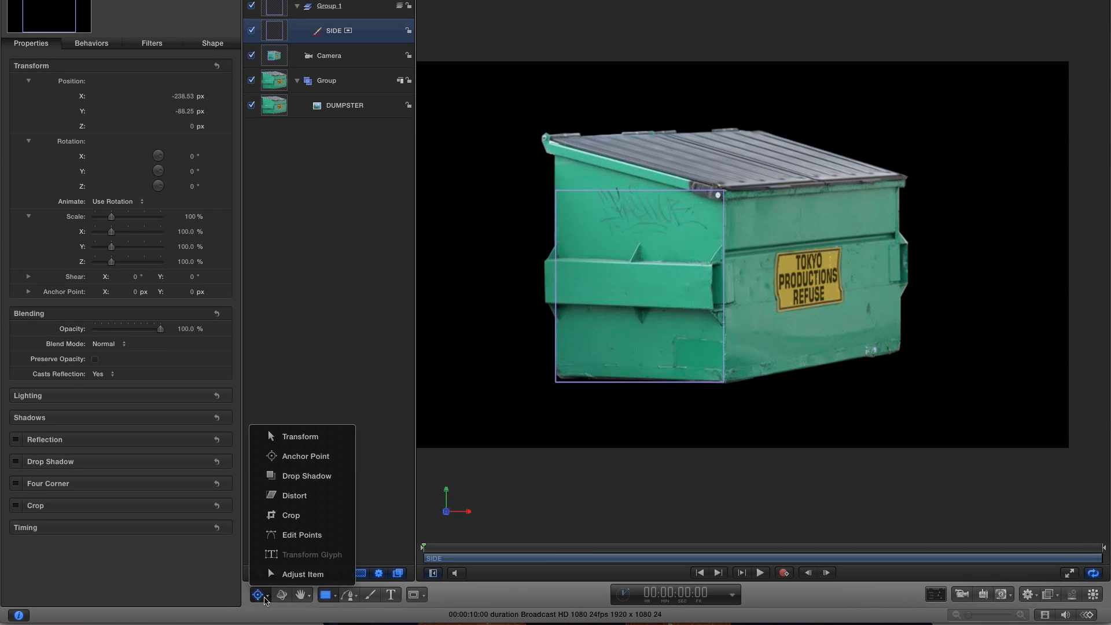
left_click(331, 457)
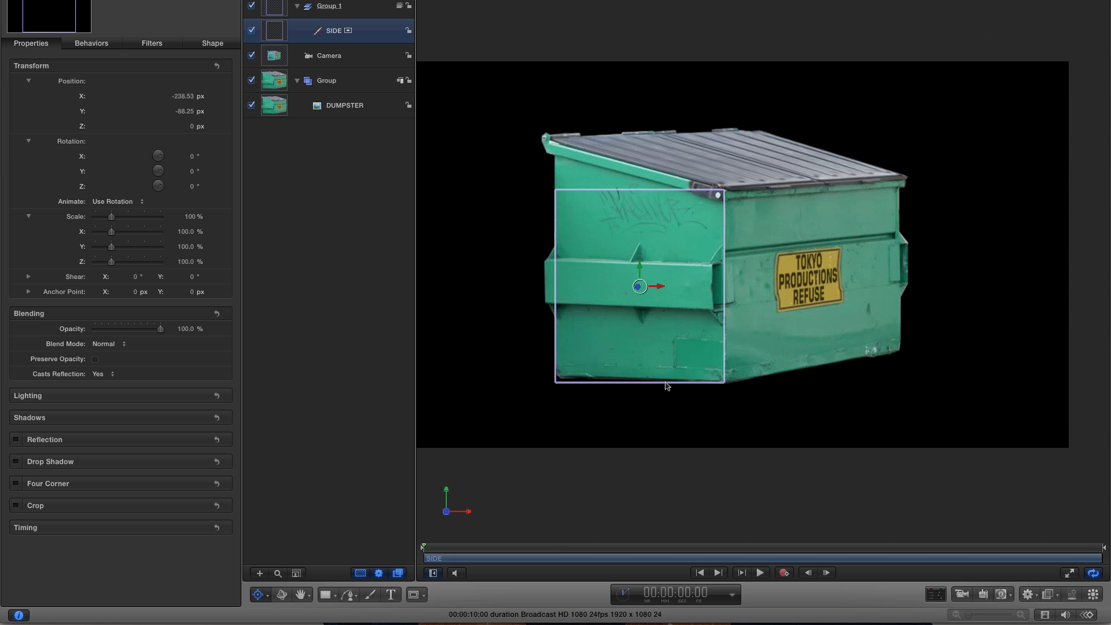
key("z")
left_click_drag(719, 286, 799, 322)
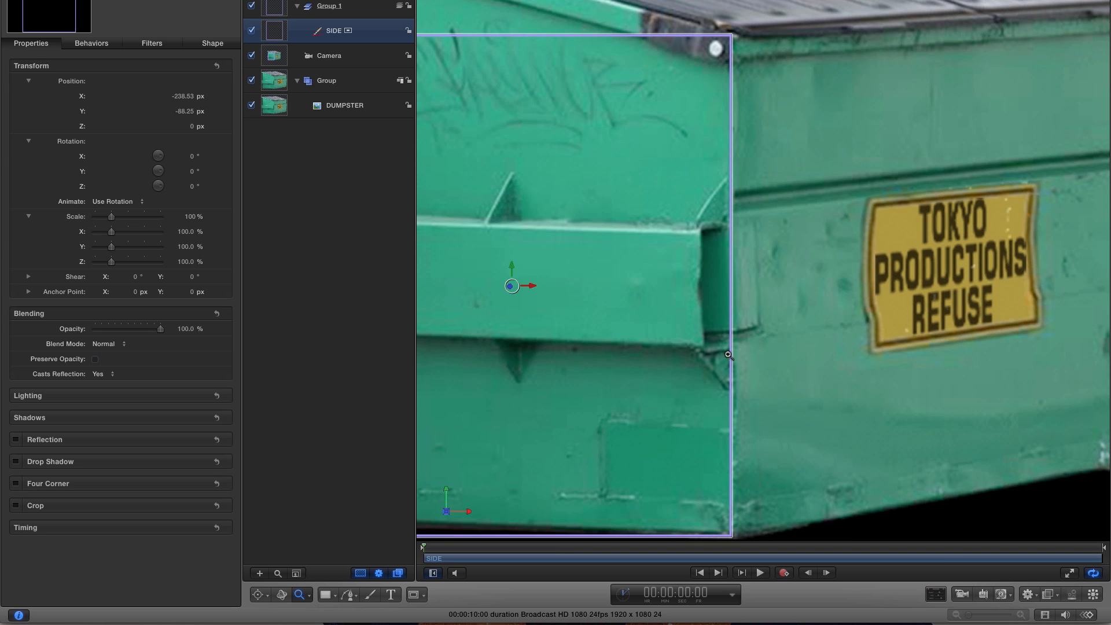
left_click(258, 594)
left_click_drag(531, 286, 751, 301)
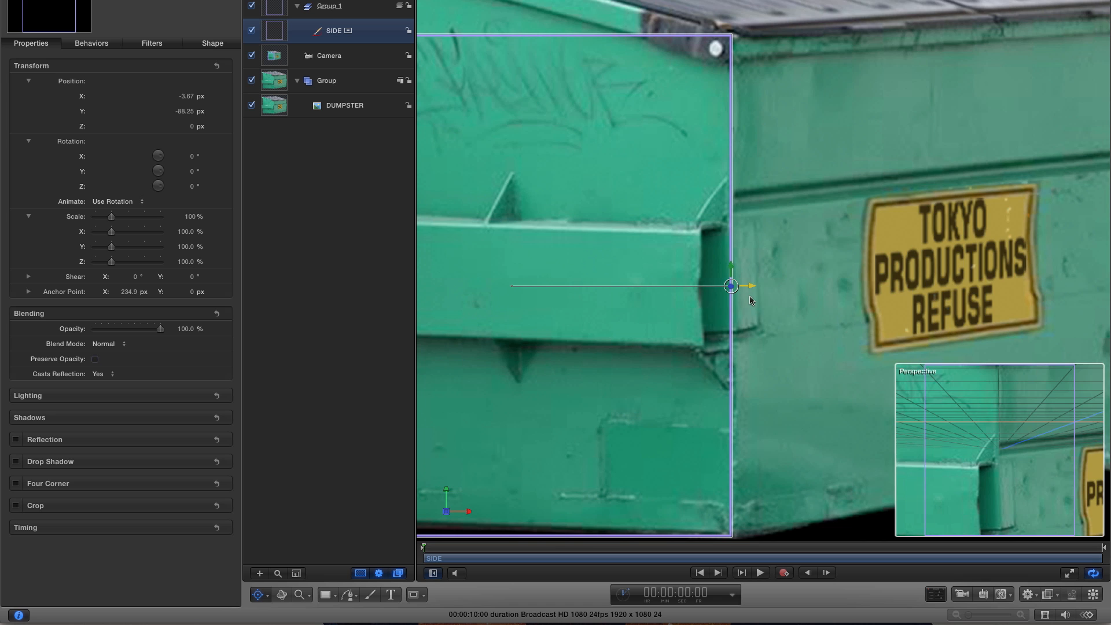
key("shift+z")
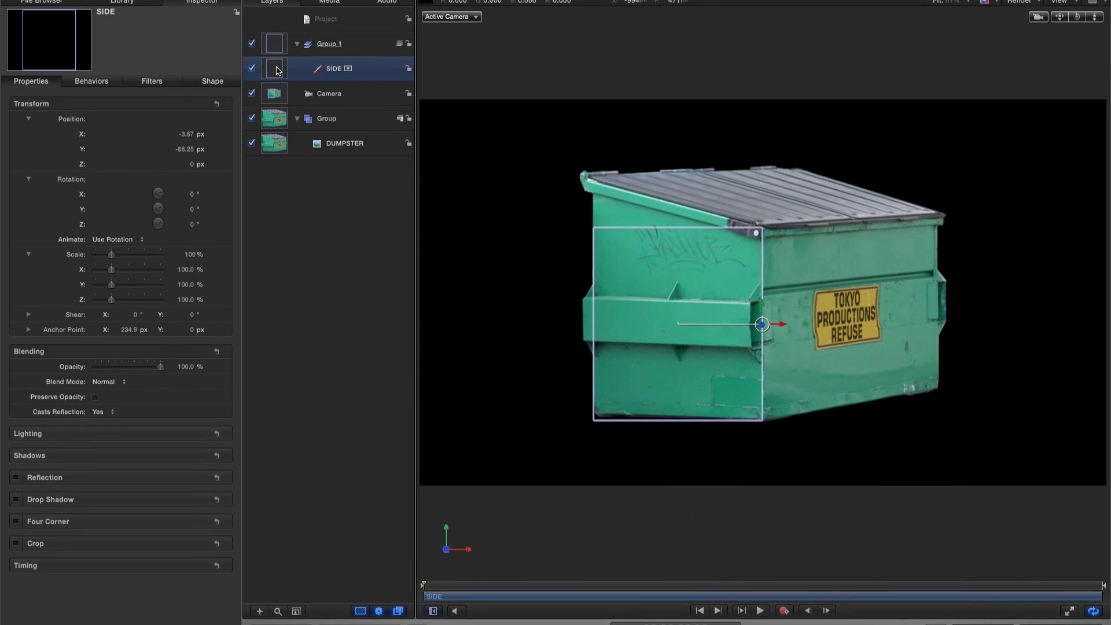
Duplicate the SIDE rectangle and name the copy FRONT.
right_click(276, 71)
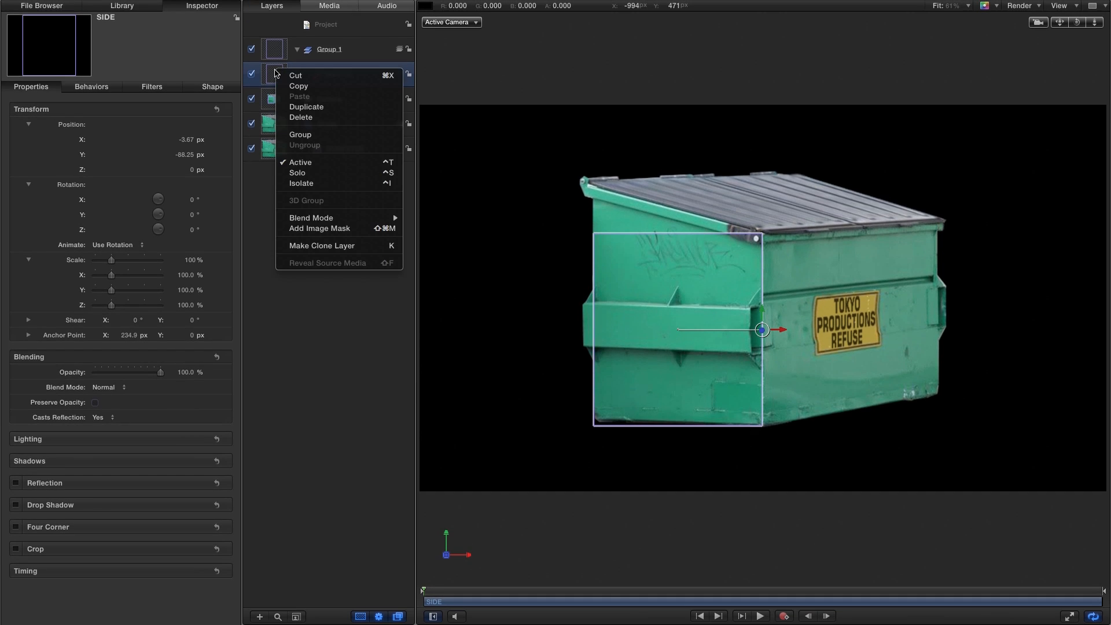
left_click(295, 109)
double_click(334, 75)
type("FRONT")
key("Return")
Set the FRONT rectangle's Y rotation to 180°.
left_click(32, 87)
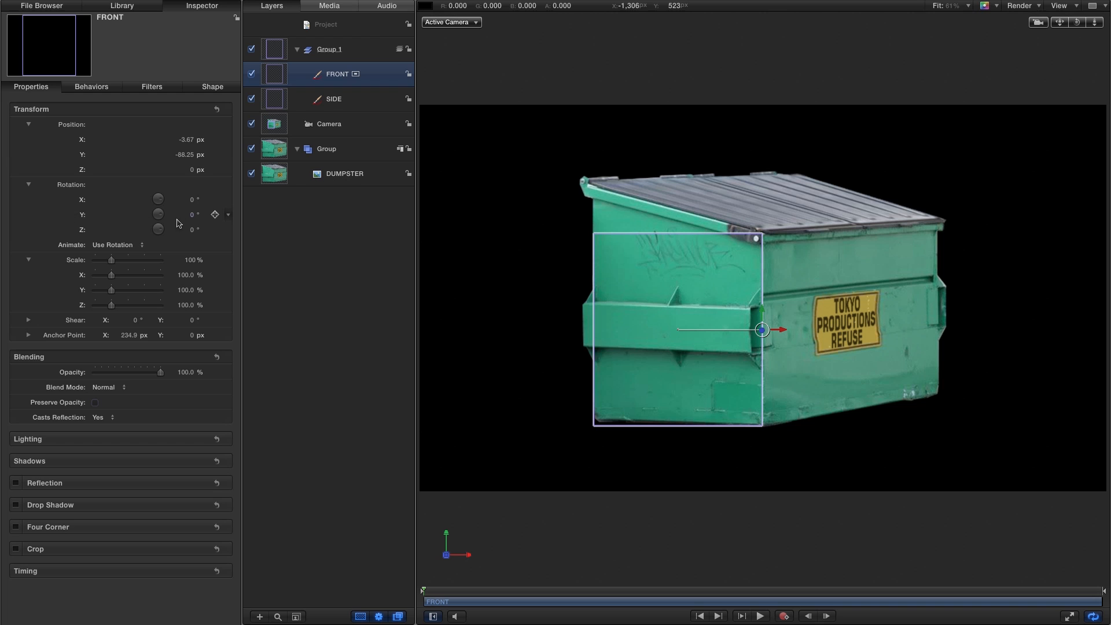
left_click(192, 215)
type("180")
key("Return")
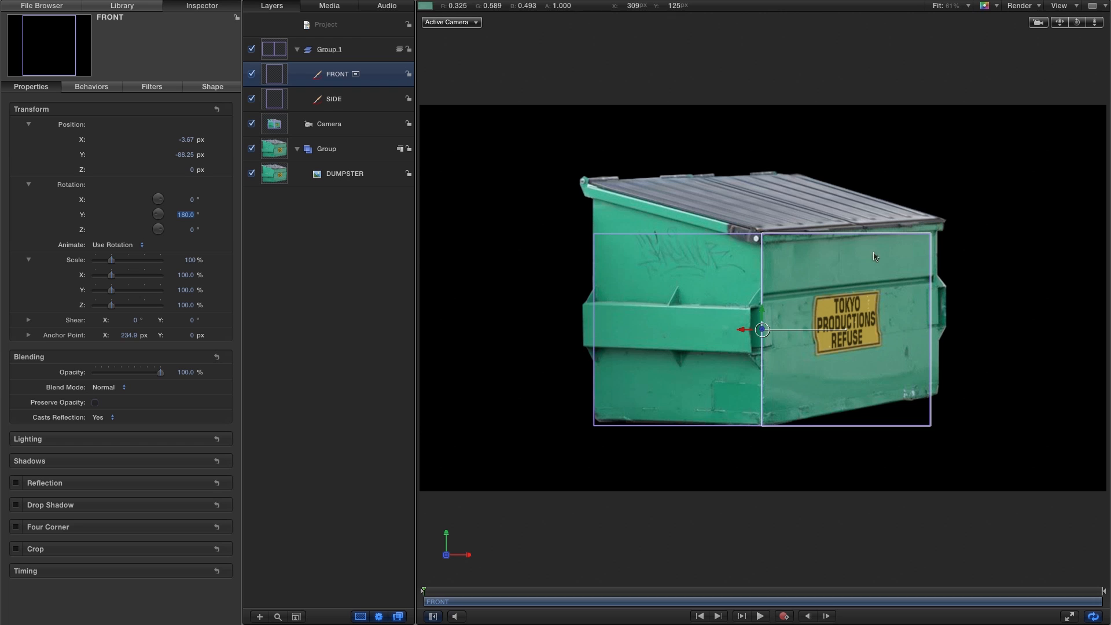
Stretch the FRONT rectangle horizontally to about 162% with the Transform tool, keeping its edge at the dumpster's shared corner.
left_click(271, 624)
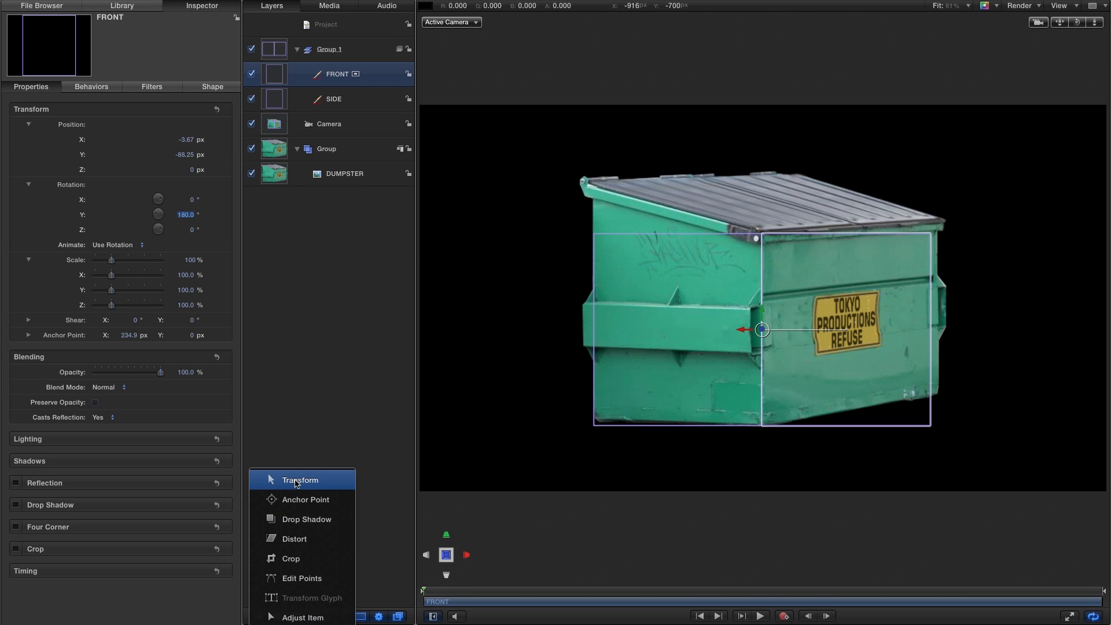
left_click(294, 479)
left_click_drag(931, 329, 1036, 331)
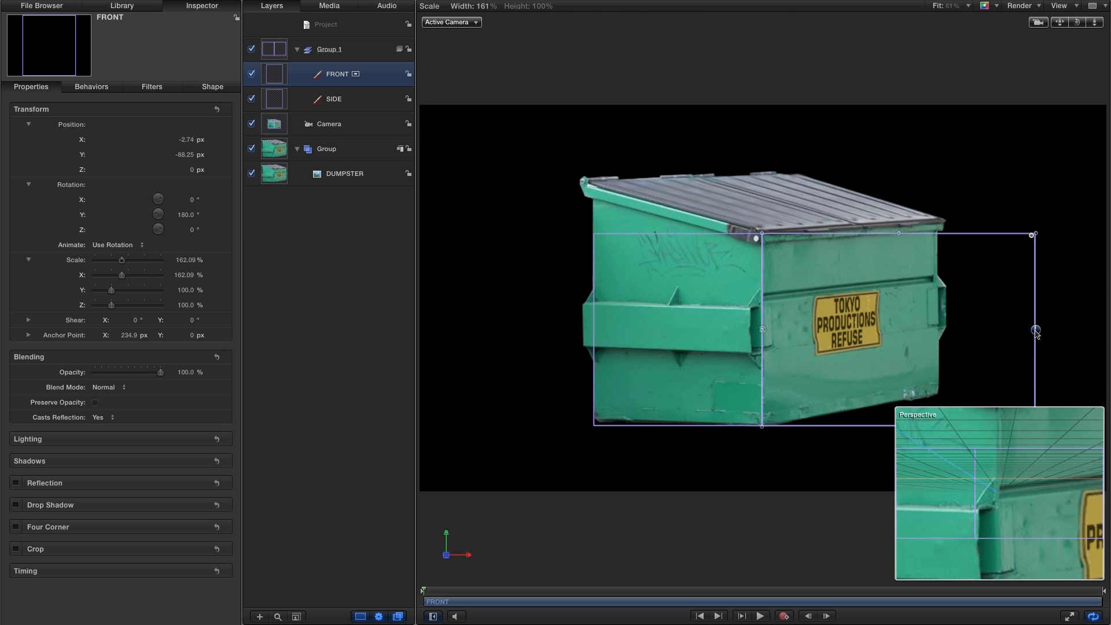
left_click_drag(1035, 331, 1035, 331)
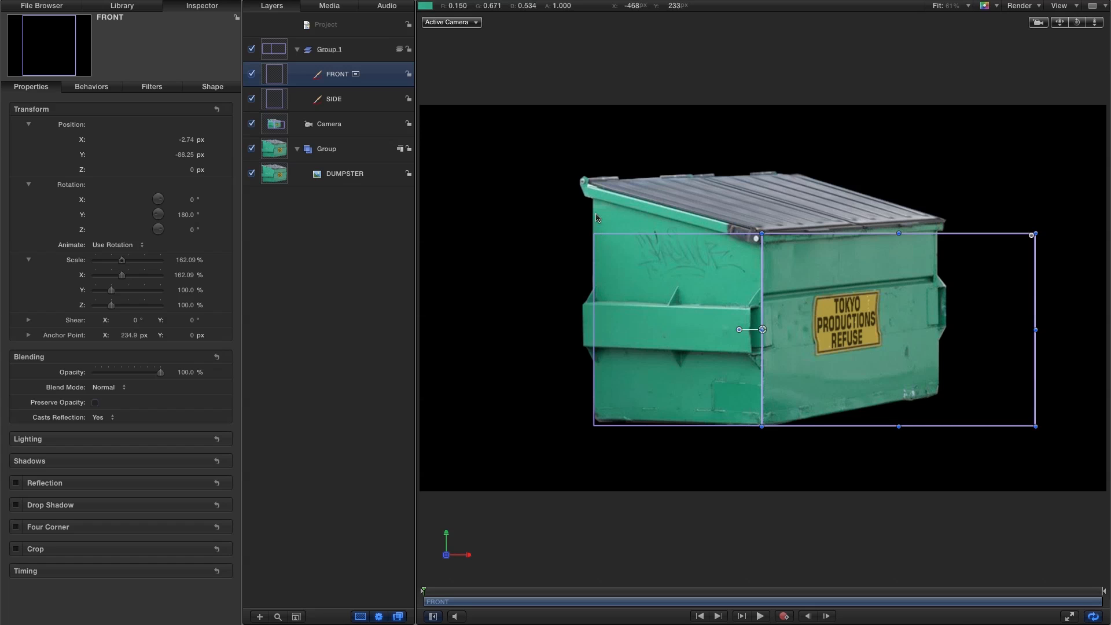
Edit the SIDE rectangle's points, raising its outer upper corner to the dumpster's back top corner so the upper edge follows the sloping lid.
left_click(274, 98)
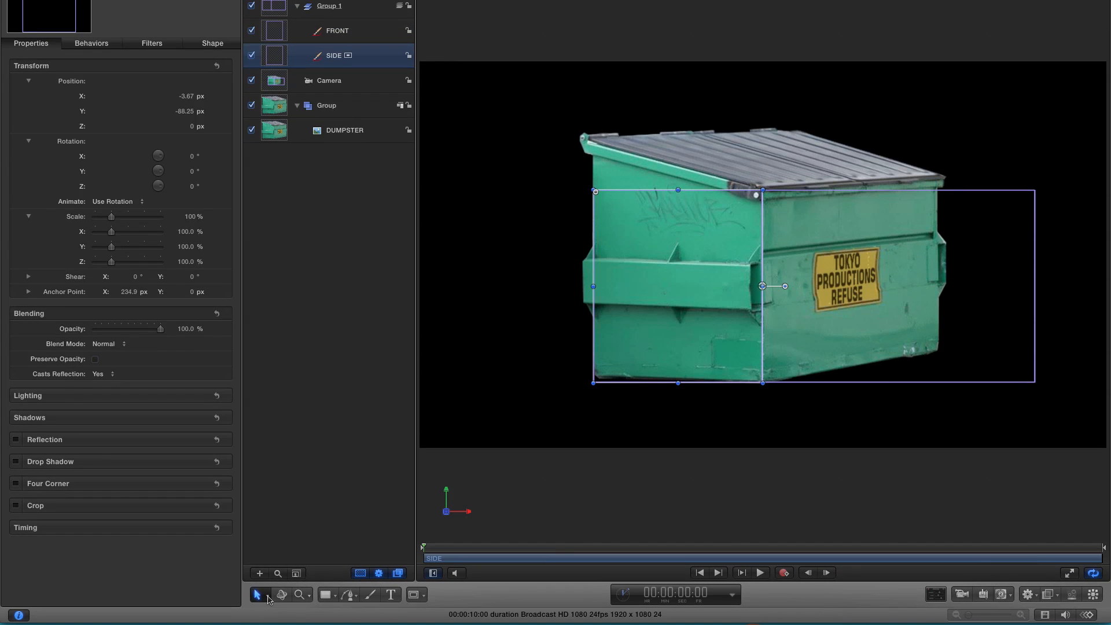
left_click(258, 595)
left_click(301, 537)
key("z")
left_click_drag(591, 175, 676, 219)
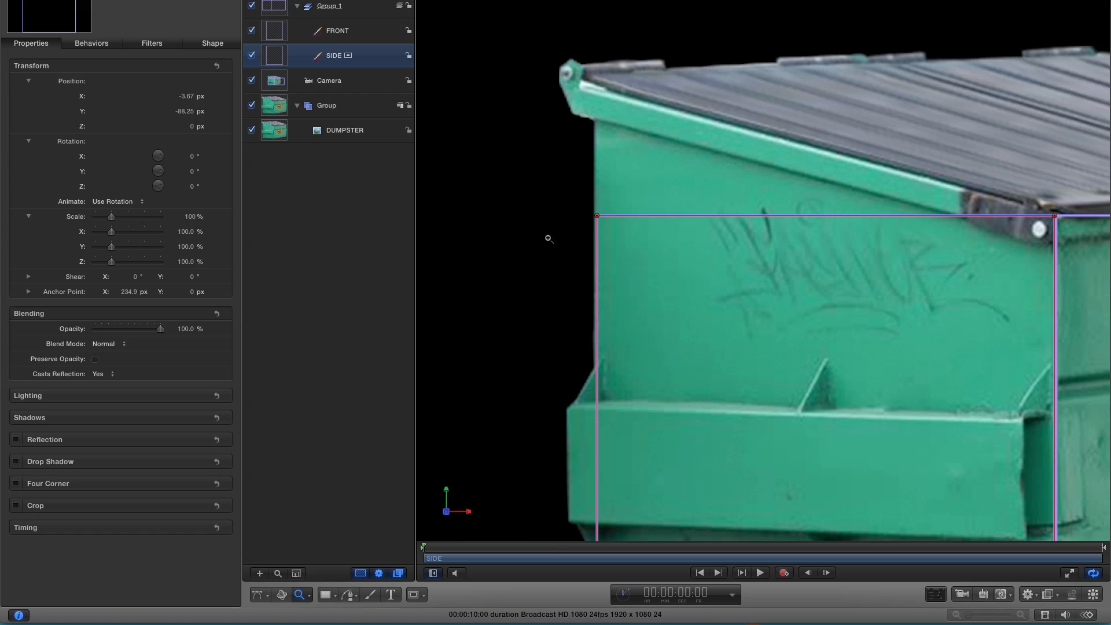
left_click(258, 594)
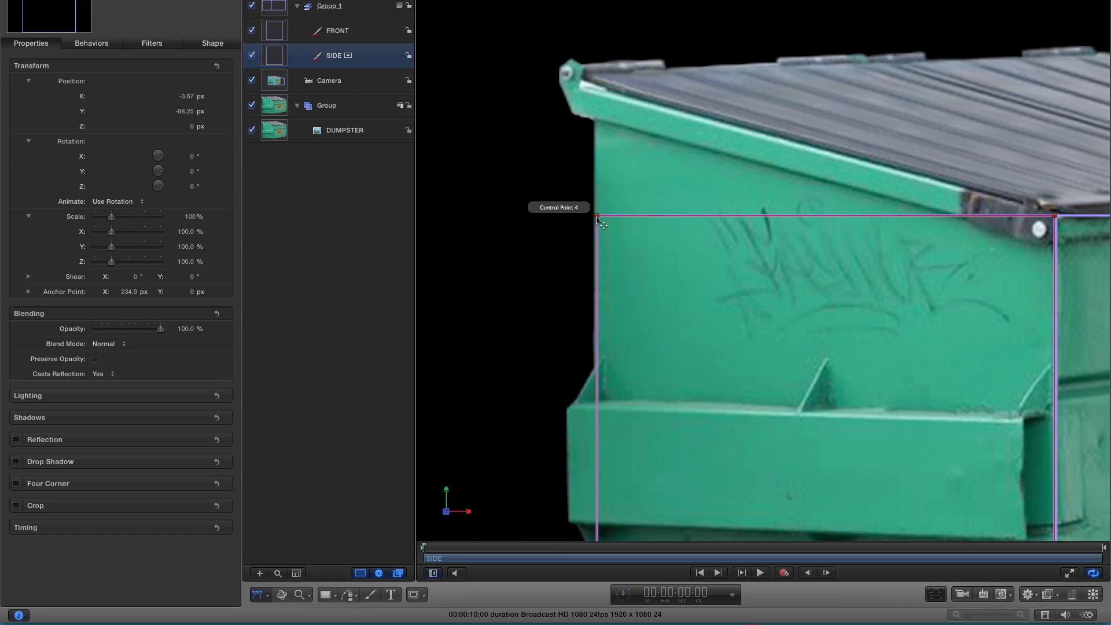
left_click_drag(597, 216, 594, 89)
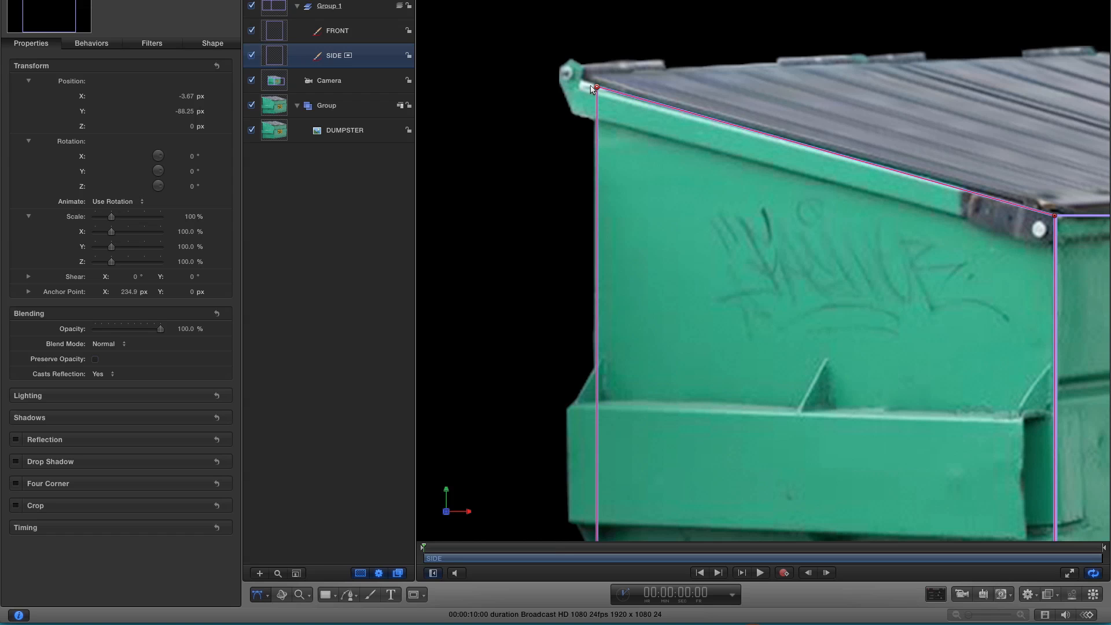
Set the SIDE shape's Y rotation to -90°.
left_click_drag(534, 369, 486, 55)
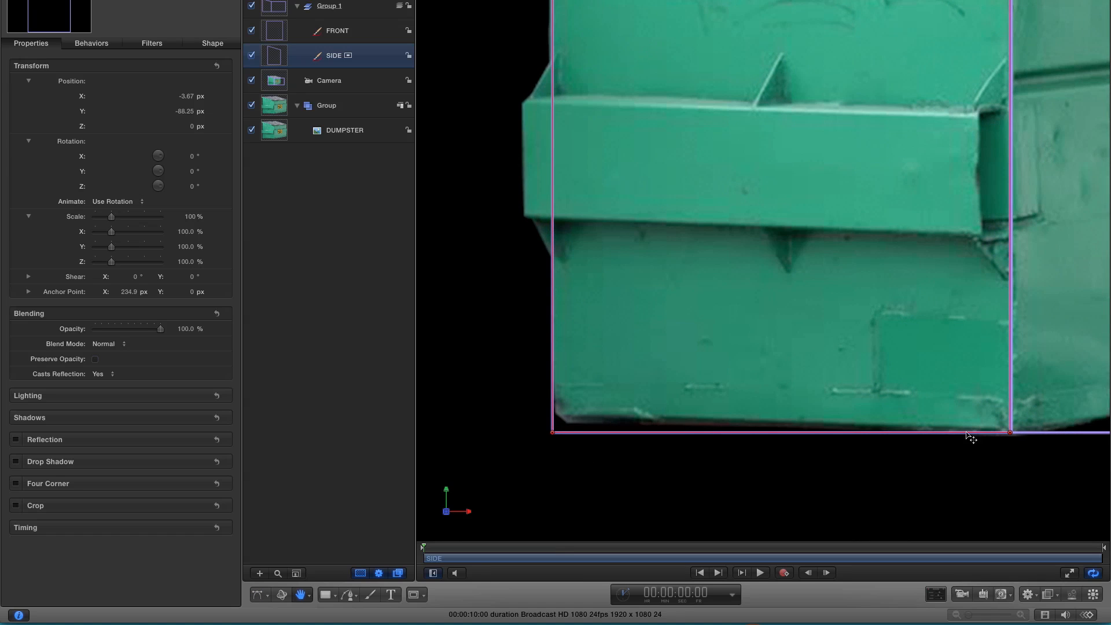
key("shift+z")
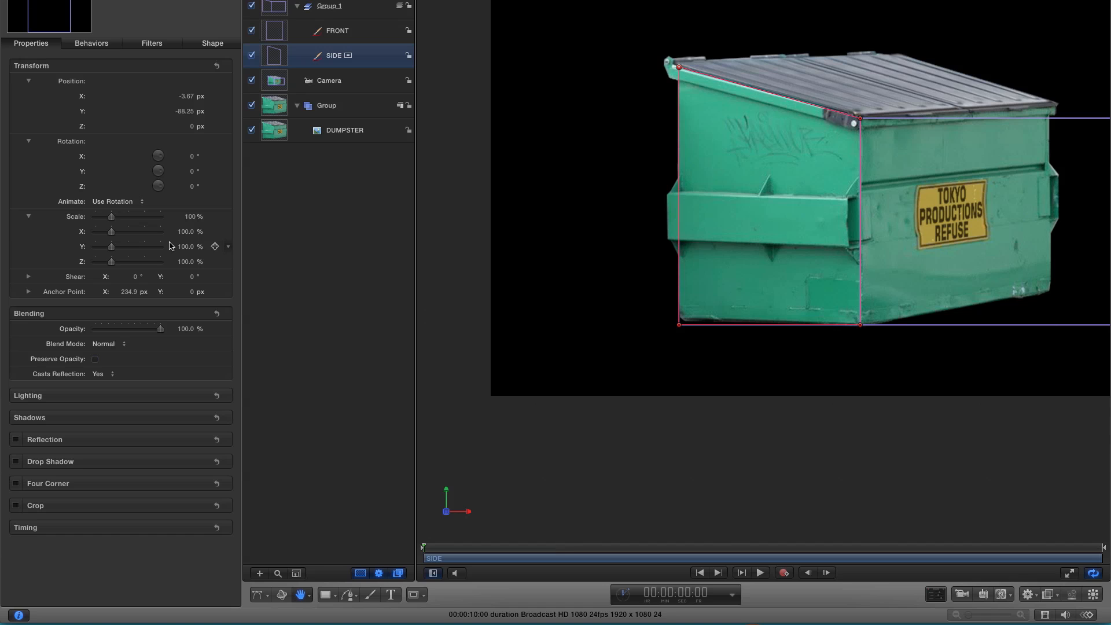
left_click(192, 171)
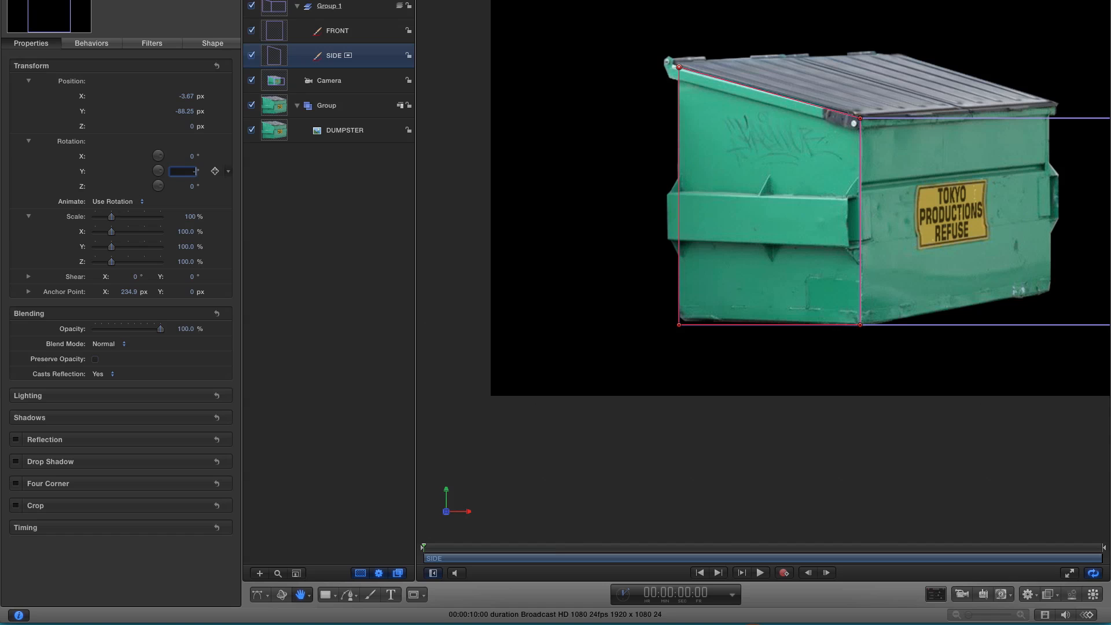
key("Return")
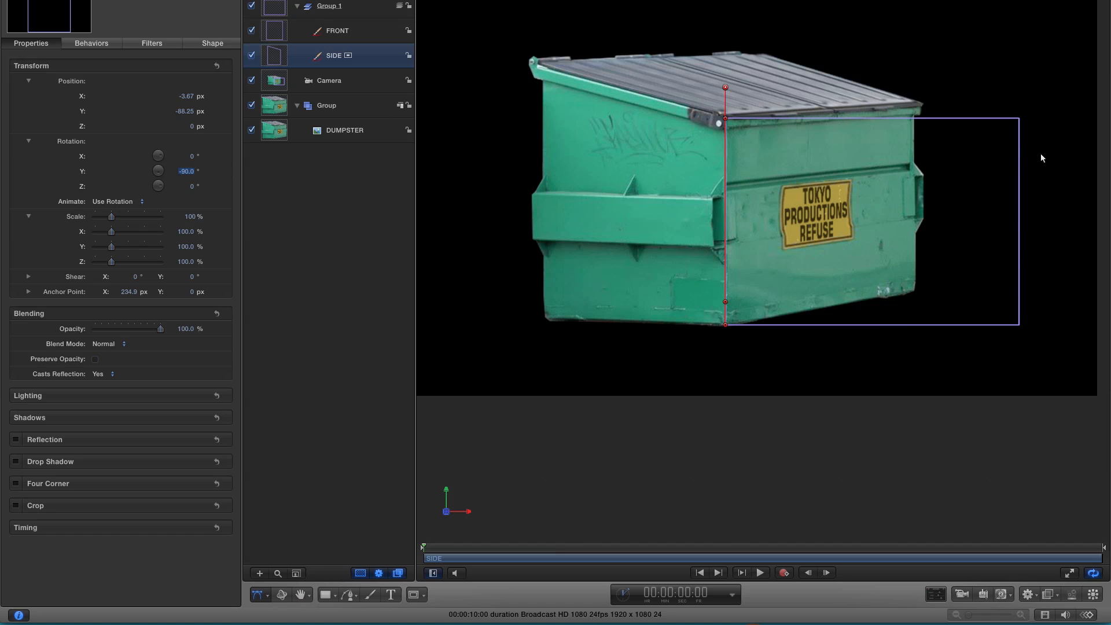
Duplicate the SIDE shape and name the copy SIDE FAR.
right_click(269, 47)
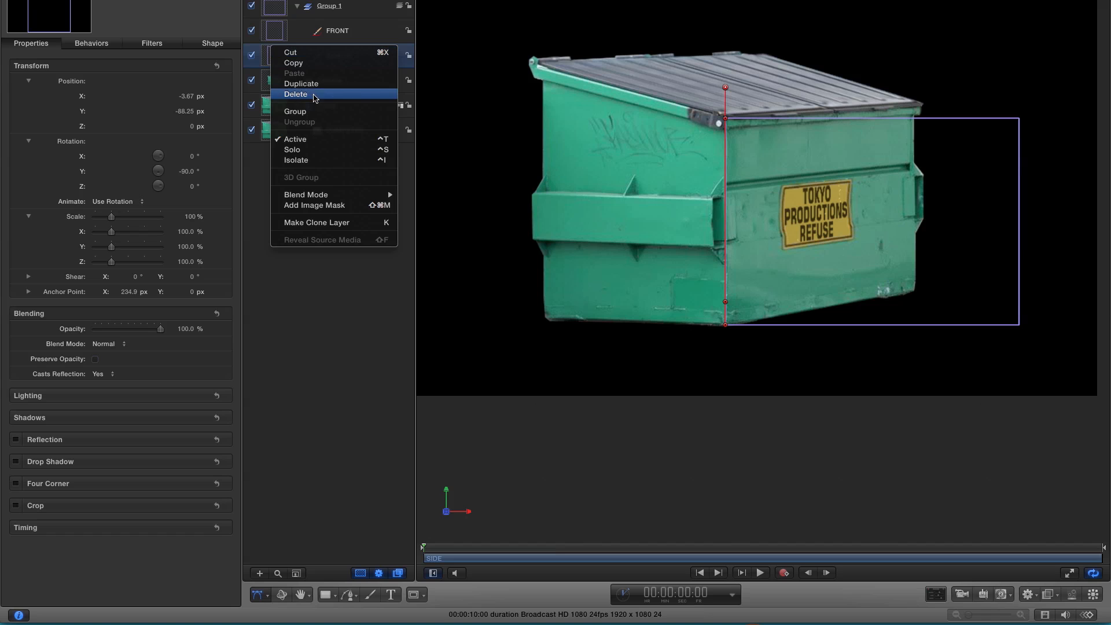
left_click(310, 87)
double_click(349, 57)
type("FAR")
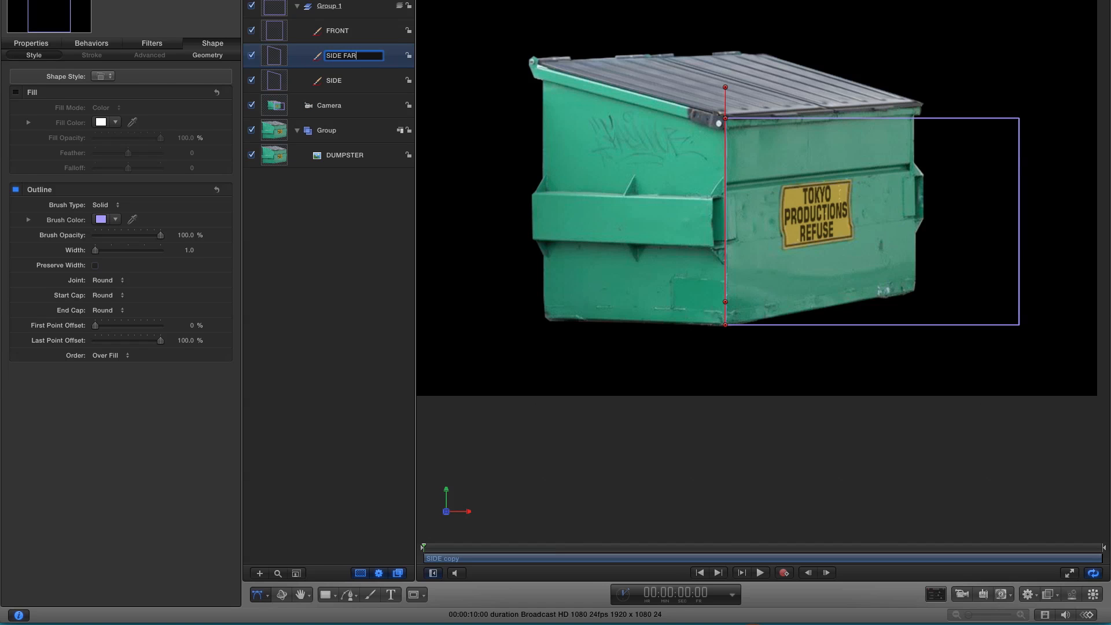
key("Return")
Move SIDE FAR along X to about 759.33 px, so it meets the FRONT rectangle's far edge.
left_click(31, 43)
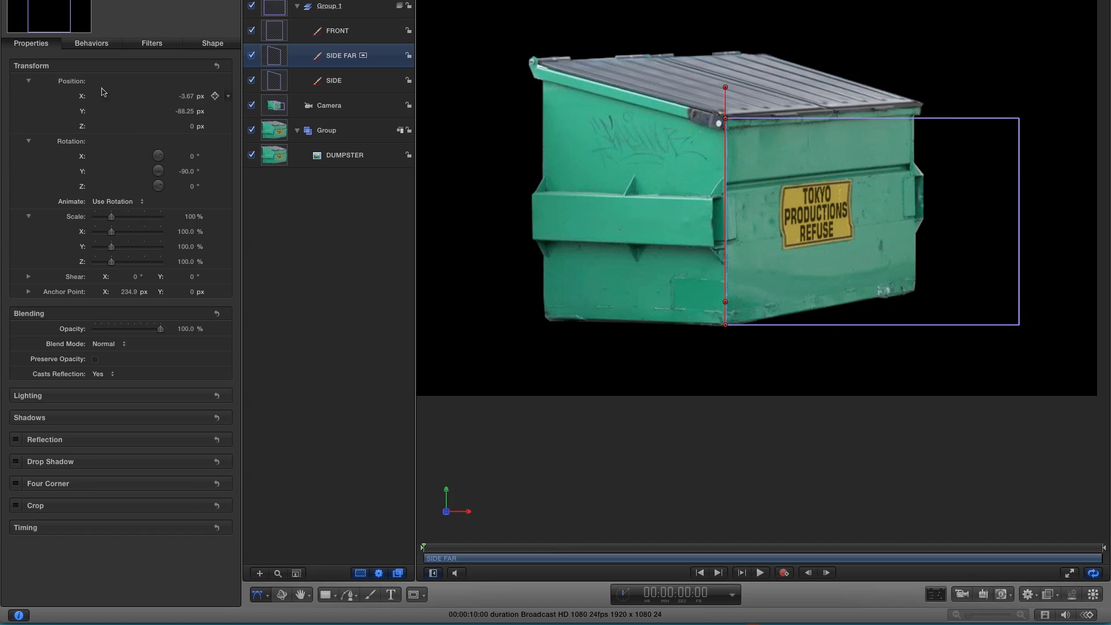
left_click_drag(185, 98, 216, 96)
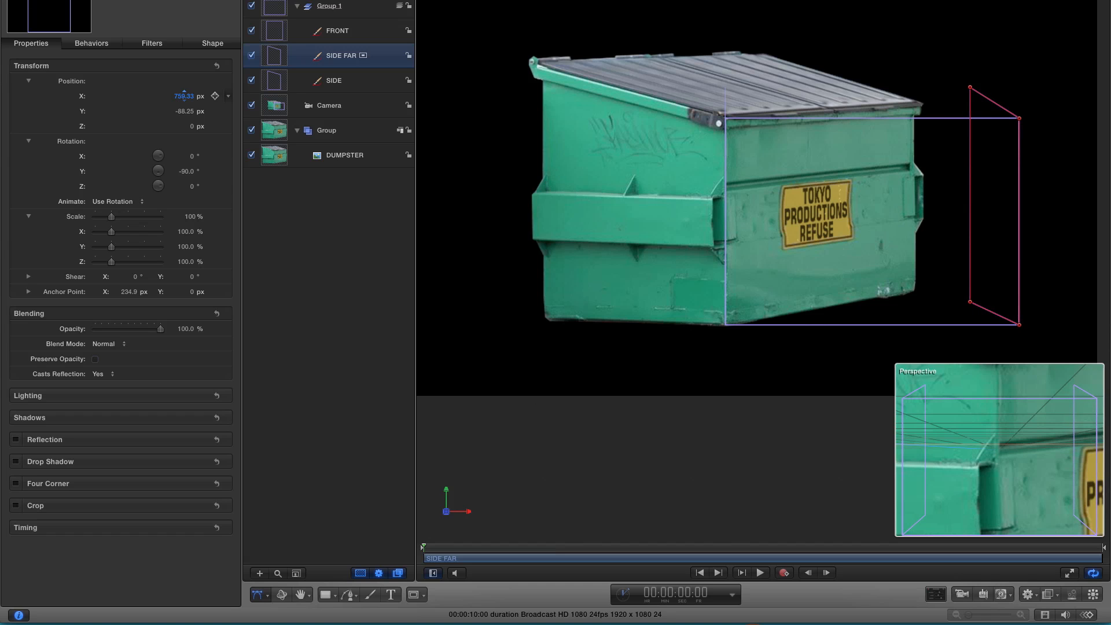
key("z")
left_click_drag(1003, 181, 1013, 195)
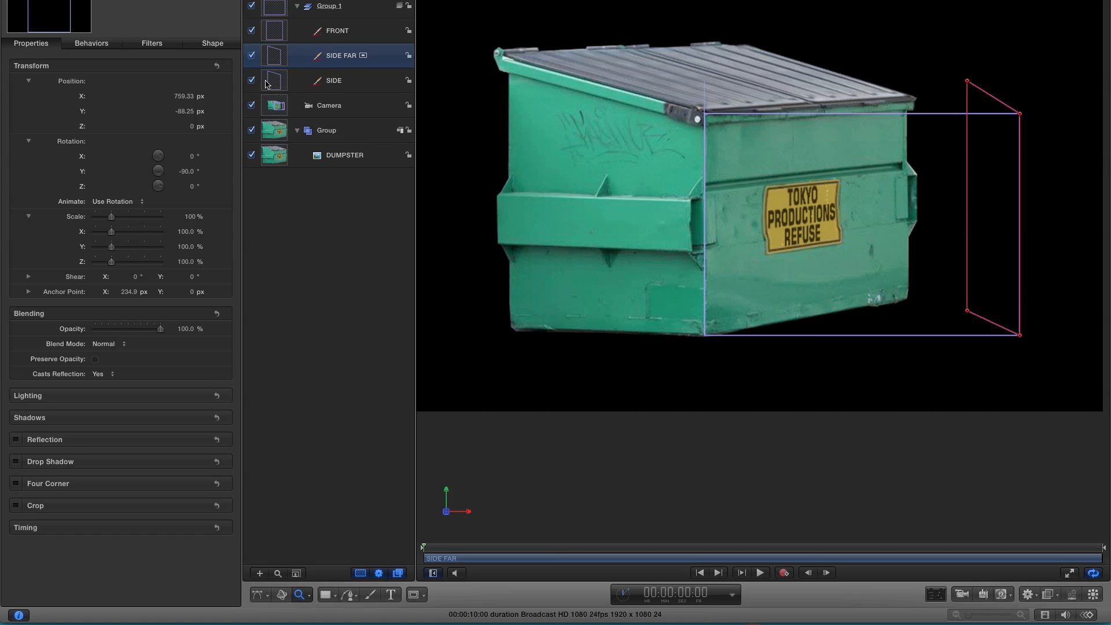
Duplicate the FRONT rectangle and name the copy BACK.
left_click(275, 27)
right_click(275, 28)
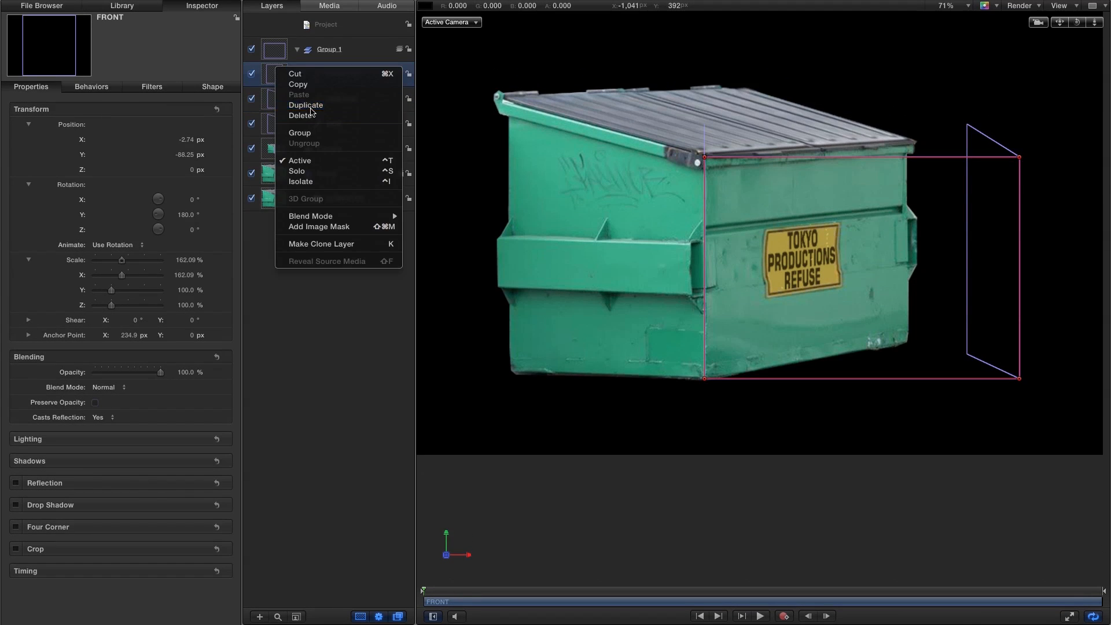
left_click(311, 106)
double_click(338, 76)
type("BACK")
key("Return")
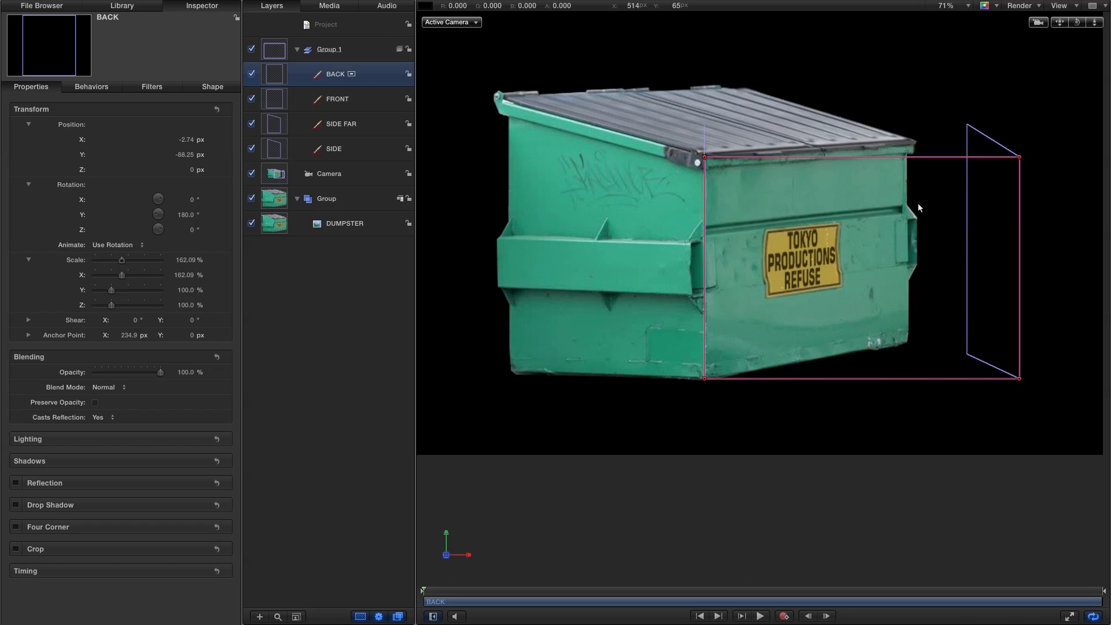
In the Top view, move the BACK rectangle along Z to -472 px, onto the rear edges of both side shapes.
key("ctrl+t")
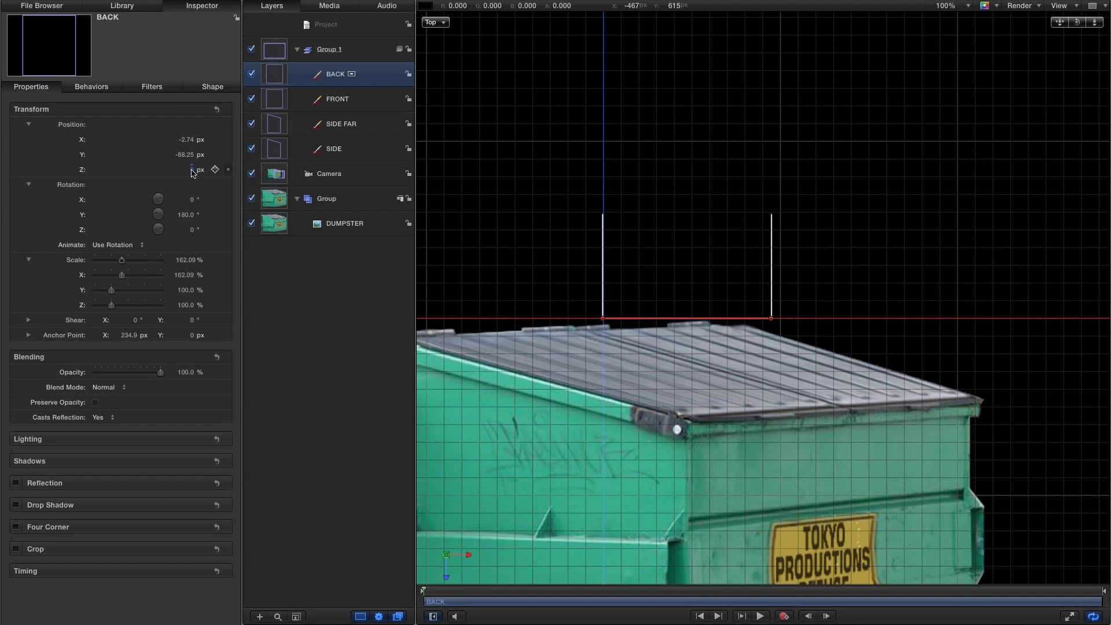
mouse_move(192, 170)
left_mouse_down()
mouse_move(138, 170)
mouse_move(184, 171)
left_mouse_up()
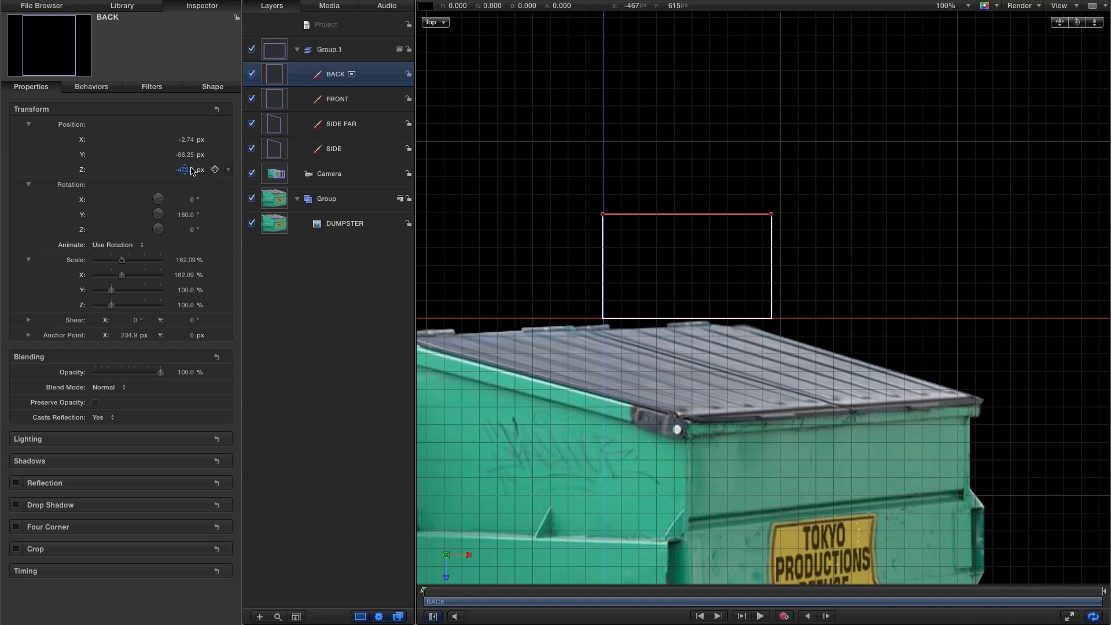
In the Front view, move the BACK rectangle's anchor point down to its bottom edge, at about -268 px in Y.
key("ctrl+f")
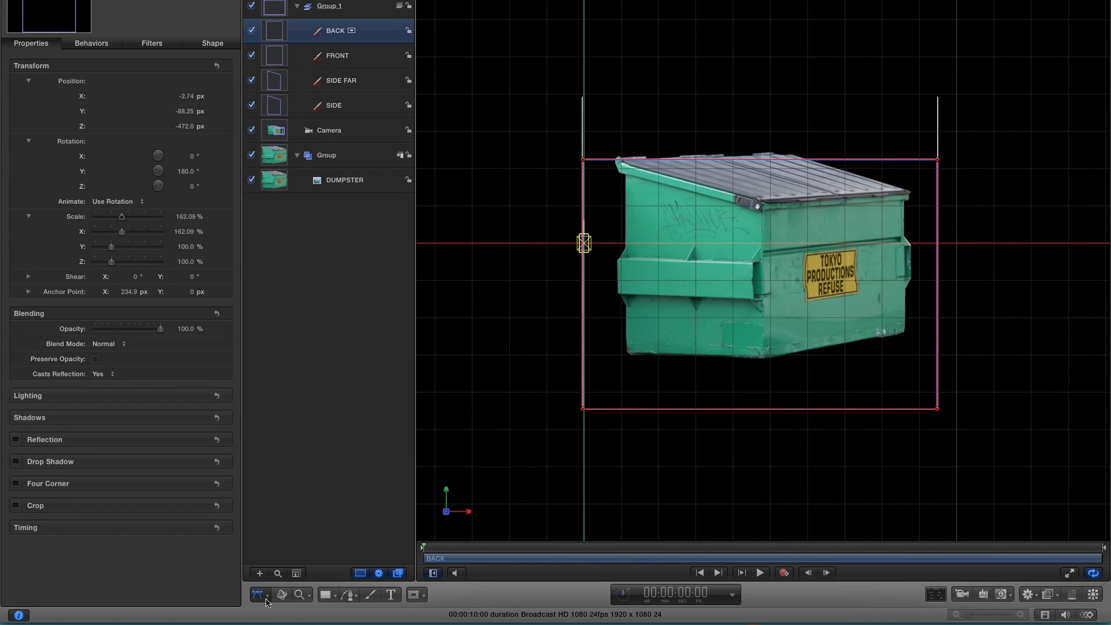
left_click(262, 598)
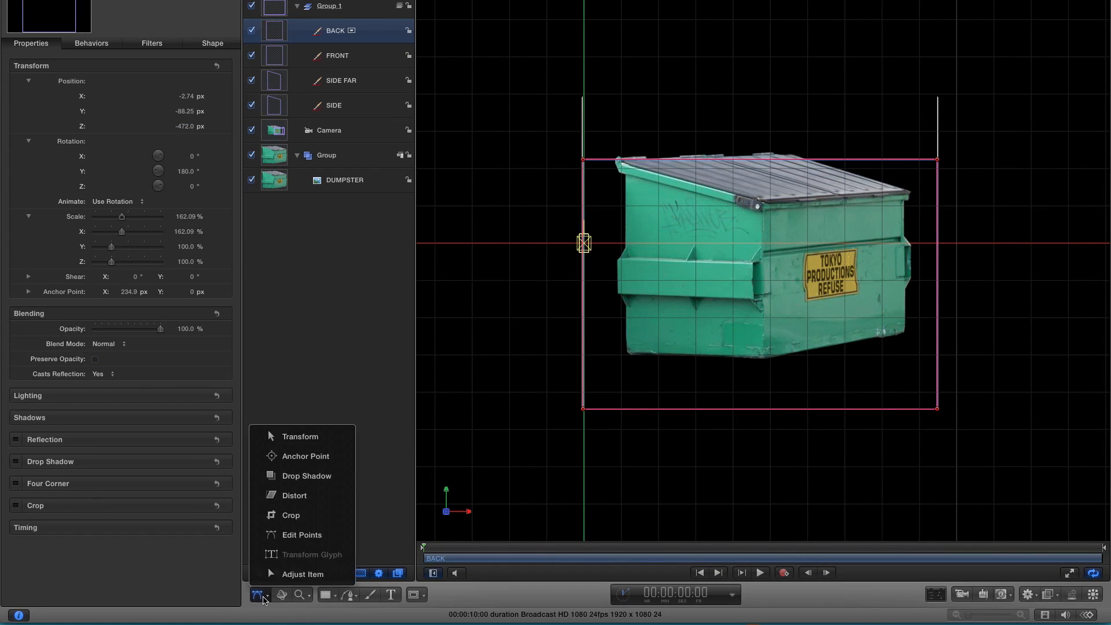
left_click(306, 465)
left_click_drag(582, 271, 585, 392)
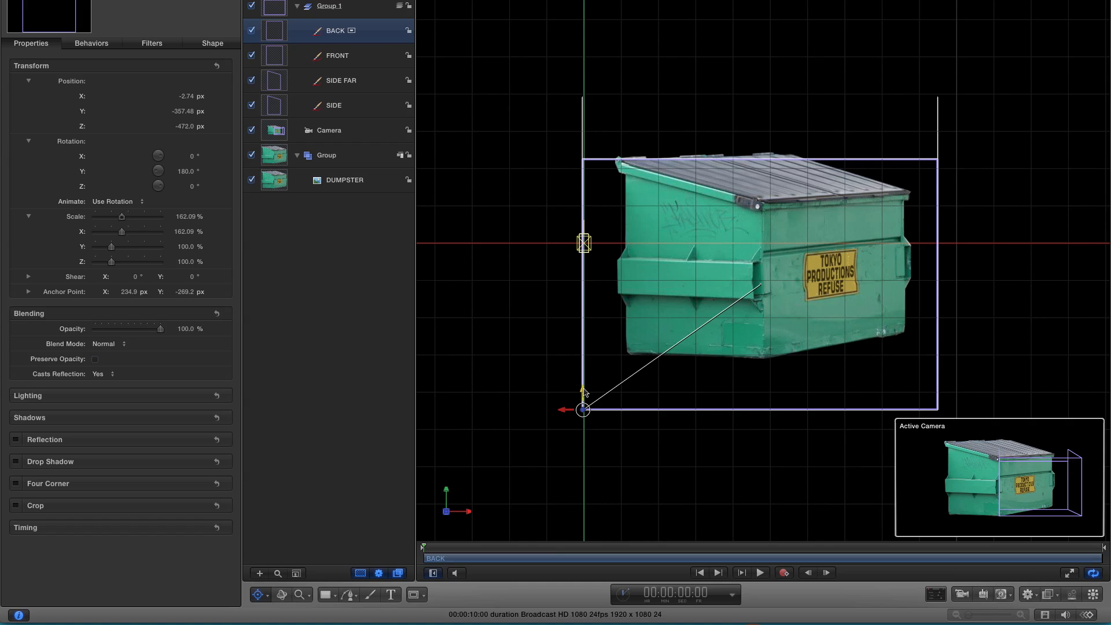
left_click_drag(584, 392, 583, 390)
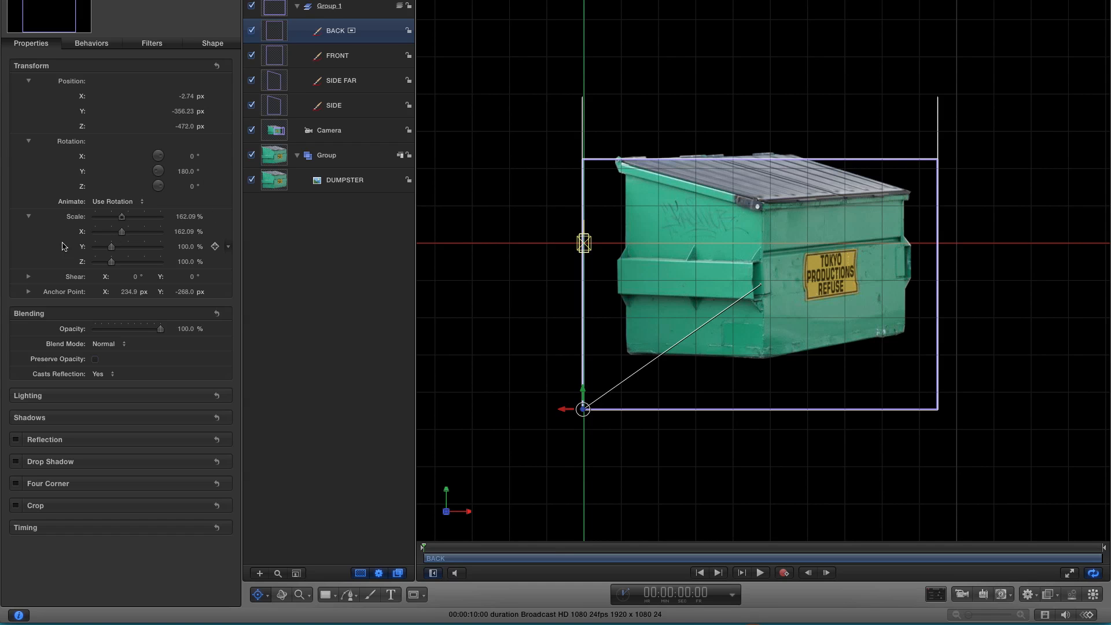
Scale the BACK rectangle to 125% in Y to reach the side shapes' rear height, and return to the Active Camera view.
left_click_drag(183, 247, 186, 246)
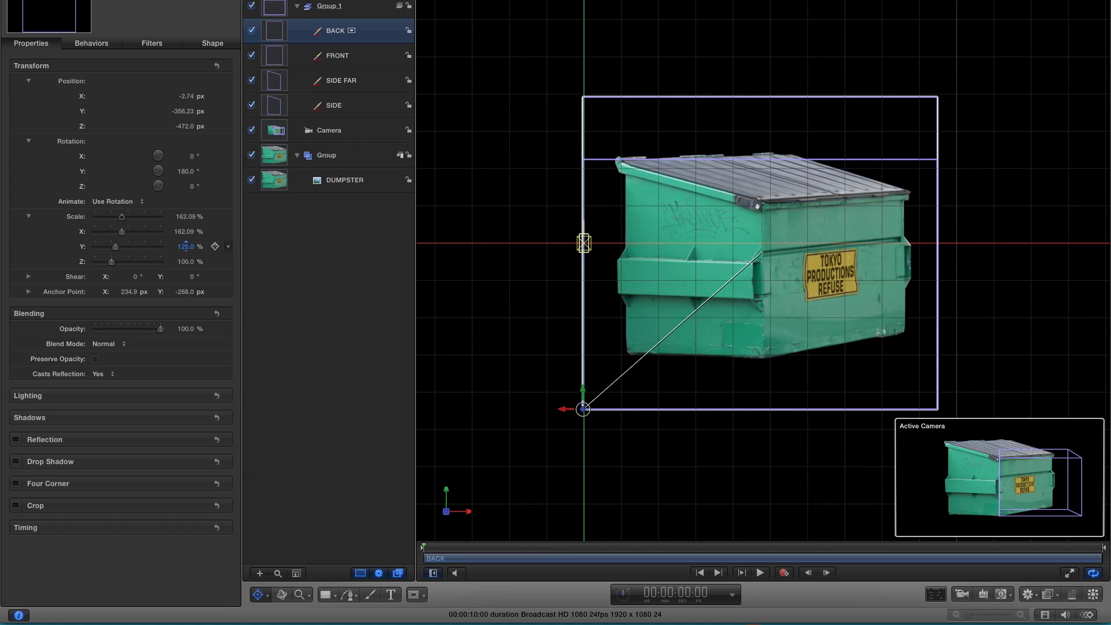
left_click_drag(186, 247, 186, 246)
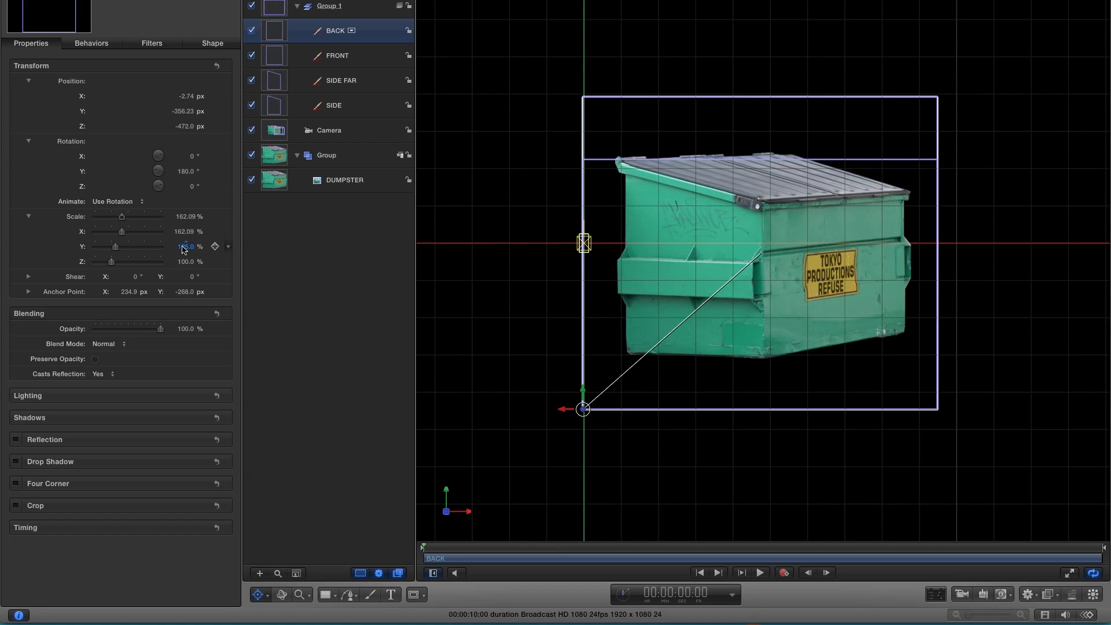
key("ctrl+a")
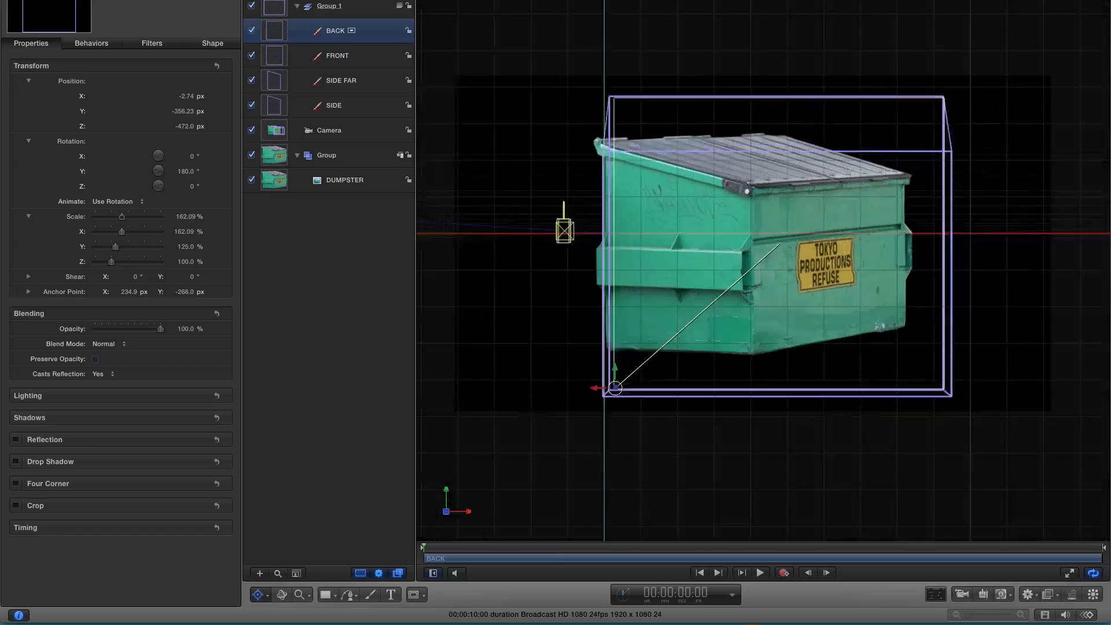
Hide the photo group and rotate the camera around Y to inspect the box outline, restoring the rotation to 0° and showing the photo again.
left_click(251, 154)
left_click(272, 131)
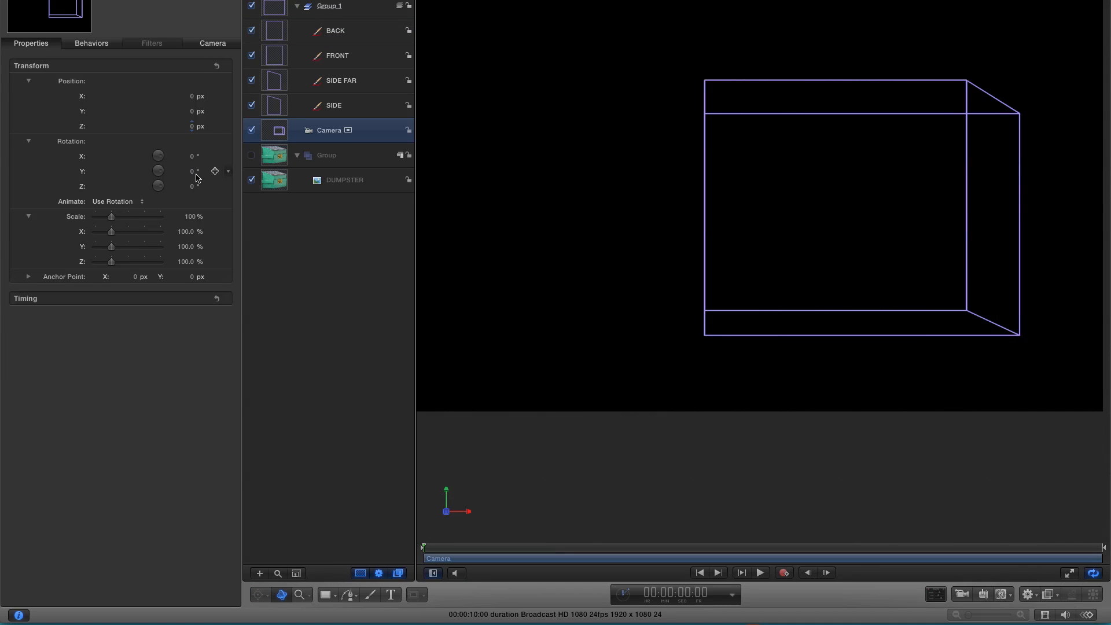
mouse_move(191, 170)
left_mouse_down()
mouse_move(155, 171)
mouse_move(240, 172)
mouse_move(196, 172)
left_mouse_up()
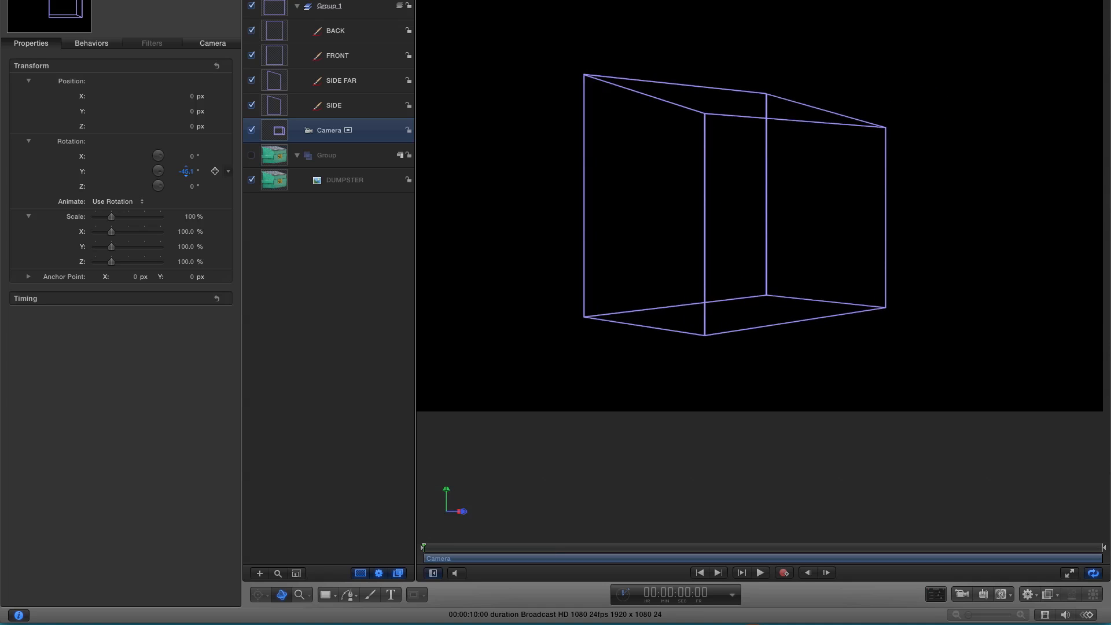
left_click(187, 171)
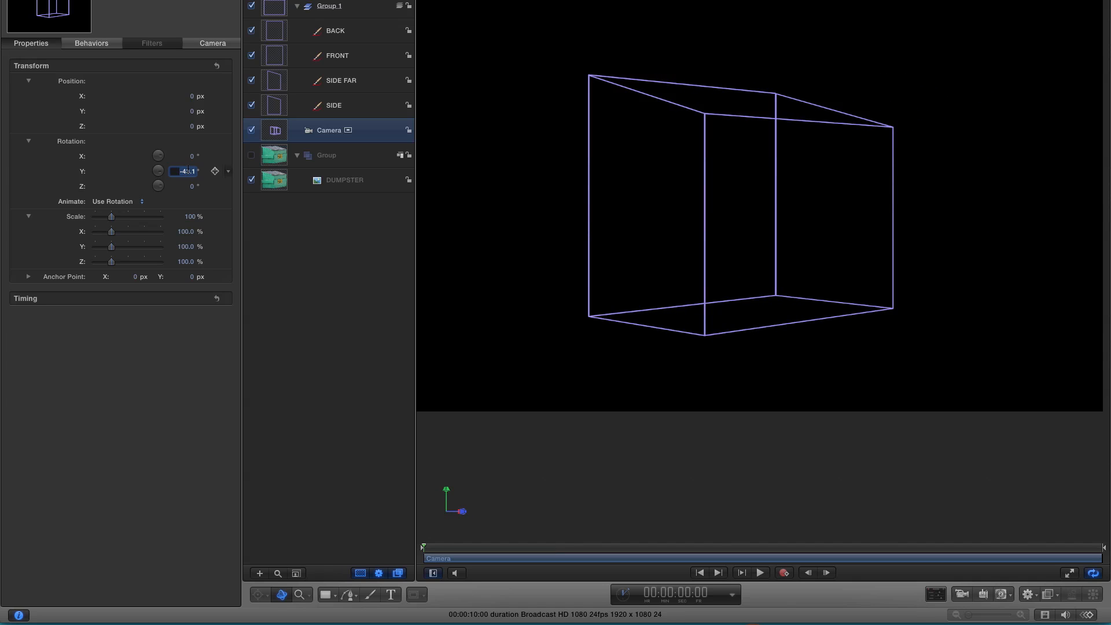
type("0")
key("Return")
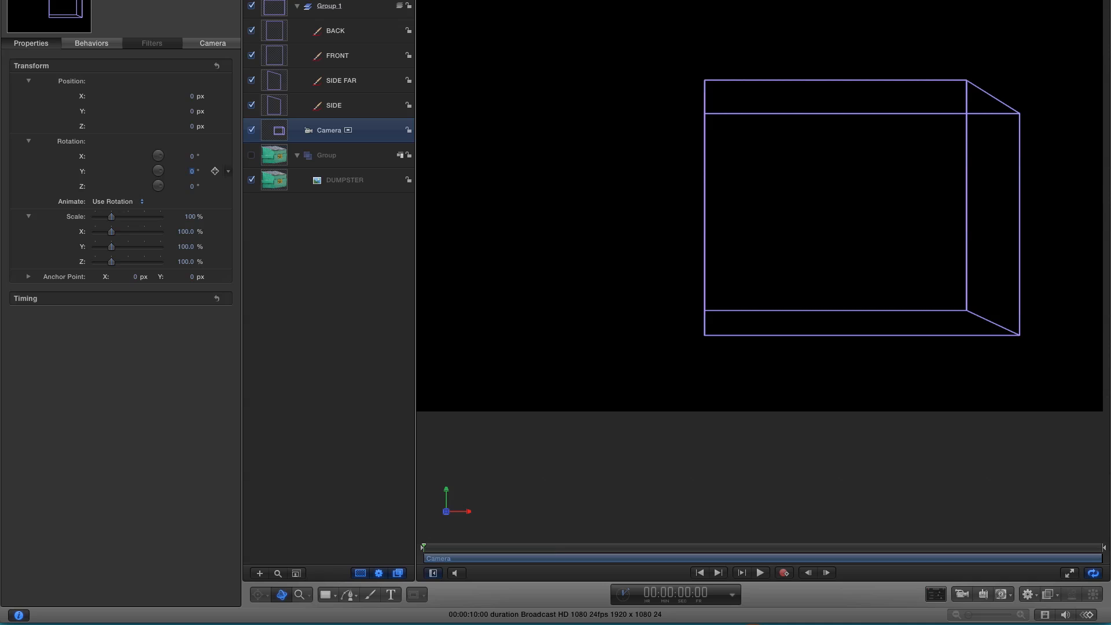
left_click(250, 155)
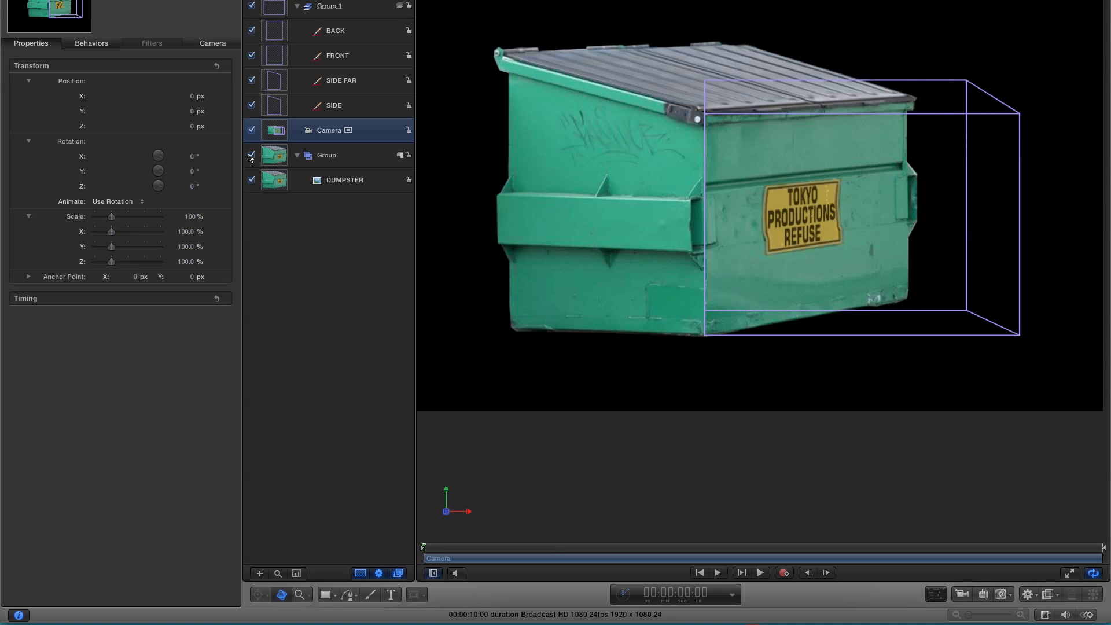
Duplicate the DUMPSTER photo layer to make three copies.
left_click(276, 178)
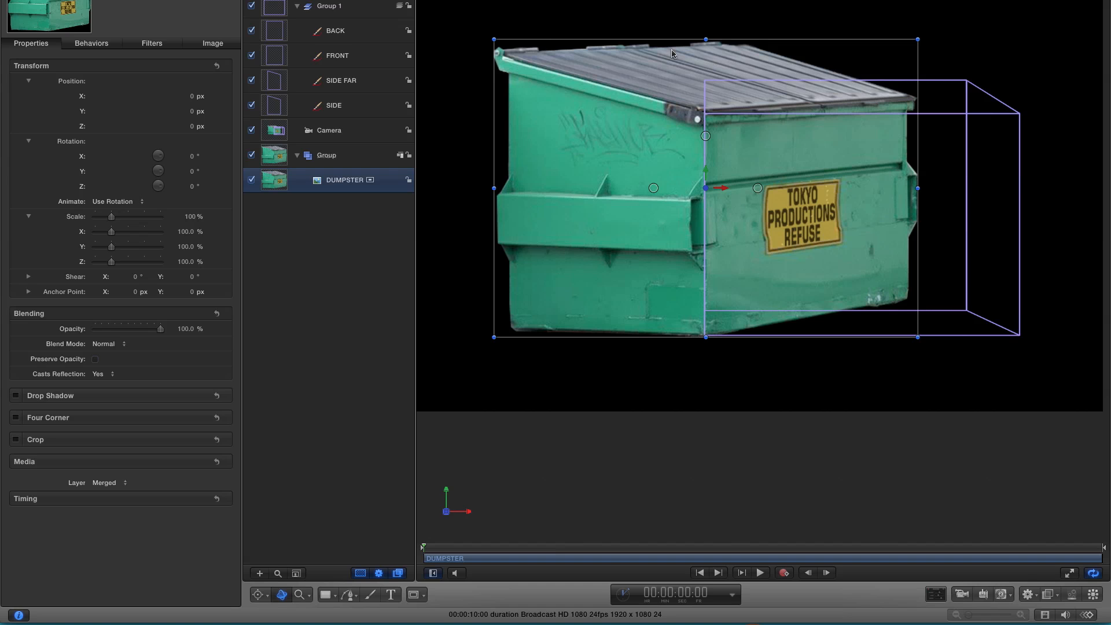
right_click(268, 178)
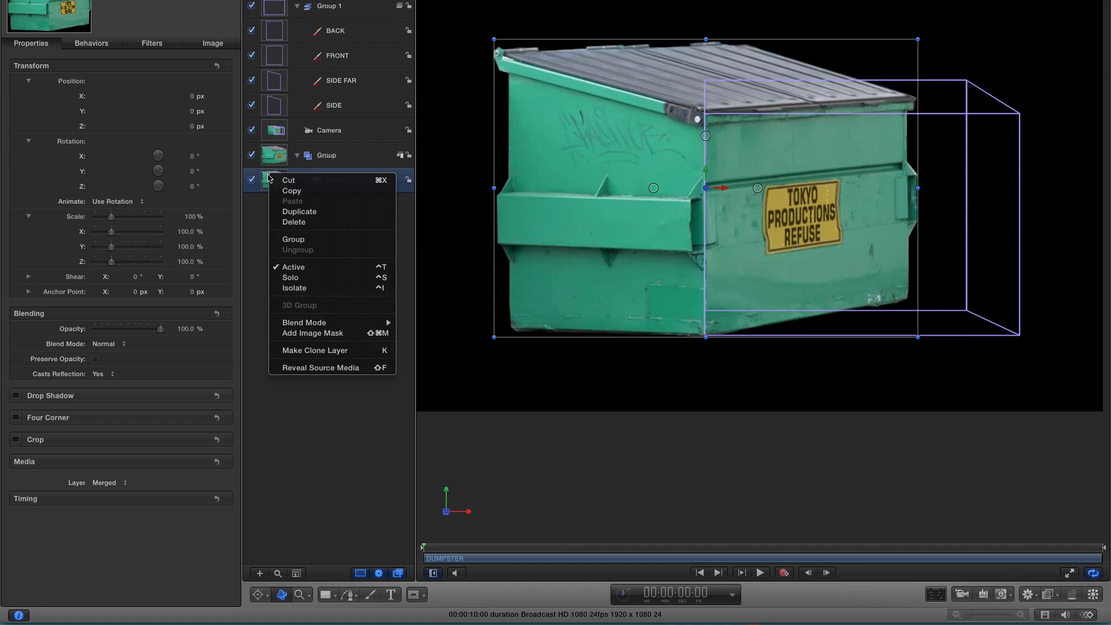
key("Escape")
right_click(283, 184)
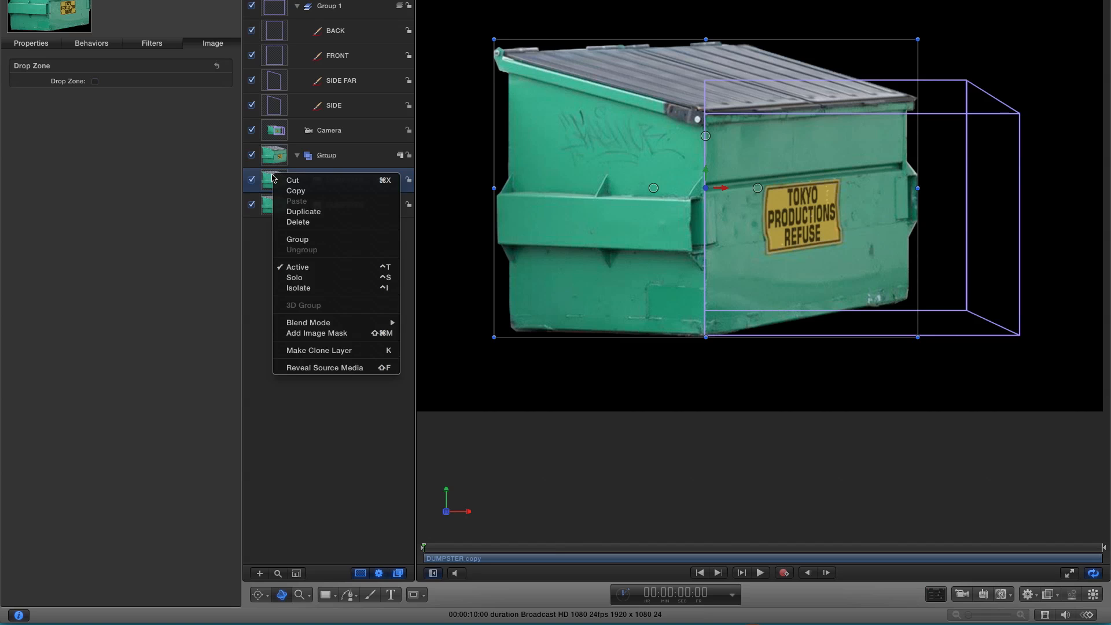
left_click(288, 209)
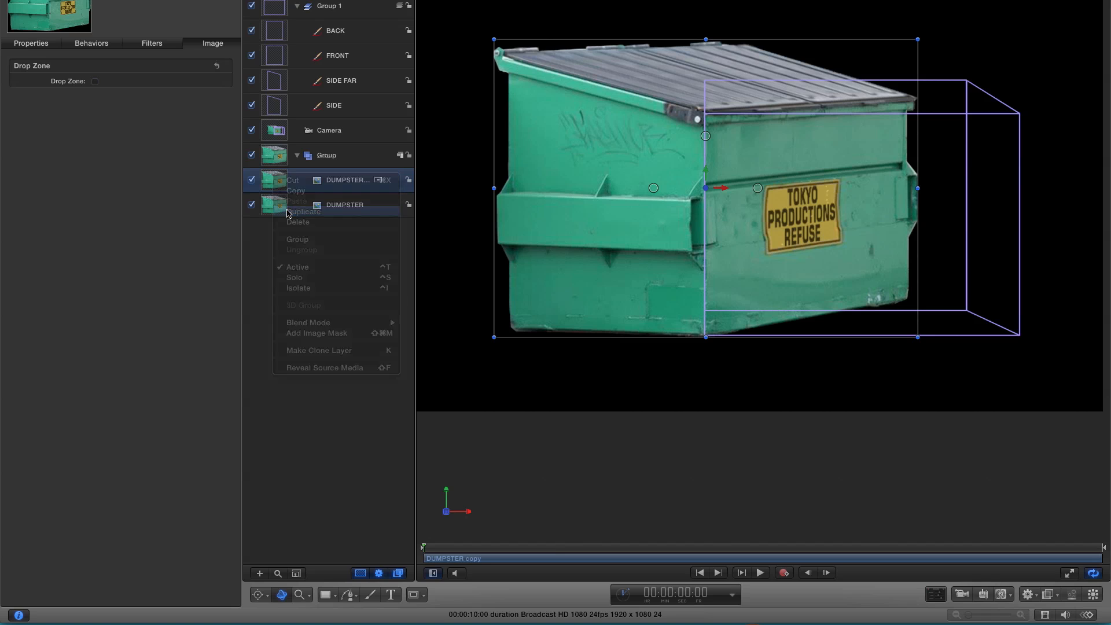
right_click(270, 174)
left_click(289, 209)
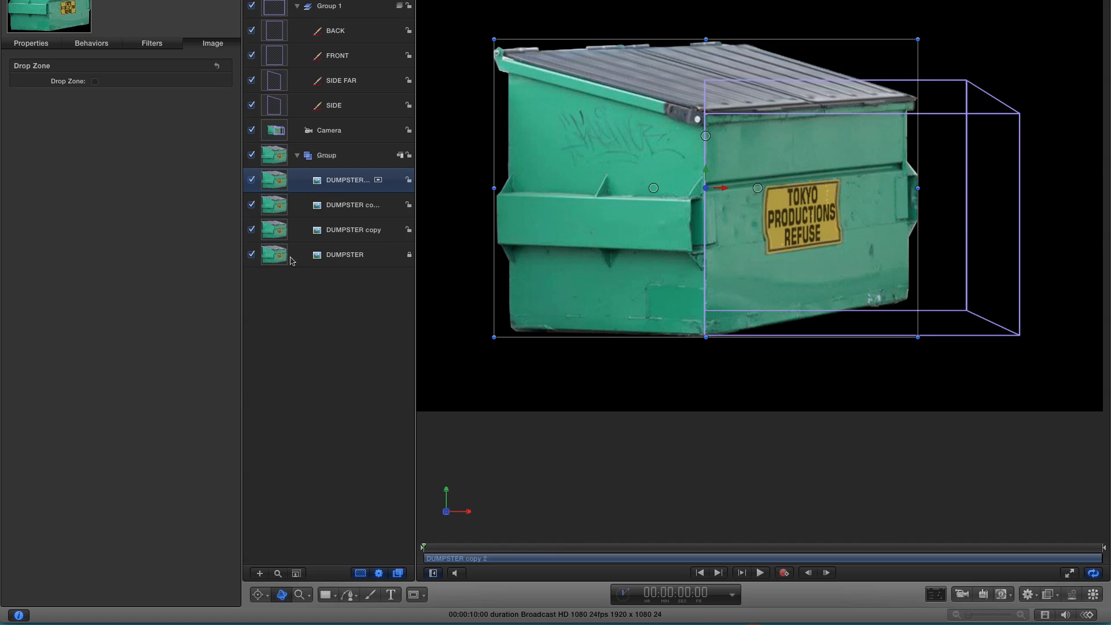
Hide and lock the original DUMPSTER layer.
left_click(251, 255)
left_click(408, 255)
Rename the first copy above the locked DUMPSTER layer as FRONT and the next one up as SIDE.
double_click(342, 232)
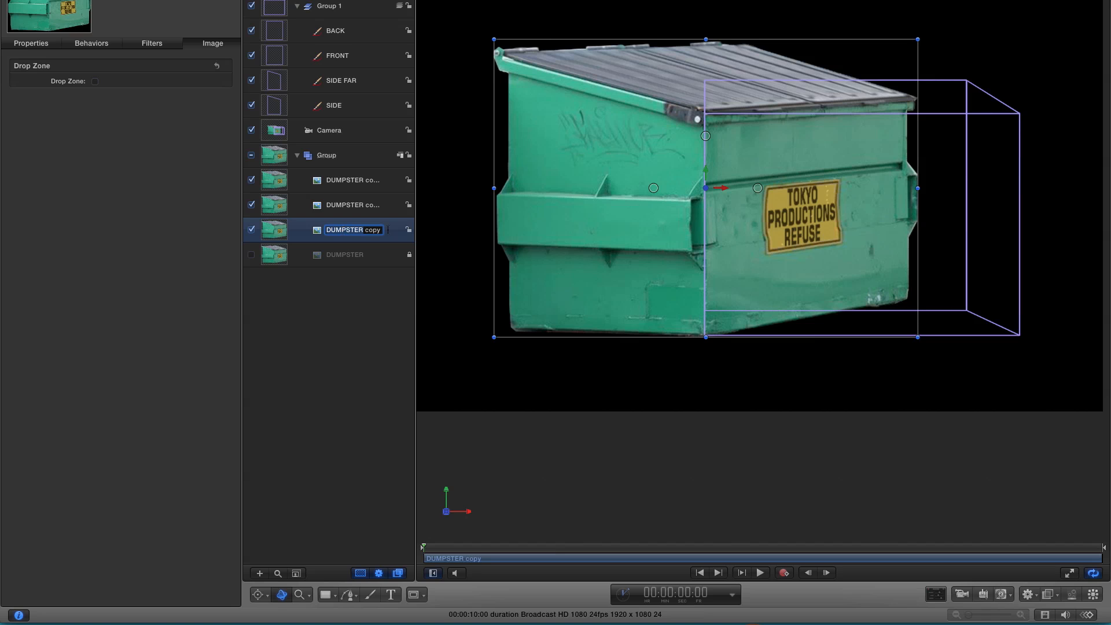
type("FRONT")
key("Return")
double_click(344, 205)
type("SIDE")
key("Delete")
key("Delete")
key("Delete")
key("Delete")
key("Delete")
key("Delete")
key("Delete")
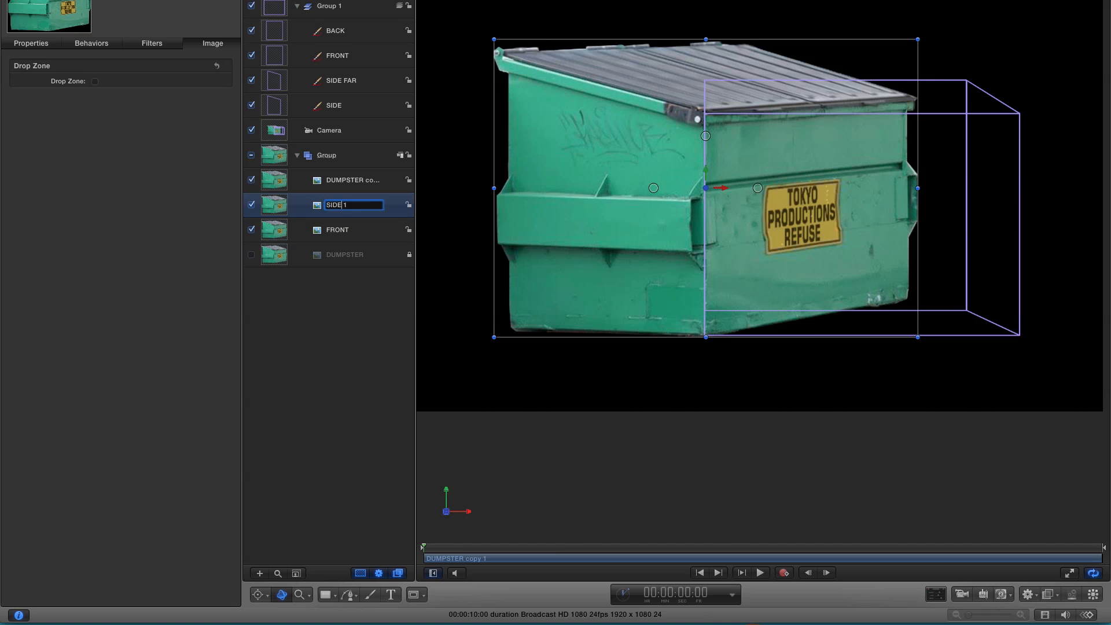
Rename the uppermost DUMPSTER photo copy as TOP.
double_click(344, 180)
type("TOP")
key("Delete")
key("Delete")
key("Delete")
key("Delete")
key("Delete")
key("Delete")
key("Delete")
key("Return")
Hide the TOP and FRONT photo layers and select the SIDE photo.
left_click(250, 180)
left_click(251, 230)
left_click(276, 208)
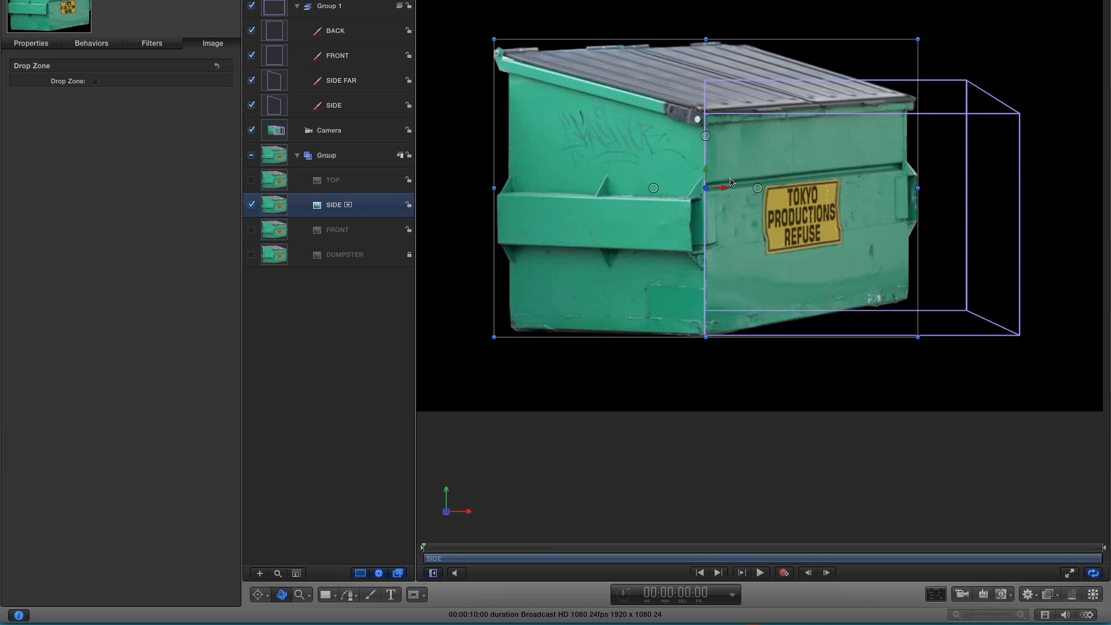
Rename Group 1, which holds the box outlines, as GUIDE and hide it.
double_click(342, 5)
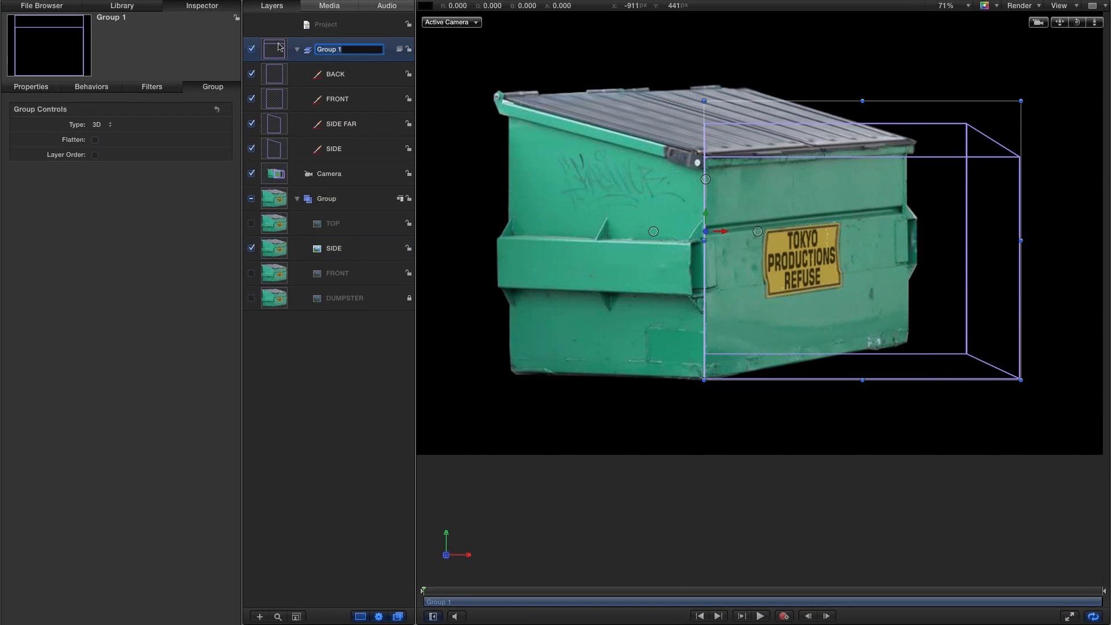
type("GUIDE")
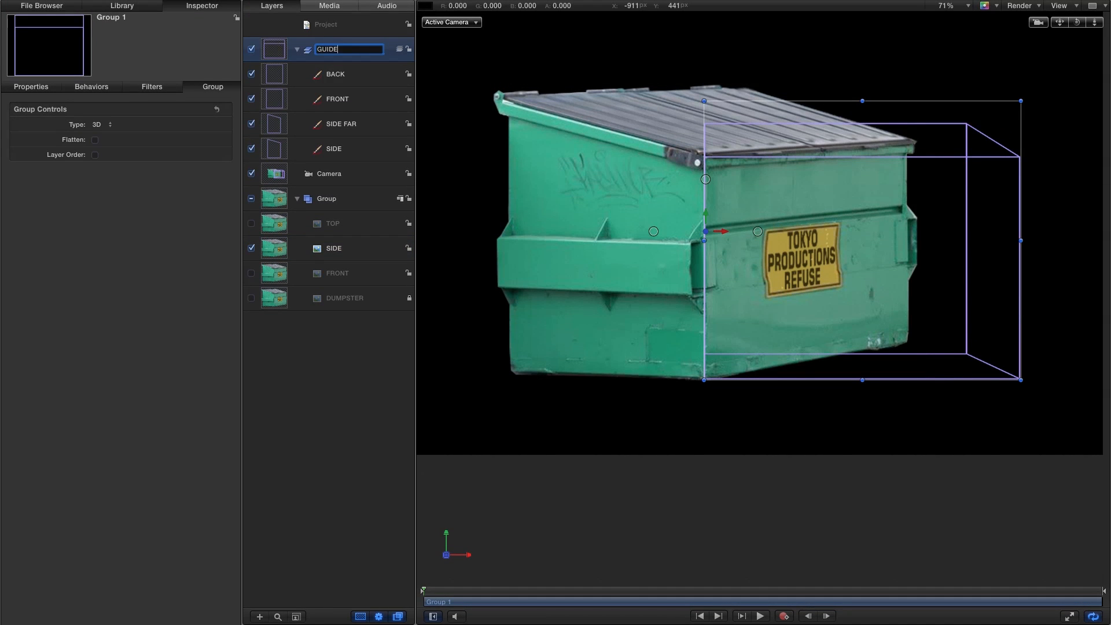
key("Return")
left_click(251, 49)
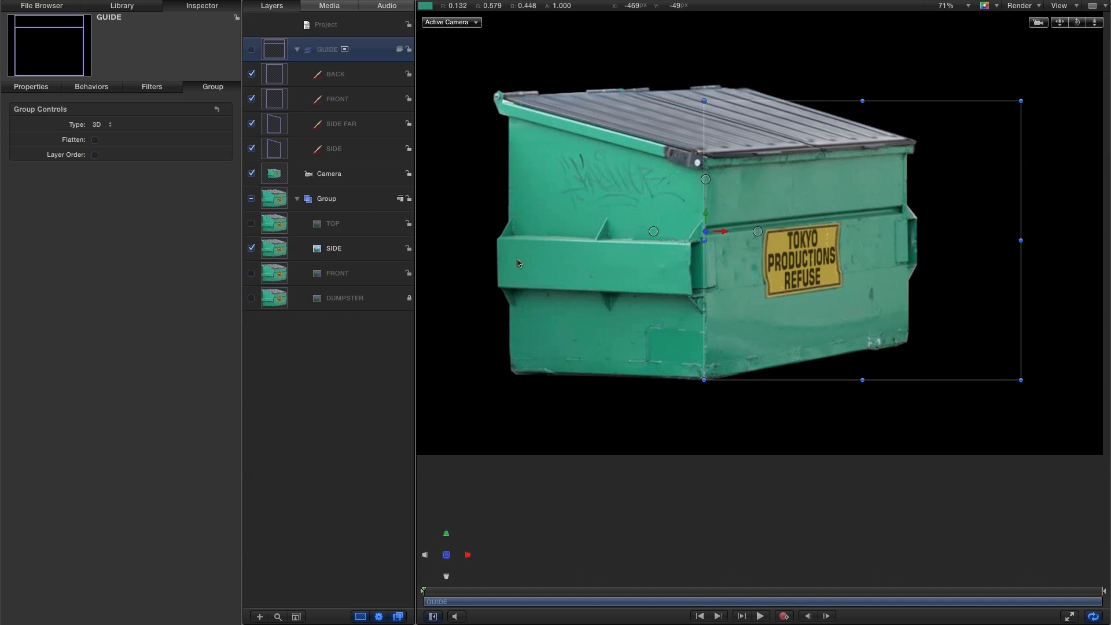
Draw a closed Bezier mask on the SIDE photo, following the front corner edge and sloping top rail and passing loosely outside the rest.
left_click(517, 263)
left_click(419, 596)
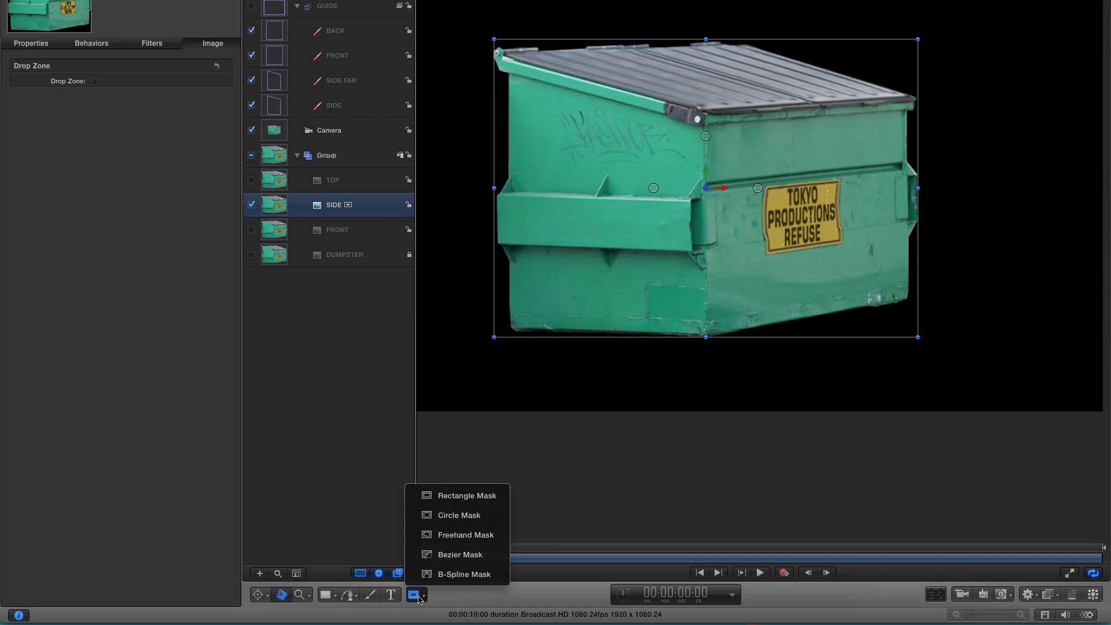
left_click(460, 554)
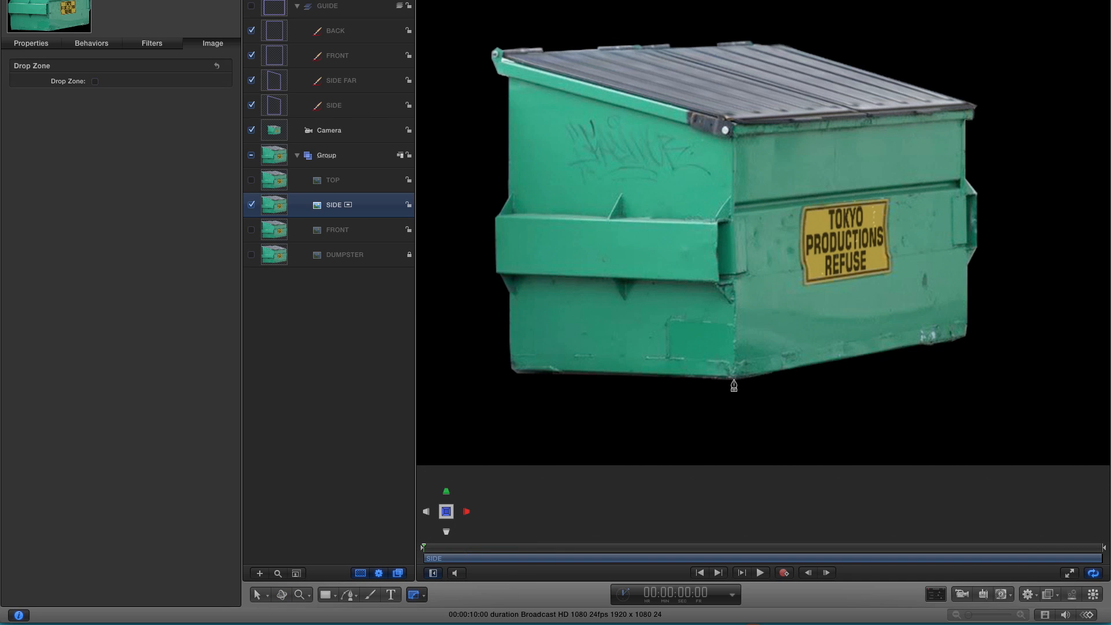
left_click(733, 381)
left_click(734, 122)
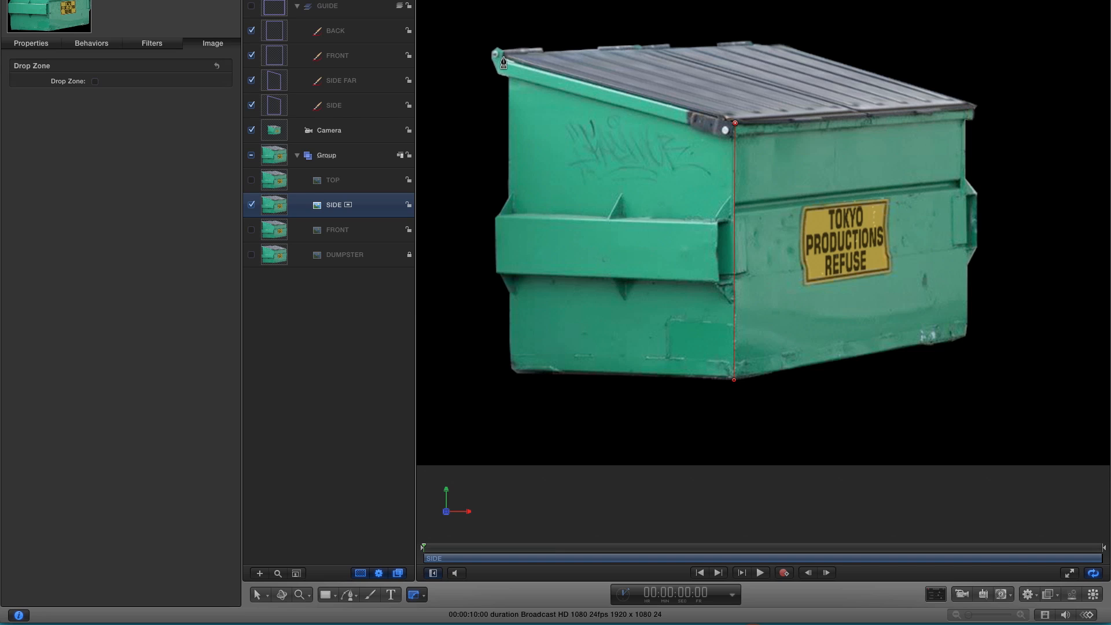
left_click_drag(504, 49, 480, 35)
left_click(483, 409)
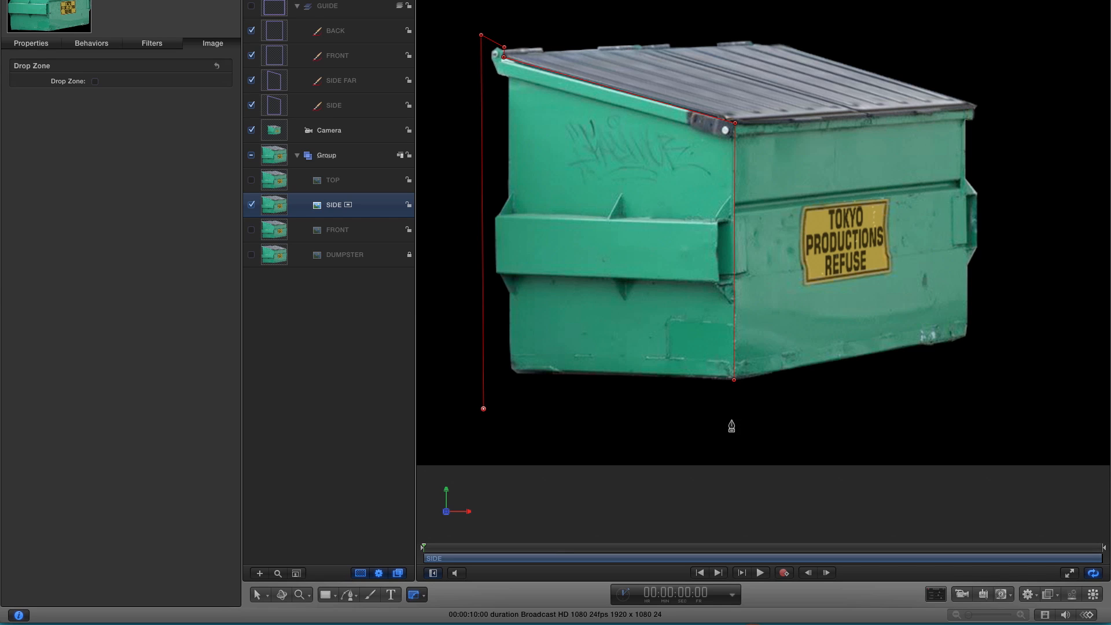
left_click(733, 381)
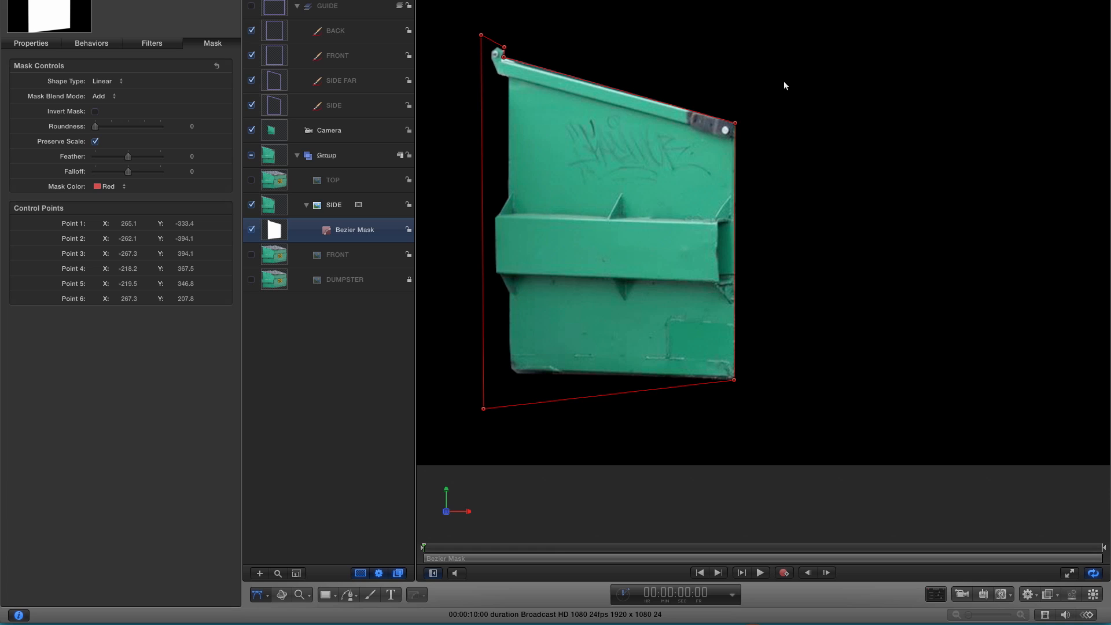
Lower the mask point at the rear end of the sloping rail slightly, and show the GUIDE group again.
left_click_drag(504, 57, 505, 61)
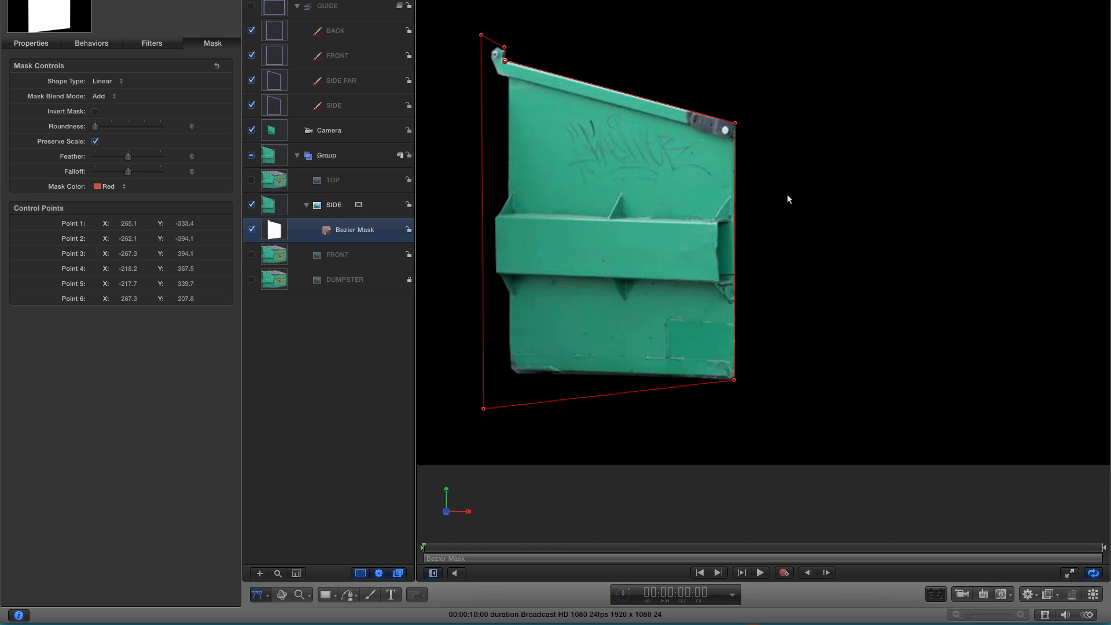
left_click(274, 207)
key("shift+z")
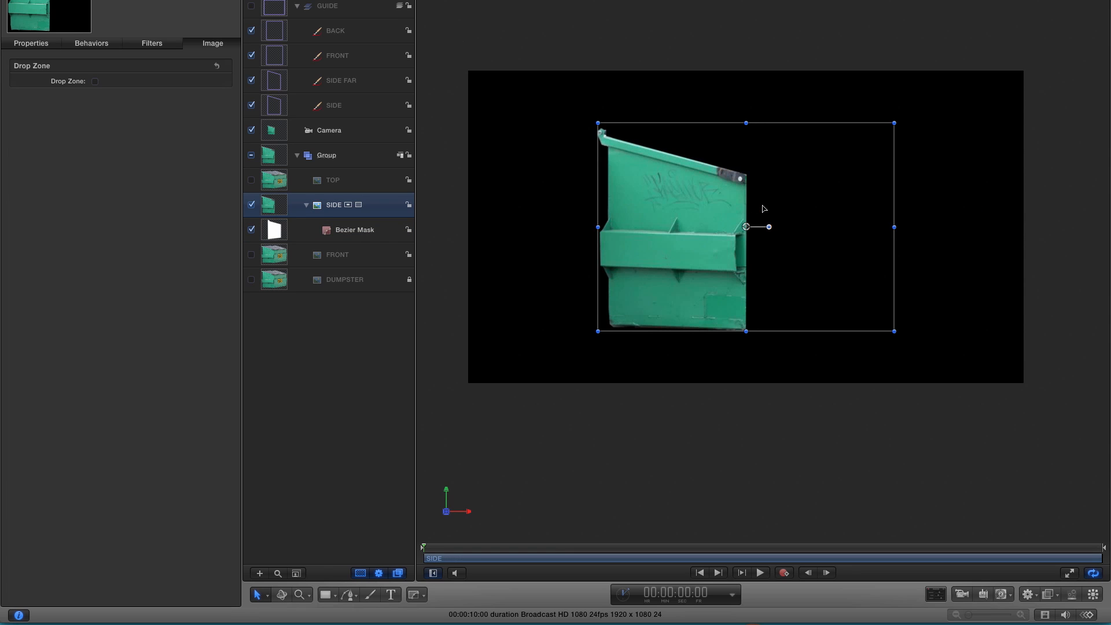
left_click(251, 6)
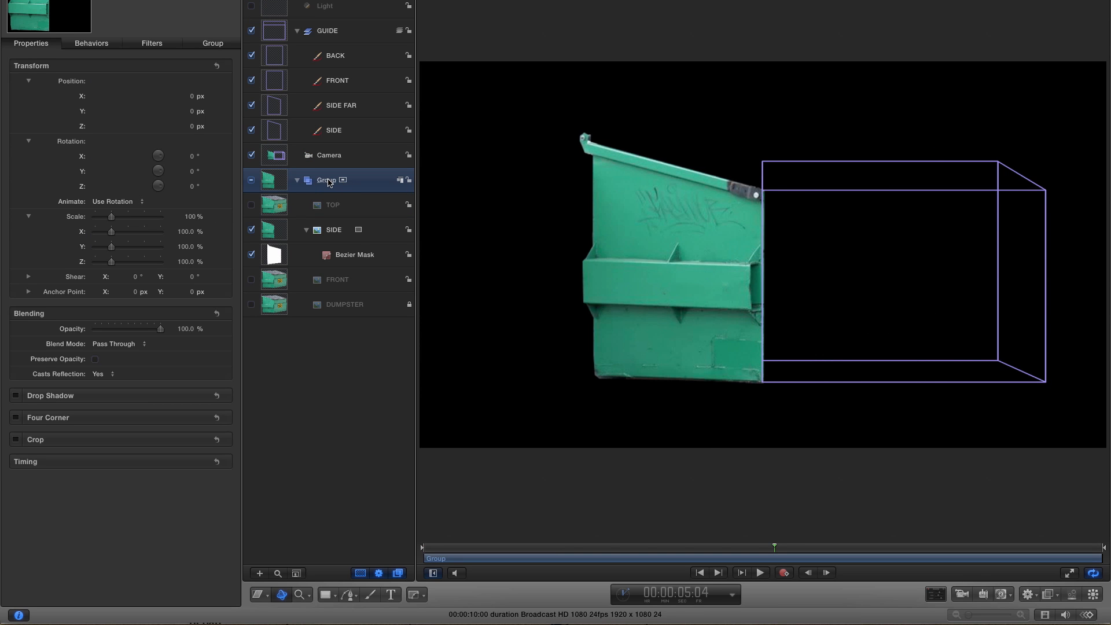
Convert the photo group to a 3D group and rename it DUMPSTER.
right_click(264, 177)
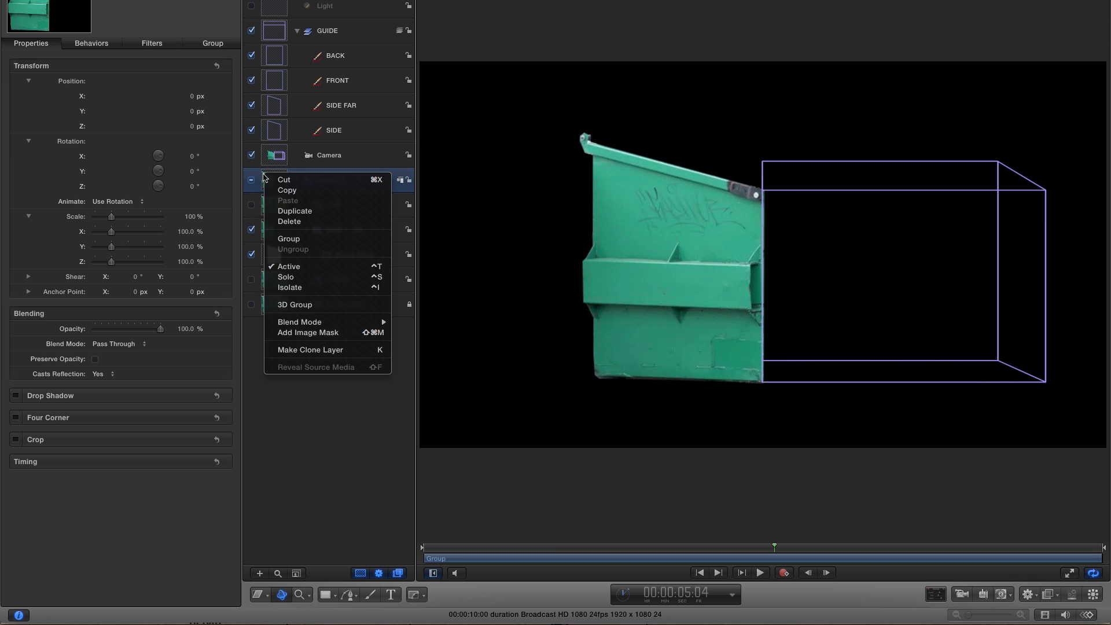
left_click(313, 306)
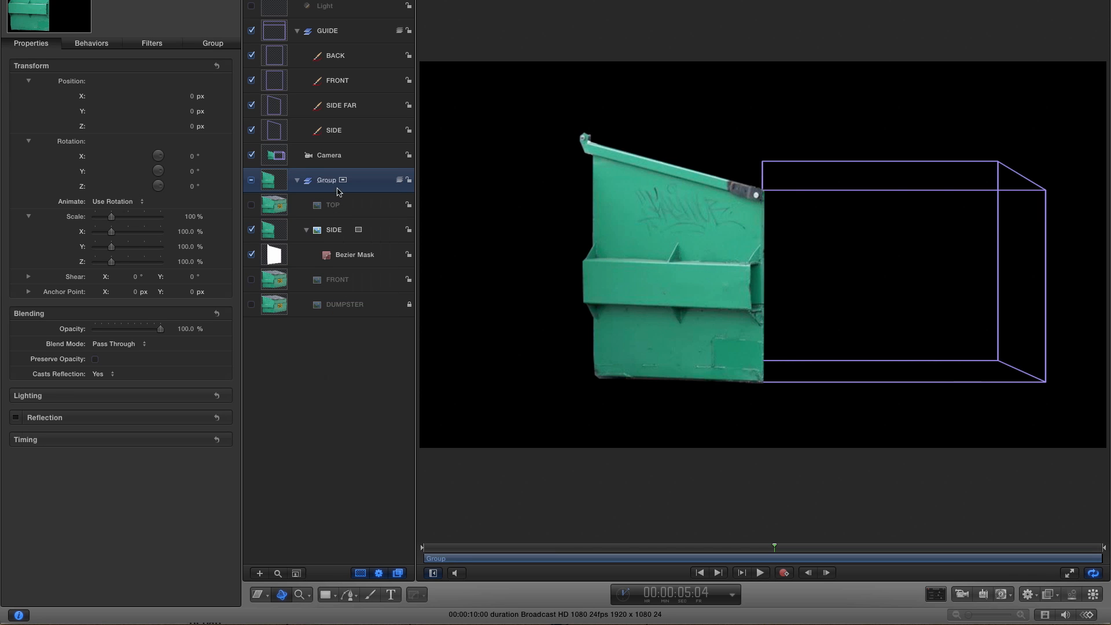
double_click(328, 181)
type("D")
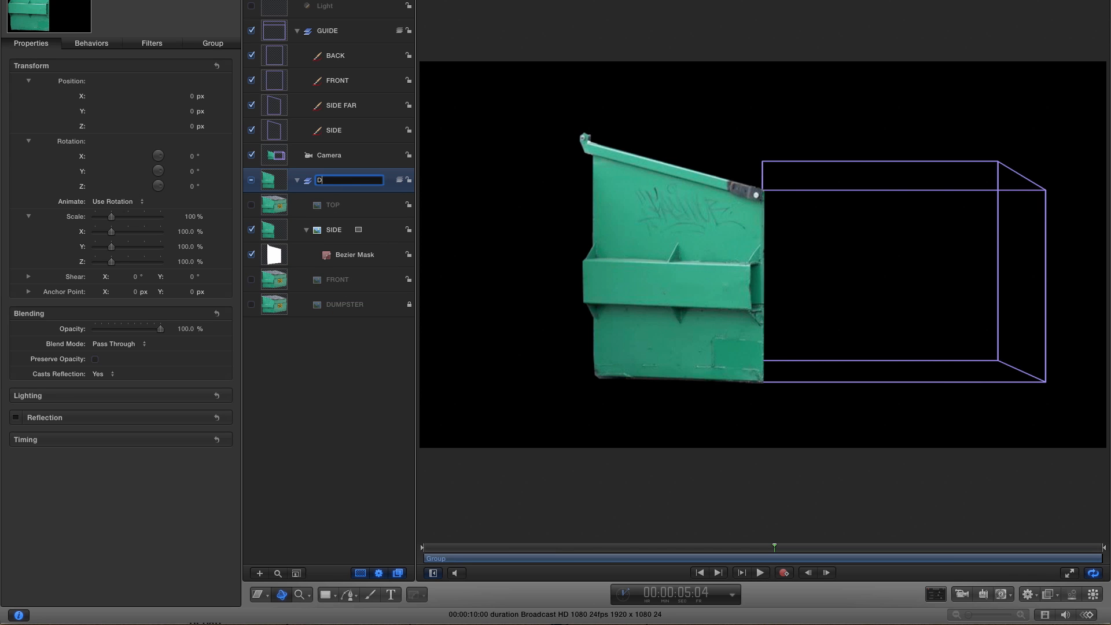
type("UMPSTER")
key("Return")
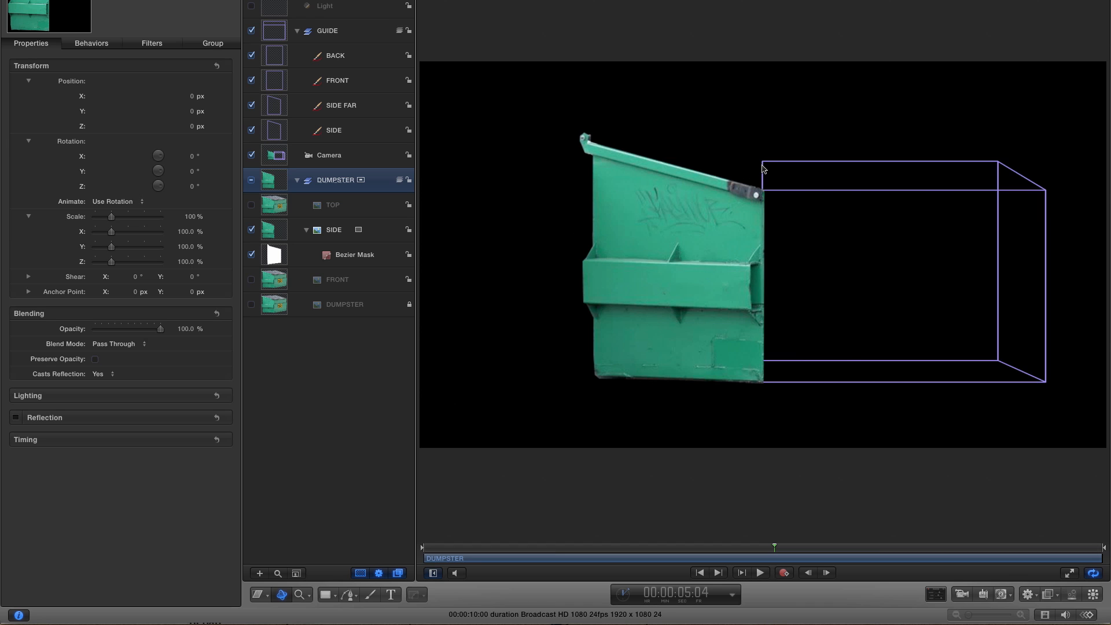
Rotate the SIDE photo to -90° around Y and isolate it for a face-on view.
left_click(274, 232)
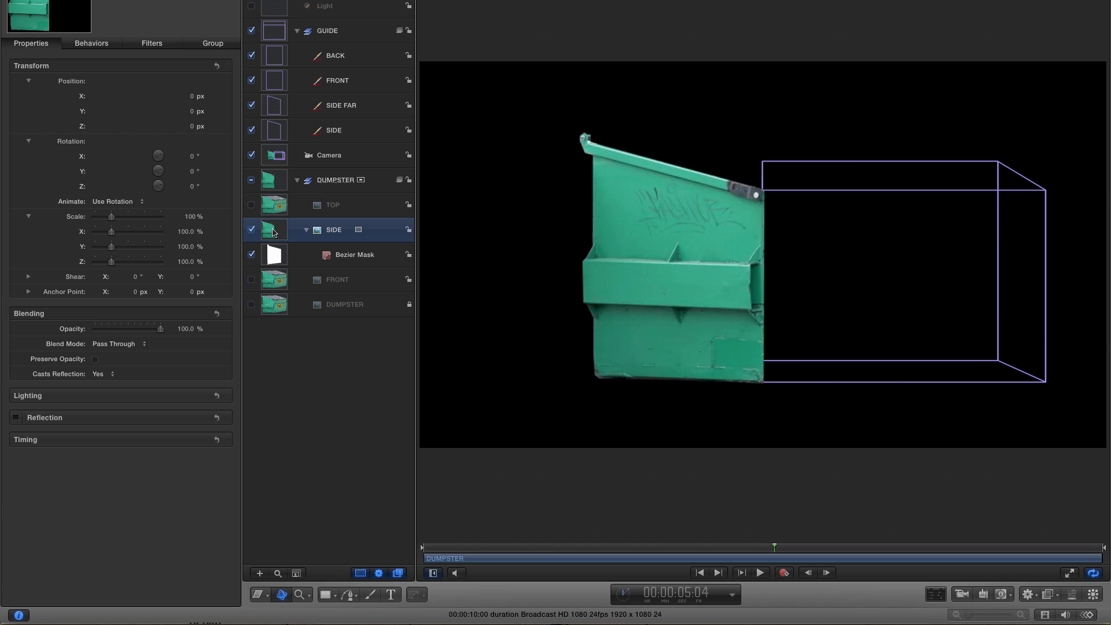
left_click(192, 172)
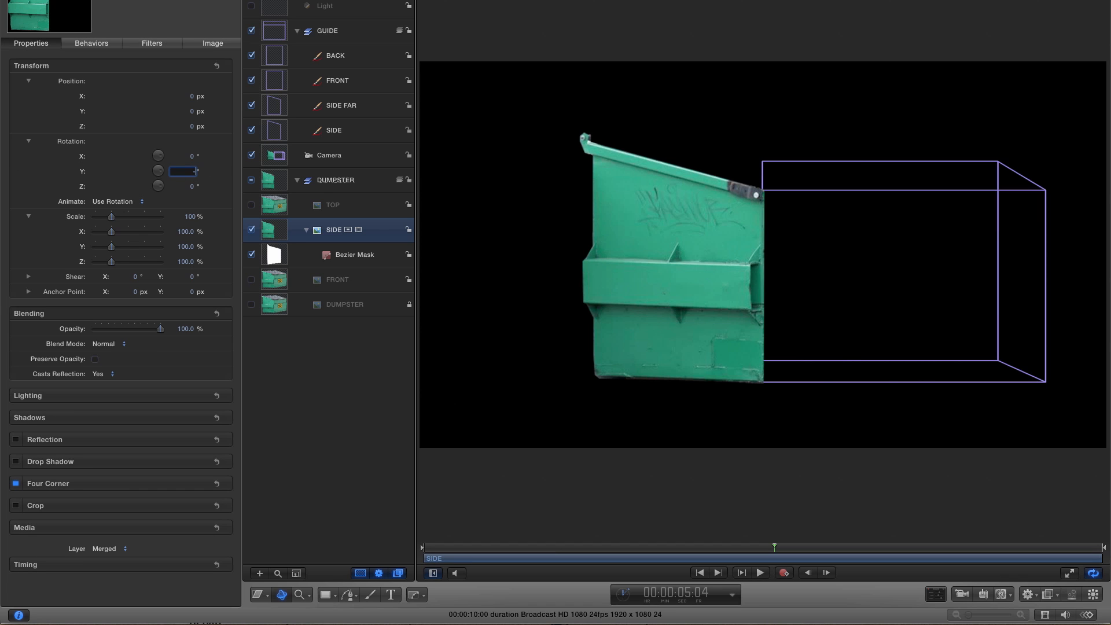
key("Return")
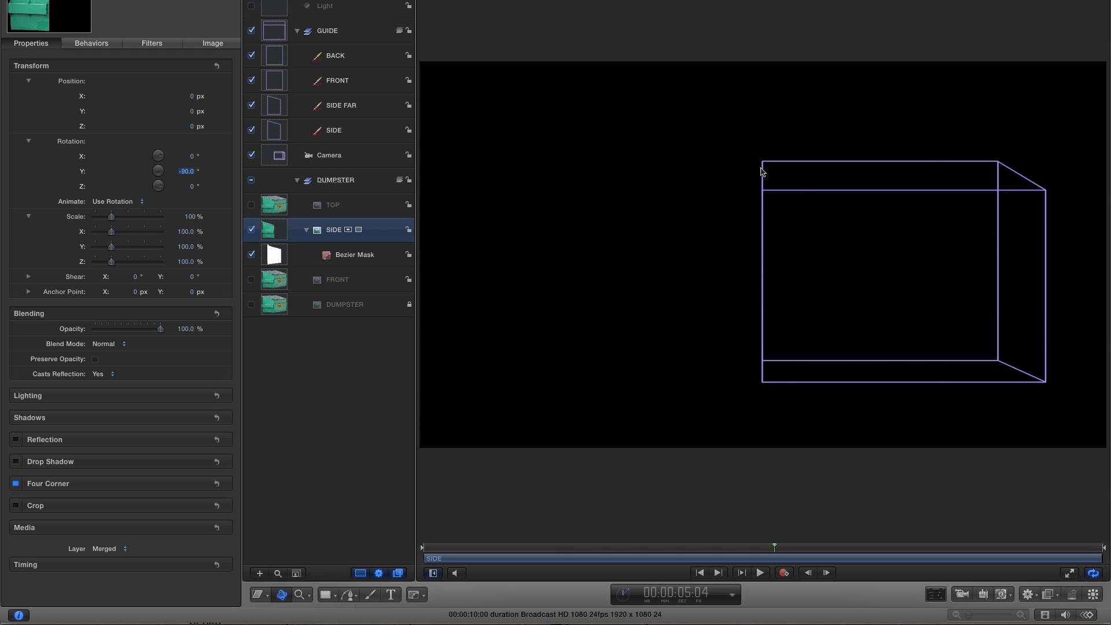
key("ctrl+i")
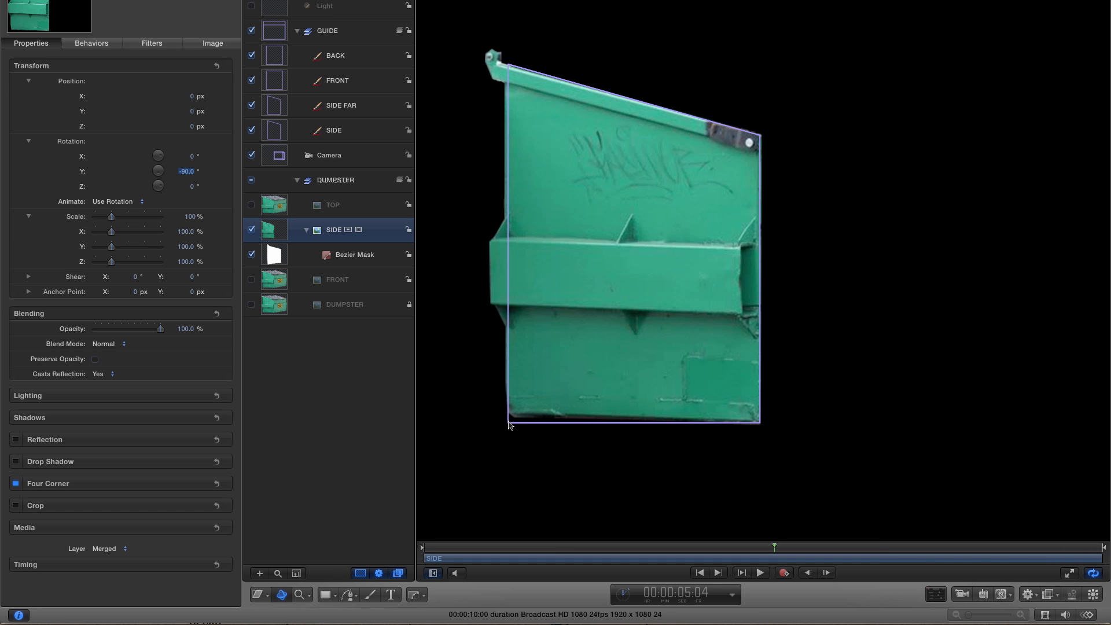
Crop away the empty half of the SIDE photo up to the dumpster's front corner edge.
key("s")
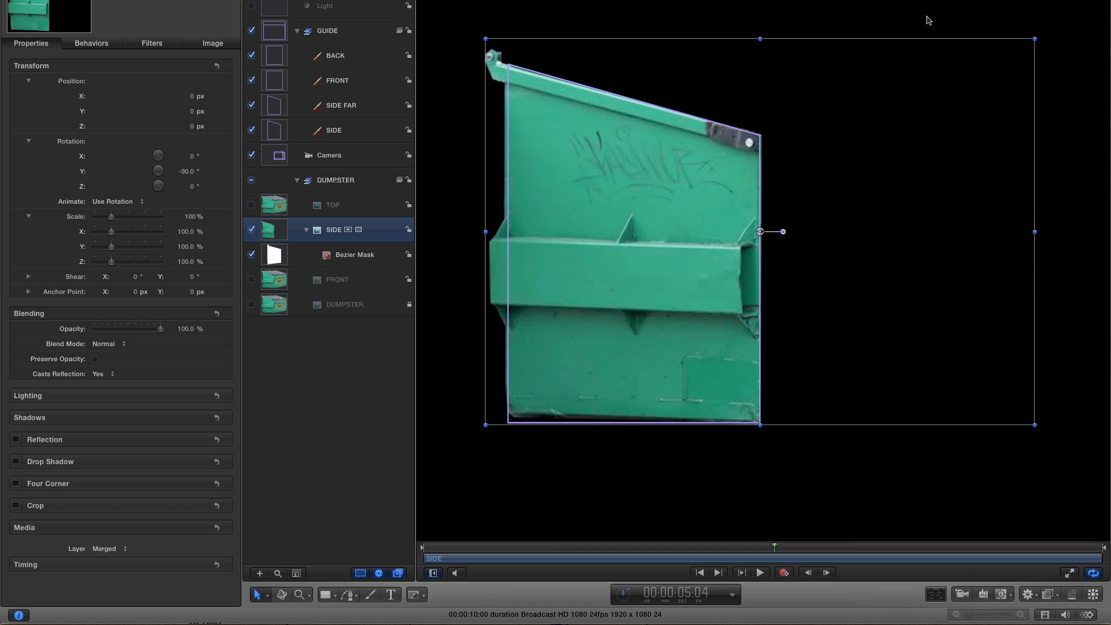
left_click(268, 597)
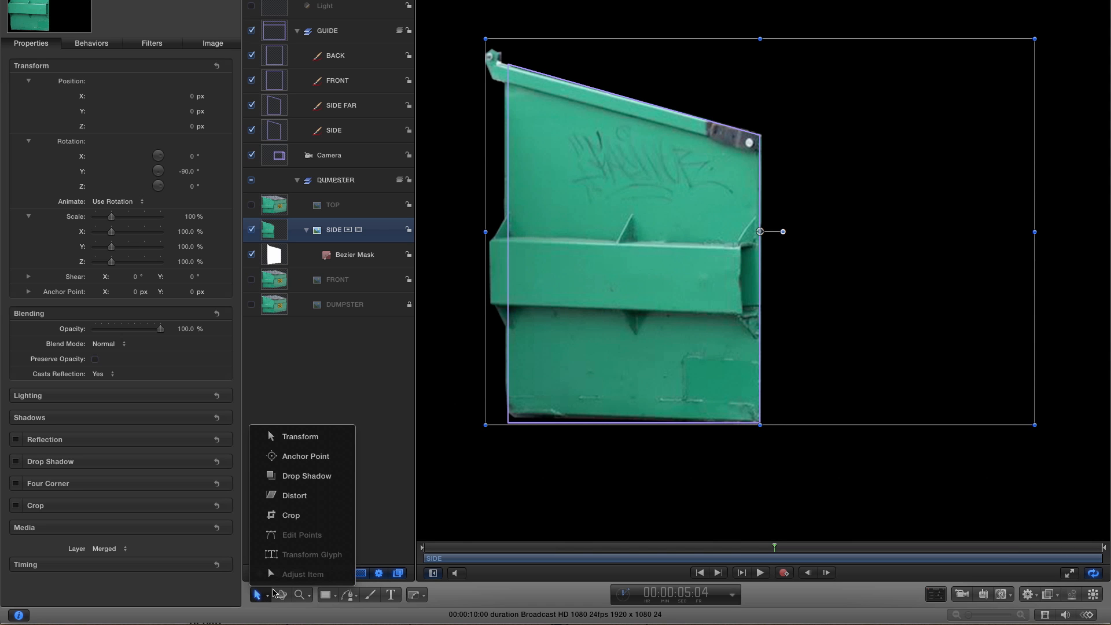
left_click(302, 519)
left_click_drag(1035, 232, 760, 233)
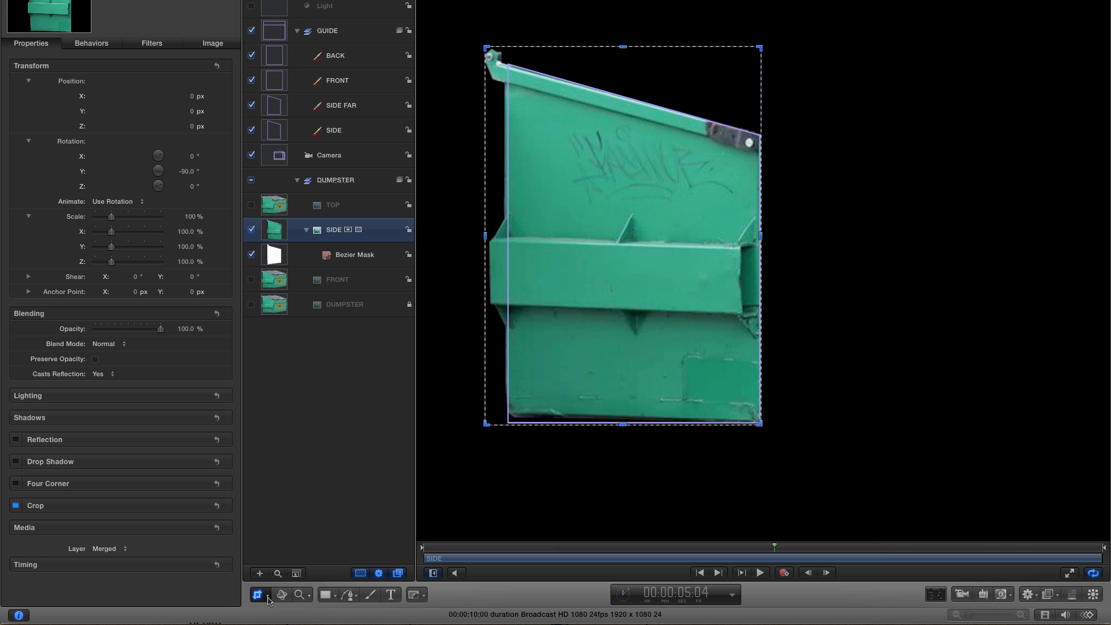
Distort the SIDE photo's two rear corners to fit the guide outline, and return to the camera view.
left_click(267, 596)
left_click(304, 501)
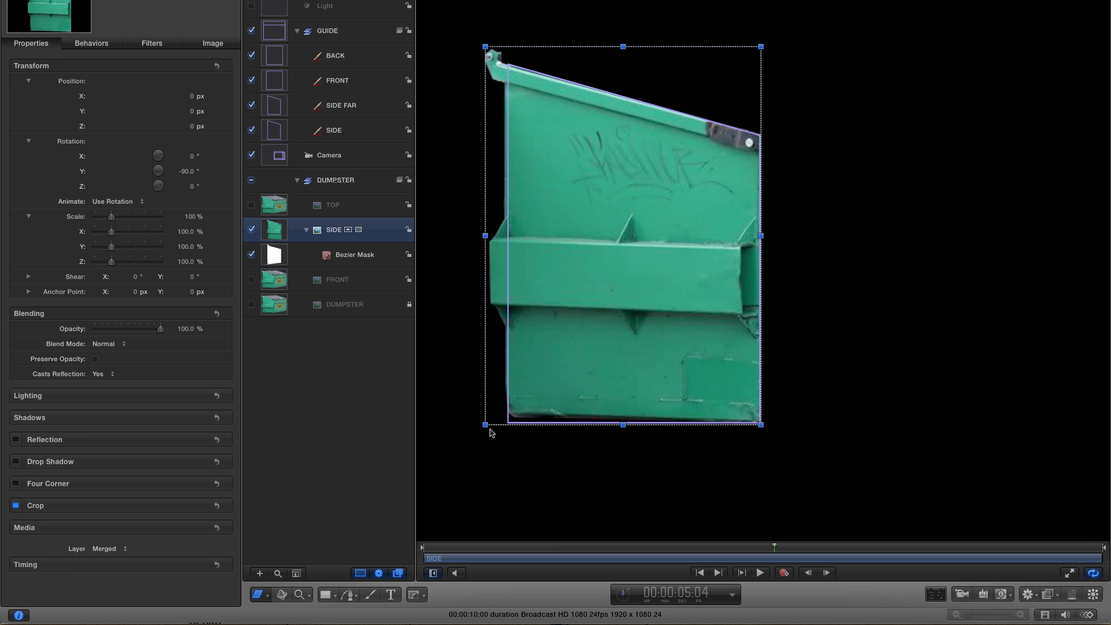
left_click_drag(485, 427, 485, 433)
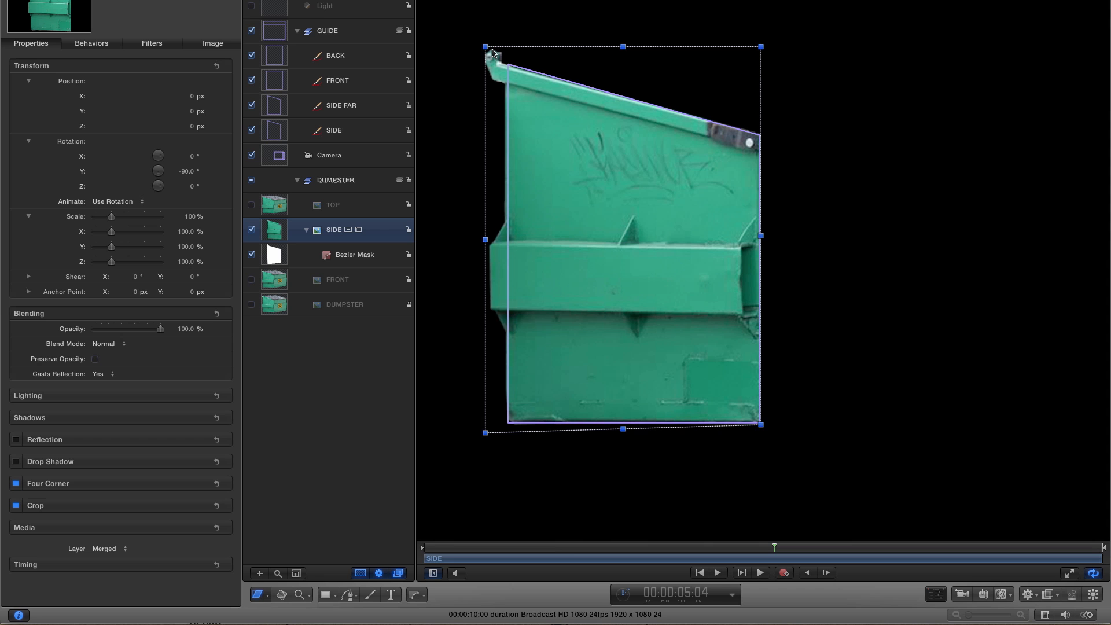
left_click_drag(486, 49, 488, 50)
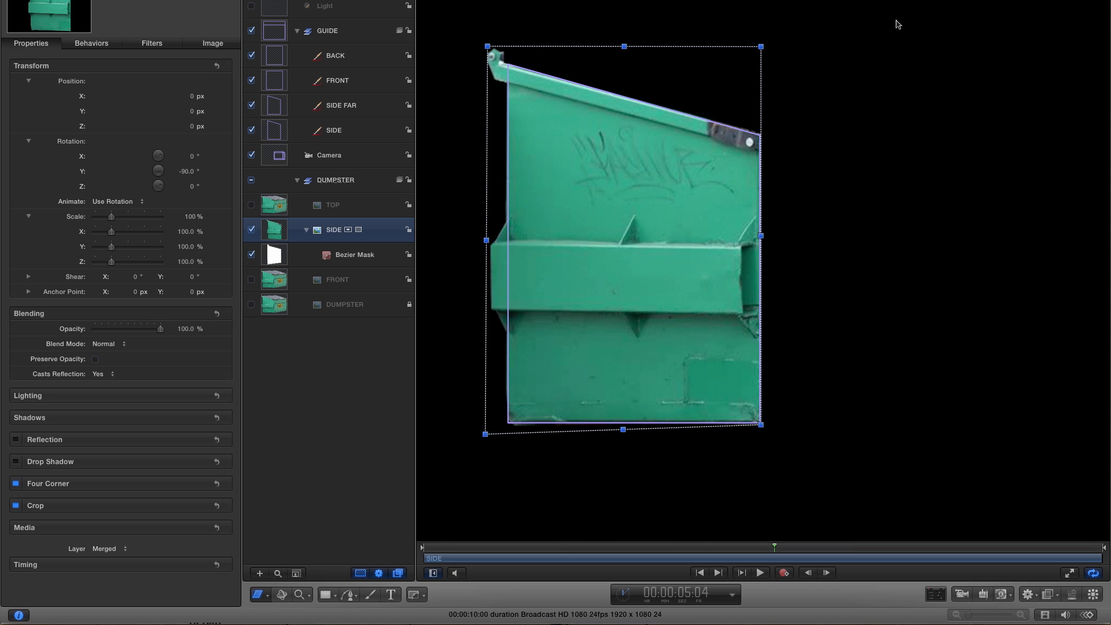
key("ctrl+a")
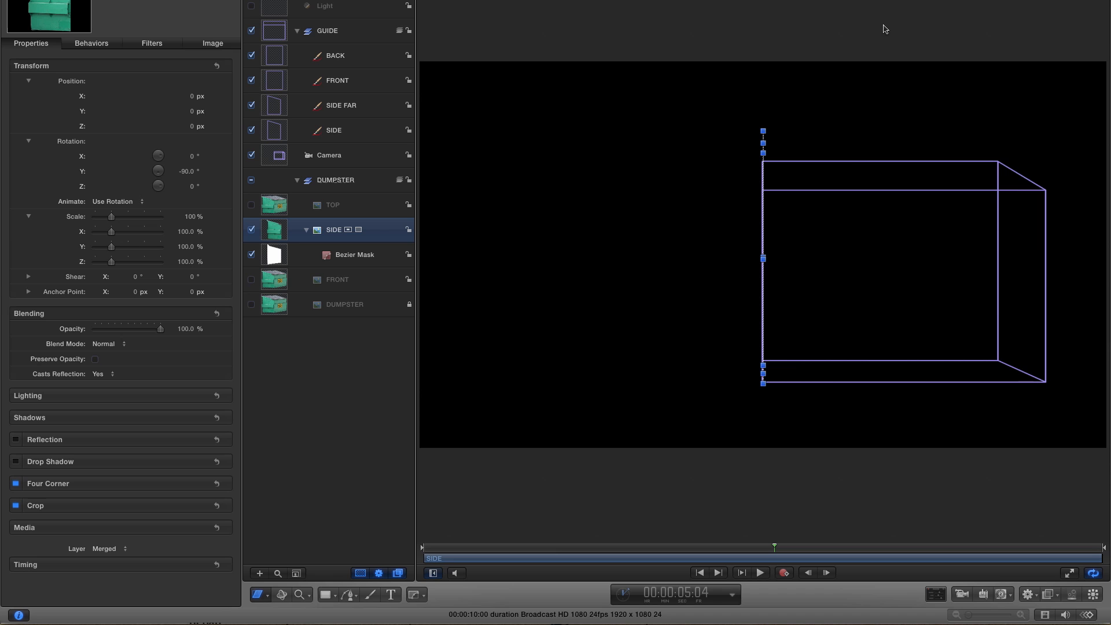
Rotate the camera around Y to check the SIDE photo against the guide box, and restore the rotation to 0°.
left_click(279, 157)
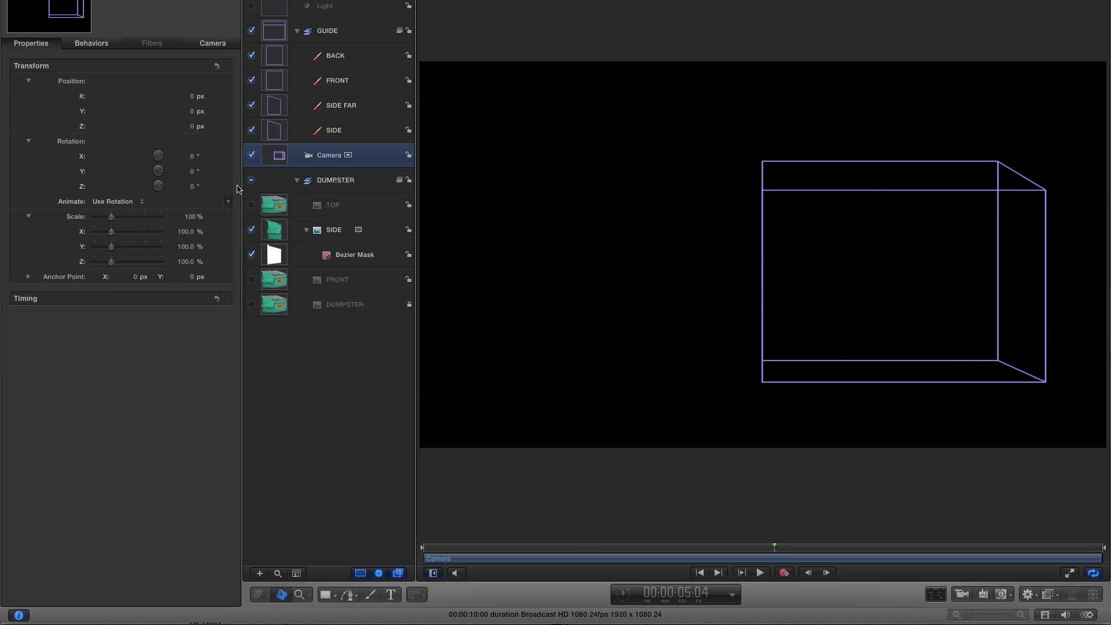
left_click_drag(186, 172, 186, 171)
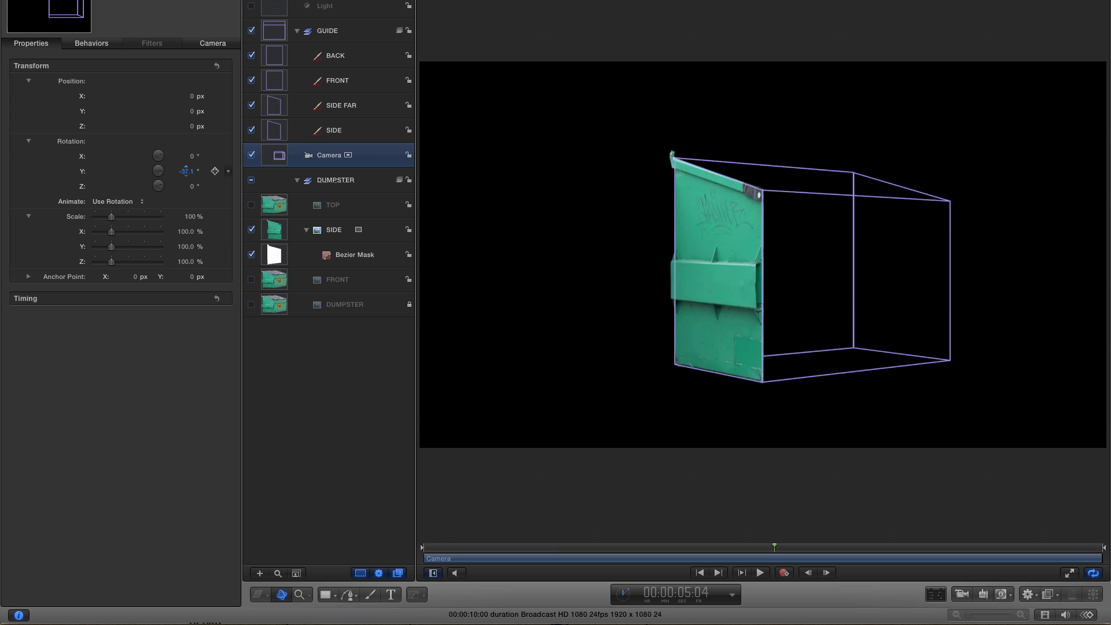
left_click(186, 171)
type("0")
key("Return")
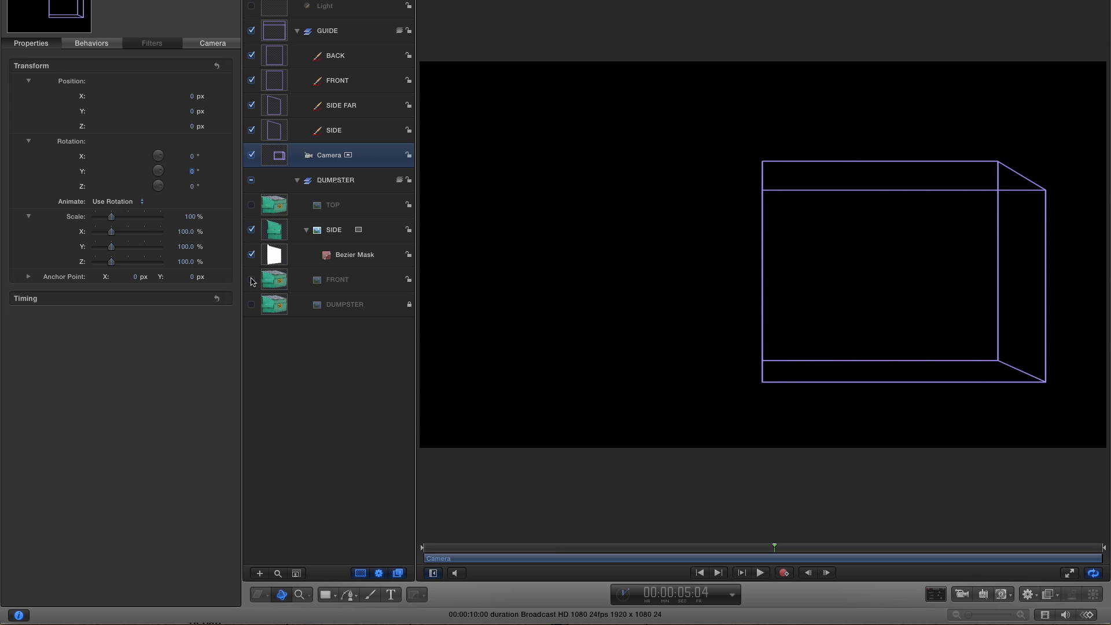
Show only the FRONT photo in the DUMPSTER group and draw a closed four-point Bezier mask around the dumpster's front face.
left_click(251, 230)
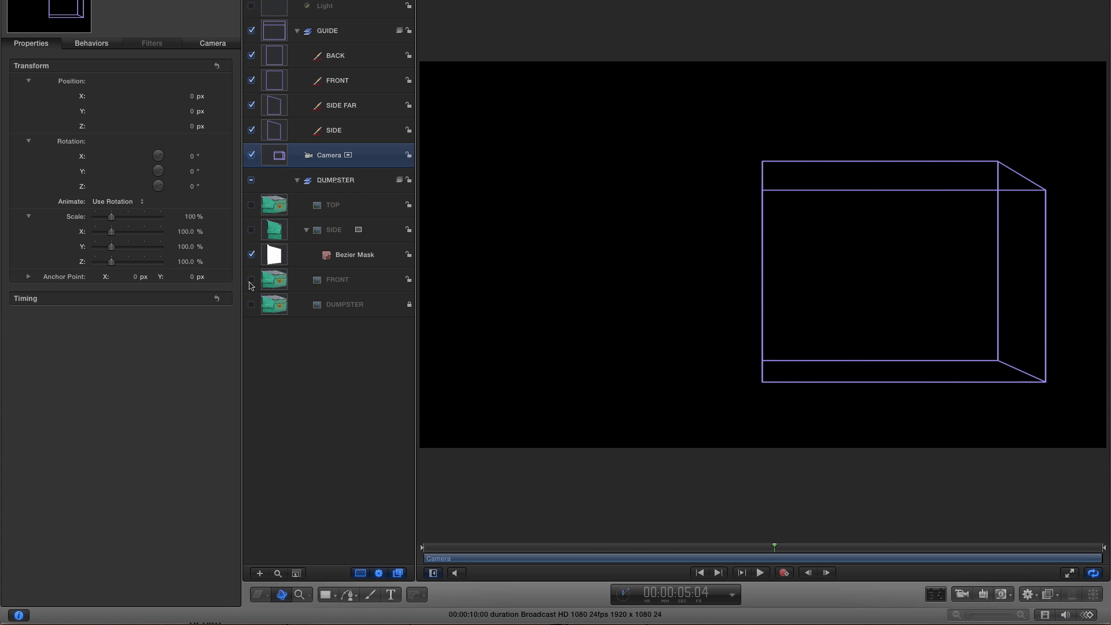
left_click(251, 279)
left_click(273, 283)
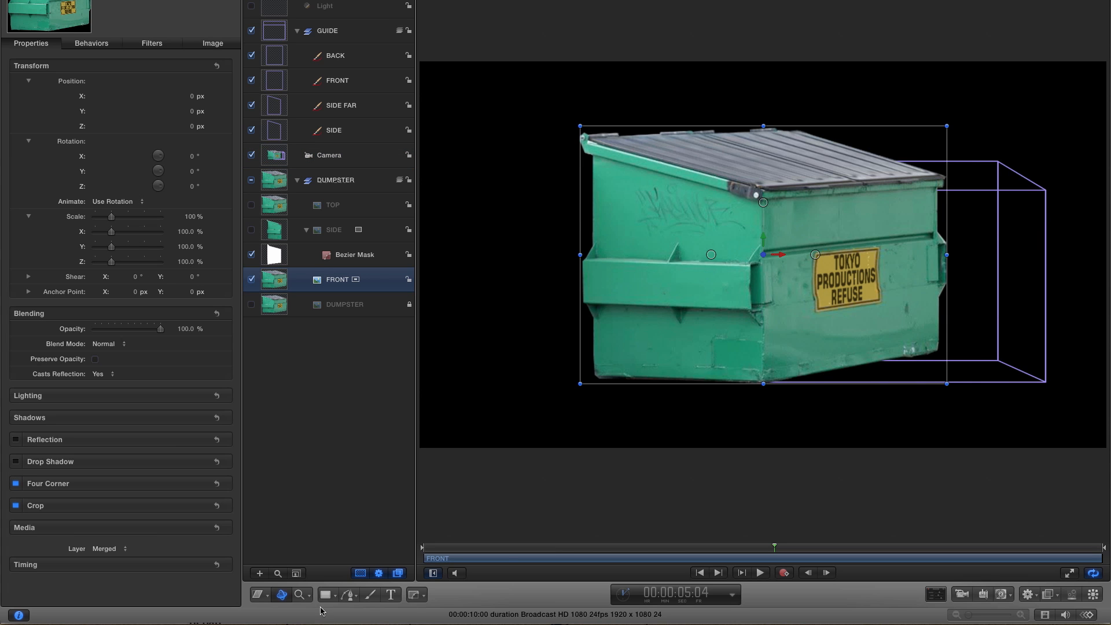
left_click(414, 603)
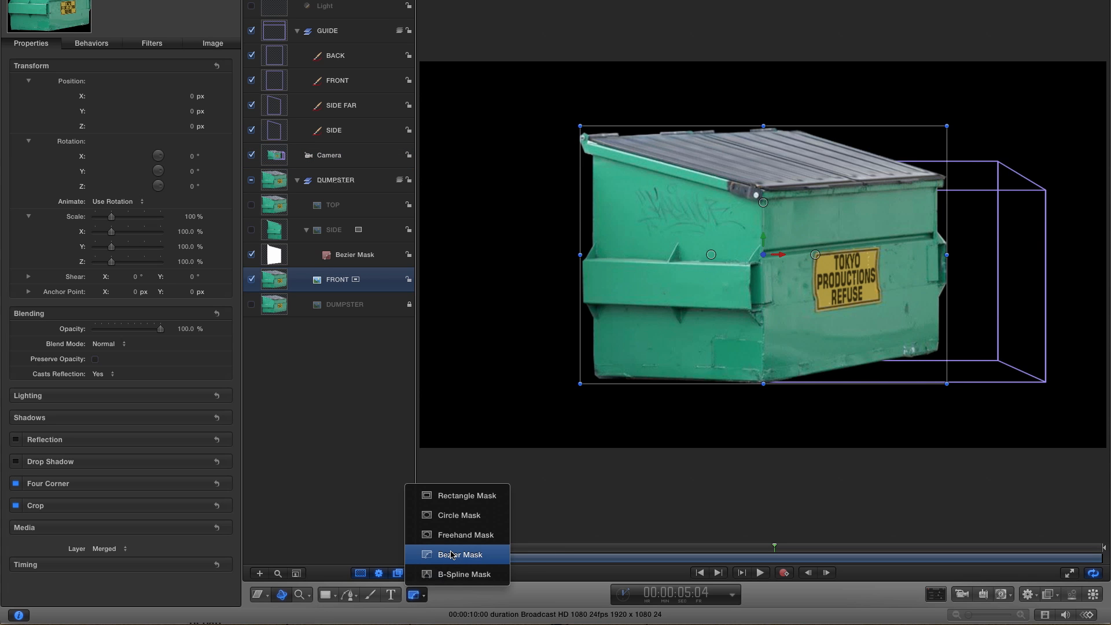
left_click(453, 554)
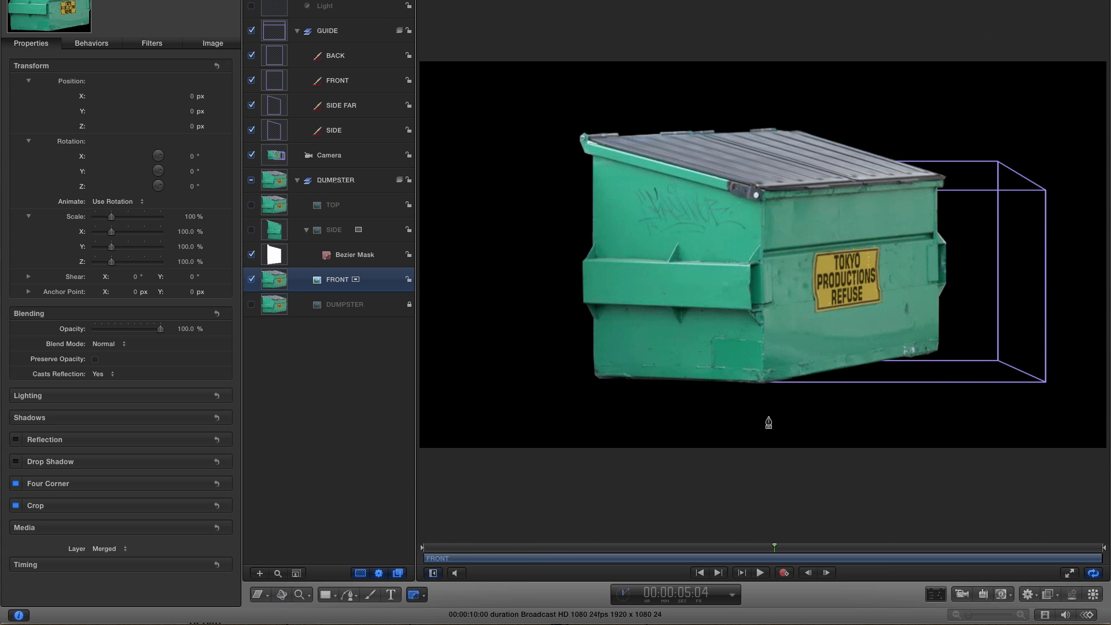
left_click(761, 384)
left_click(761, 191)
left_click(946, 182)
left_click(952, 381)
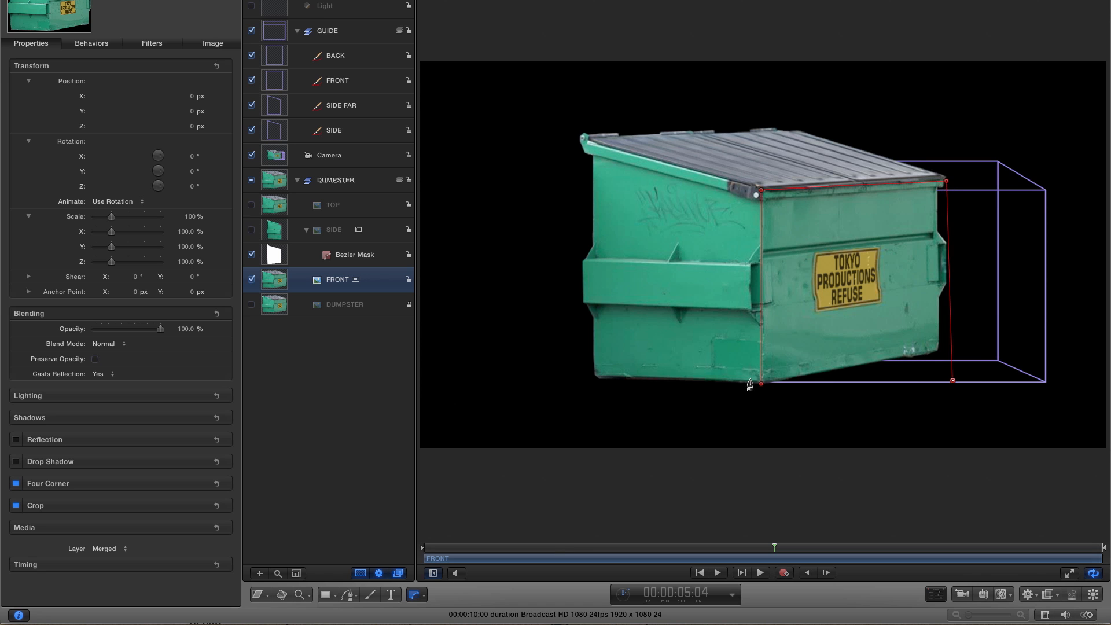
left_click(761, 384)
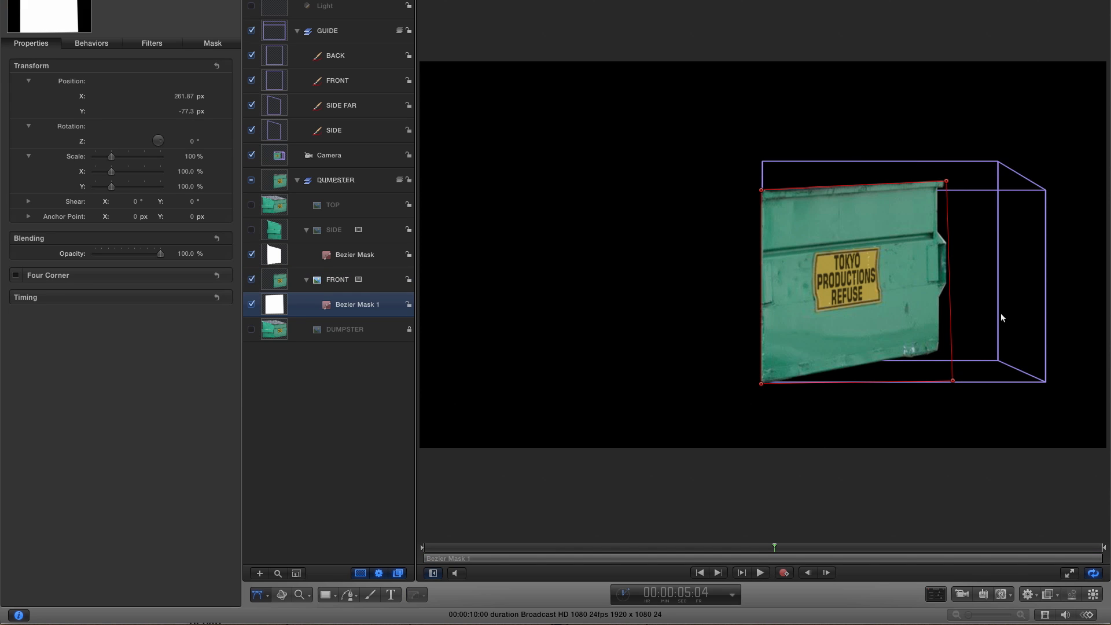
Crop the FRONT photo's empty half and upper margin so its bounds fit the masked front face.
left_click(258, 595)
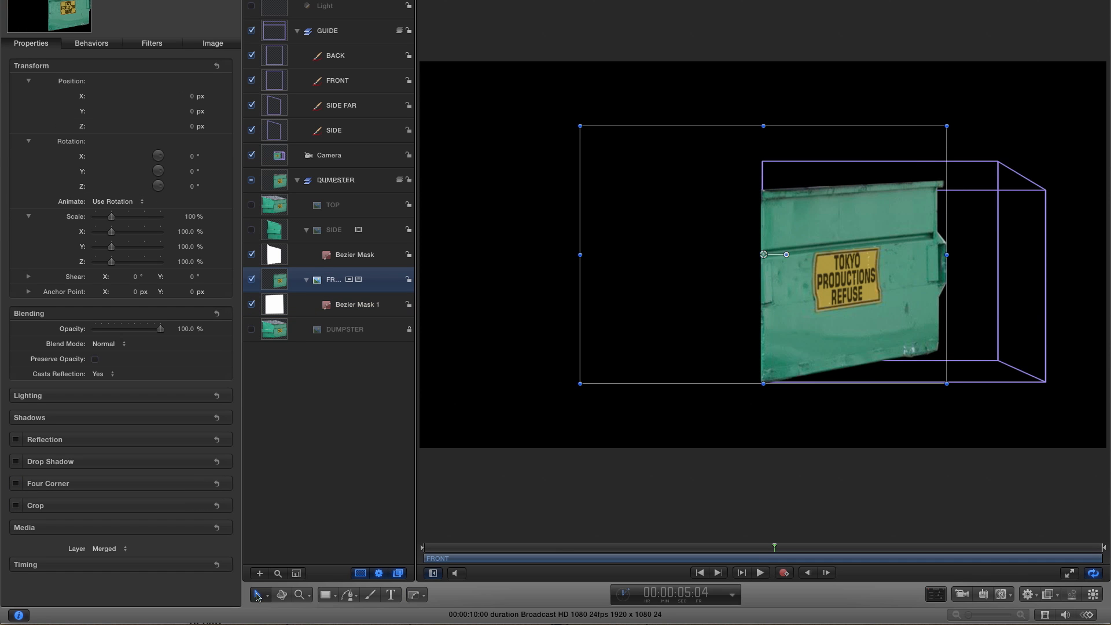
left_click(258, 597)
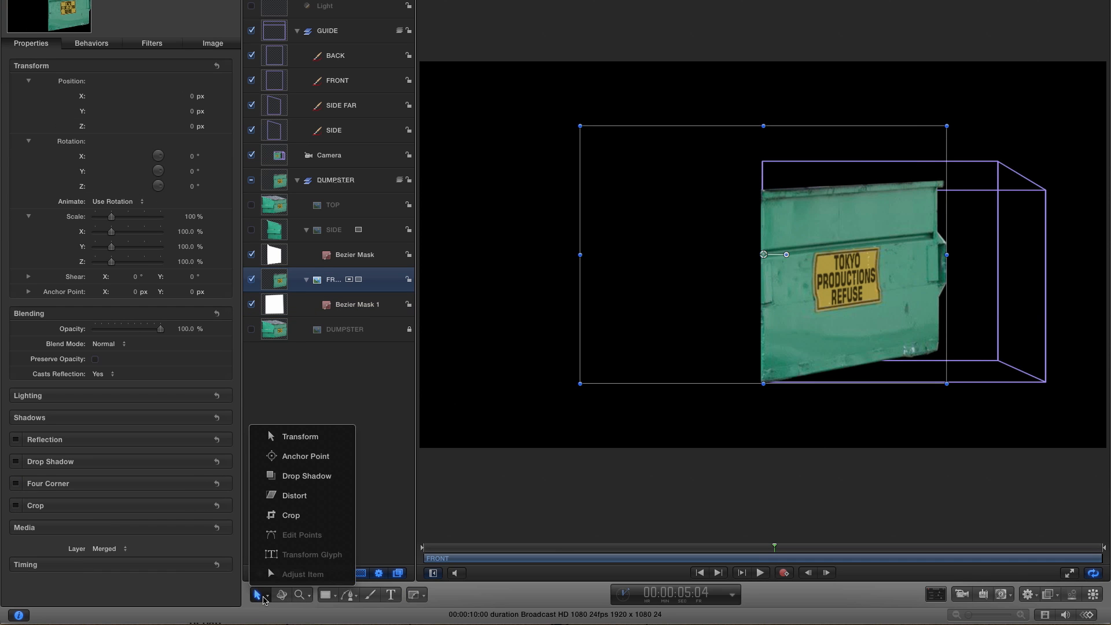
left_click(298, 511)
left_click_drag(580, 254, 762, 254)
left_click_drag(854, 126, 856, 181)
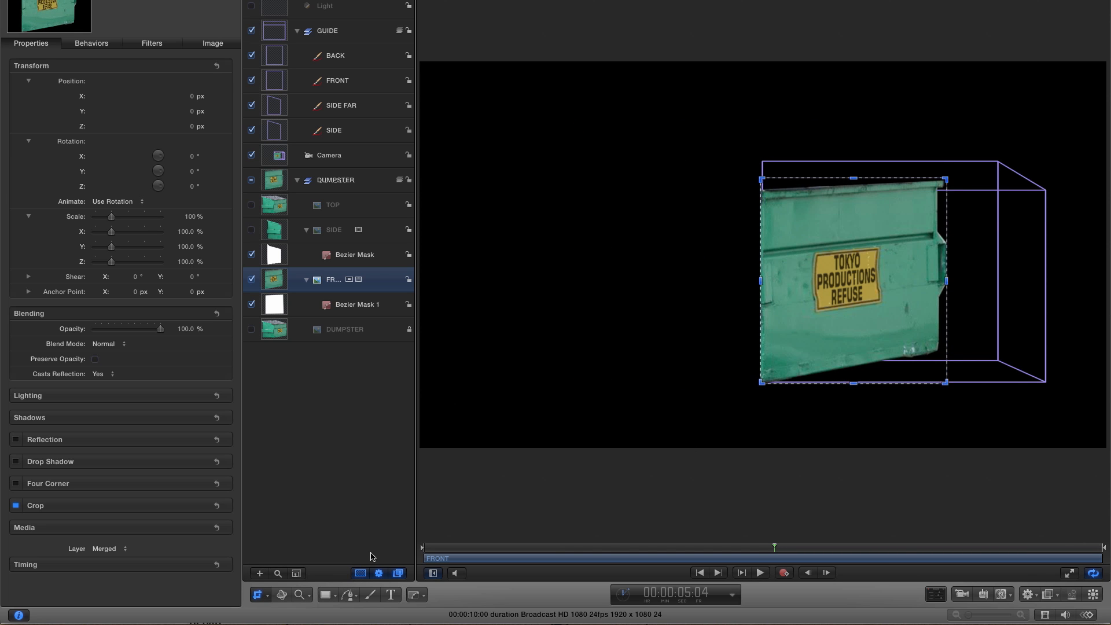
Distort the FRONT photo's far edge and its lower corner to fit the guide's front outline, and return to the camera view.
key("z")
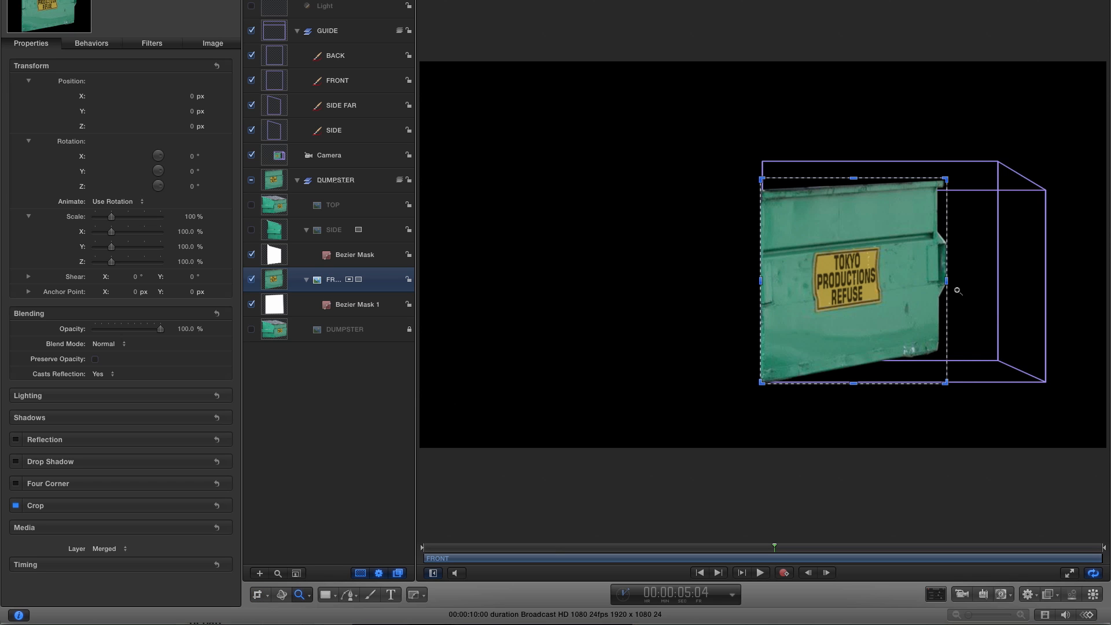
left_click(958, 291)
left_click(257, 597)
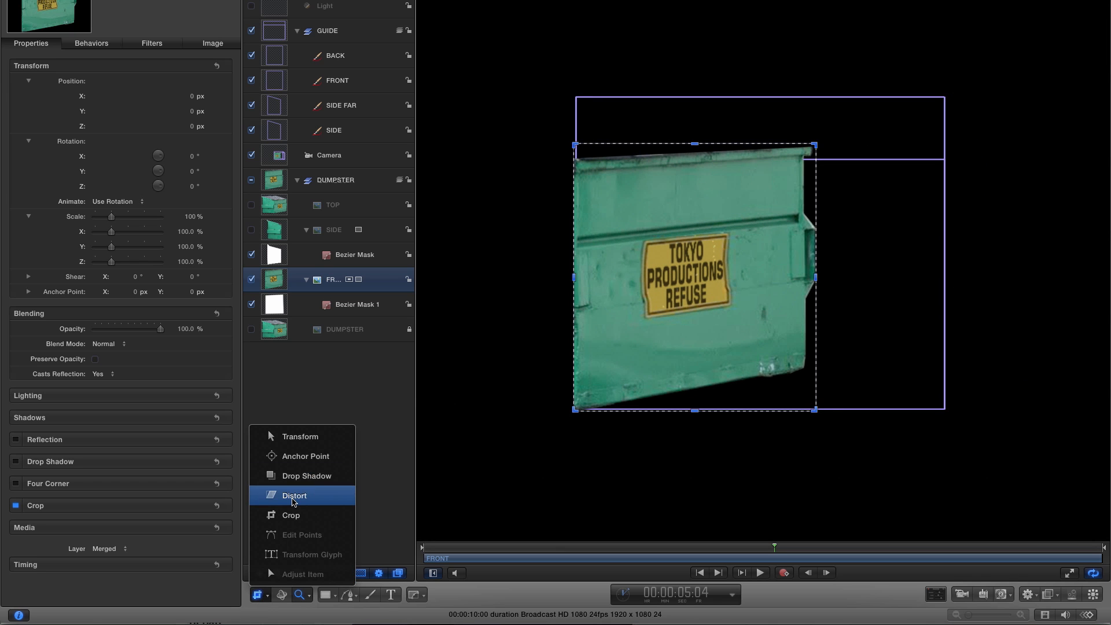
left_click(294, 497)
left_click_drag(818, 281, 949, 293)
left_click_drag(950, 429, 952, 462)
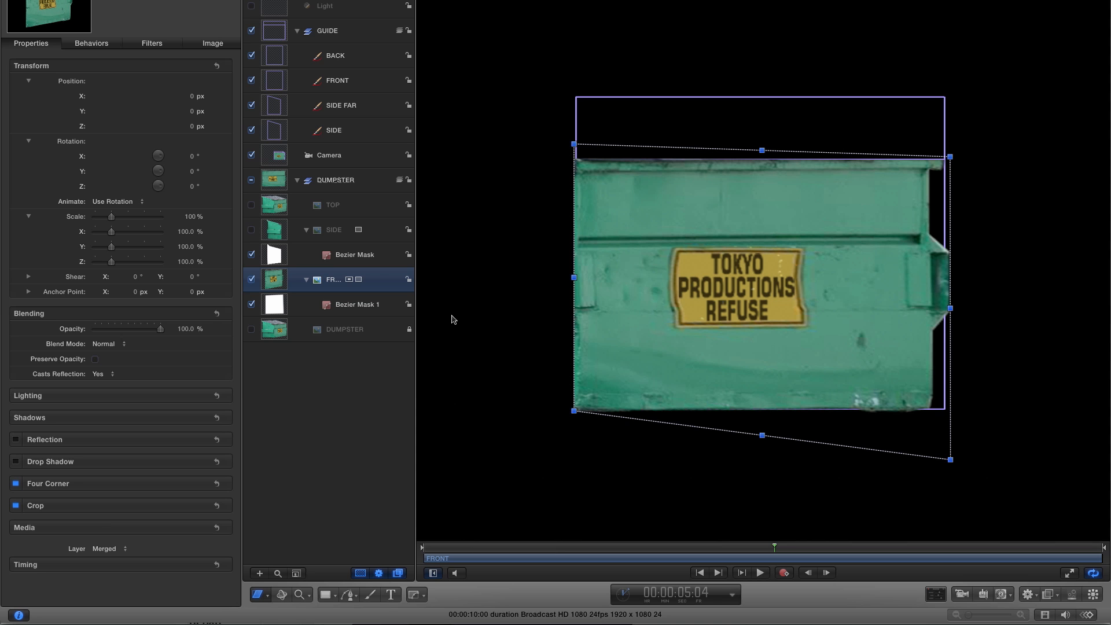
key("ctrl+a")
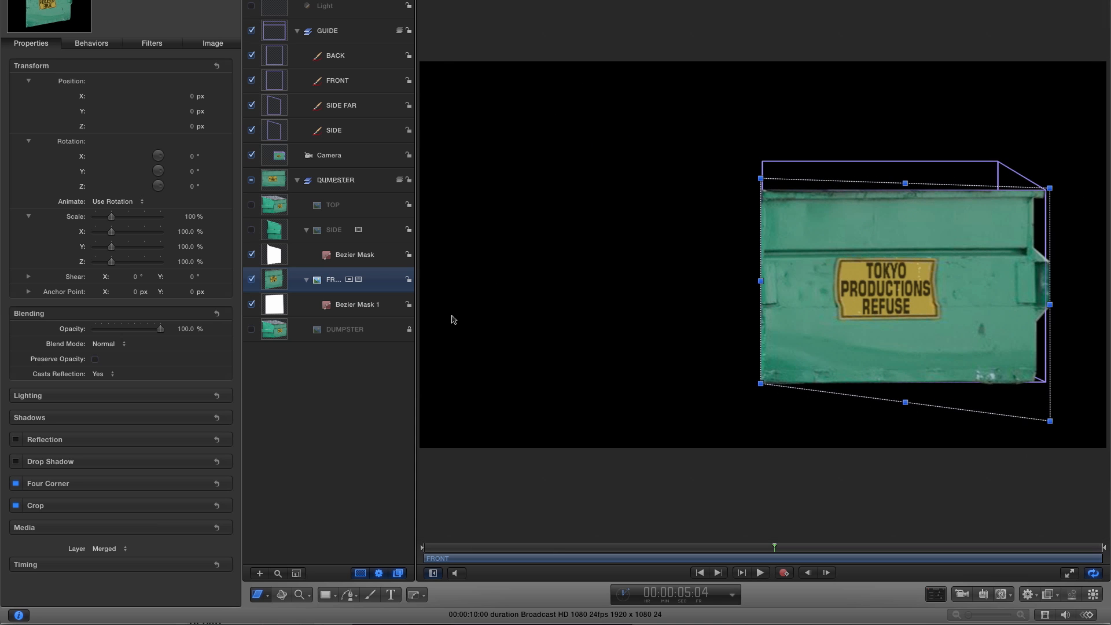
Show the SIDE photo, rotate the camera around Y to check both faces together, and restore the rotation to 0°.
left_click(251, 230)
left_click(280, 154)
mouse_move(196, 176)
left_mouse_down()
mouse_move(175, 176)
mouse_move(191, 174)
left_mouse_up()
left_click(192, 175)
type("0")
key("Return")
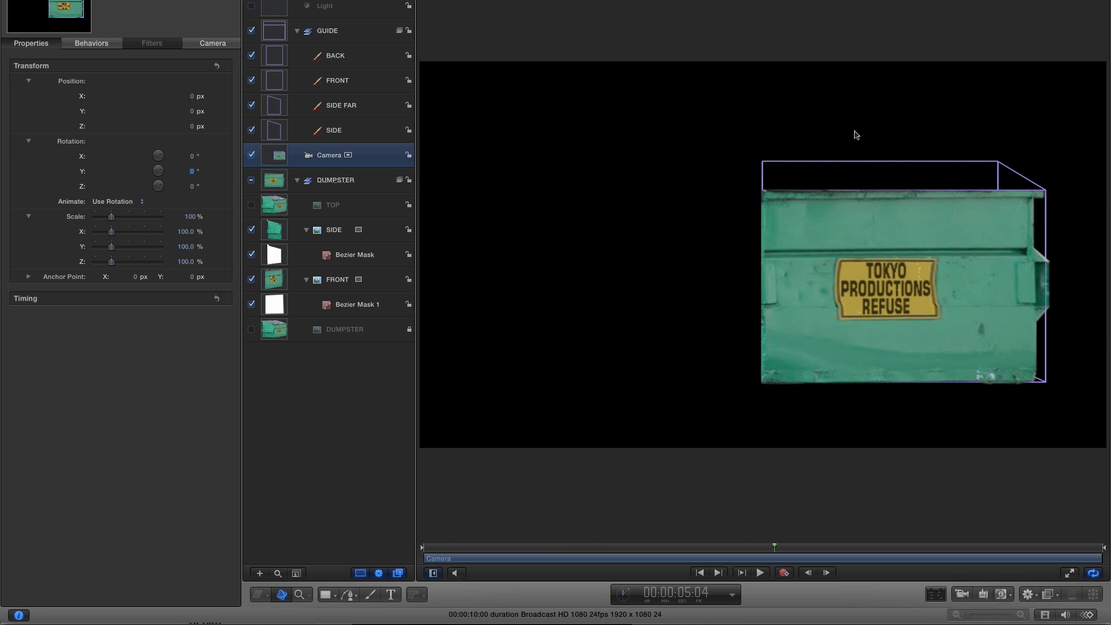
Show only the TOP photo in the DUMPSTER group and draw a closed four-point Bezier mask around the dumpster's lid.
left_click(251, 205)
left_click(252, 230)
left_click(251, 279)
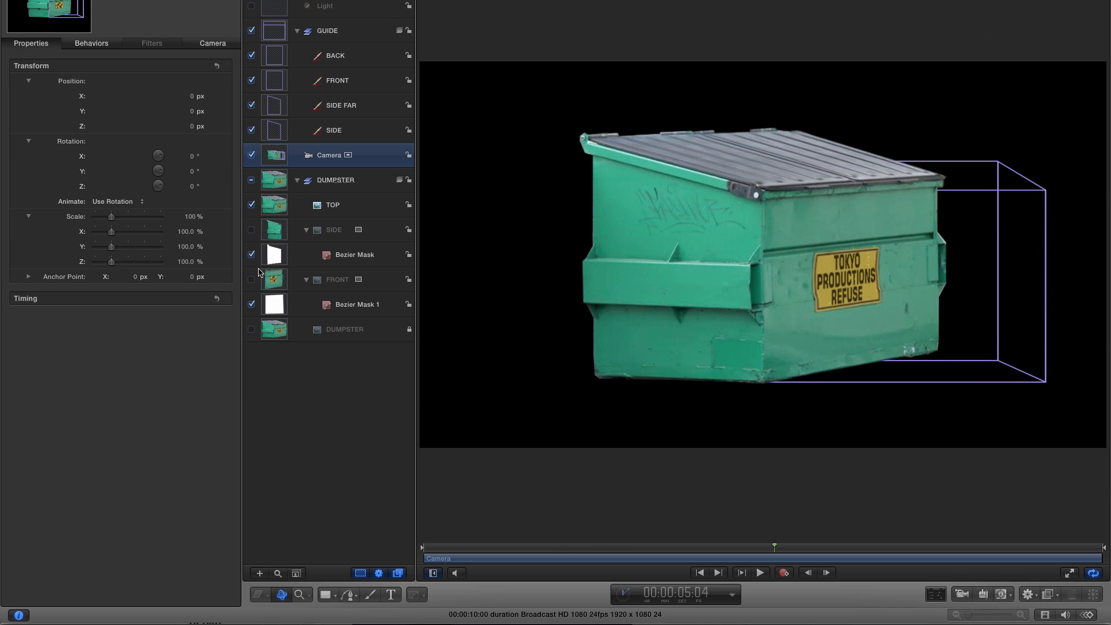
left_click(270, 202)
left_click(425, 594)
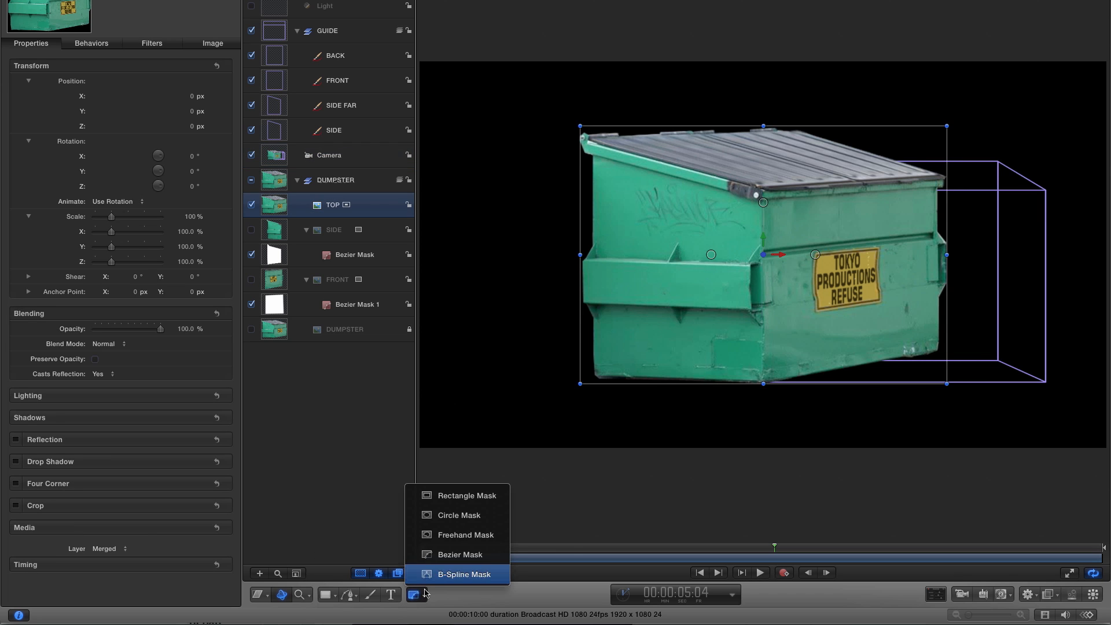
left_click(460, 554)
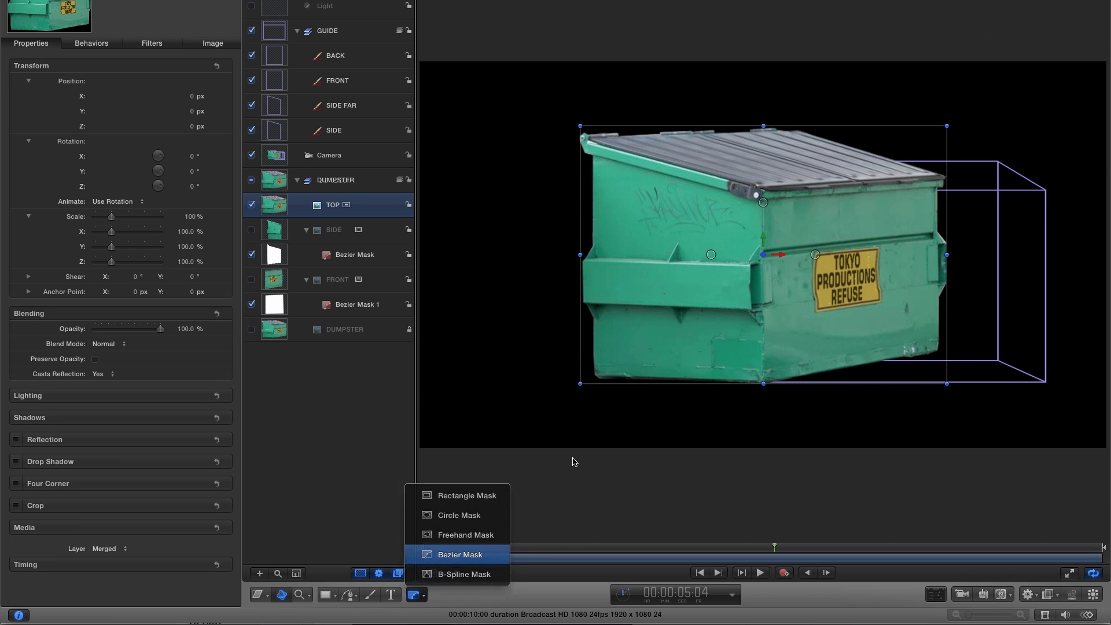
left_click(589, 140)
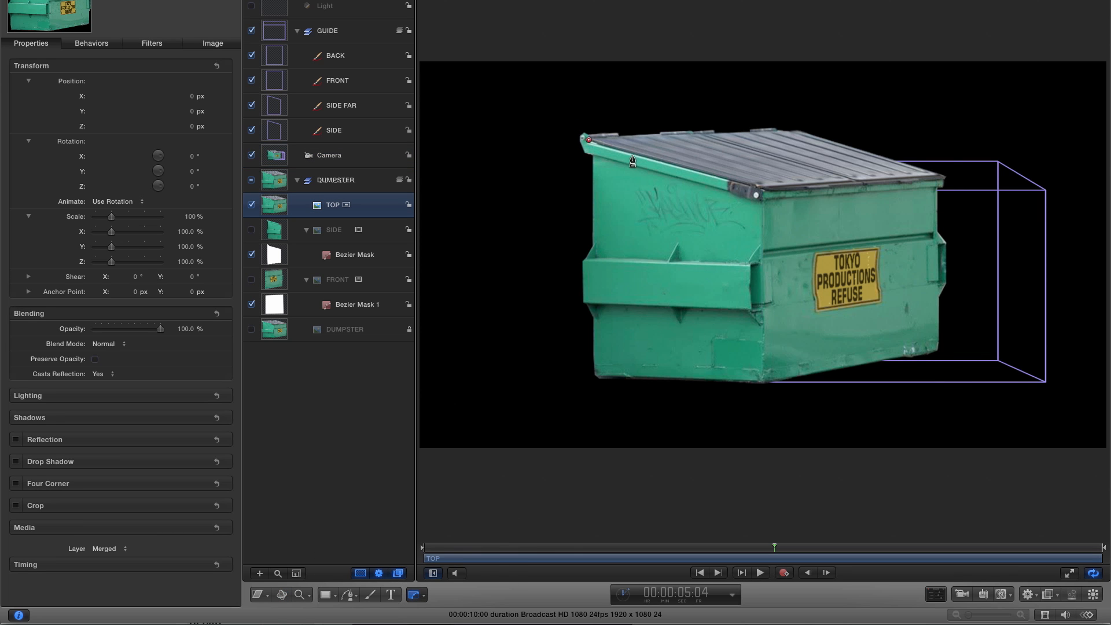
left_click(760, 190)
left_click(940, 176)
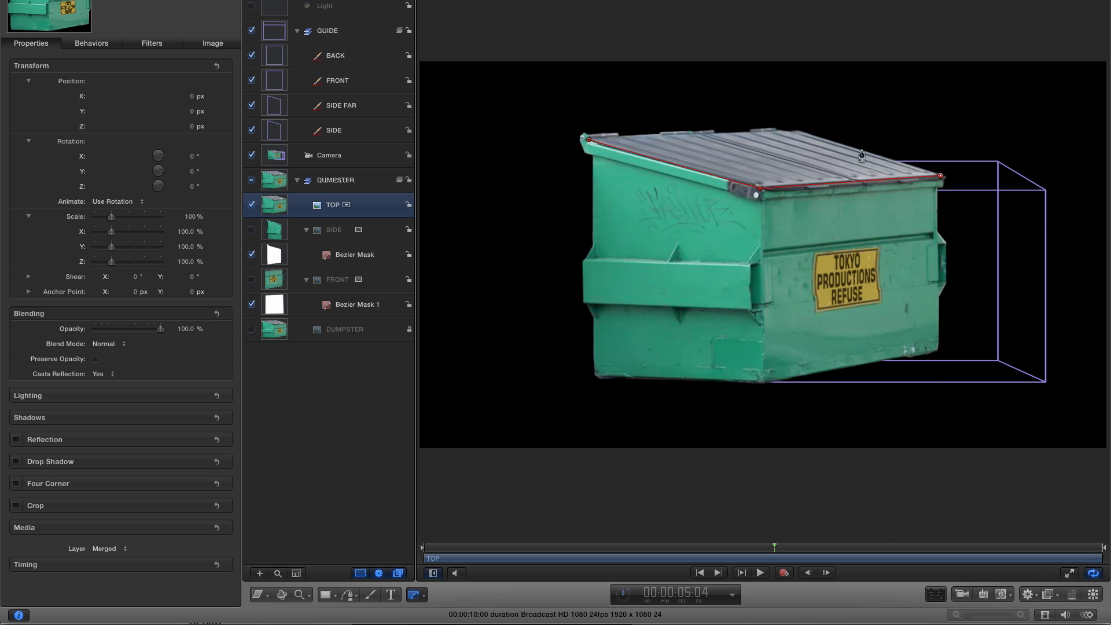
left_click(799, 131)
left_click(589, 142)
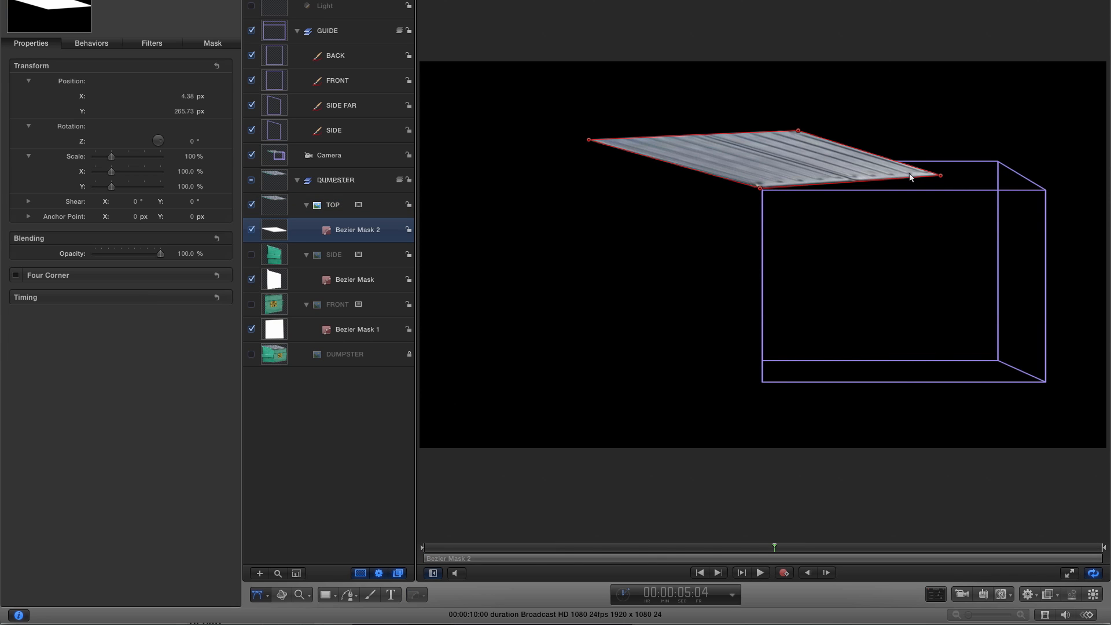
Crop the TOP photo's bounds to fit closely around the masked lid.
left_click(341, 205)
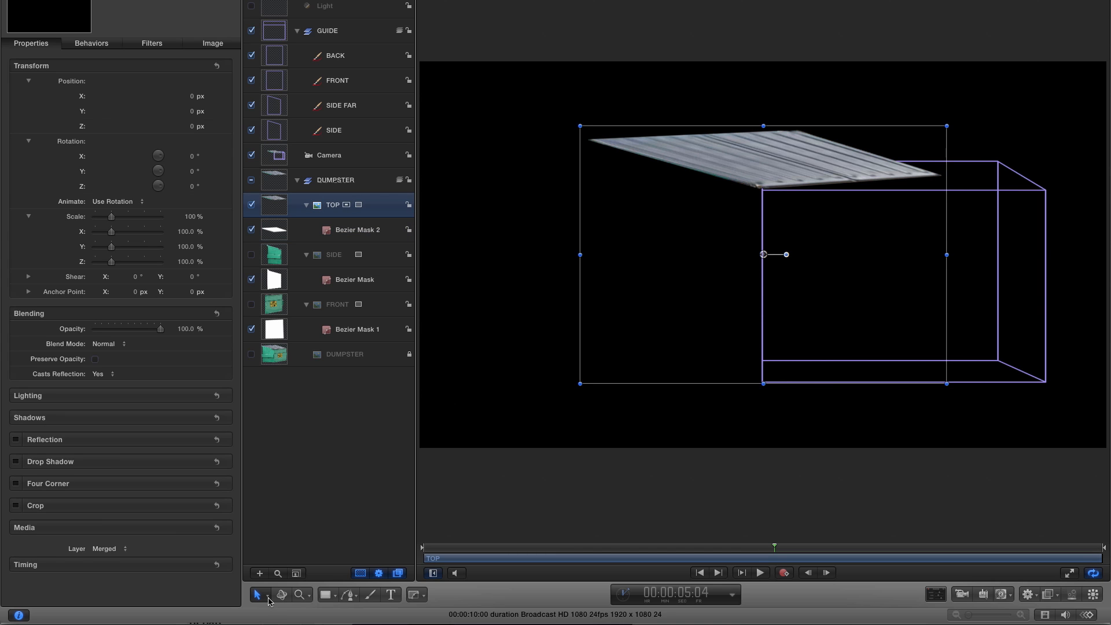
left_click(269, 602)
left_click(292, 516)
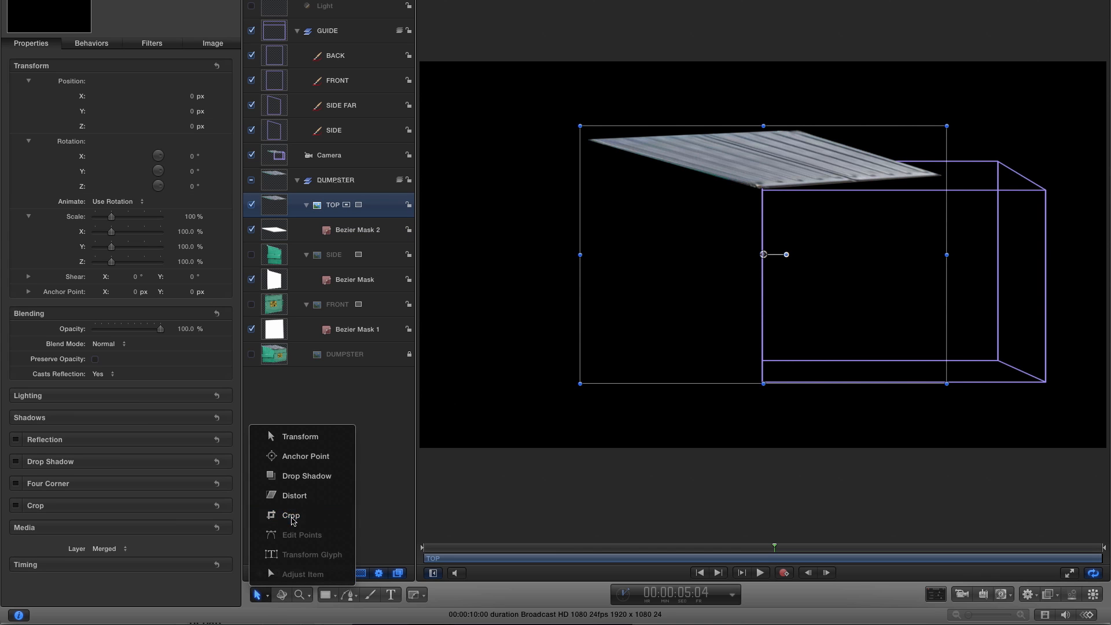
left_click_drag(763, 382, 764, 190)
left_click_drag(580, 156, 588, 159)
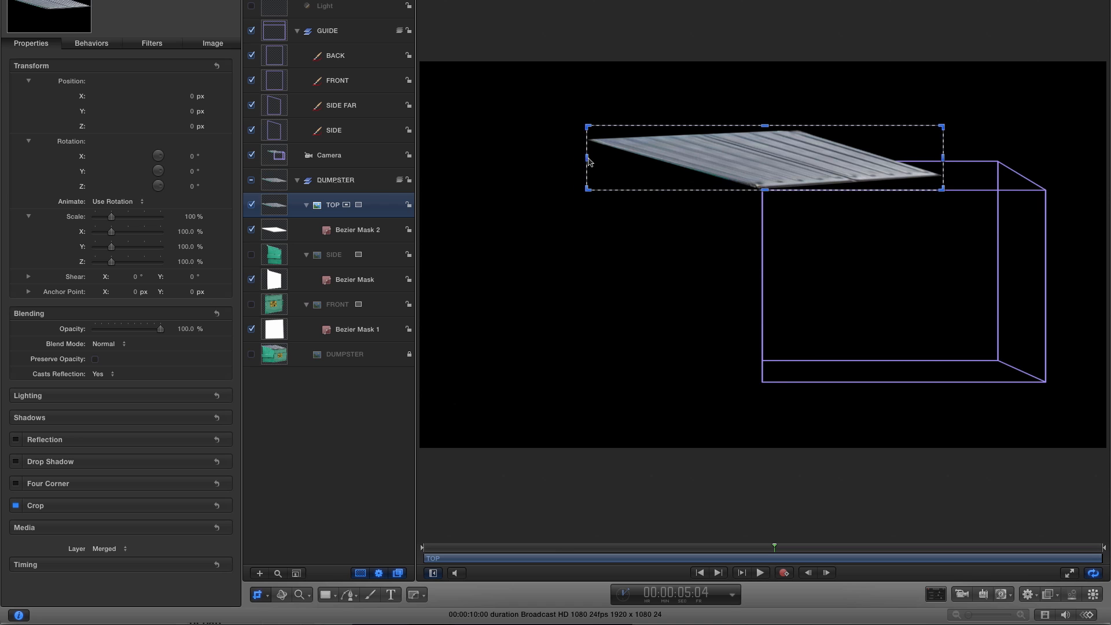
Move the TOP photo's anchor point to the middle of the lid's front edge, at about X 246.6, Y 205.6.
left_click(268, 598)
left_click(315, 457)
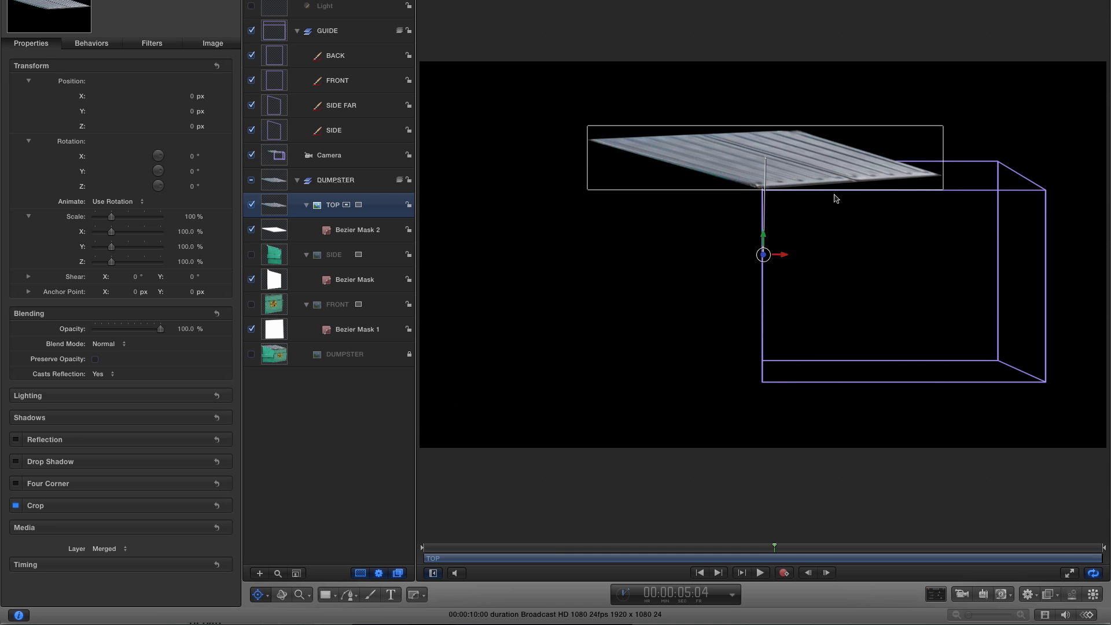
left_click_drag(763, 239, 874, 184)
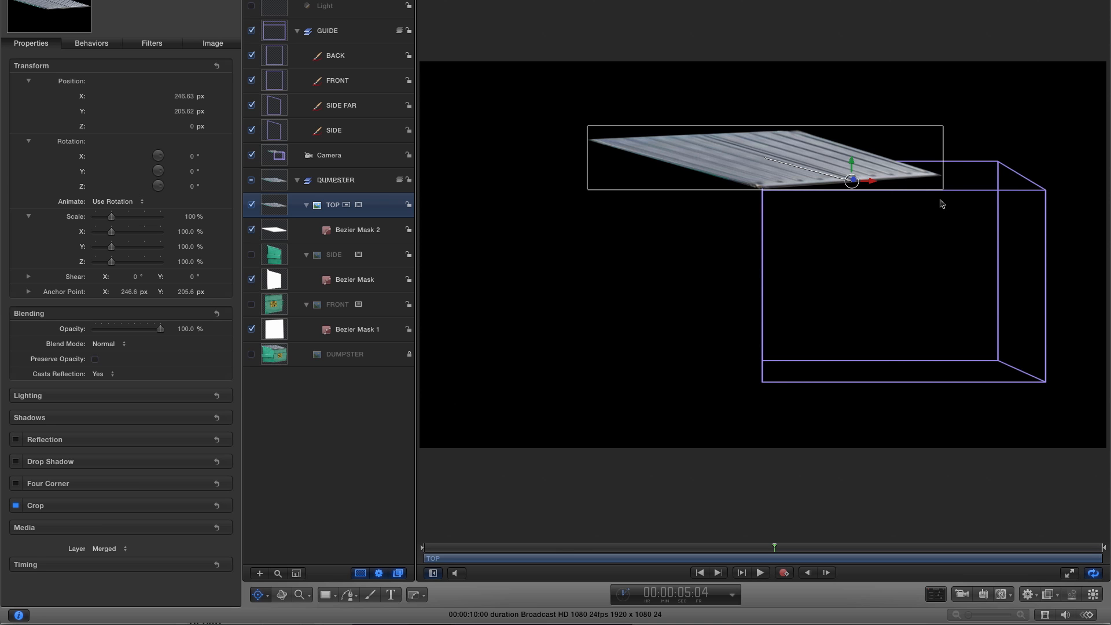
In a side view, tilt the TOP photo to -74.4° around X and lower it to Y 184.49 px along the guide's sloped edge.
key("ctrl+c")
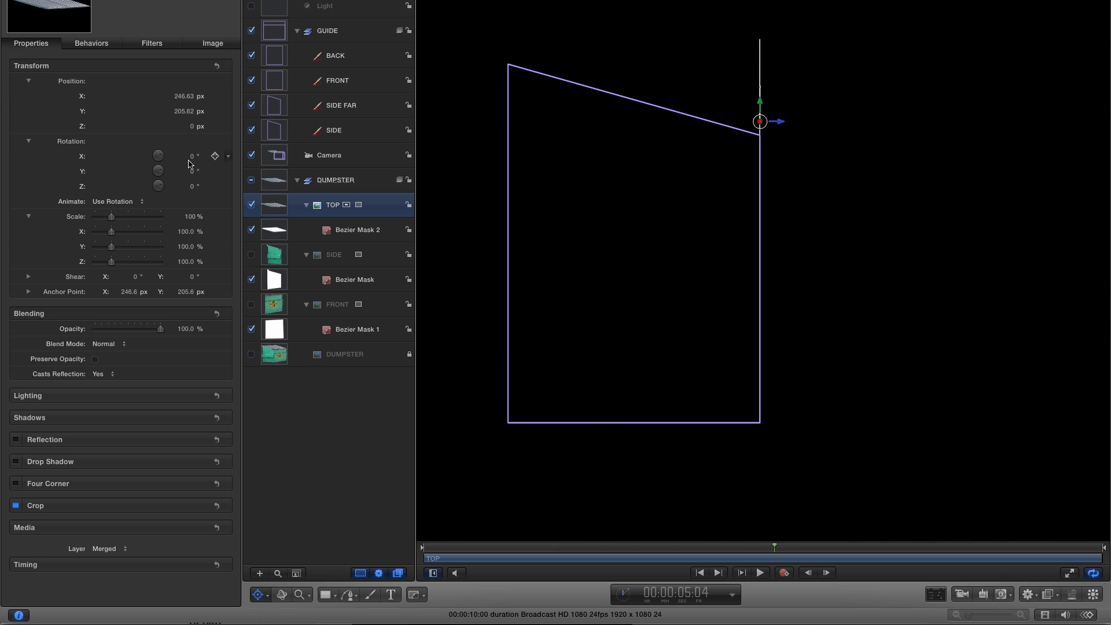
left_click_drag(193, 156, 186, 156)
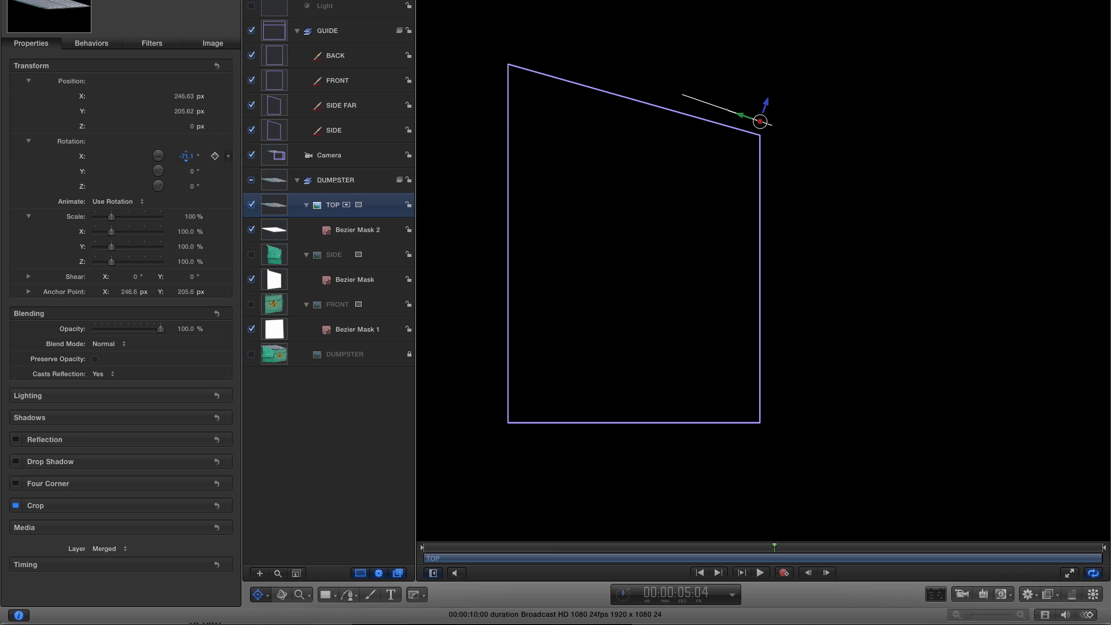
left_click_drag(185, 111, 182, 111)
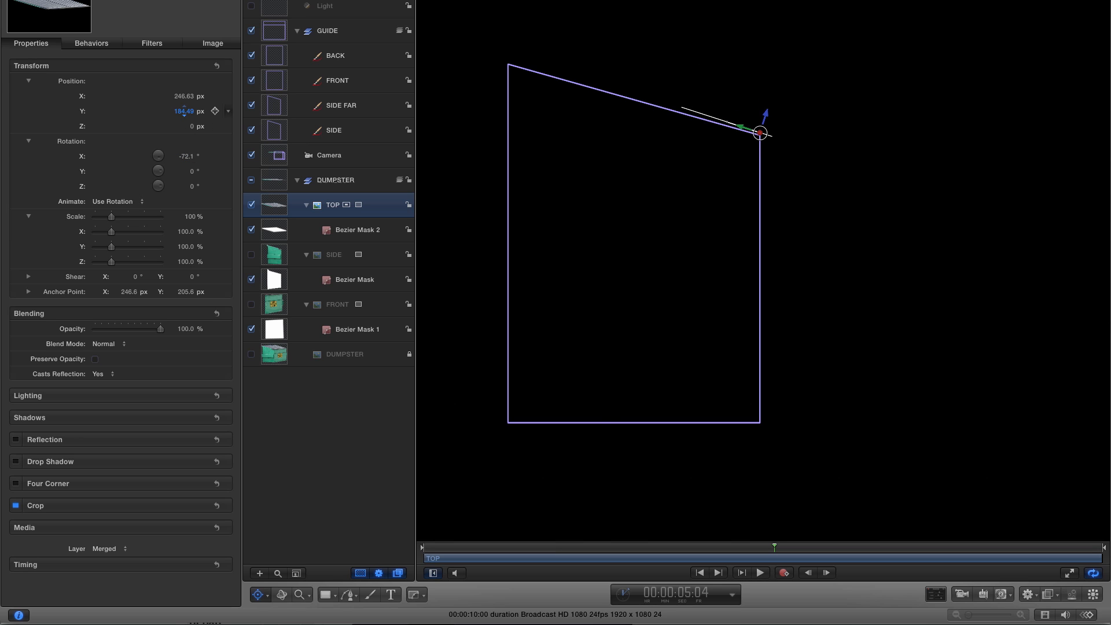
left_click(186, 156)
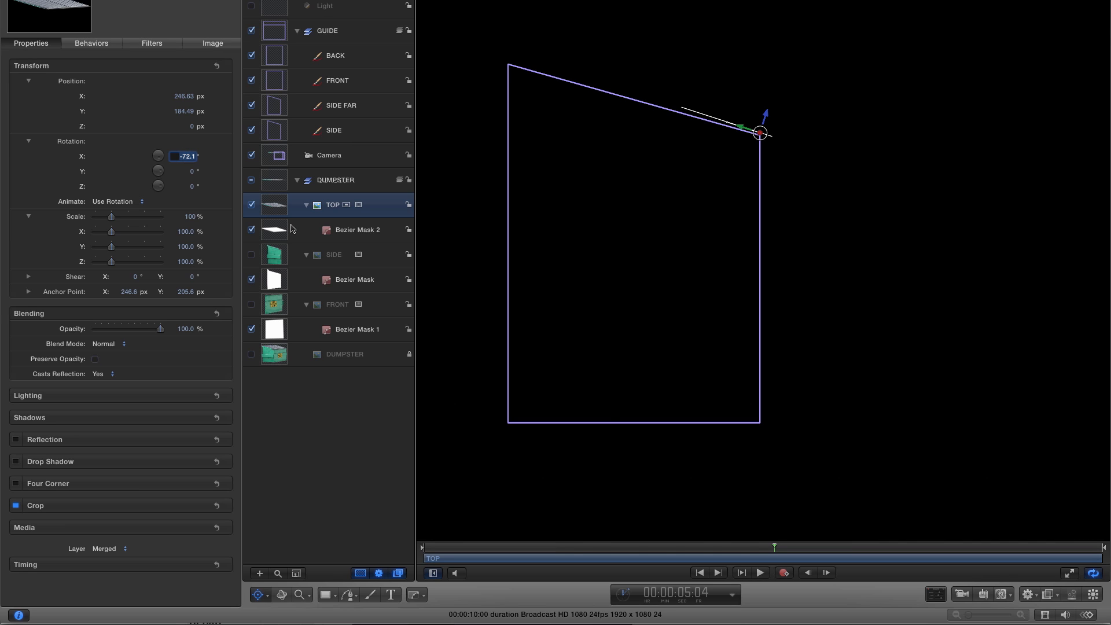
key("BackSpace")
key("Return")
In a top-down view, shear the TOP photo 74° in X and -3.8° in Y, and move it to X 399.63 px.
key("ctrl+i")
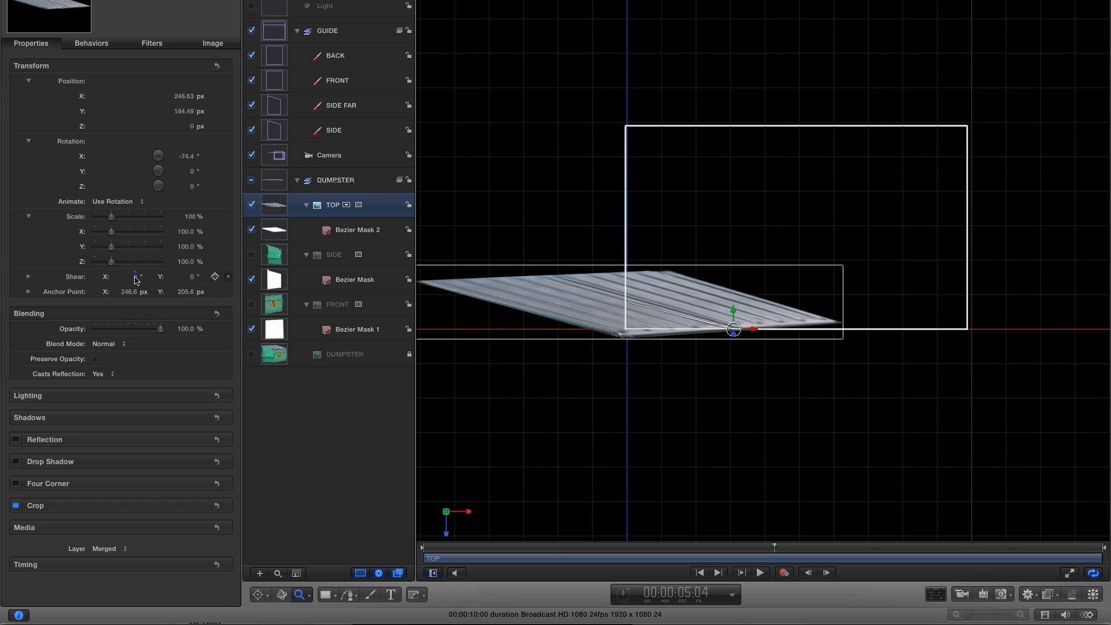
left_click_drag(135, 279, 178, 278)
mouse_move(184, 97)
left_mouse_down()
mouse_move(275, 96)
mouse_move(181, 95)
left_mouse_up()
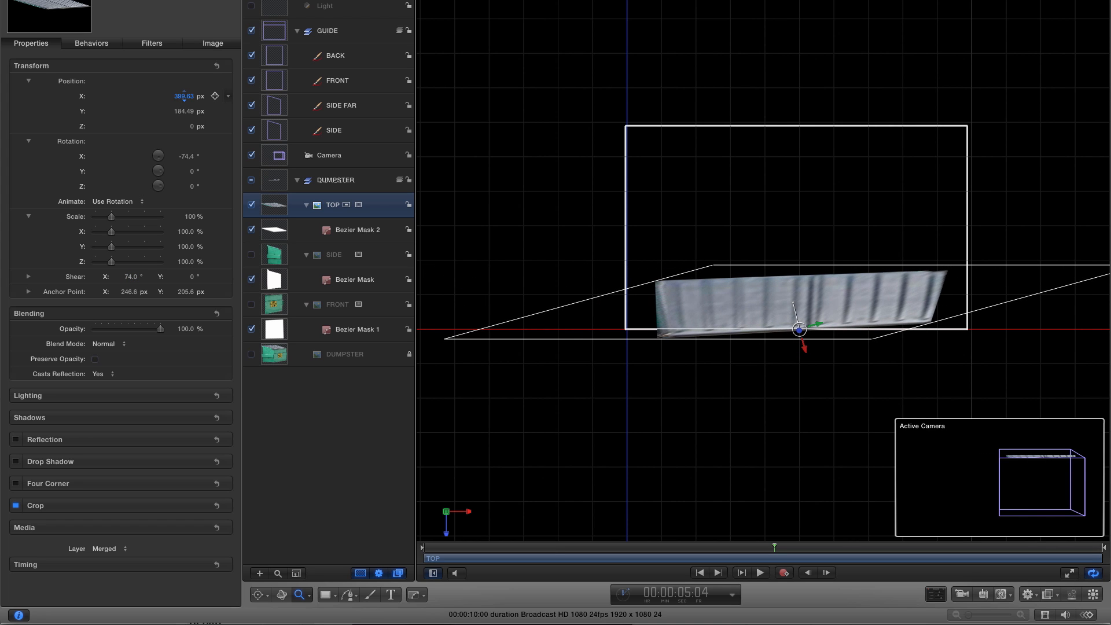
left_click_drag(191, 277, 188, 277)
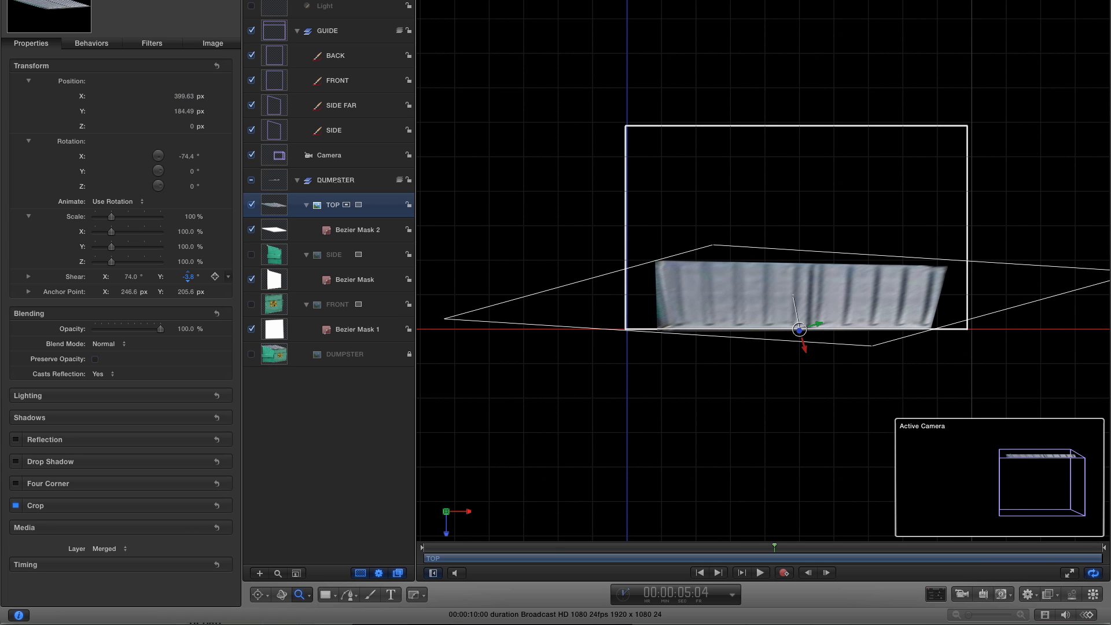
In the top-down view, distort the TOP photo's corners outward so the lid roughly fills the guide's rectangle.
left_click(260, 598)
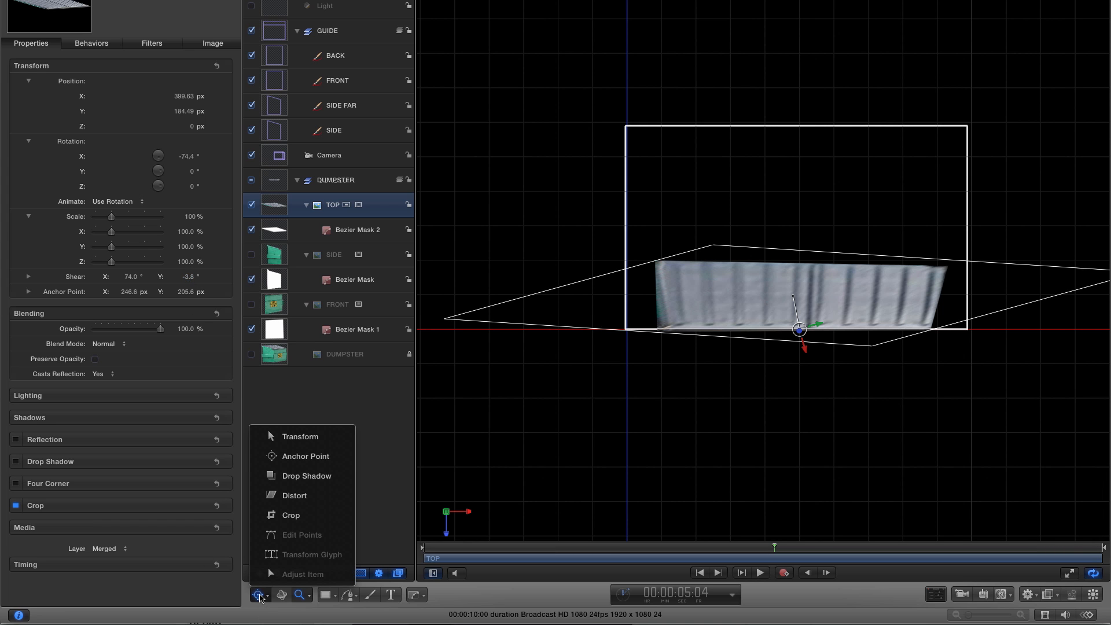
left_click(296, 494)
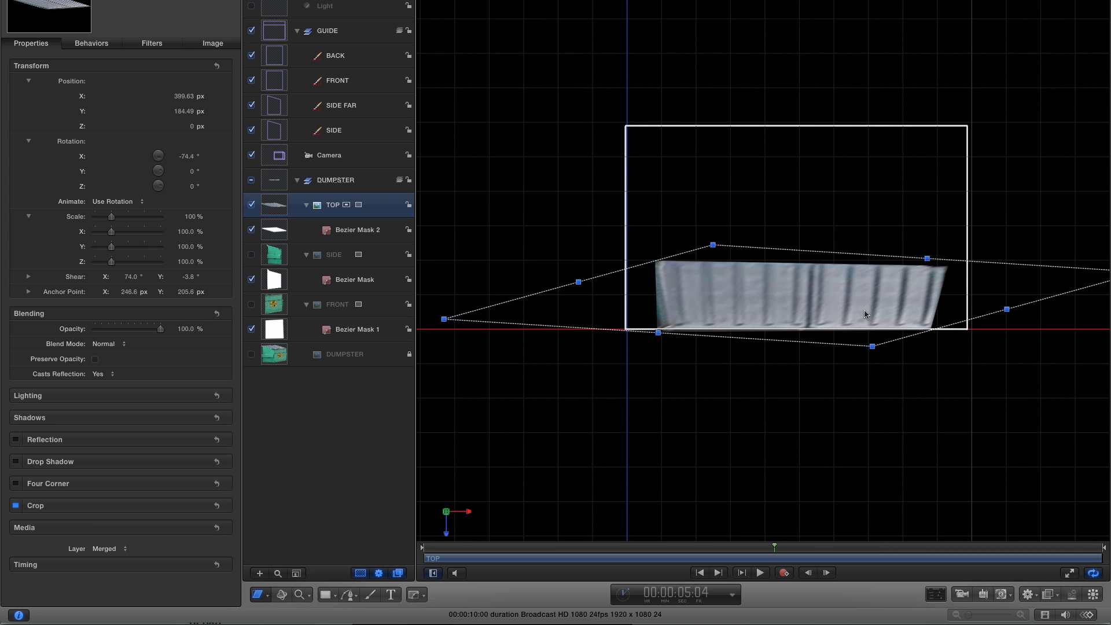
left_click_drag(927, 259, 946, 108)
left_click_drag(729, 95, 680, 61)
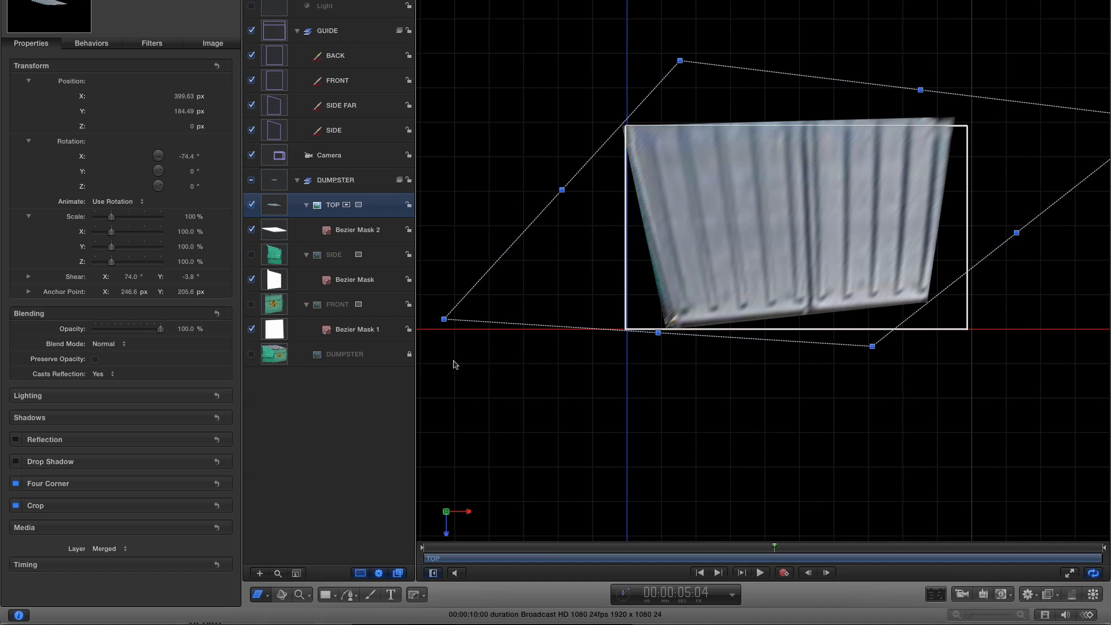
left_click_drag(444, 322, 355, 323)
left_click_drag(680, 61, 699, 75)
mouse_move(872, 346)
left_mouse_down()
mouse_move(905, 367)
mouse_move(891, 349)
left_mouse_up()
scroll(933, 253, "right", 3)
left_click_drag(1066, 133, 1109, 135)
left_click_drag(796, 350, 800, 388)
scroll(801, 387, "right", 2)
Fine-tune the TOP photo's distorted corners until all four edges of the lid align with the guide's rectangle.
scroll(737, 370, "left", 5)
left_click_drag(648, 352, 653, 341)
scroll(653, 341, "left", 4)
left_click_drag(504, 315, 526, 295)
left_click_drag(853, 75, 835, 84)
scroll(939, 125, "right", 4)
left_click_drag(929, 108, 943, 109)
scroll(943, 109, "right", 4)
left_click_drag(1066, 134, 1086, 137)
scroll(752, 391, "left", 6)
left_click_drag(480, 290, 495, 290)
left_click_drag(788, 86, 780, 81)
scroll(779, 80, "right", 6)
left_click_drag(1060, 133, 1084, 130)
scroll(1084, 130, "left", 6)
left_click_drag(484, 289, 494, 288)
left_click_drag(972, 393, 973, 389)
left_click_drag(493, 289, 491, 292)
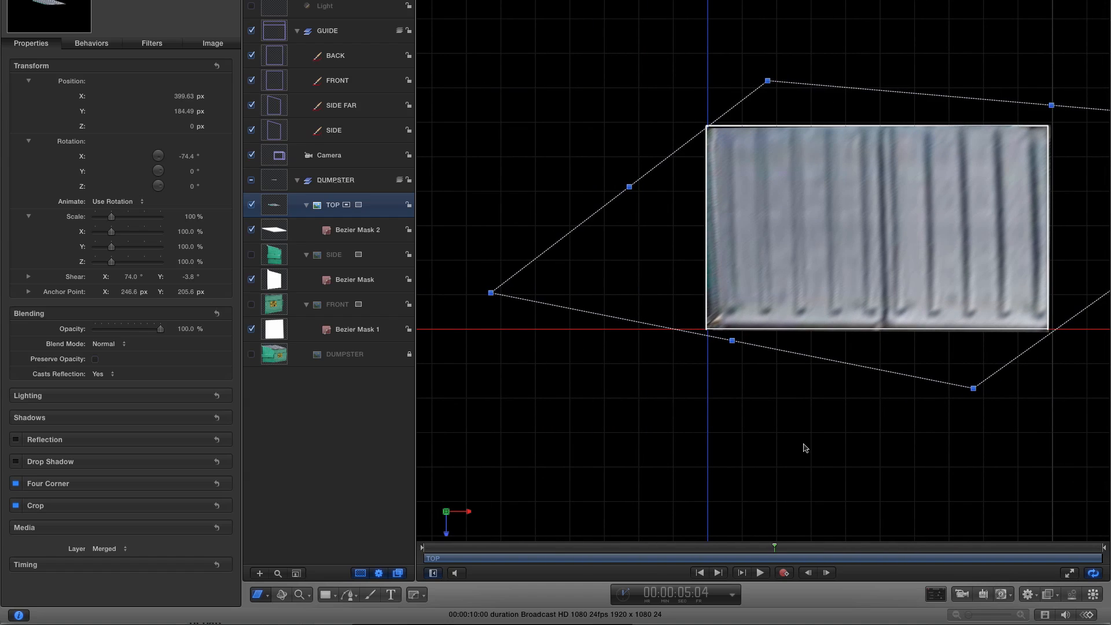
Return to the active camera view, show the SIDE and FRONT photos, and hide the GUIDE group.
key("ctrl+a")
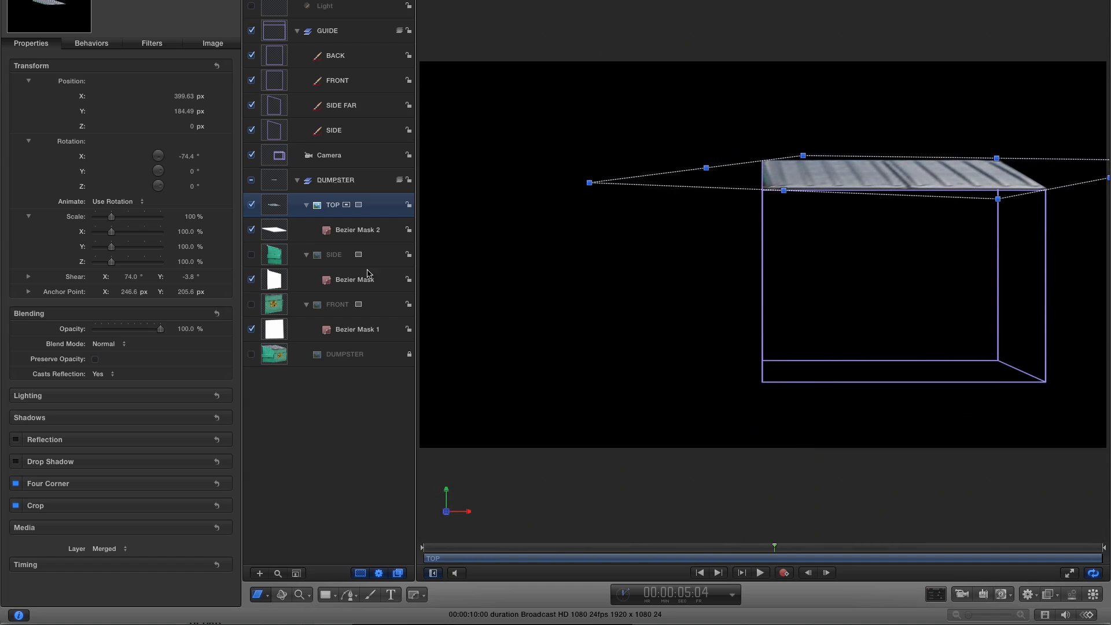
left_click(251, 254)
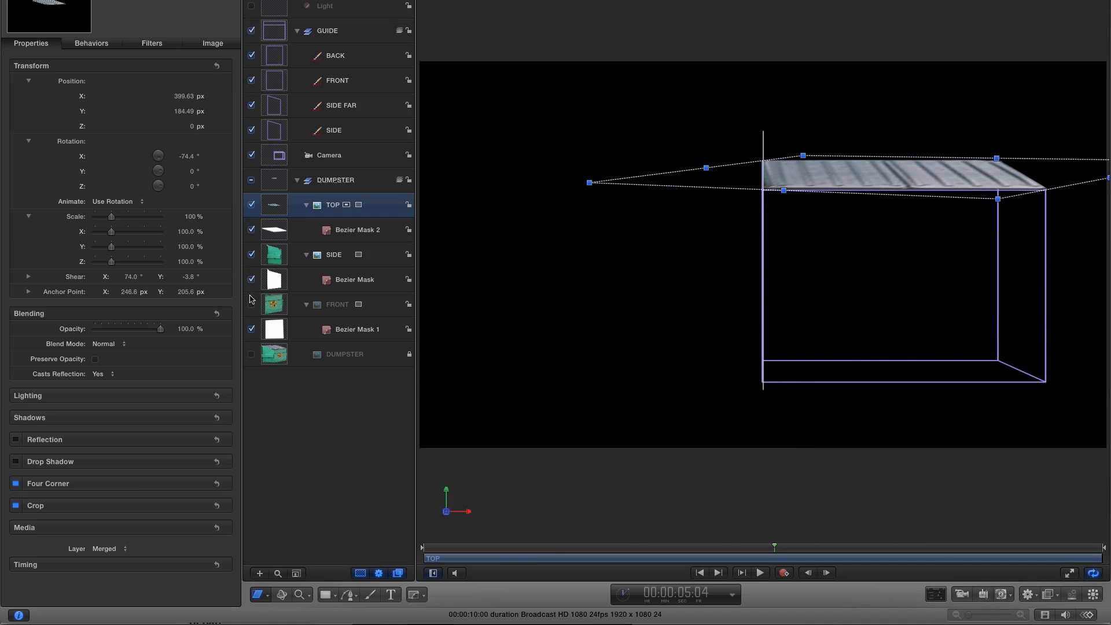
left_click(251, 305)
left_click(661, 400)
scroll(349, 147, "down", 1)
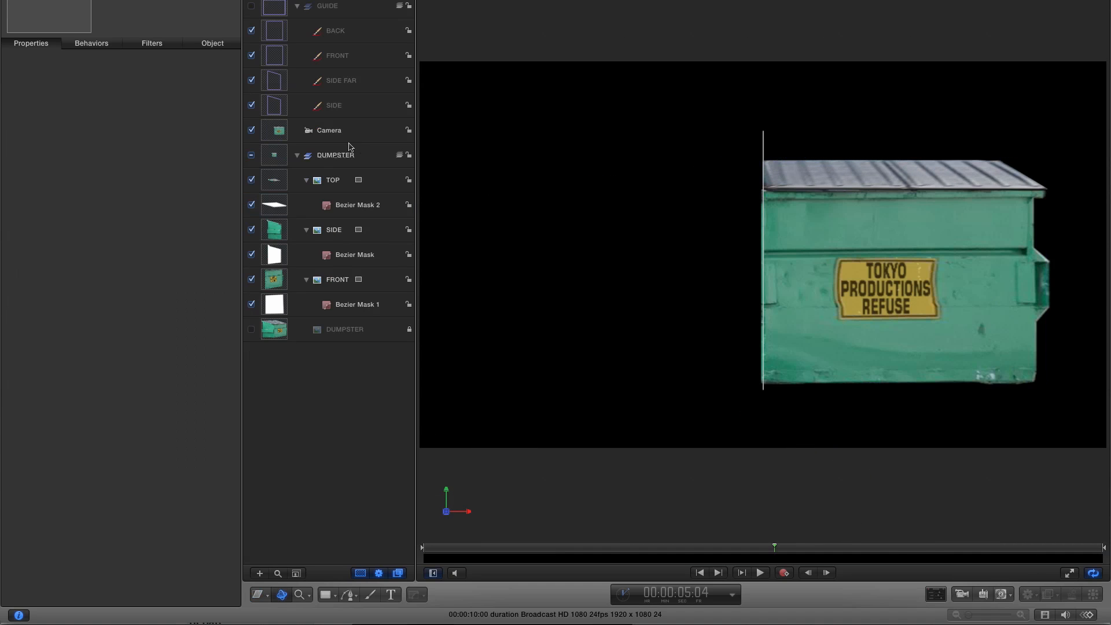
Rotate the camera to -59.1° around Y and zoom in on the dumpster's side and front faces.
left_click(275, 133)
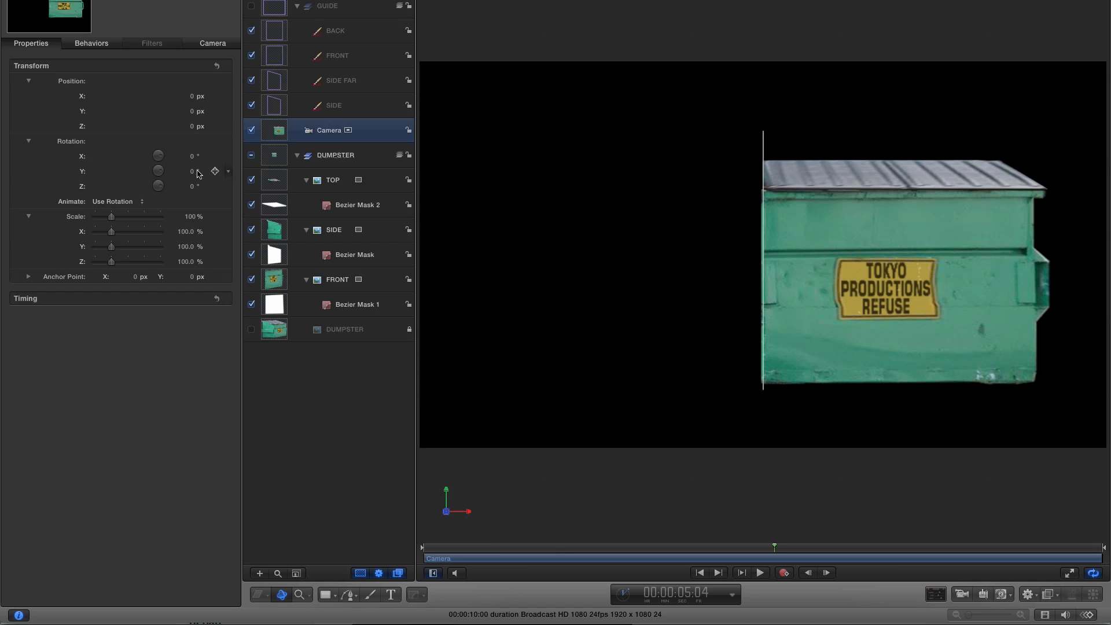
left_click_drag(192, 170, 187, 172)
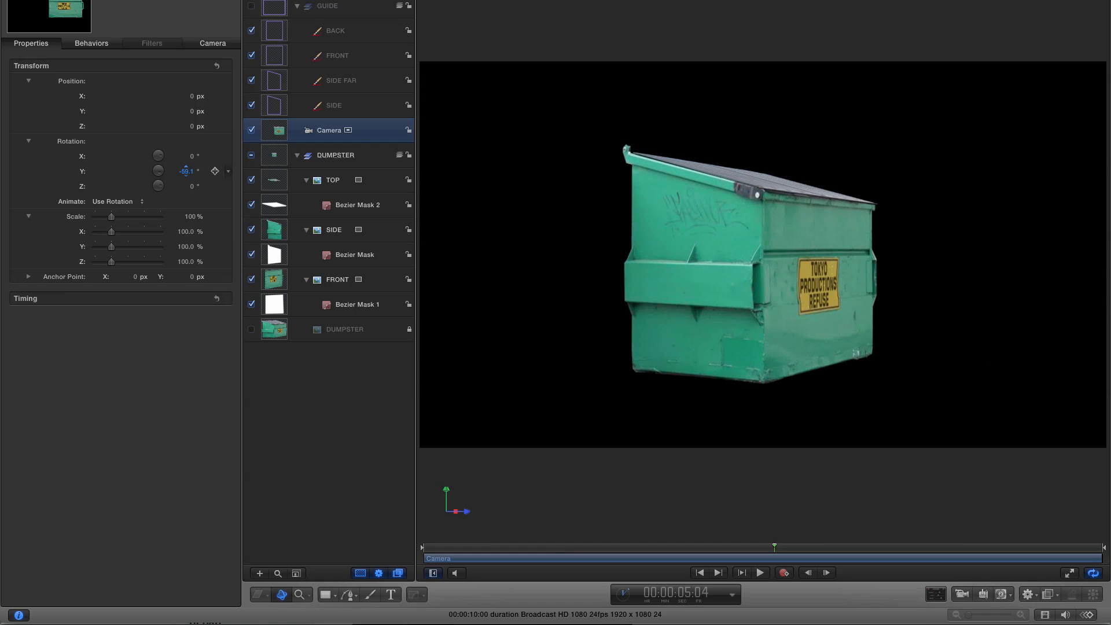
key("z")
left_click_drag(757, 195, 811, 226)
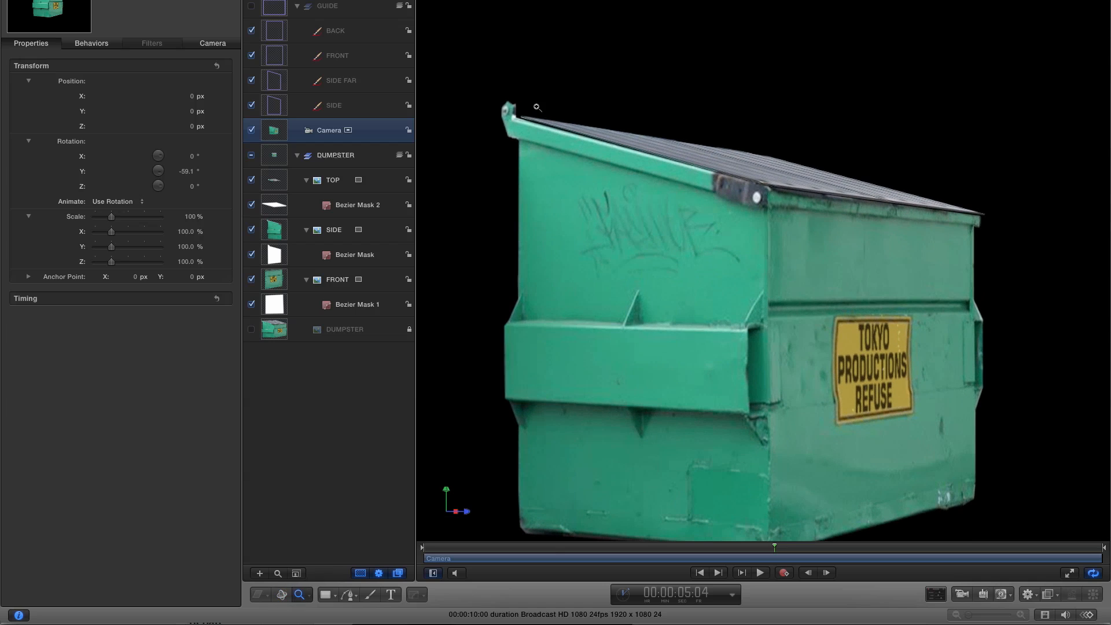
Set the feather of the TOP, SIDE and FRONT photos' Bezier masks to 4 in one go.
left_click(274, 204)
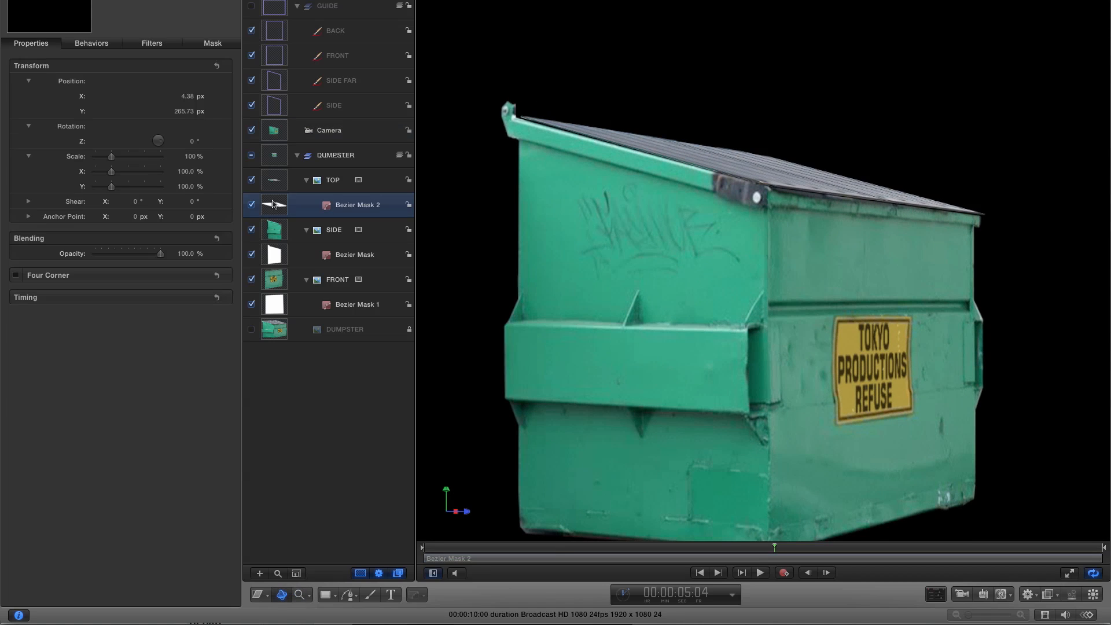
left_click(274, 256, "super")
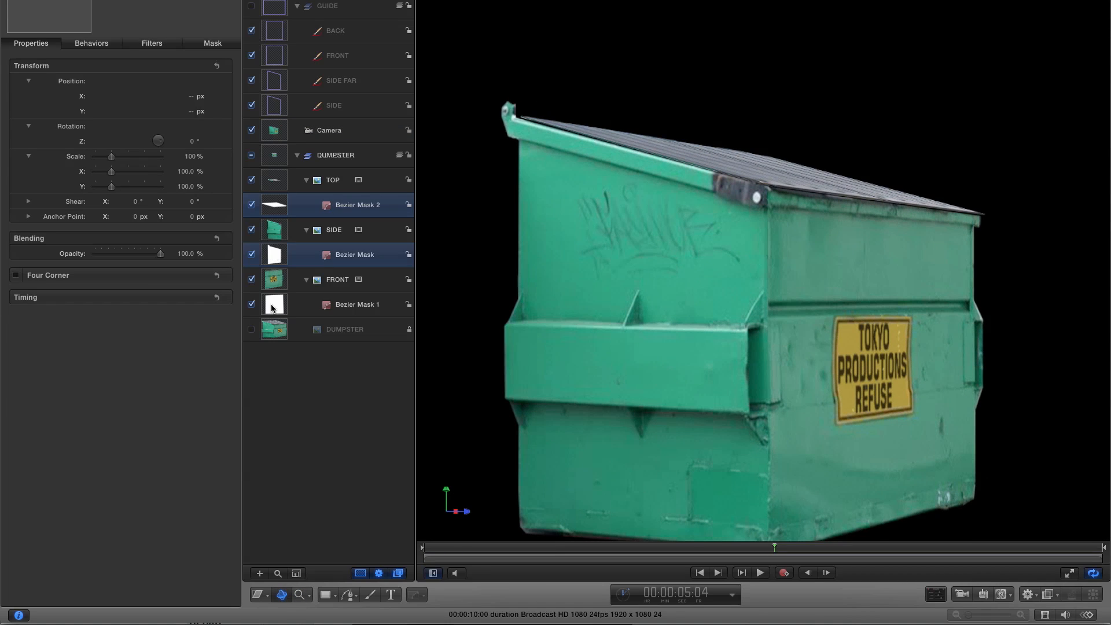
left_click(272, 306, "super")
left_click(212, 43)
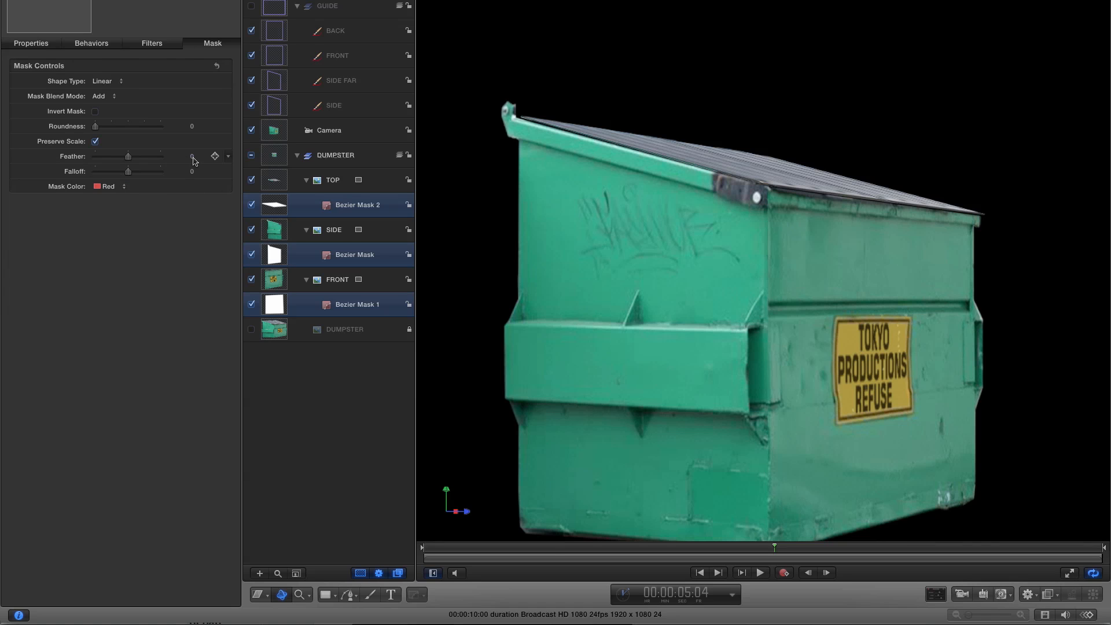
left_click(193, 157)
type("4")
key("Return")
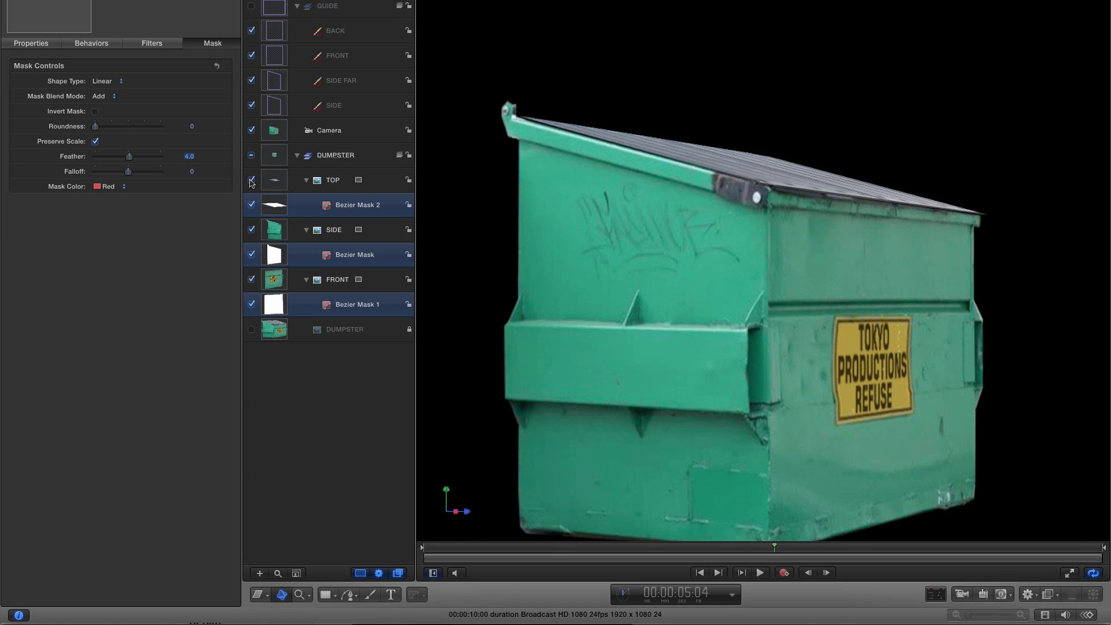
key("shift+z")
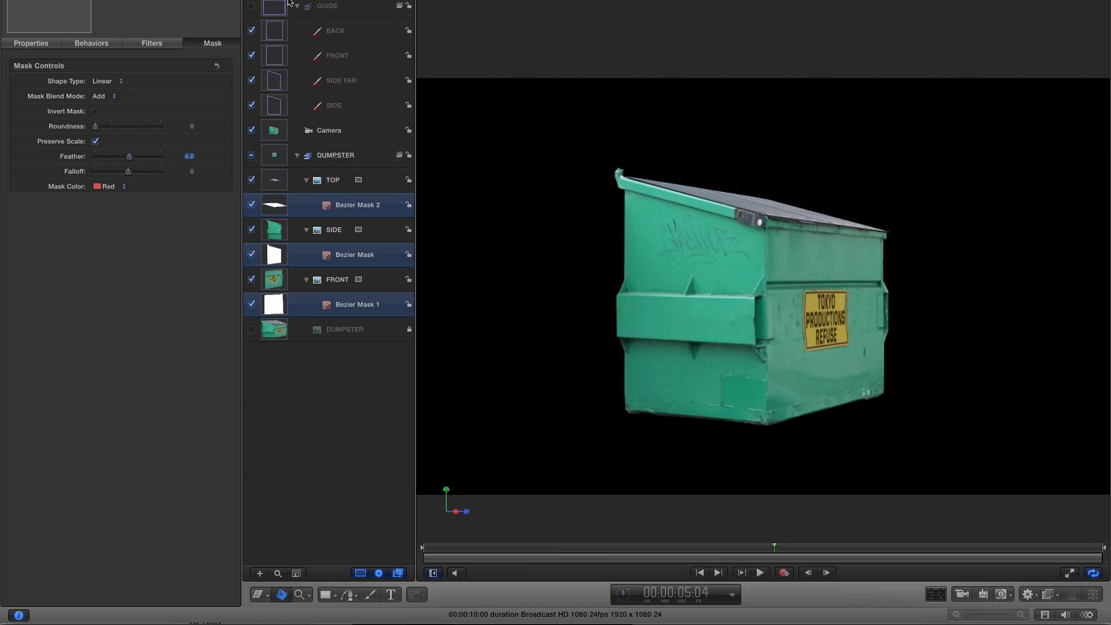
Add a point light raised above the dumpster, and disable it after checking its effect.
left_click(162, 6)
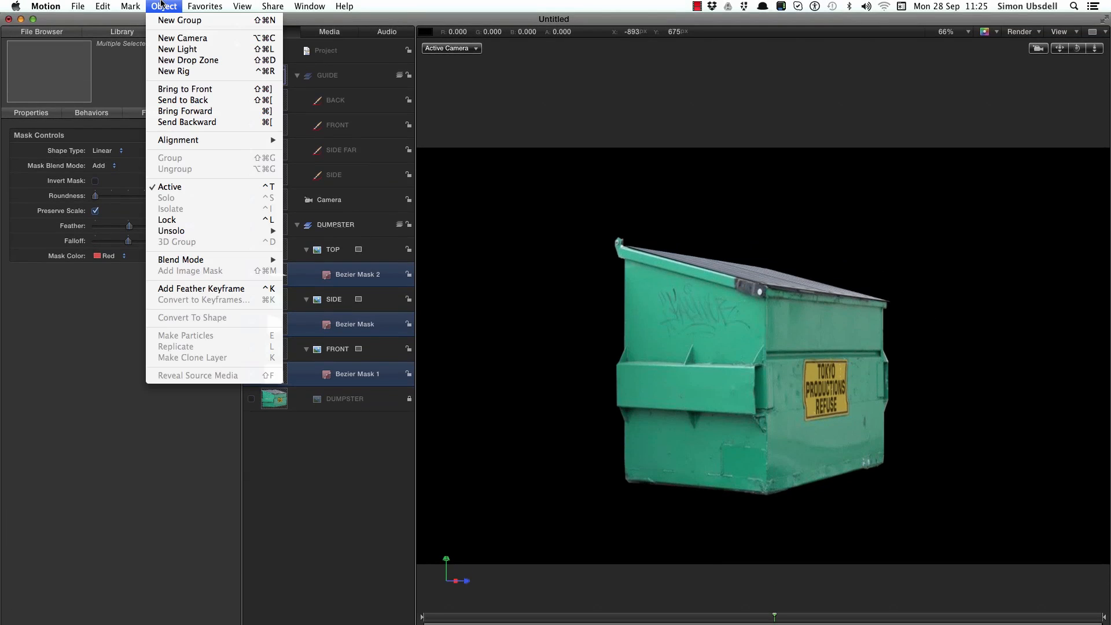
left_click(177, 49)
left_click_drag(804, 355, 790, 173)
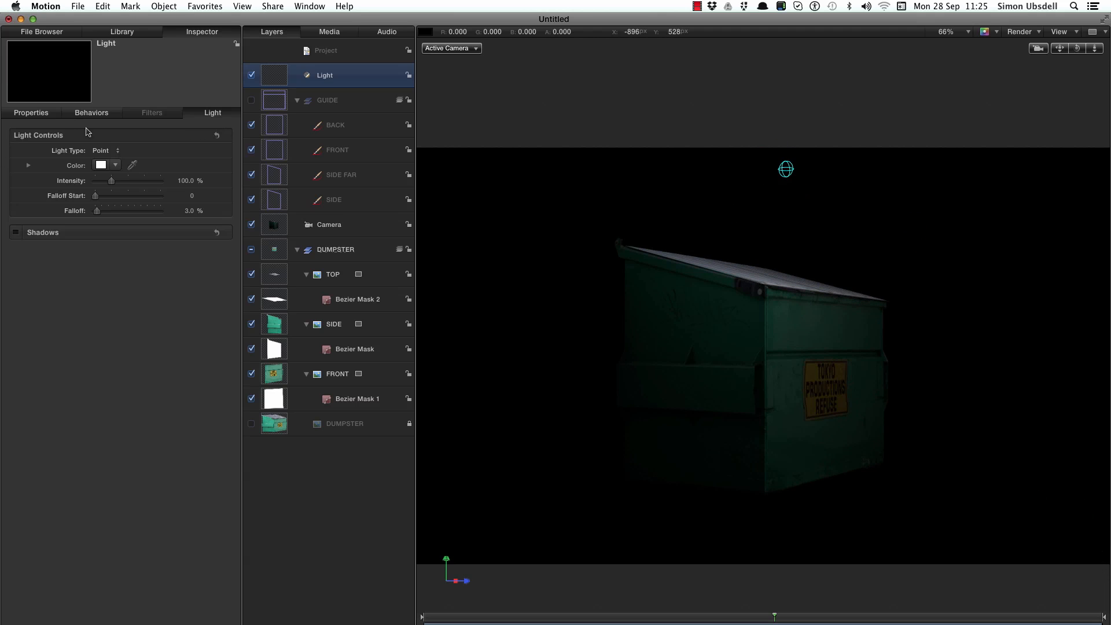
left_click(252, 75)
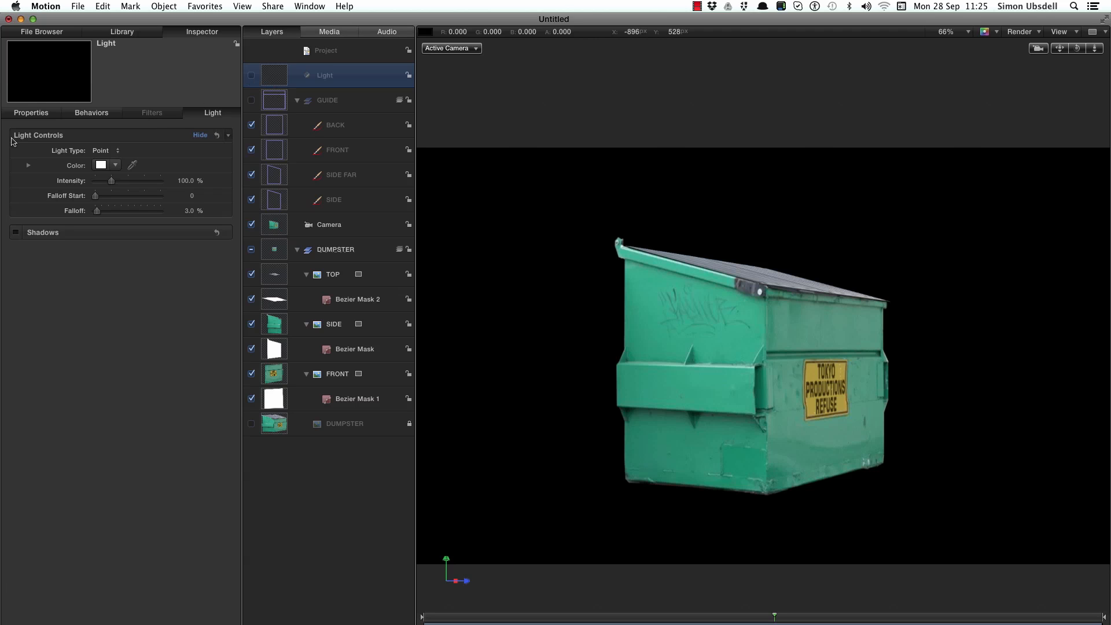
Try to shift the camera to X 415.83, Y 49.49 and Z -37.21 px, and reset its position to 0.
left_click(274, 226)
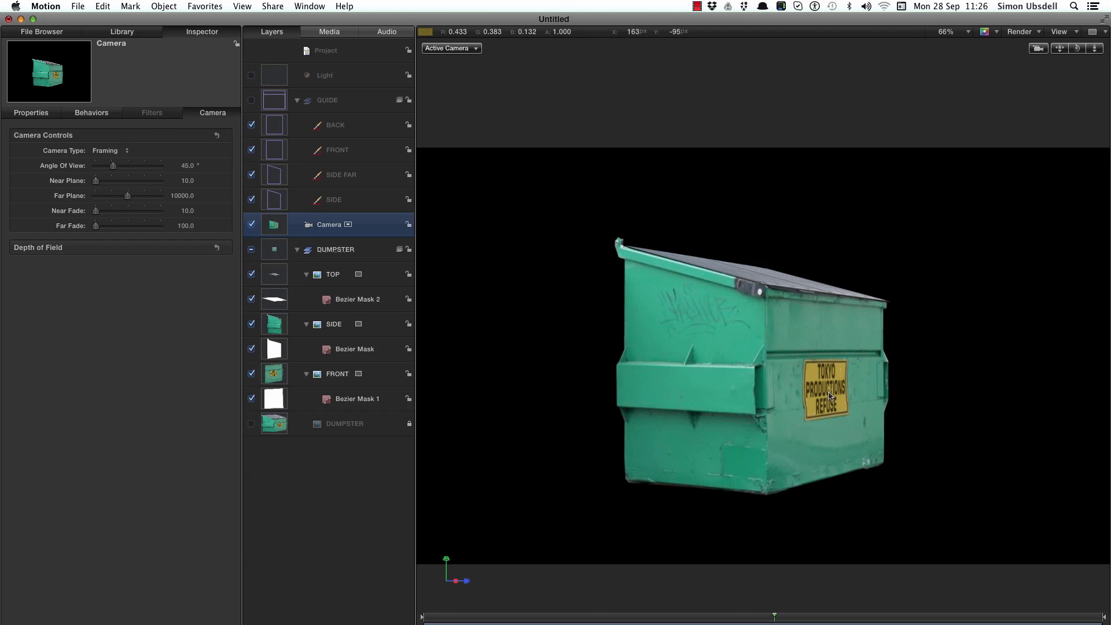
left_click(41, 115)
left_click_drag(193, 166, 184, 195)
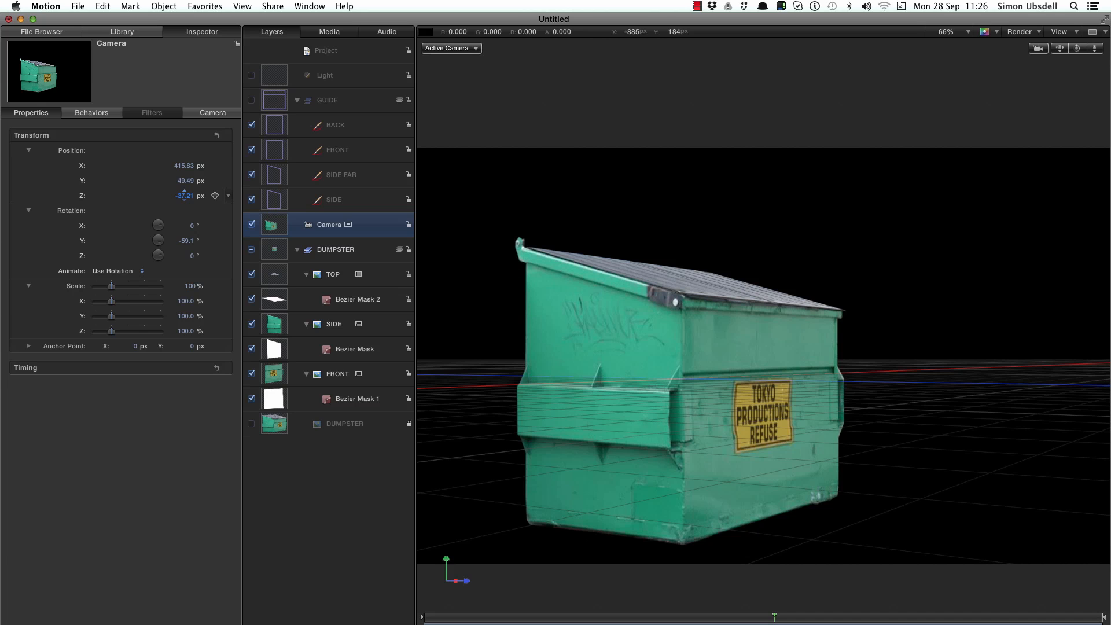
double_click(186, 167)
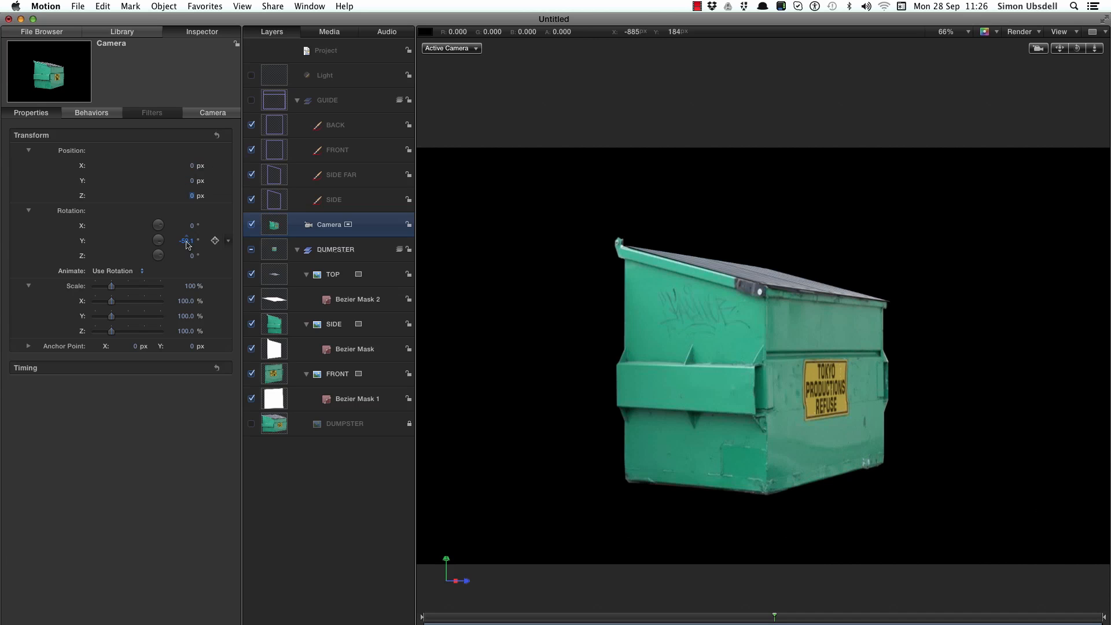
Swing the camera around the dumpster to a Y rotation of -61.2° and show the GUIDE group again.
mouse_move(186, 242)
left_mouse_down()
mouse_move(200, 241)
mouse_move(170, 241)
mouse_move(201, 240)
left_mouse_up()
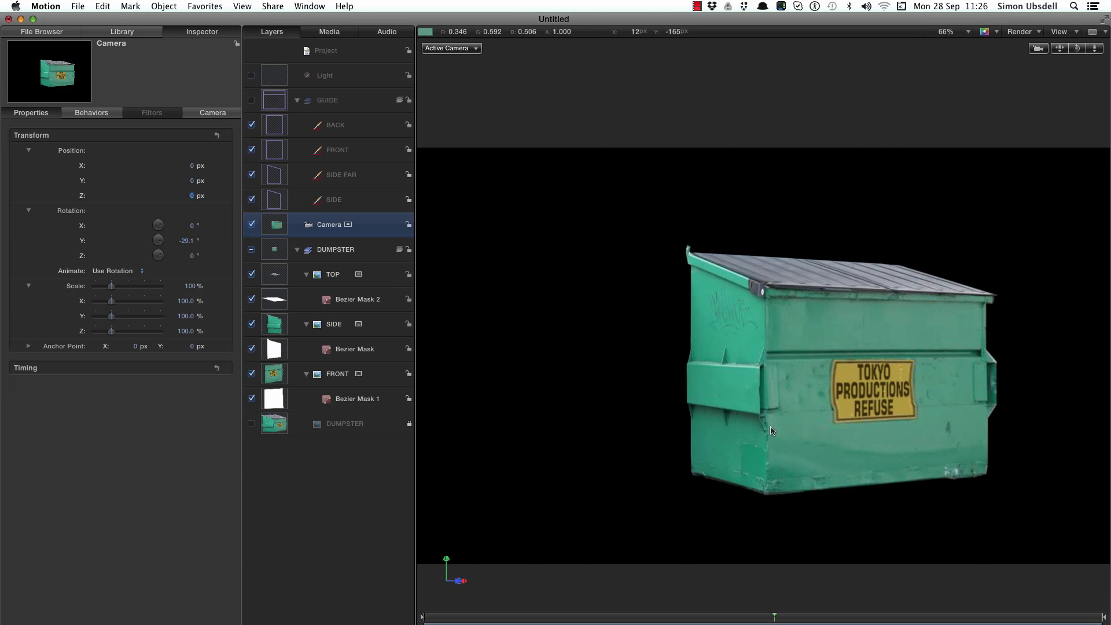
mouse_move(179, 240)
left_mouse_down()
mouse_move(165, 241)
mouse_move(187, 241)
left_mouse_up()
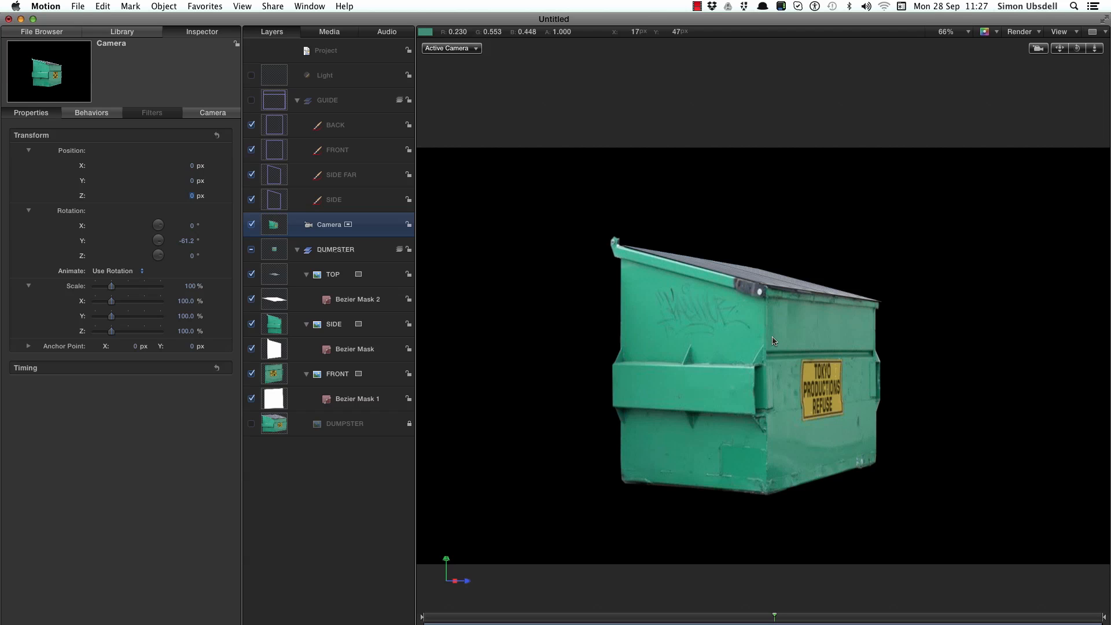
left_click(252, 102)
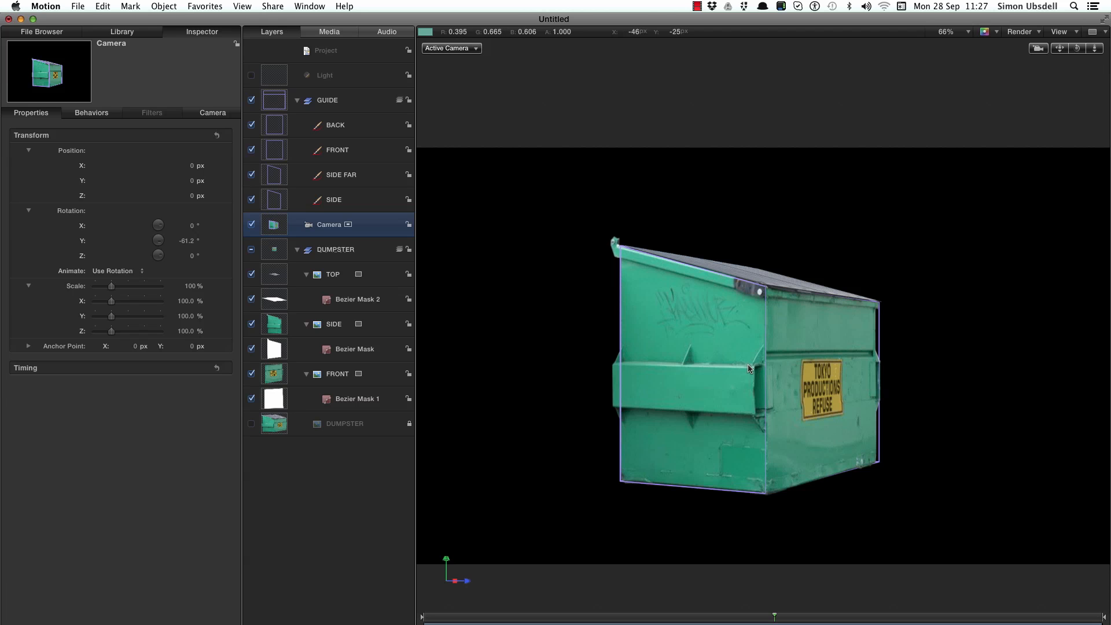
In the left view, duplicate the SIDE shape in the GUIDE group.
key("ctrl+l")
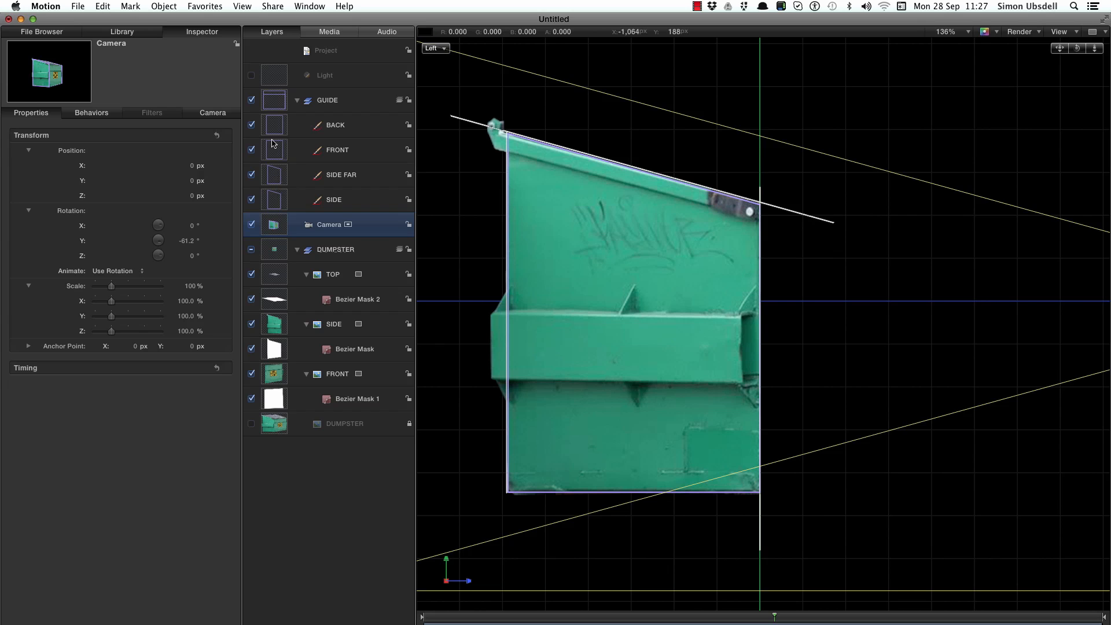
left_click(273, 202)
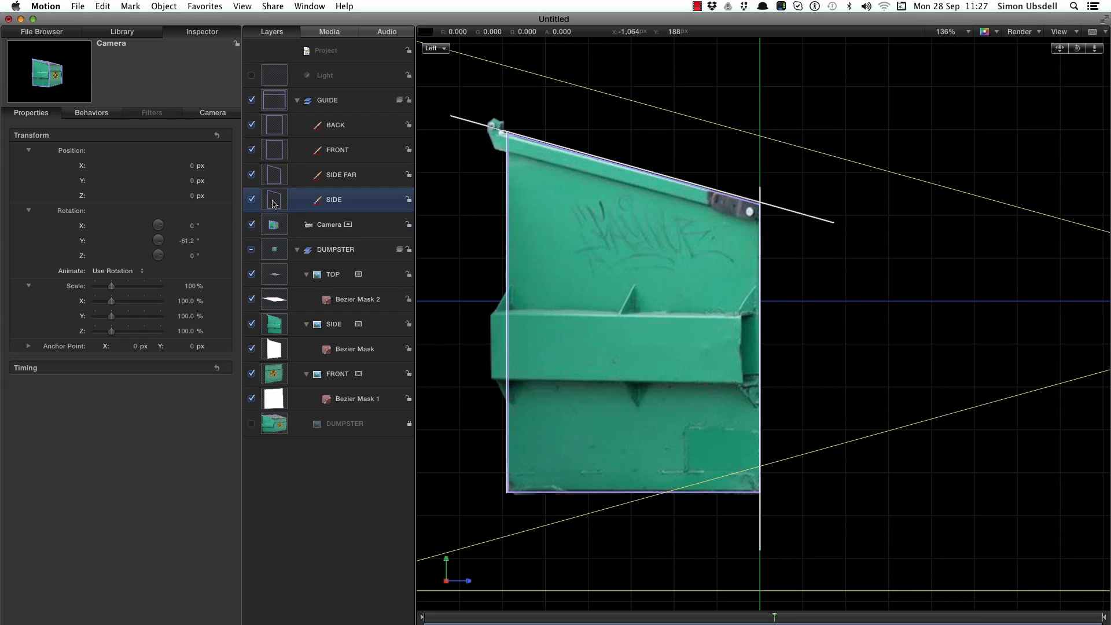
right_click(273, 201)
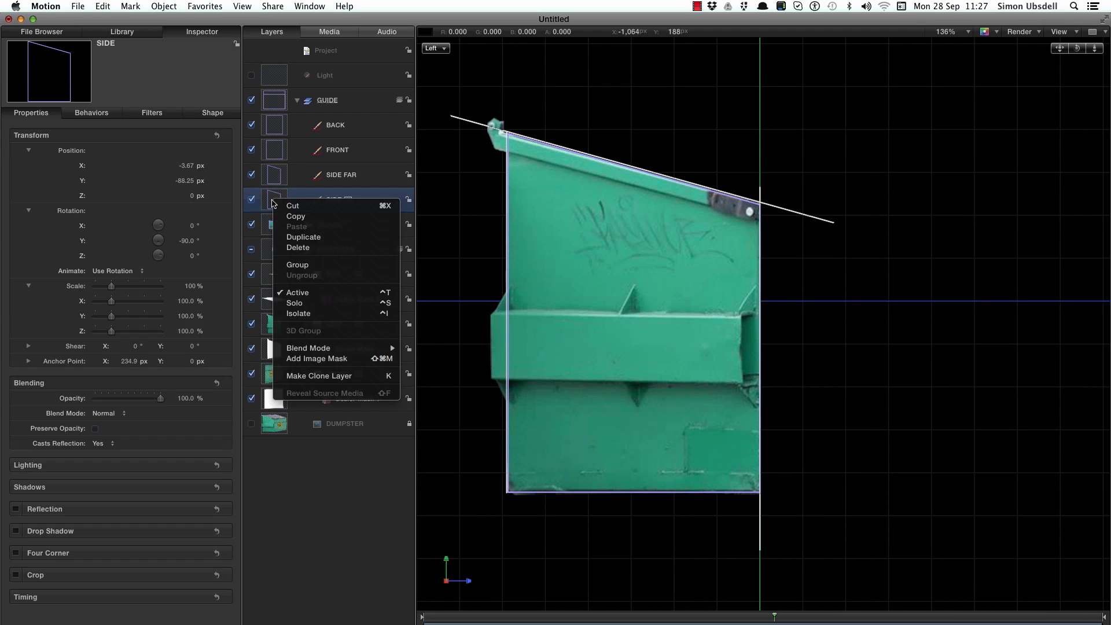
left_click(298, 238)
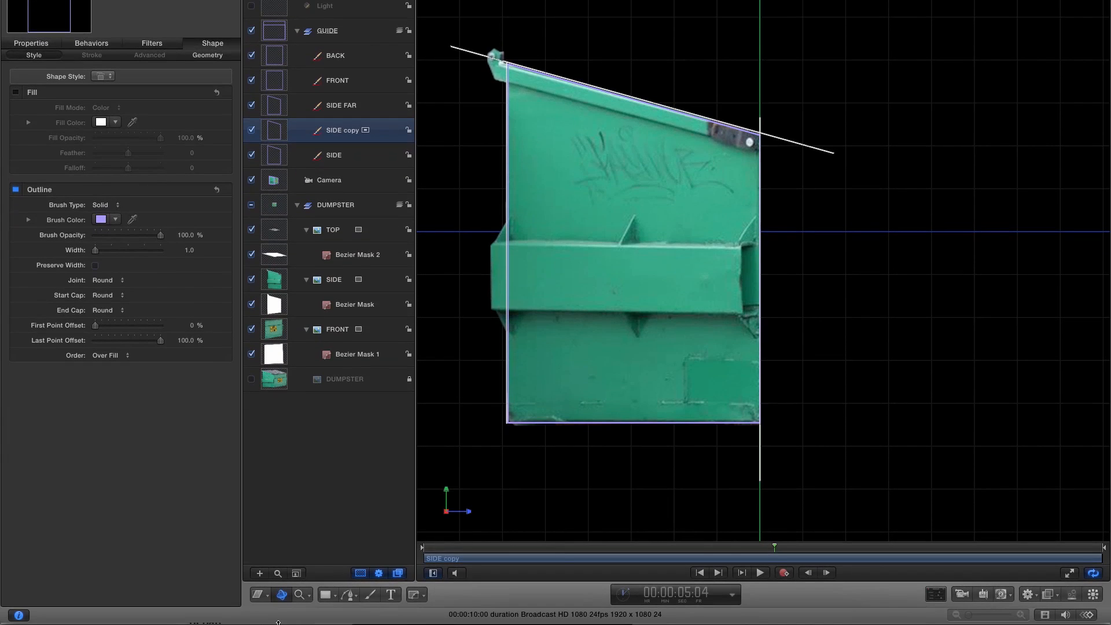
Edit the SIDE copy's four control points to outline the horizontal channel across the dumpster's side, and return to the camera view.
left_click(258, 624)
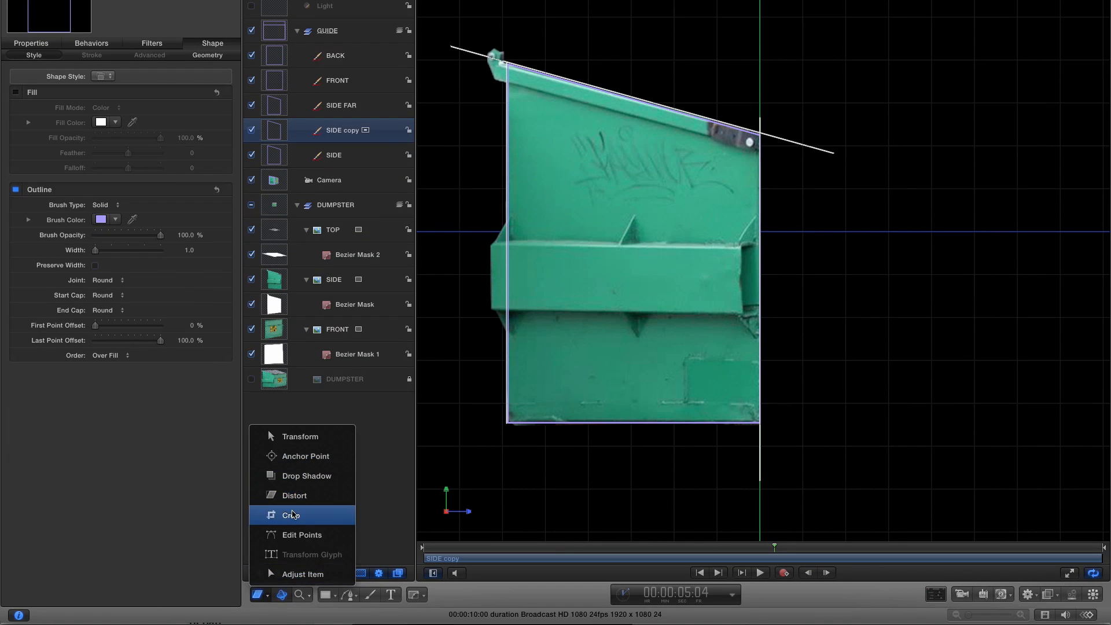
left_click(298, 534)
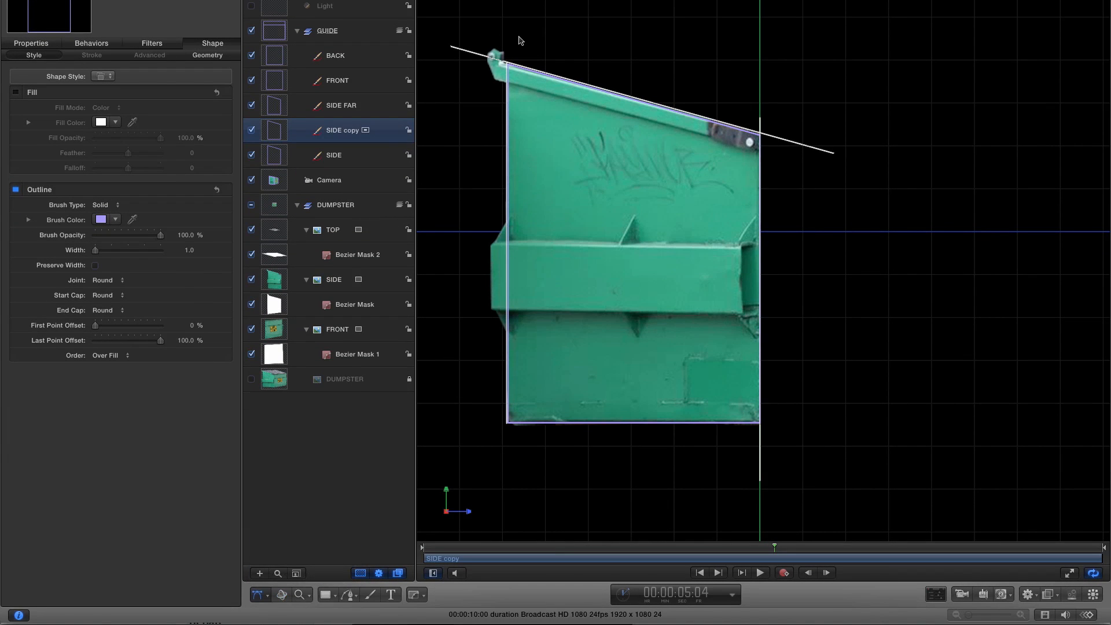
left_click_drag(508, 64, 506, 246)
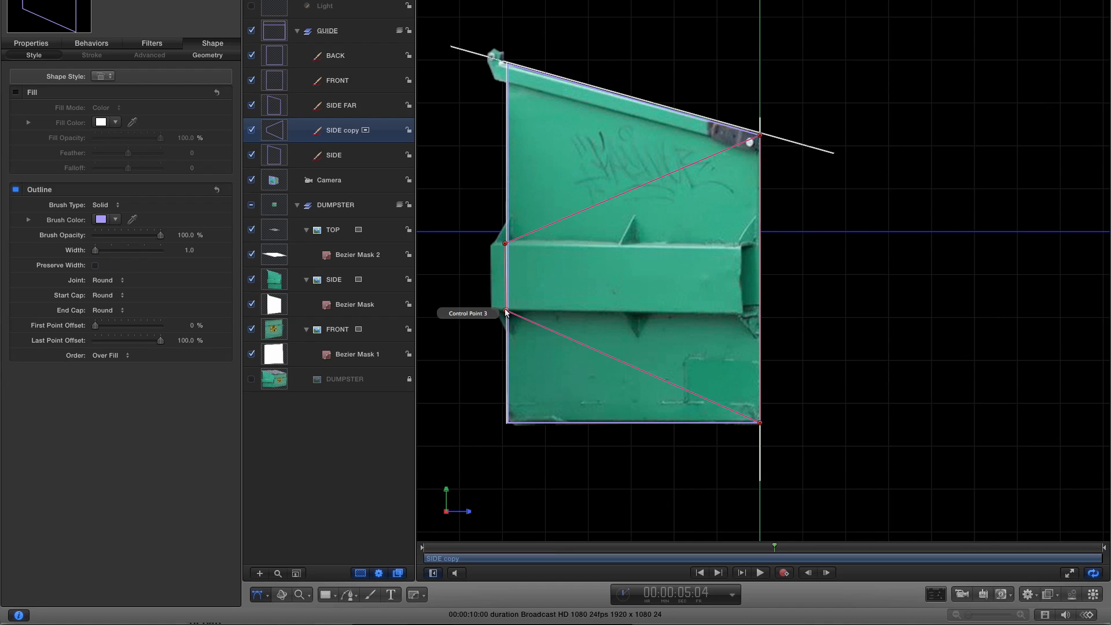
left_click_drag(759, 423, 759, 316)
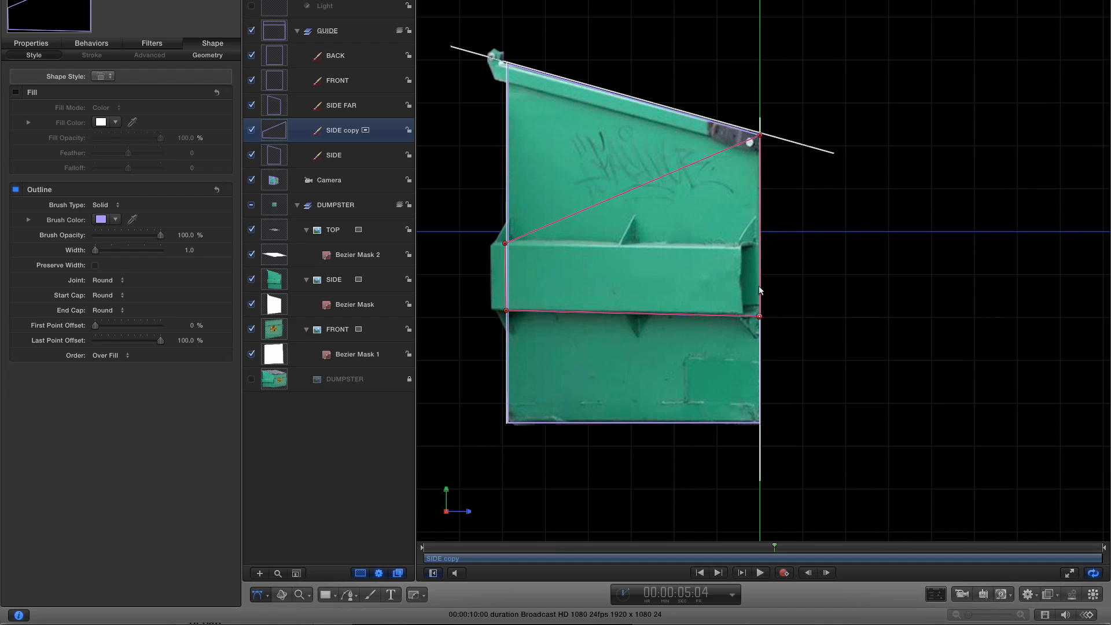
left_click_drag(749, 142, 756, 247)
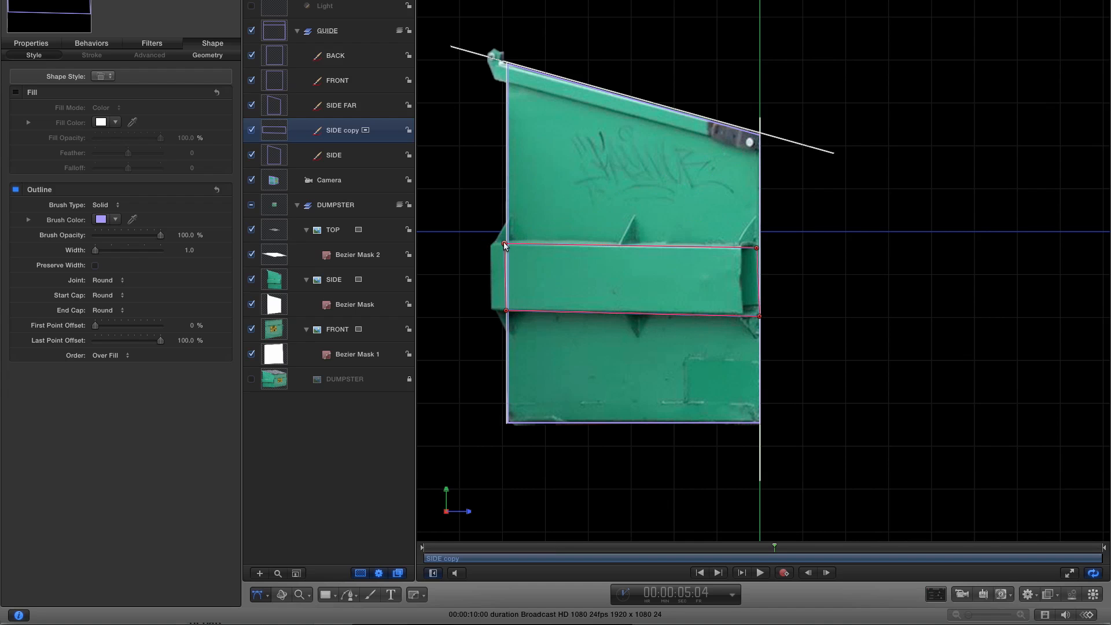
left_click_drag(506, 312, 506, 310)
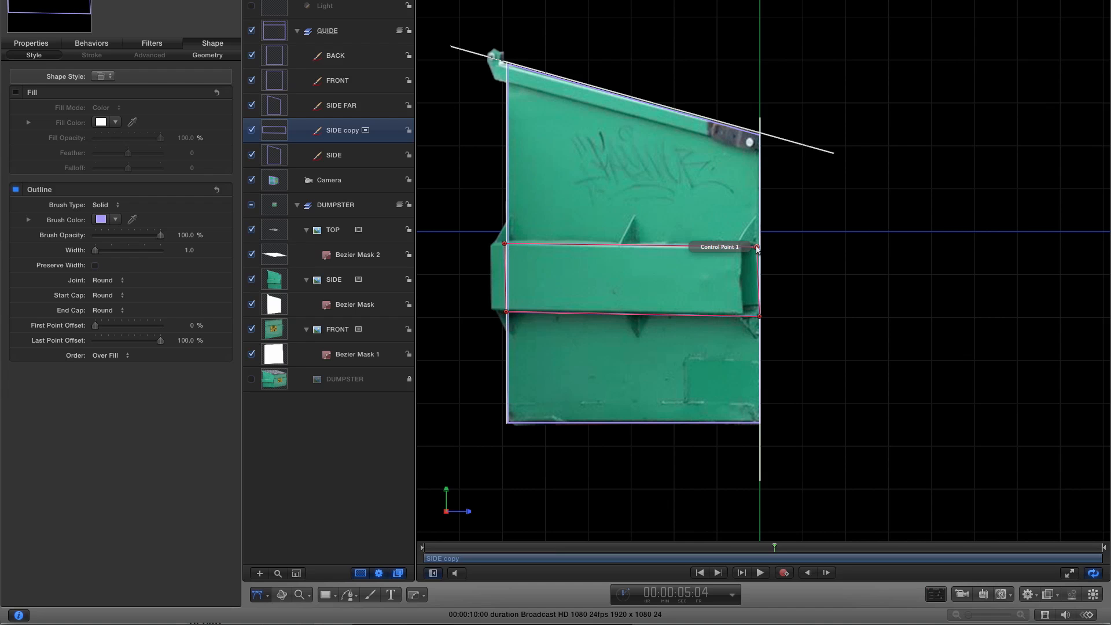
key("ctrl+a")
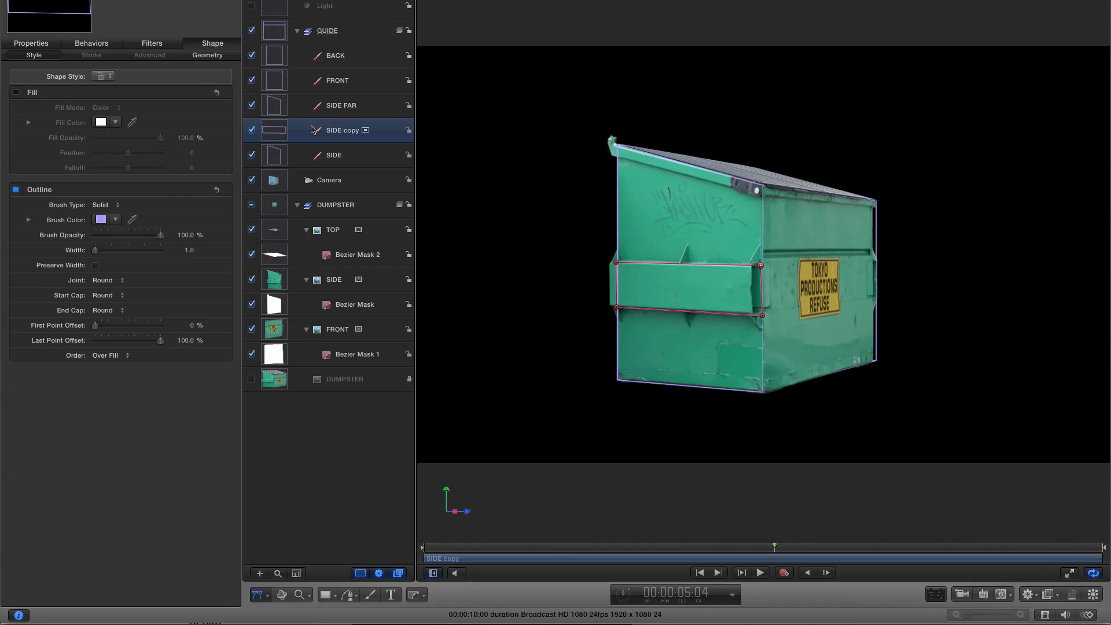
Duplicate the SIDE copy channel outline and shift the duplicate's X position to about -56 px, at the channel's outer face.
right_click(274, 130)
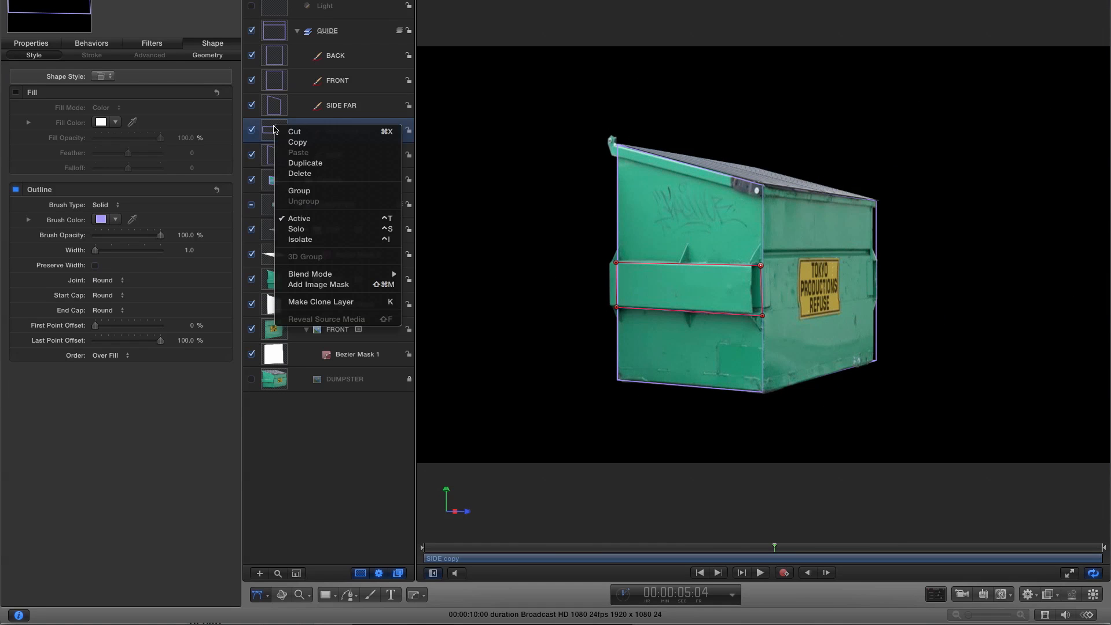
left_click(295, 163)
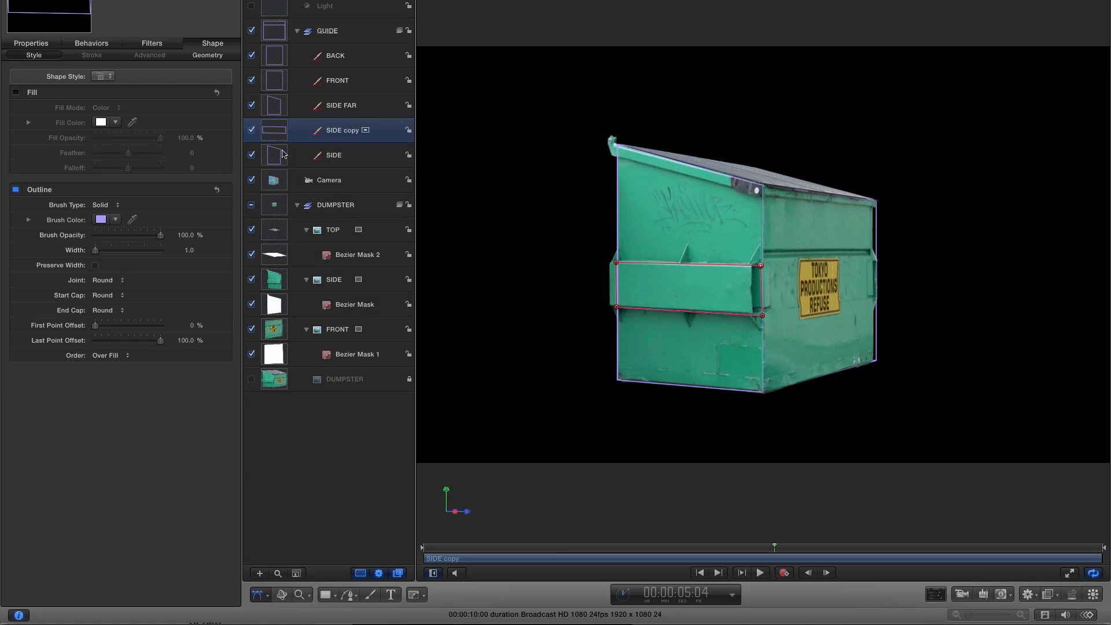
left_click(39, 44)
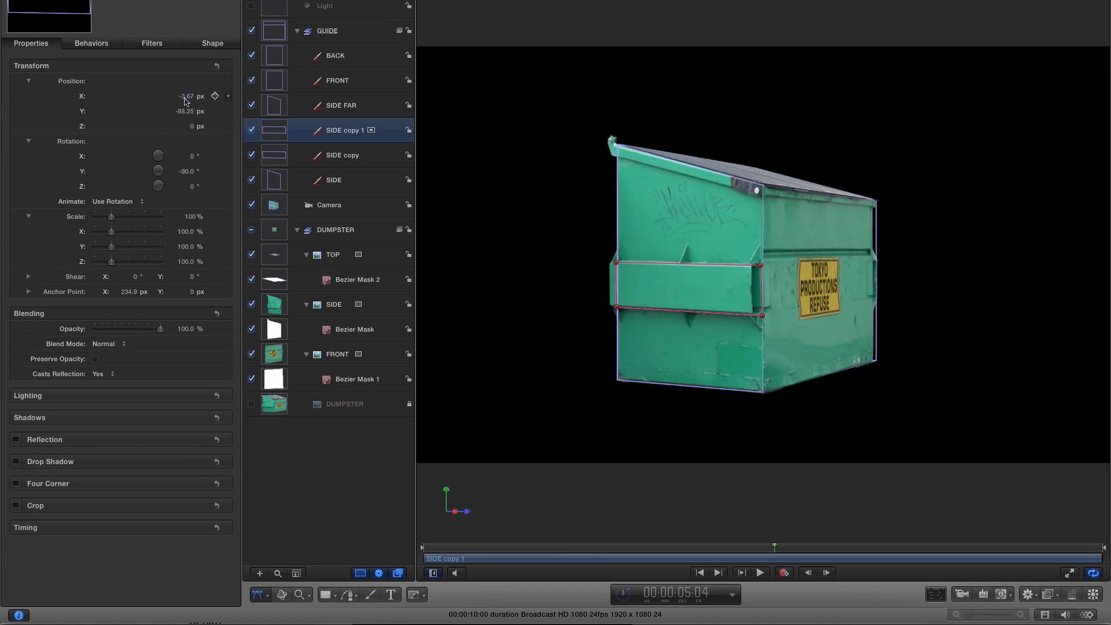
mouse_move(188, 97)
left_mouse_down()
mouse_move(170, 97)
mouse_move(185, 95)
left_mouse_up()
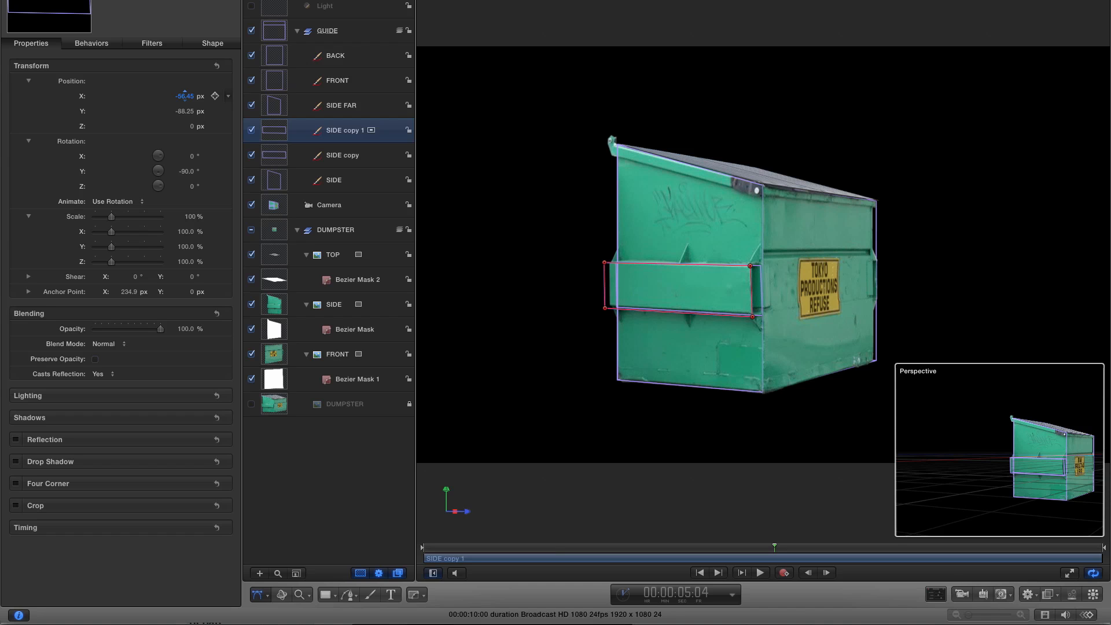
Hide the DUMPSTER group and swing the camera to inspect the channel guides, undo the swing, and show the group again.
left_click(263, 206)
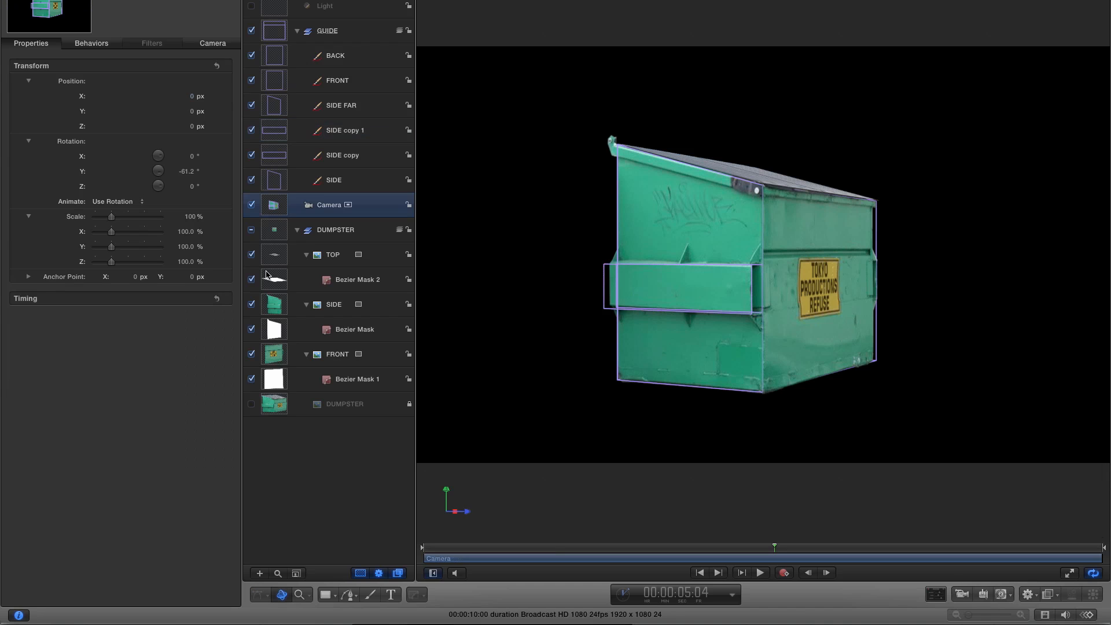
left_click(251, 230)
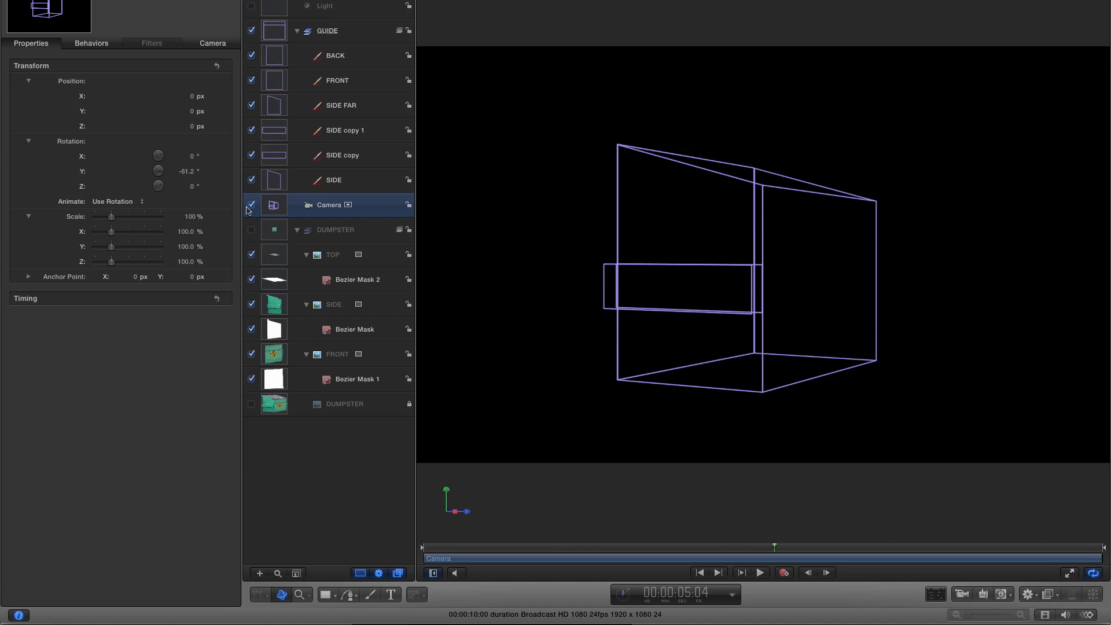
left_click_drag(186, 171, 186, 171)
key("super+z")
left_click(251, 230)
Hide the GUIDE group and, in the left view, draw a rectangle mask on the SIDE image over the channel's protruding end.
left_click(251, 31)
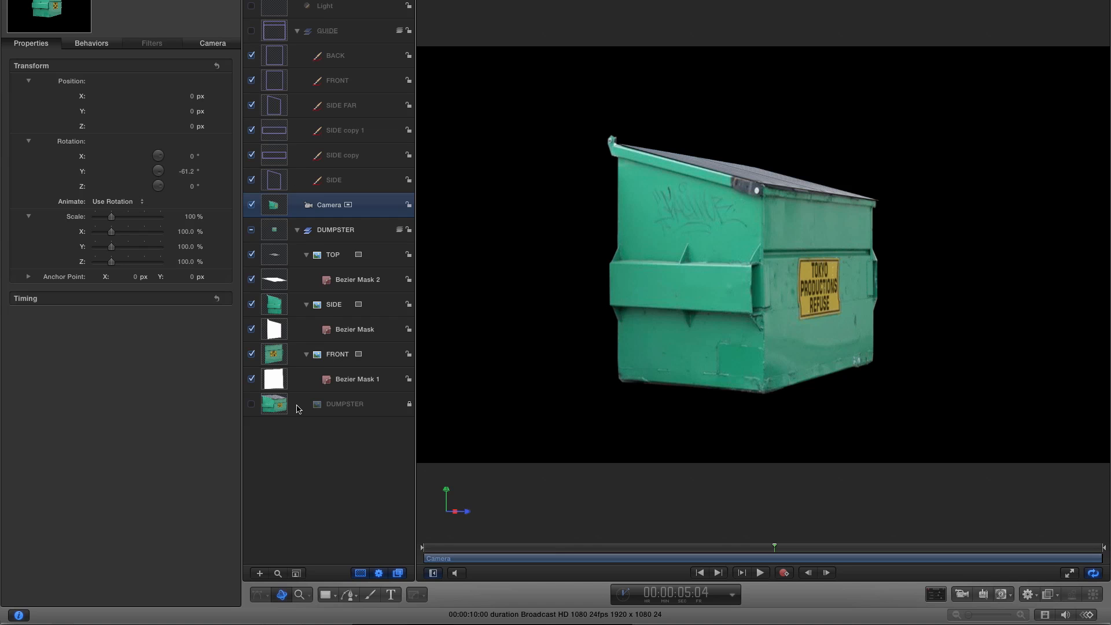
left_click(669, 143)
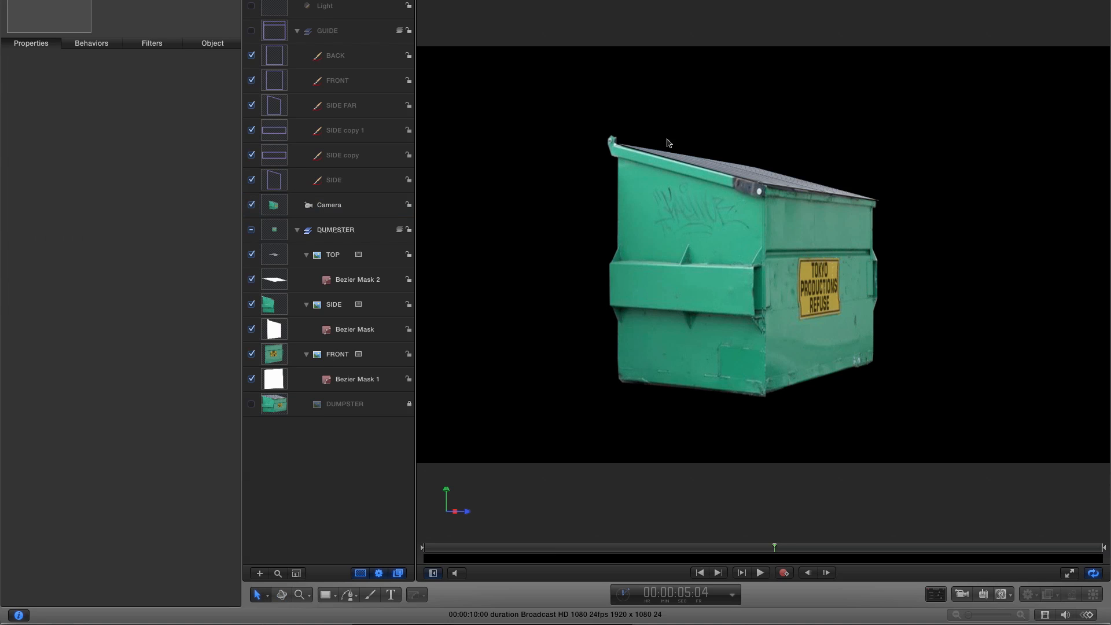
key("ctrl+l")
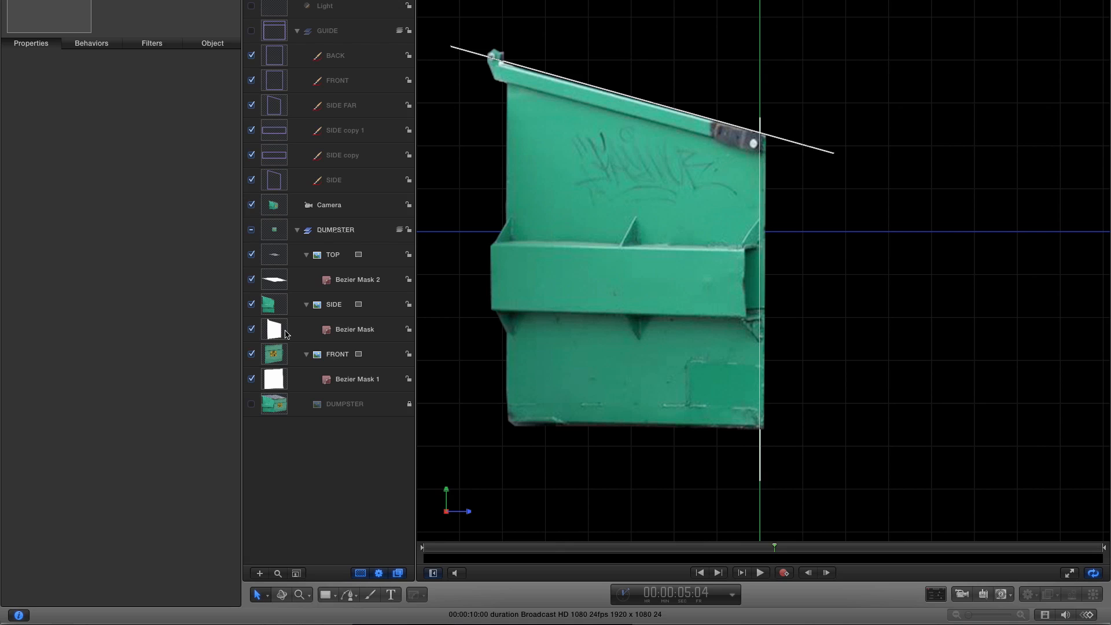
left_click(273, 307)
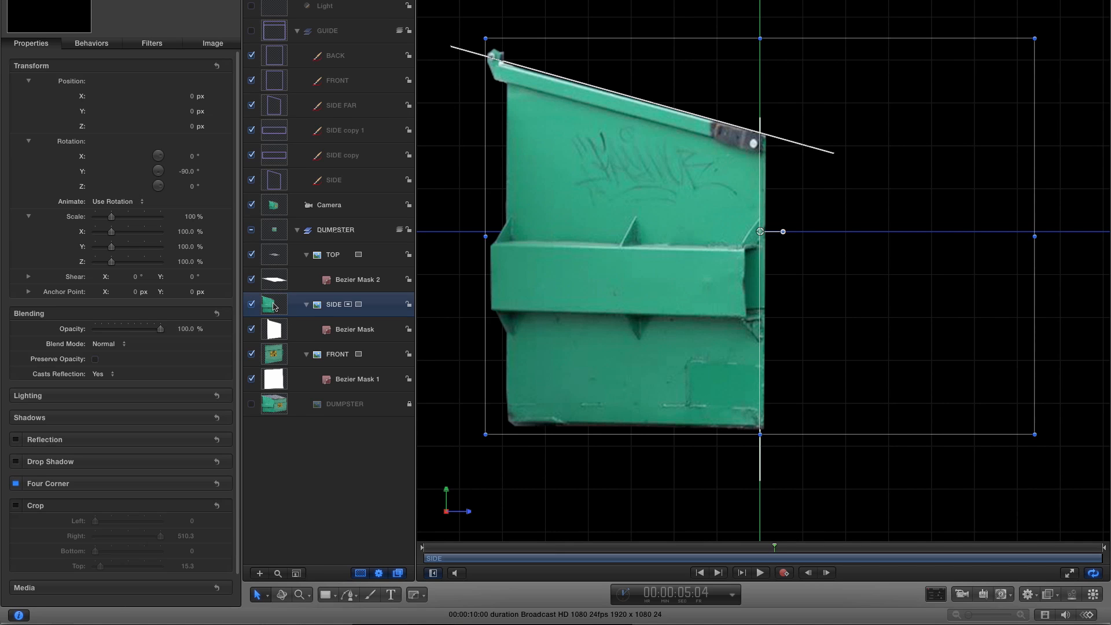
left_click(419, 600)
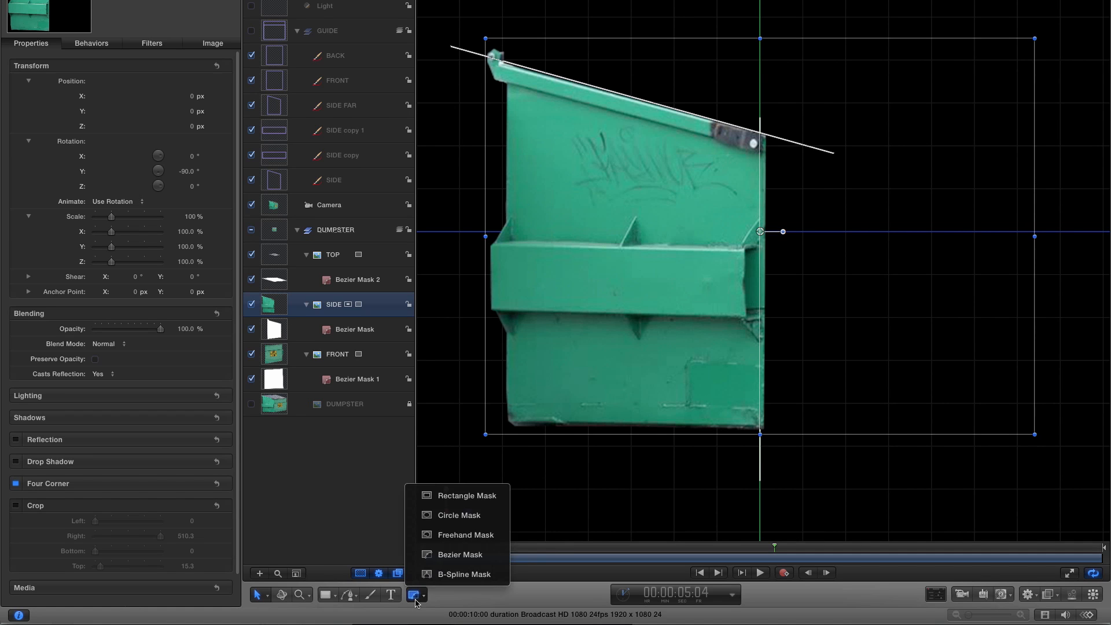
left_click(458, 501)
left_click_drag(437, 183, 504, 373)
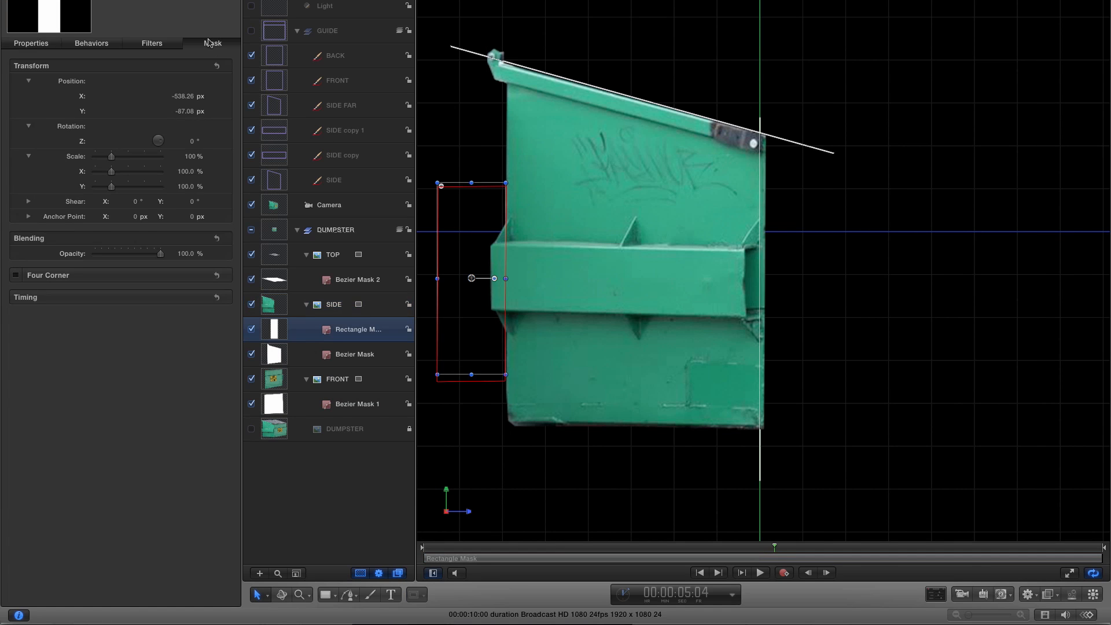
Set the rectangle mask's blend mode to Subtract to cut off the channel's protruding end.
left_click(210, 43)
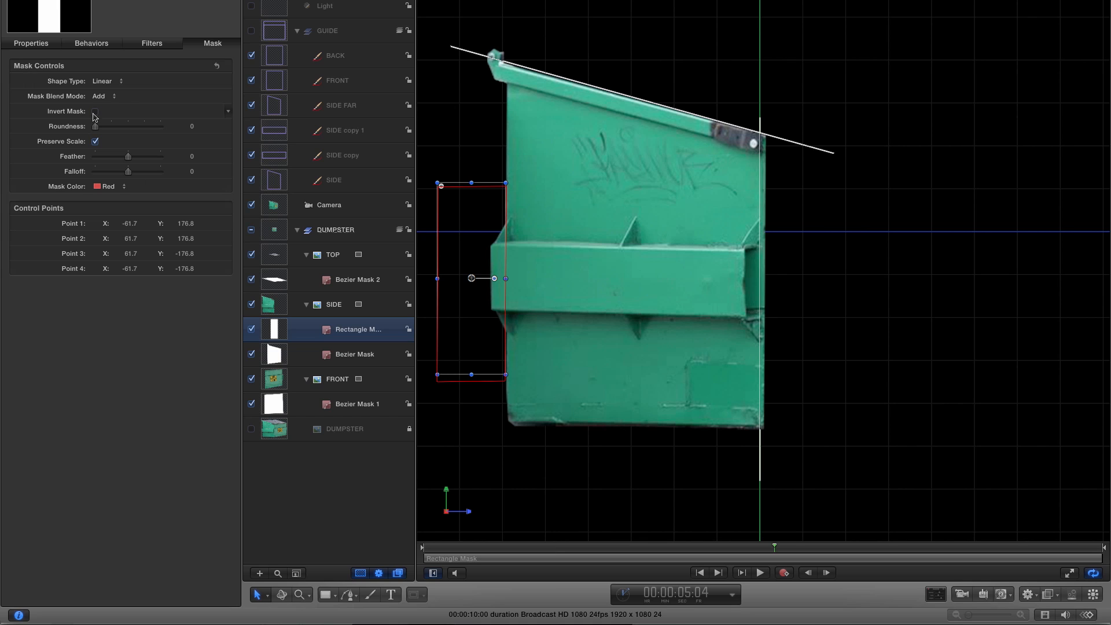
left_click(100, 97)
left_click(99, 106)
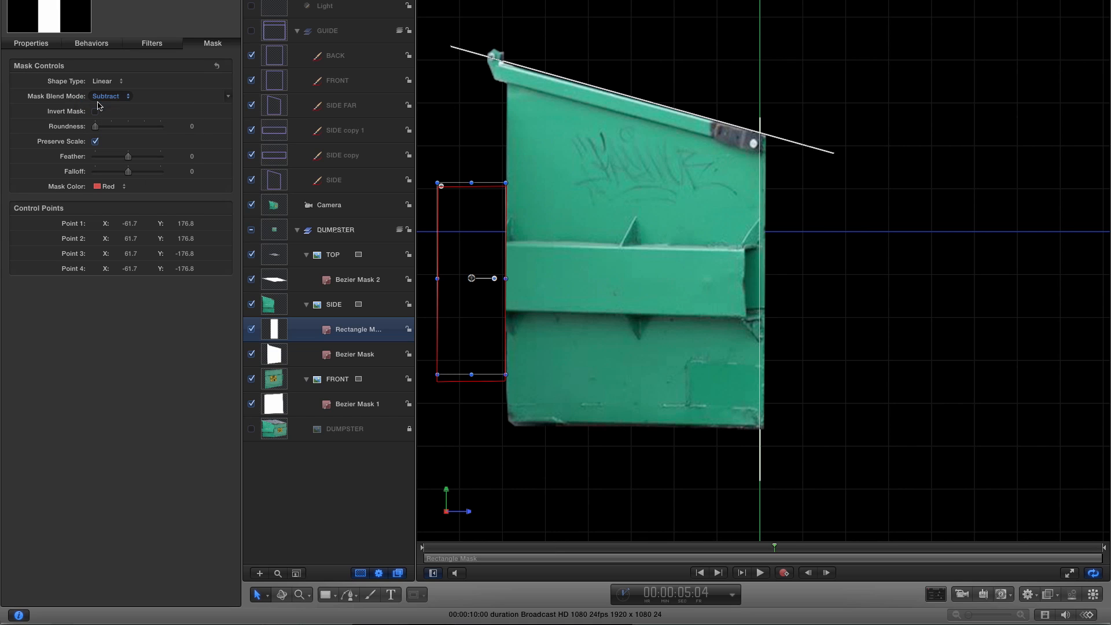
left_click(425, 303)
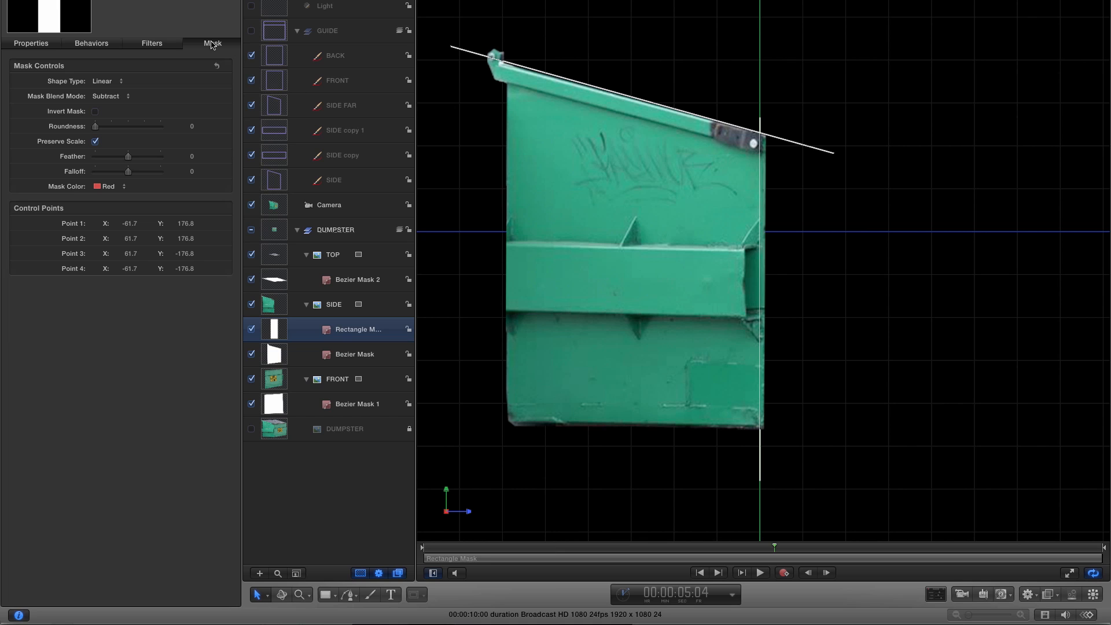
Set the rectangle mask's feather to 6 and shift its X position to about -539.7 px.
double_click(191, 157)
type("4")
key("Return")
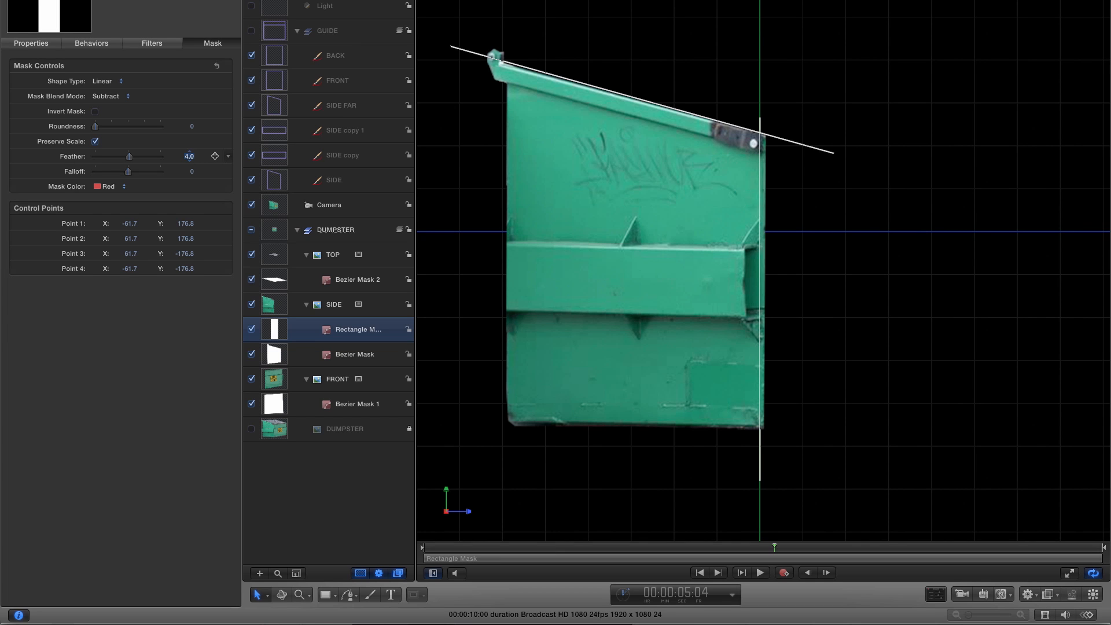
type("6")
key("Return")
left_click(32, 43)
left_click_drag(182, 97, 185, 94)
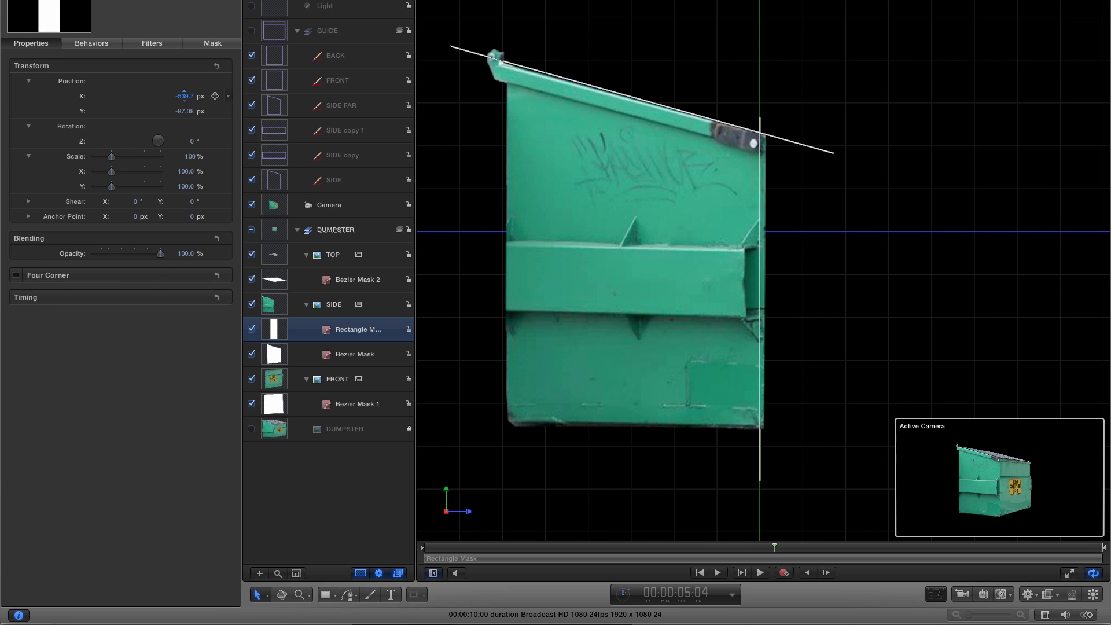
Duplicate the SIDE image in the DUMPSTER group and delete both masks from the duplicate.
left_click(584, 263)
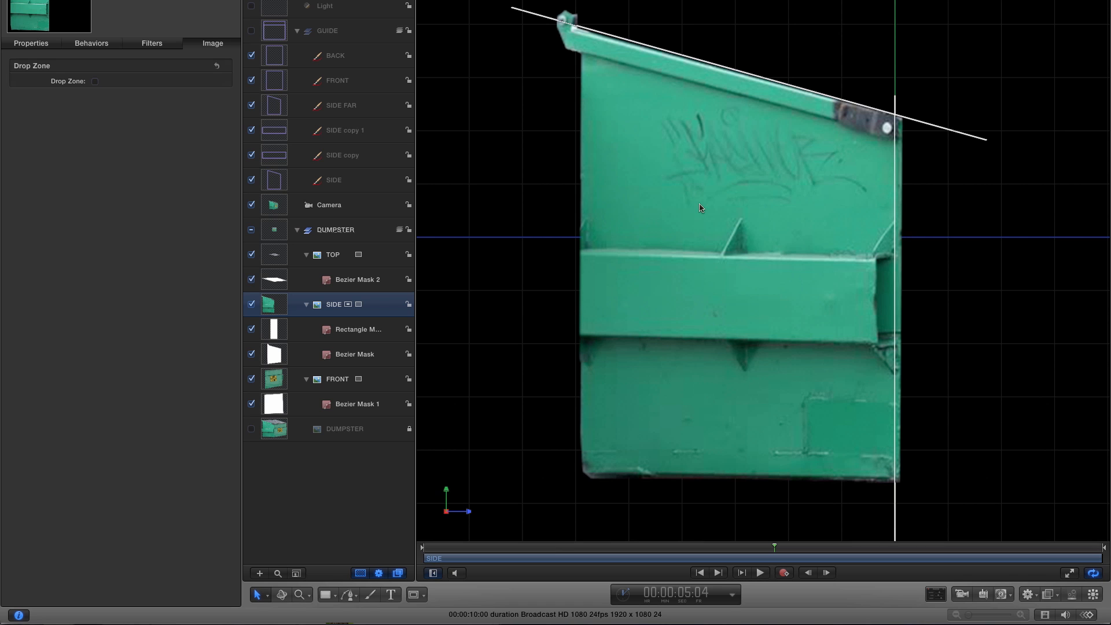
right_click(267, 303)
left_click(286, 337)
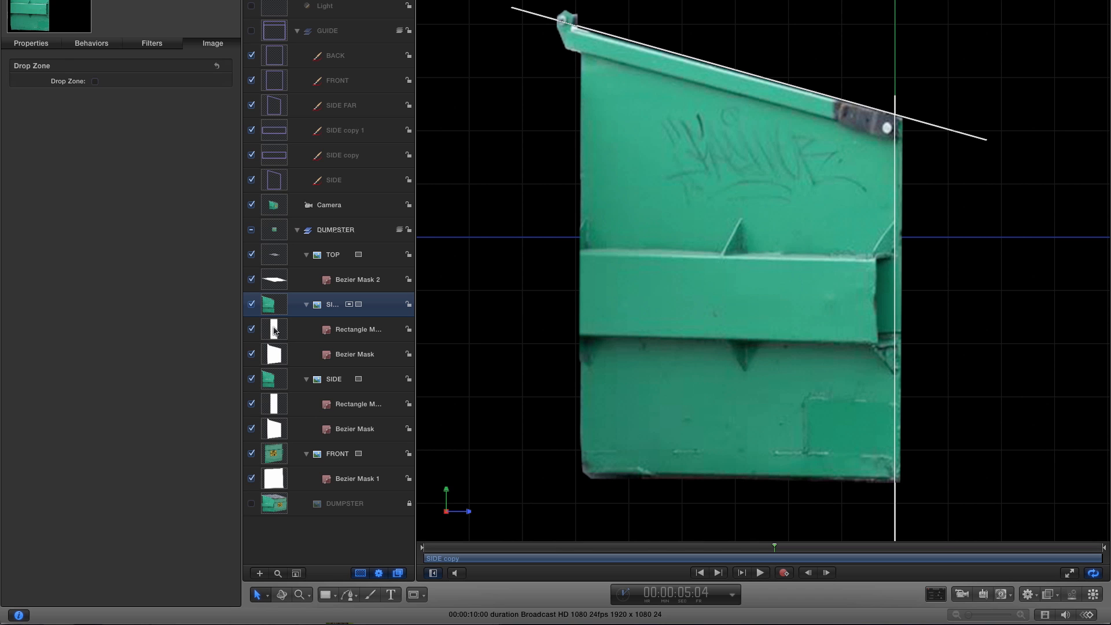
left_click(275, 331)
key("Delete")
left_click(273, 331)
key("Delete")
Turn off the Four Corner distortion on the SIDE copy image.
left_click(275, 306)
left_click(39, 45)
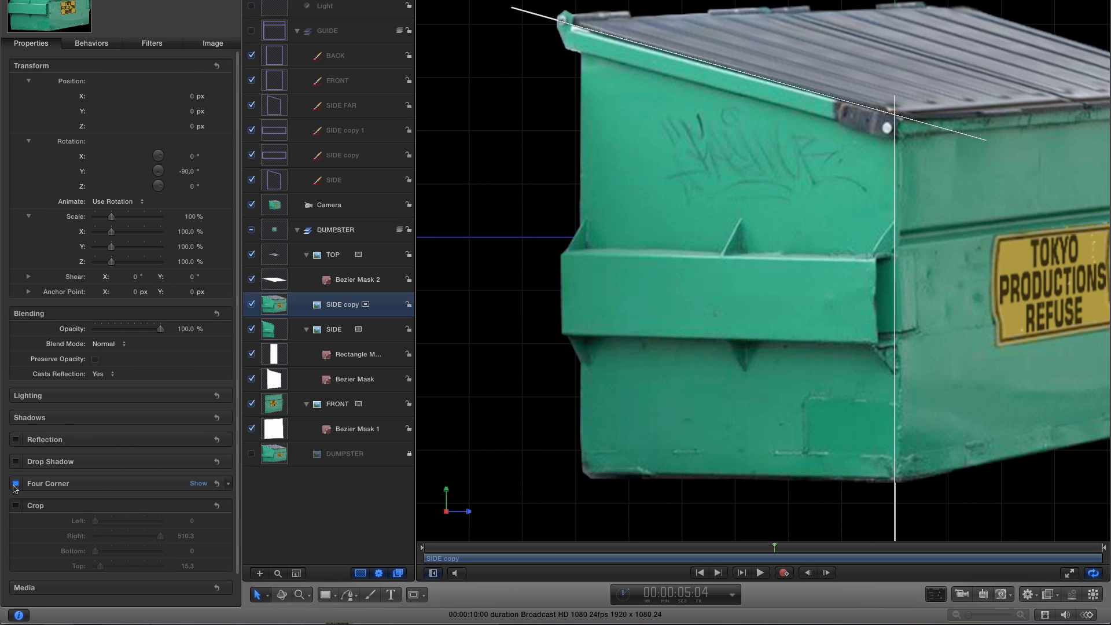
left_click(16, 484)
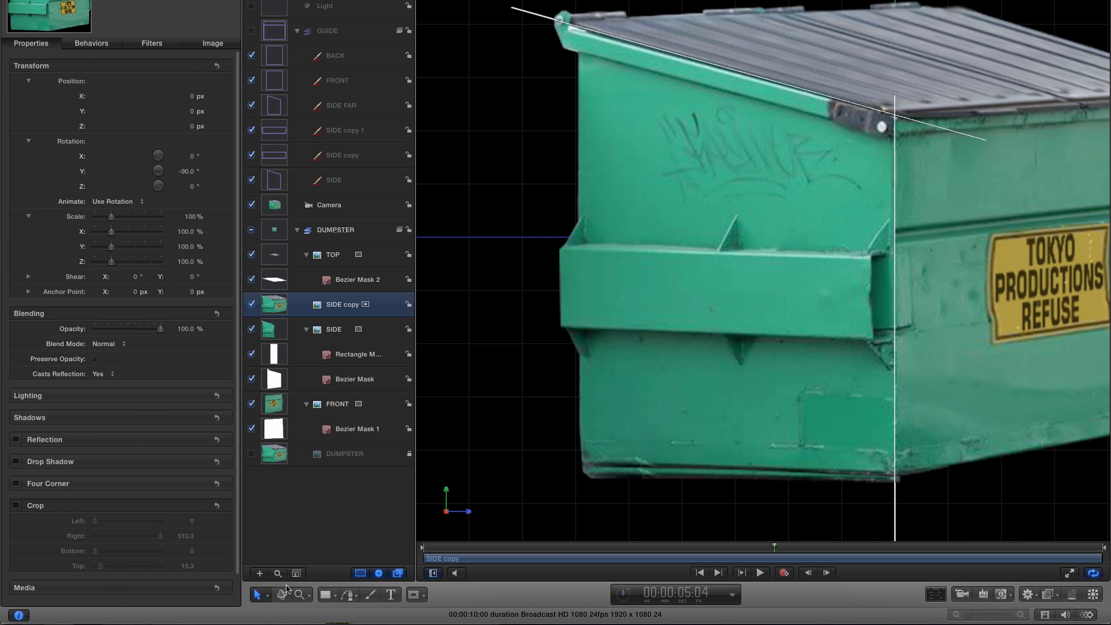
Crop the SIDE copy image to the channel strip, with the bottom at about 197.6 and the top at about 372.
left_click(263, 595)
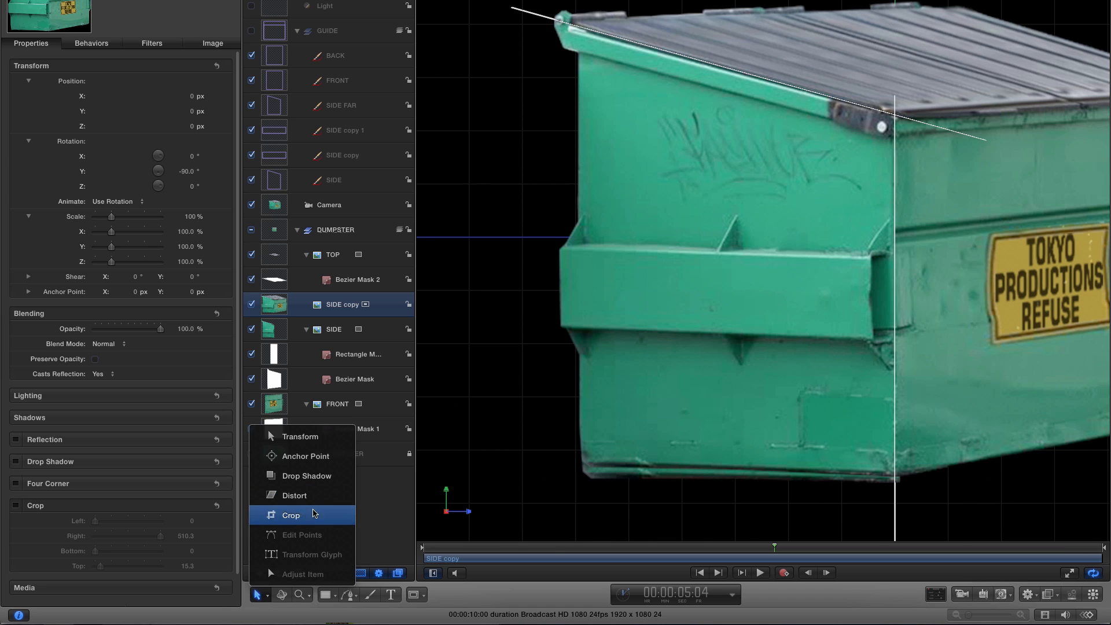
left_click(291, 515)
key("shift+z")
left_click_drag(748, 158, 749, 253)
left_click_drag(748, 342, 753, 292)
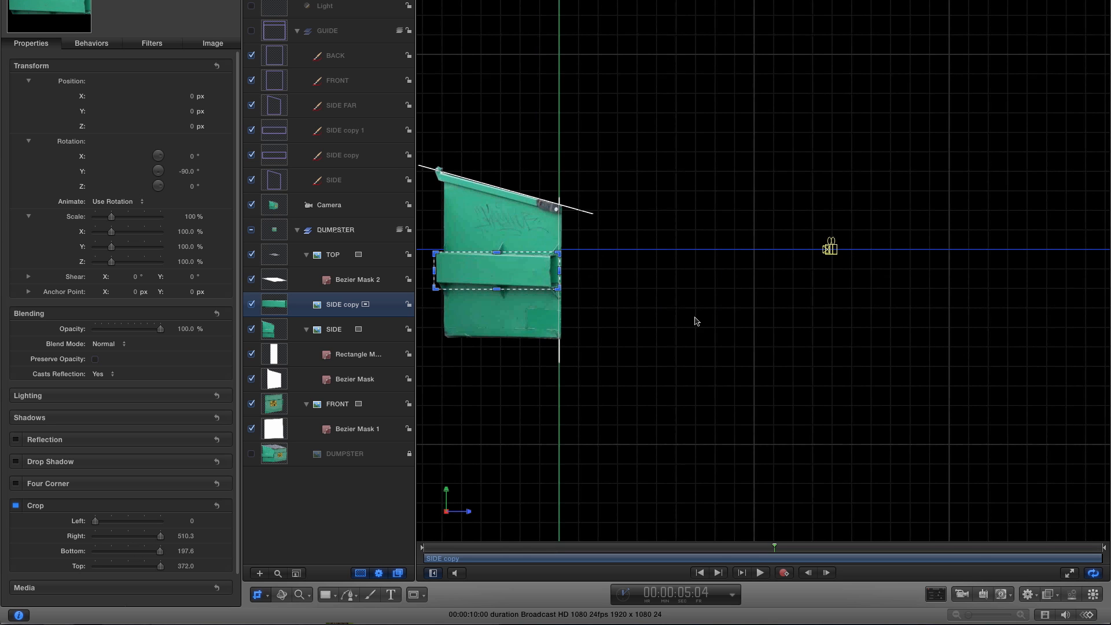
Draw a closed four-point Bezier mask on the SIDE copy just inside the edges of the channel's flat face.
scroll(575, 260, "left", 2)
key("z")
left_click_drag(543, 270, 620, 302)
scroll(619, 303, "left", 3)
left_click(415, 595)
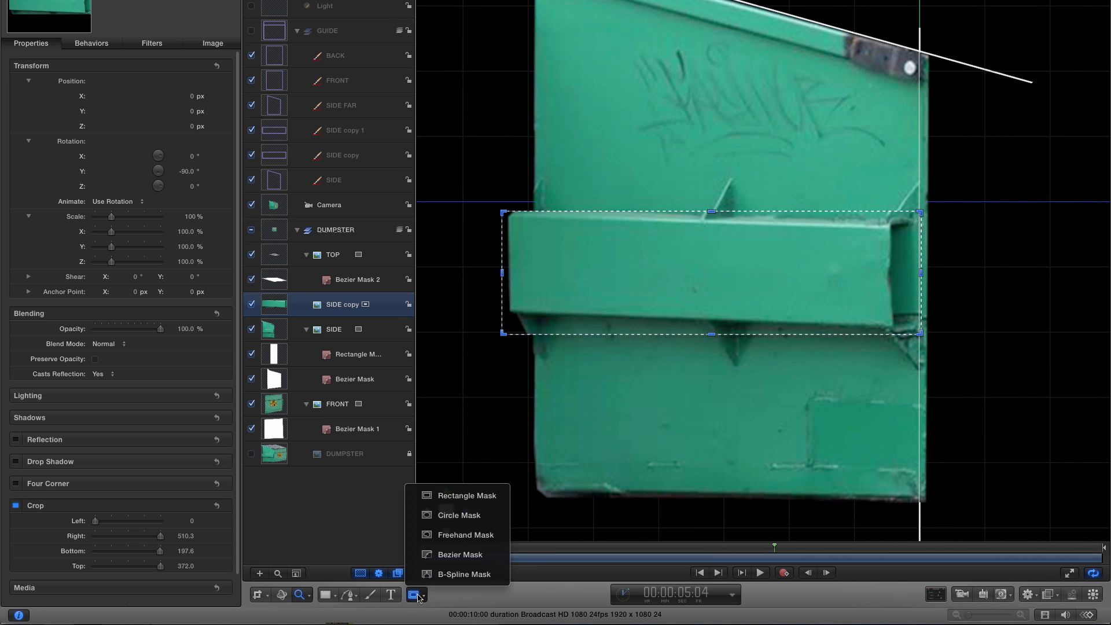
left_click(455, 555)
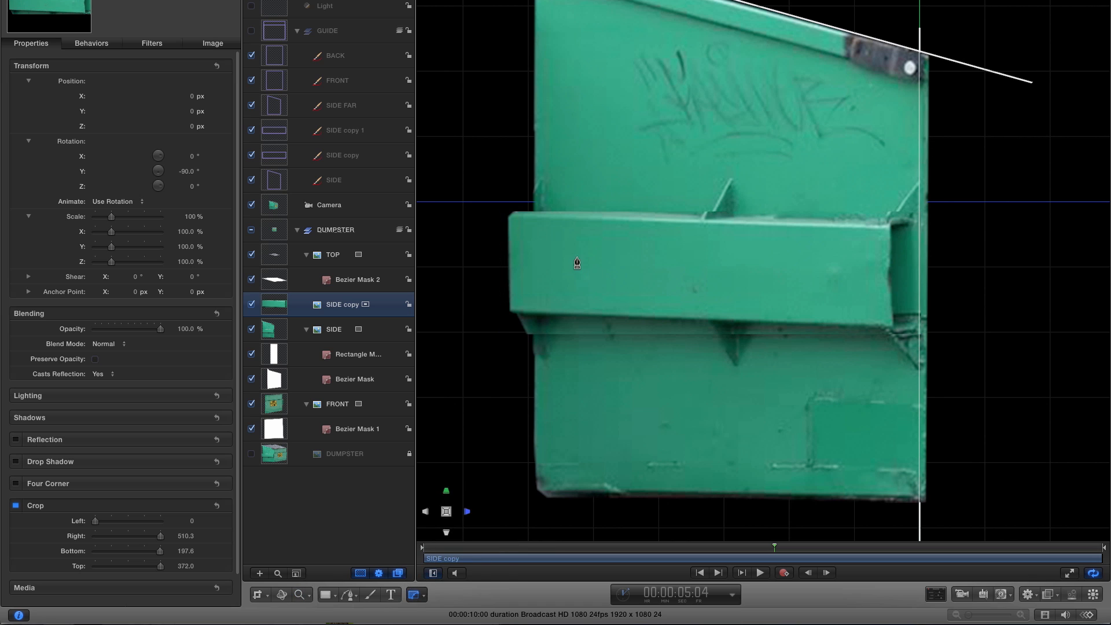
left_click(512, 221)
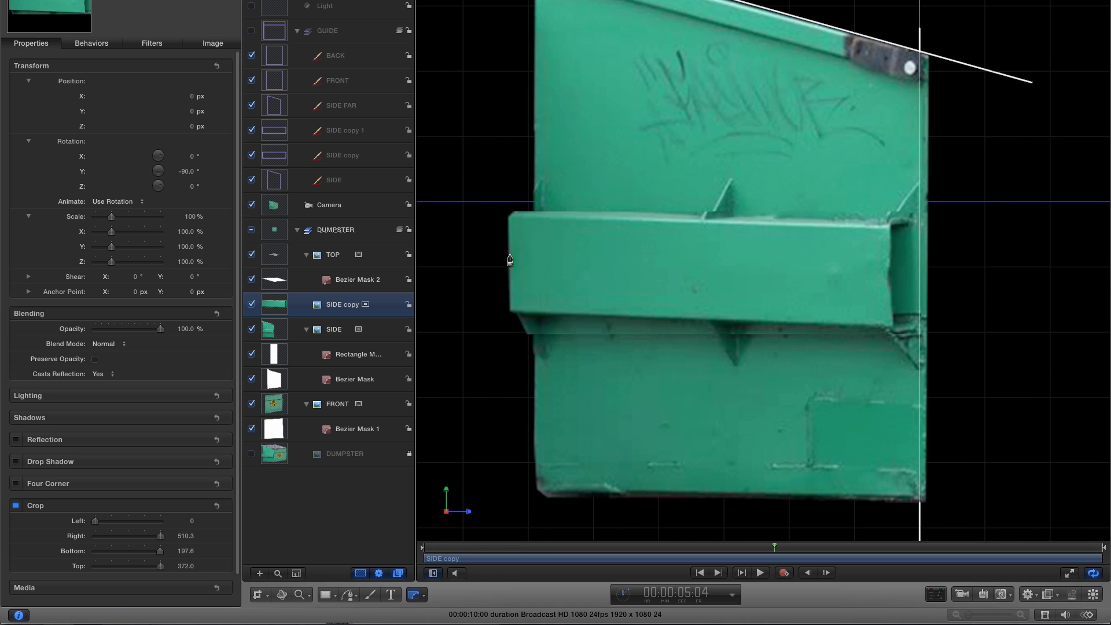
left_click(512, 308)
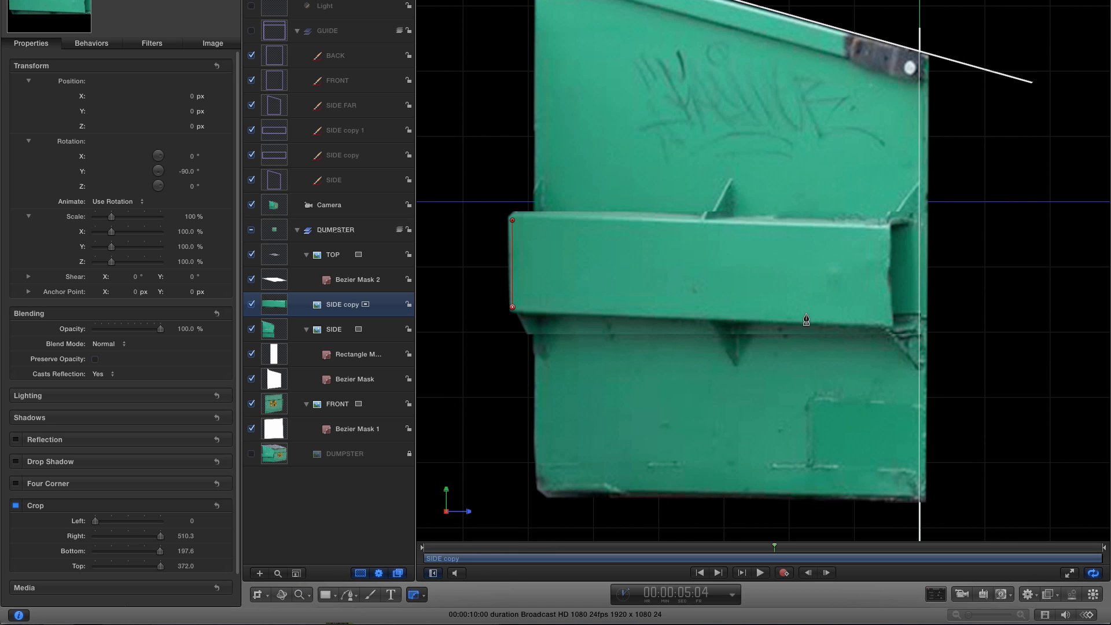
left_click(885, 318)
left_click(884, 232)
left_click(512, 221)
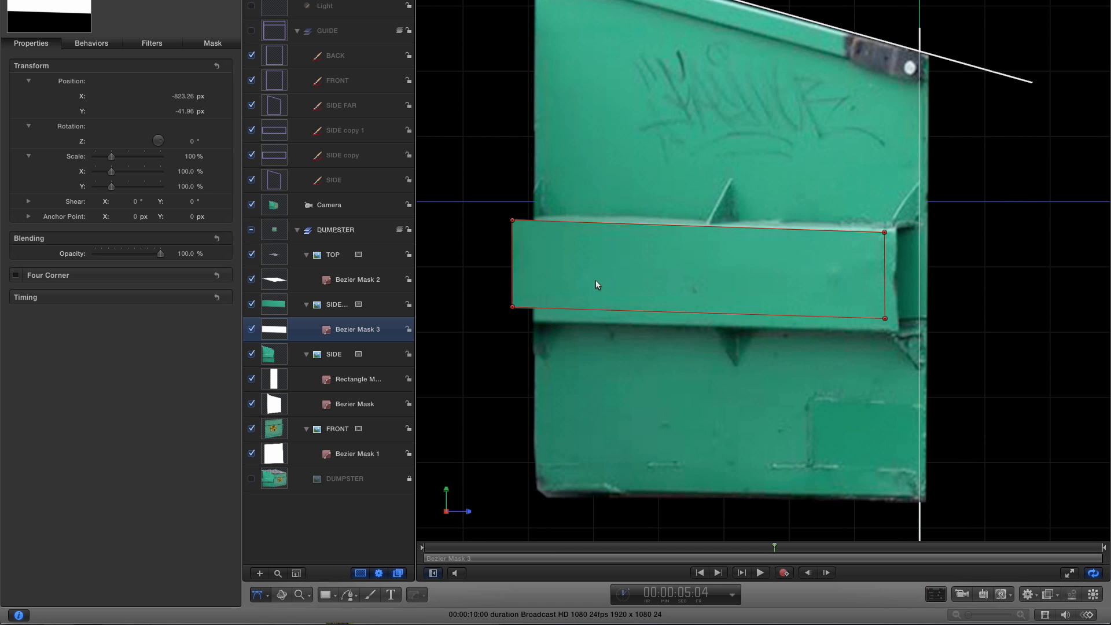
Stretch and move the SIDE copy patch over the dumpster's side, to about 104.5% X scale, 302.4% Y scale and Z 51.61 px.
left_click(272, 306)
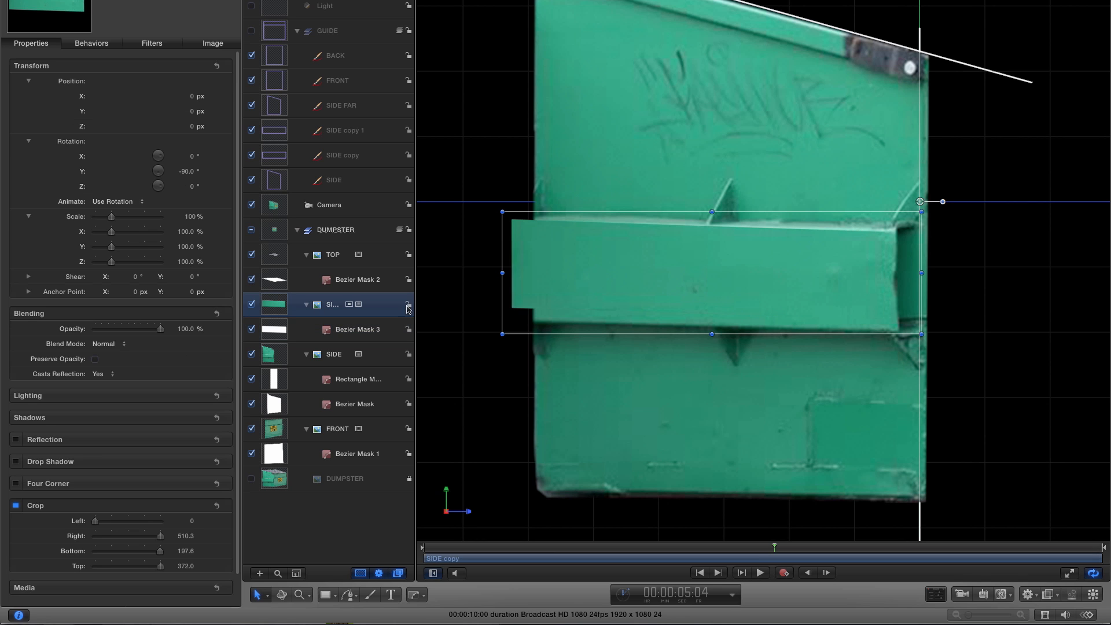
left_click_drag(712, 212, 712, 115)
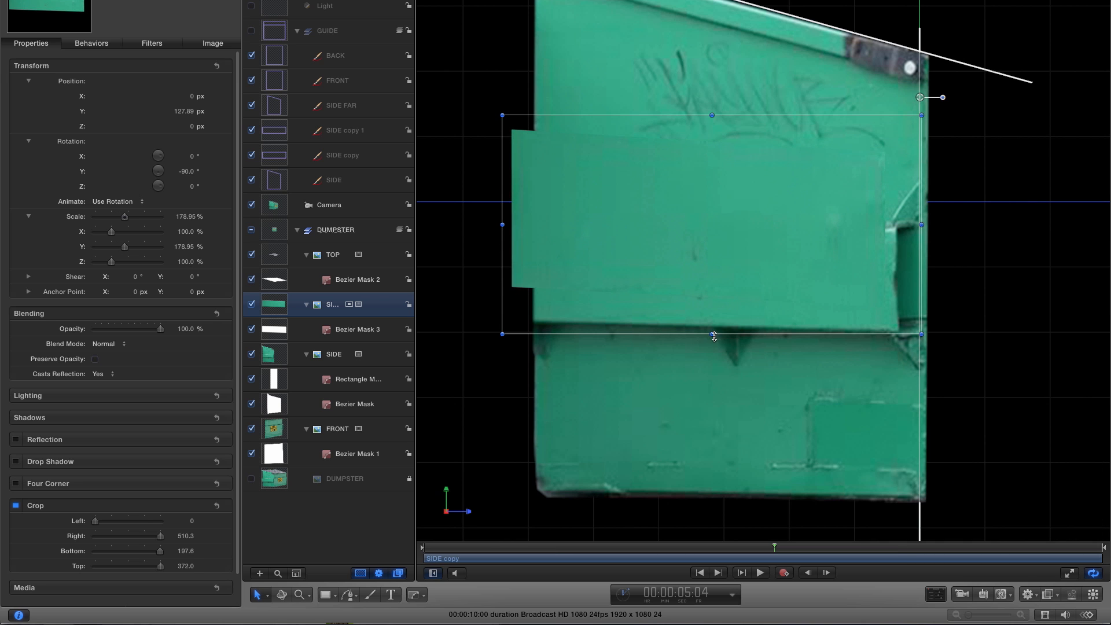
left_click_drag(712, 336, 715, 447)
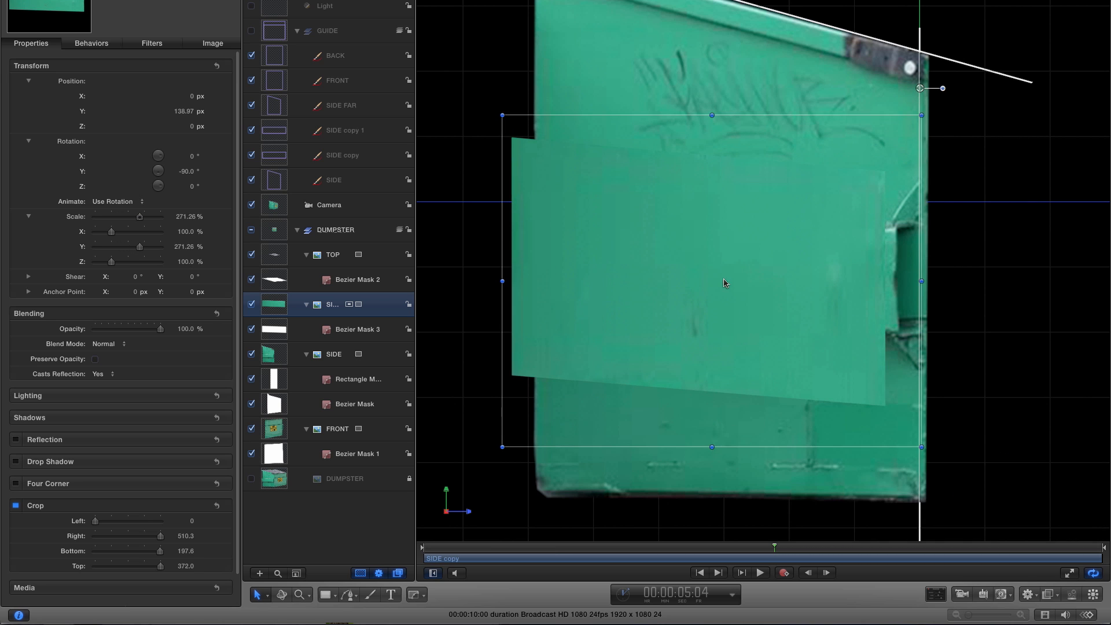
left_click_drag(697, 259, 717, 258)
left_click_drag(942, 283, 964, 284)
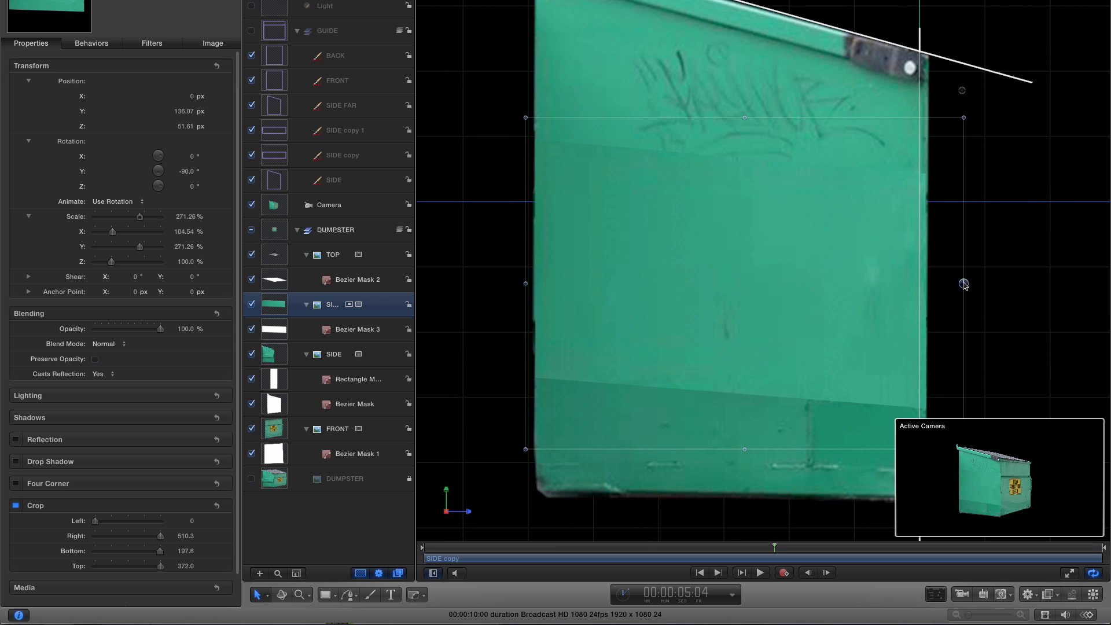
left_click_drag(745, 117, 745, 100)
left_click_drag(745, 449, 744, 467)
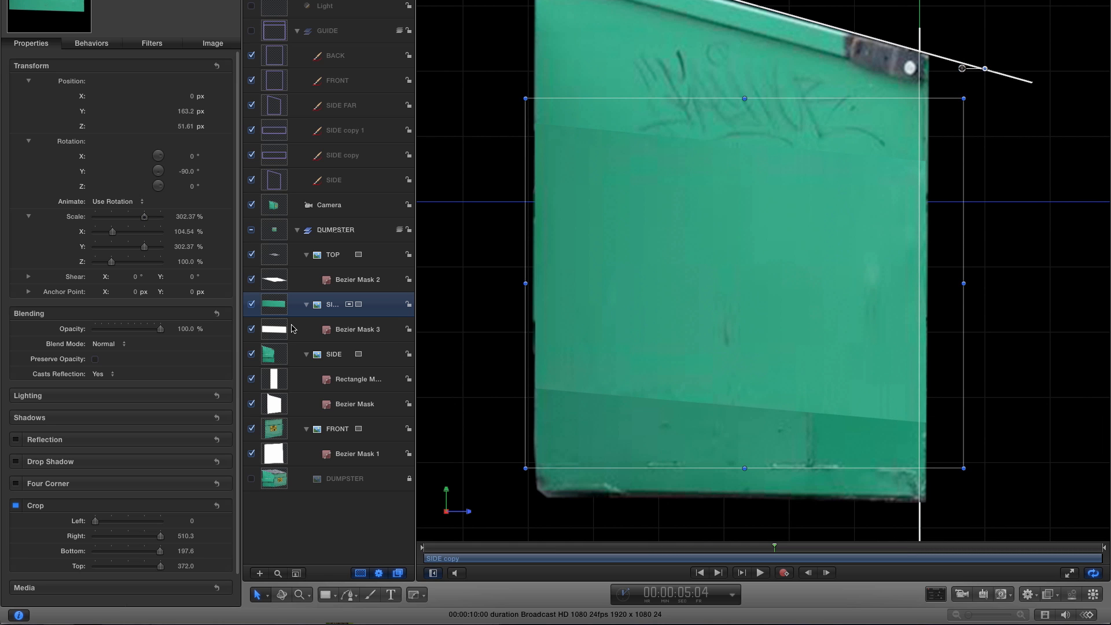
Raise the feather of the SIDE copy's Bezier mask to 52.
left_click(265, 335)
left_click(213, 43)
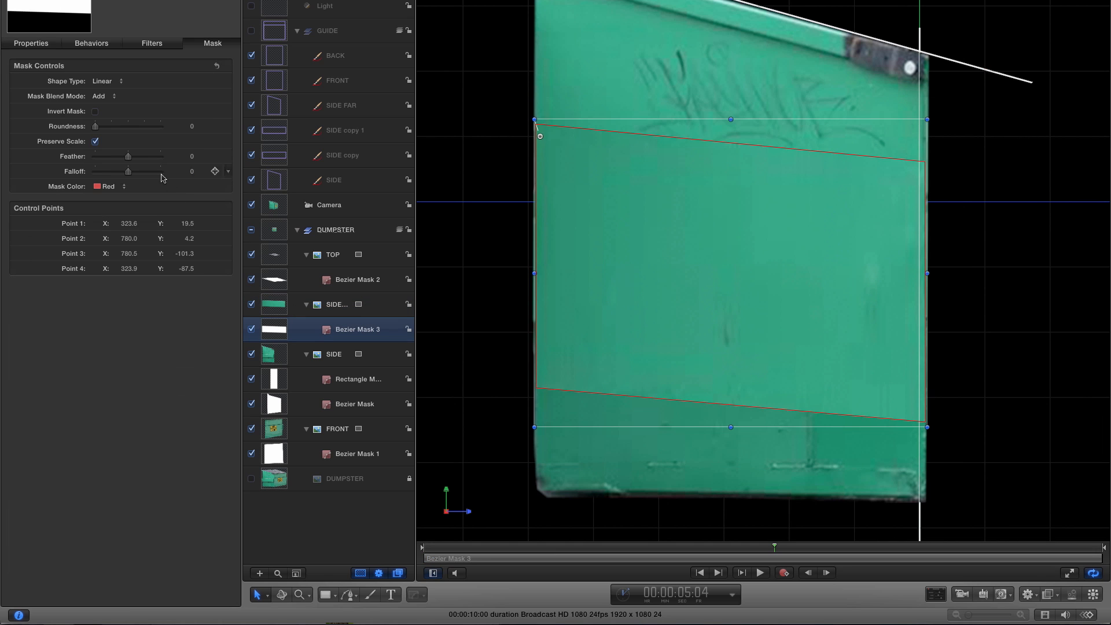
left_click_drag(129, 159, 146, 161)
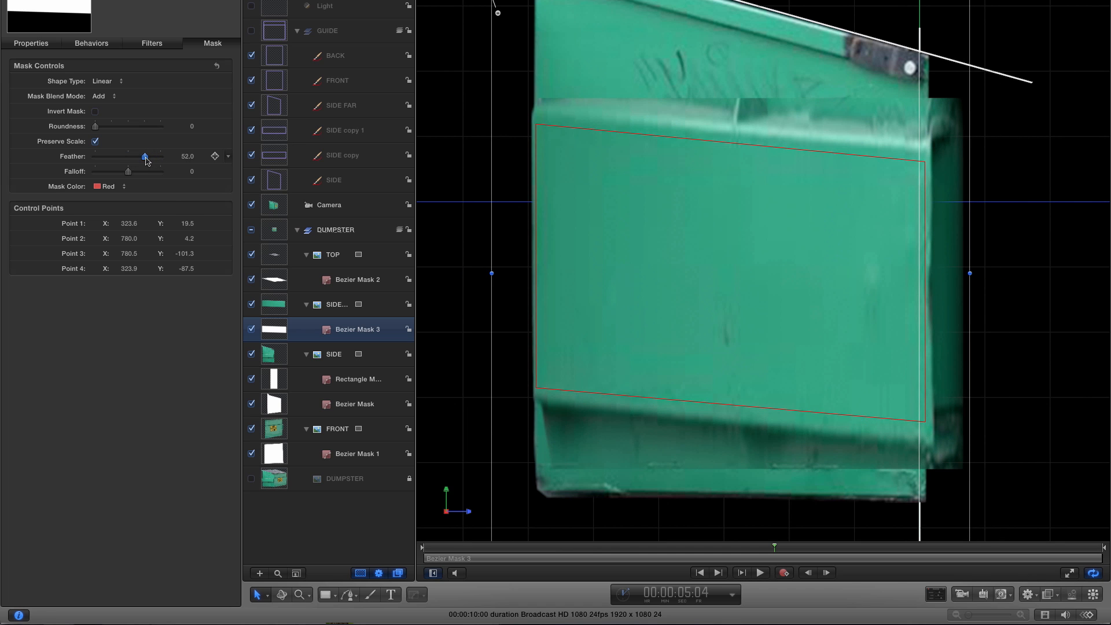
Set the feather of the SIDE copy's Bezier mask to 0 and apply a Gaussian Blur filter to that mask.
double_click(189, 157)
type("0")
key("Return")
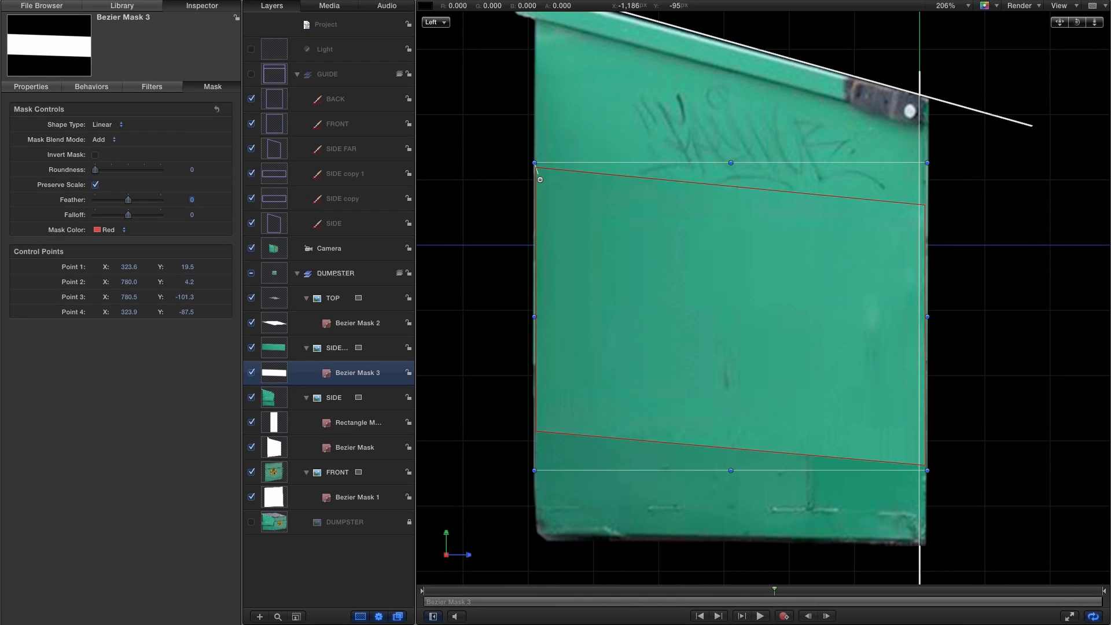
left_click(126, 6)
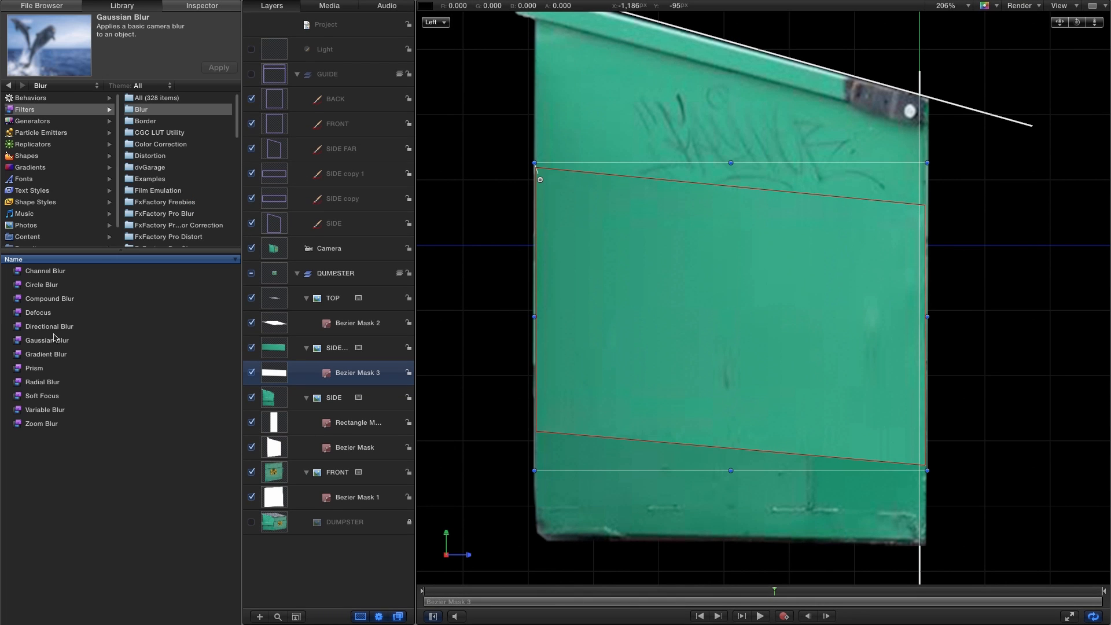
left_click_drag(18, 346, 267, 380)
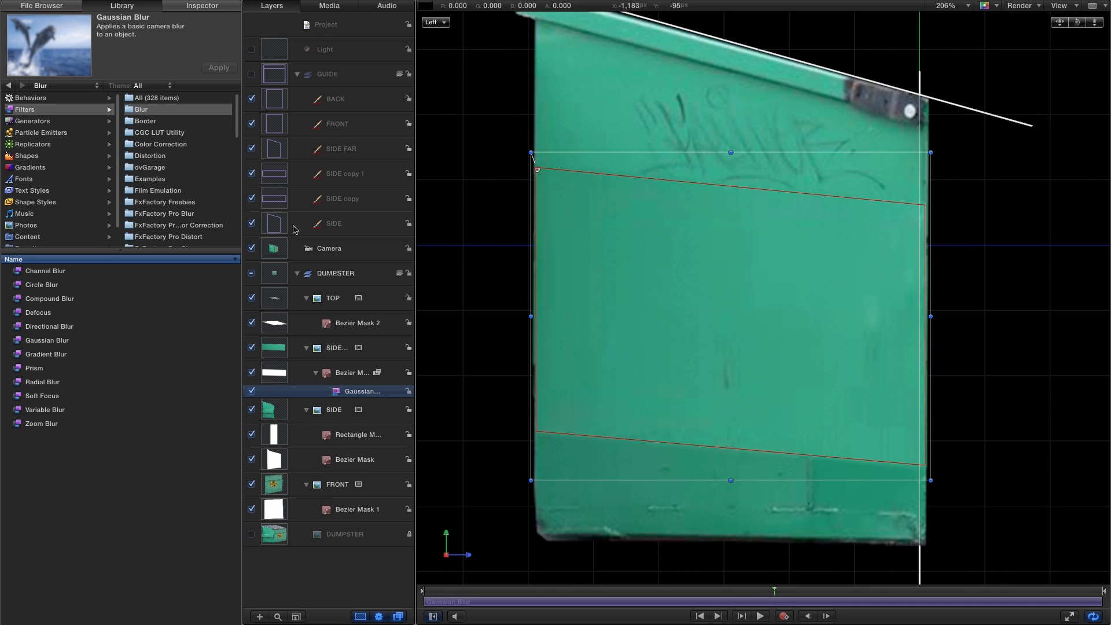
Make the mask's Gaussian Blur vertical only by setting Horizontal to 0, and raise its Amount to 24.
left_click(205, 12)
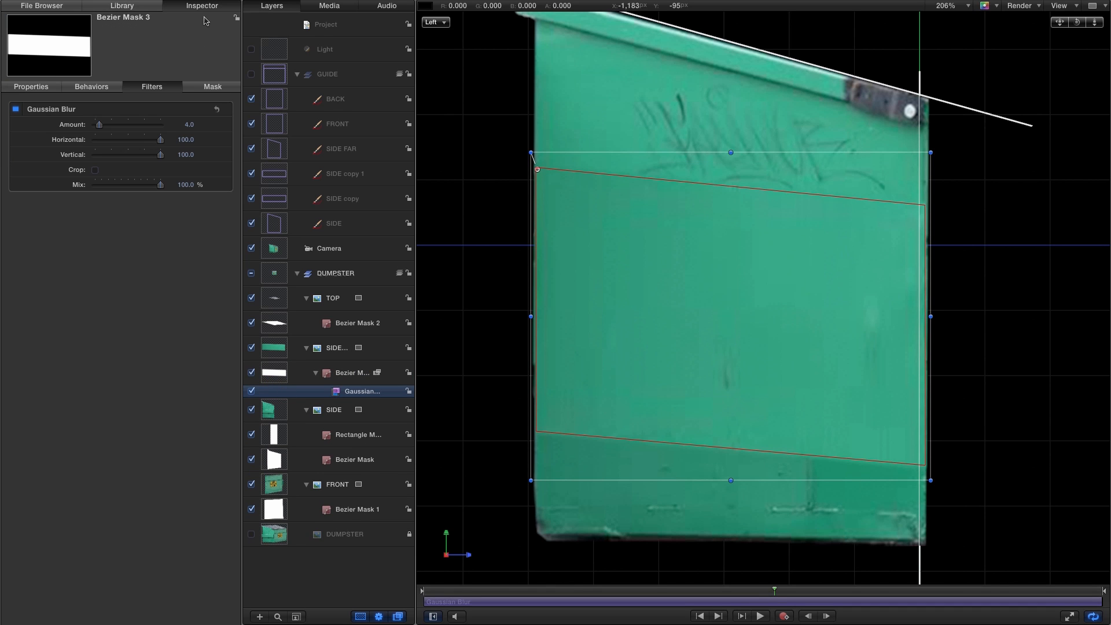
left_click_drag(161, 139, 31, 144)
key("super+/")
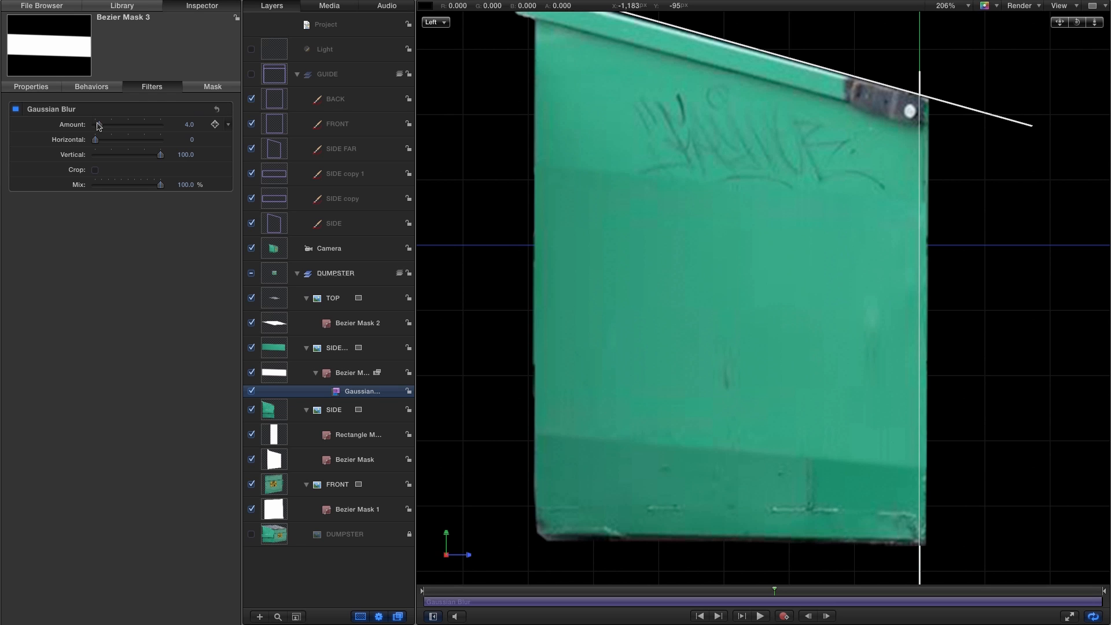
left_click_drag(105, 127, 121, 129)
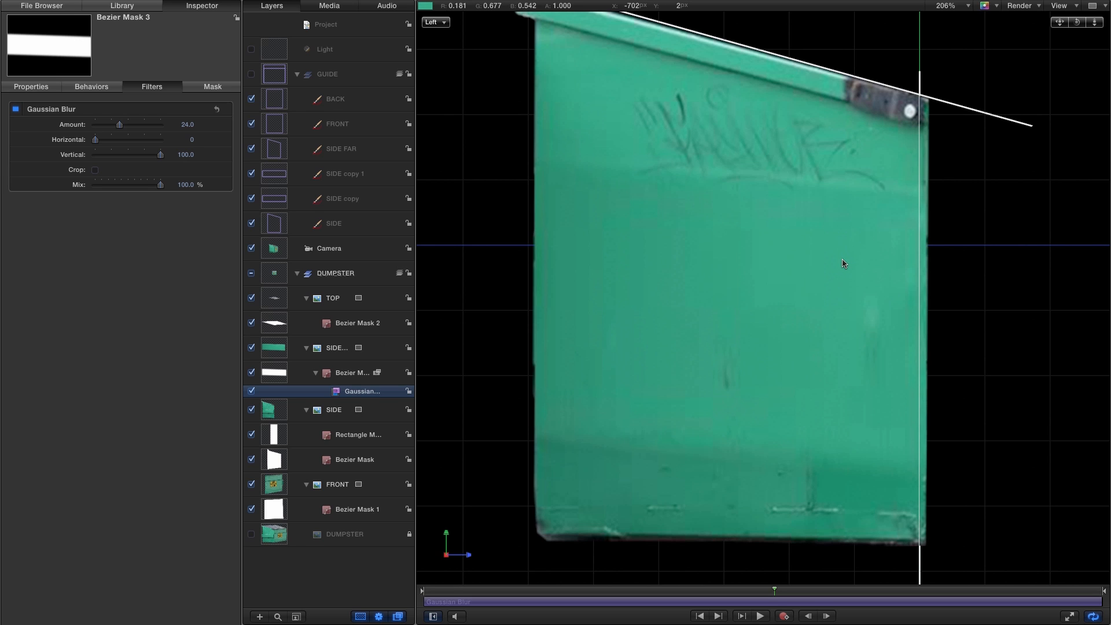
Rename the SIDE copy patch layer as FILL and hide it.
double_click(337, 347)
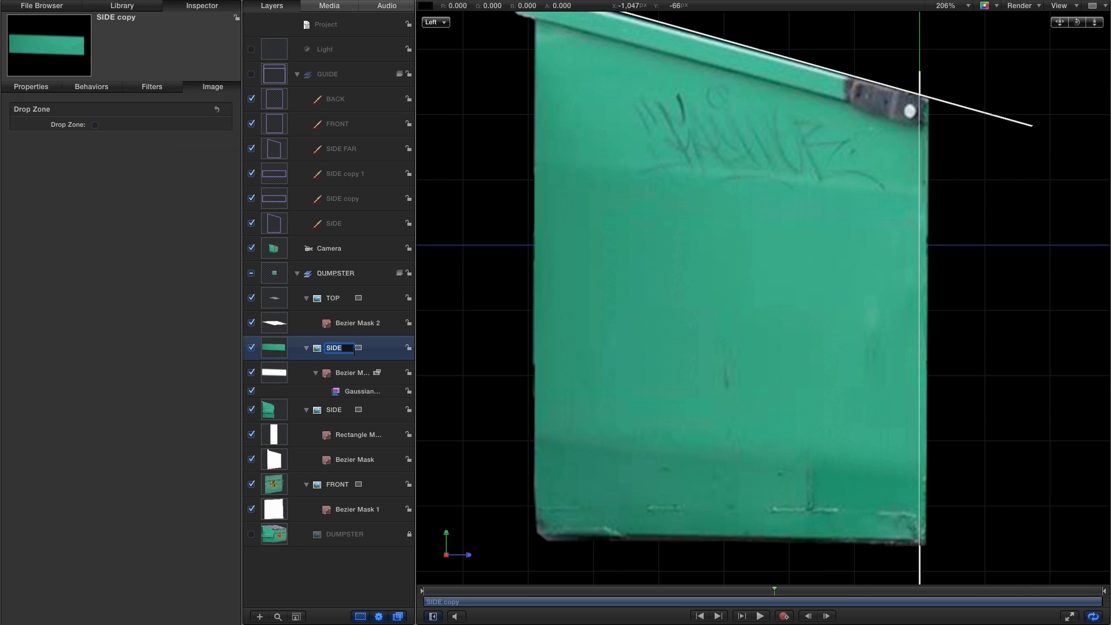
type("FILL")
key("Return")
left_click(252, 348)
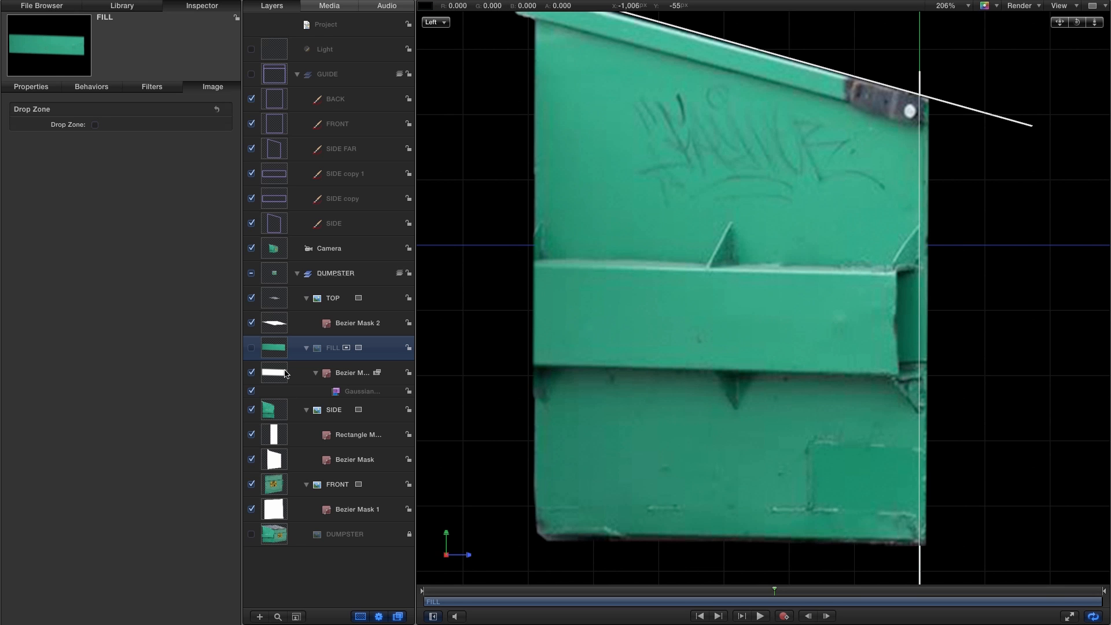
Duplicate the SIDE layer and delete the rectangle mask and the Bezier mask from the copy.
left_click(268, 413)
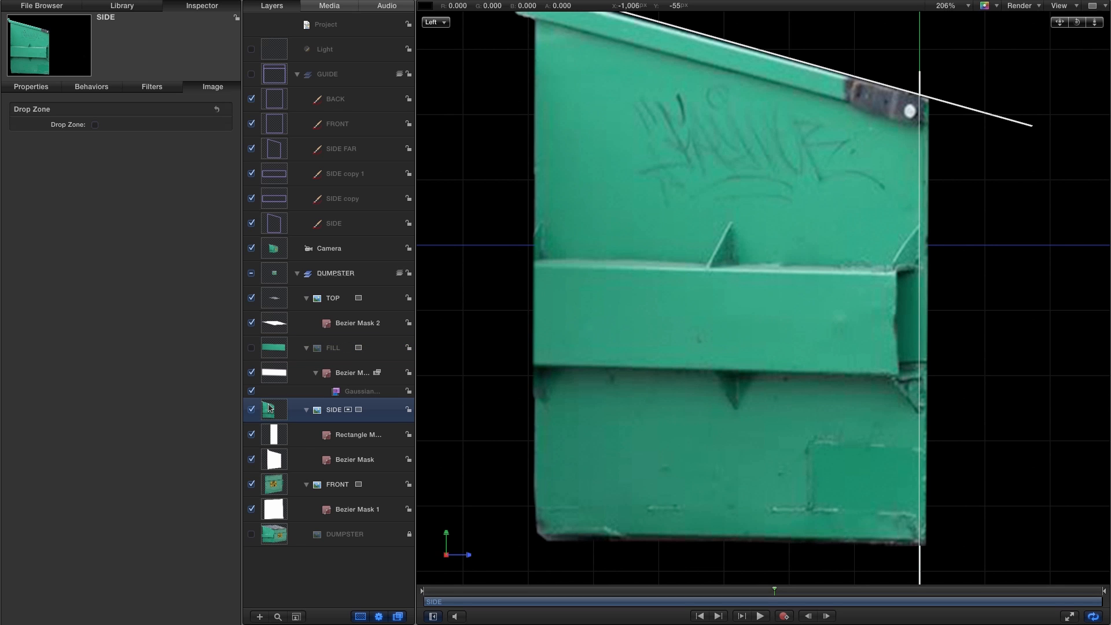
right_click(269, 408)
left_click(307, 442)
left_click(270, 434)
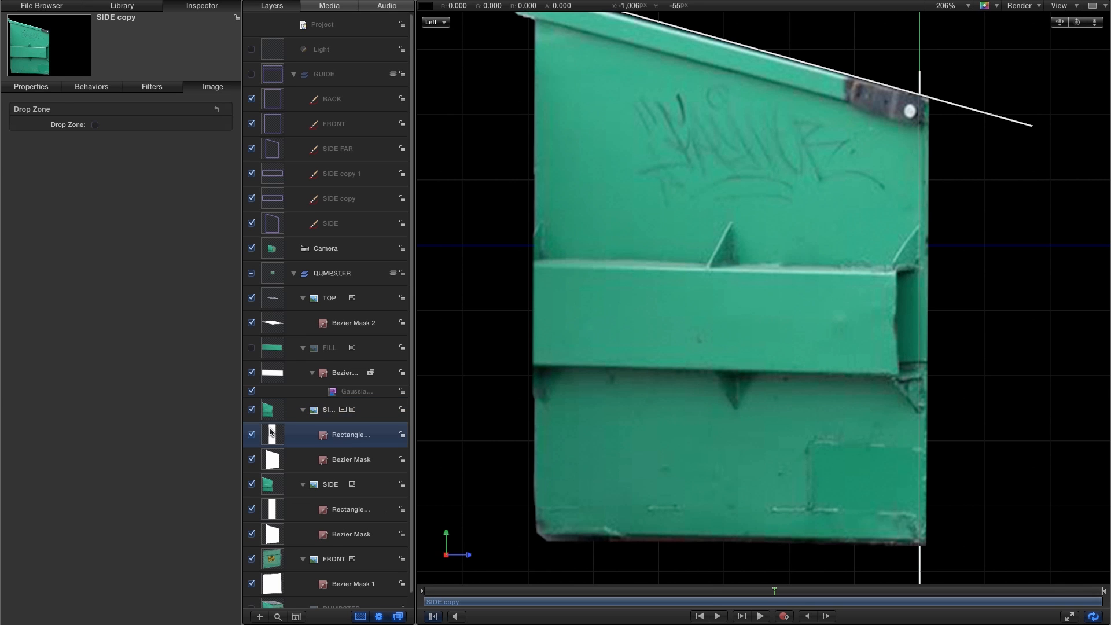
key("Delete")
left_click(270, 431)
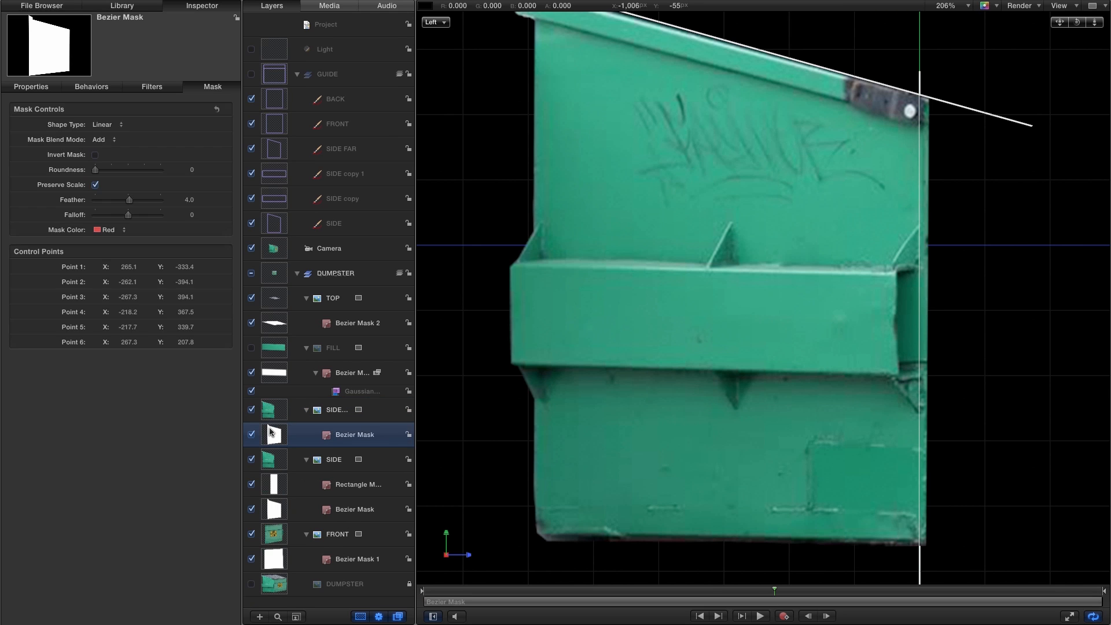
key("Delete")
Rename the unmasked SIDE copy as FIN.
double_click(333, 411)
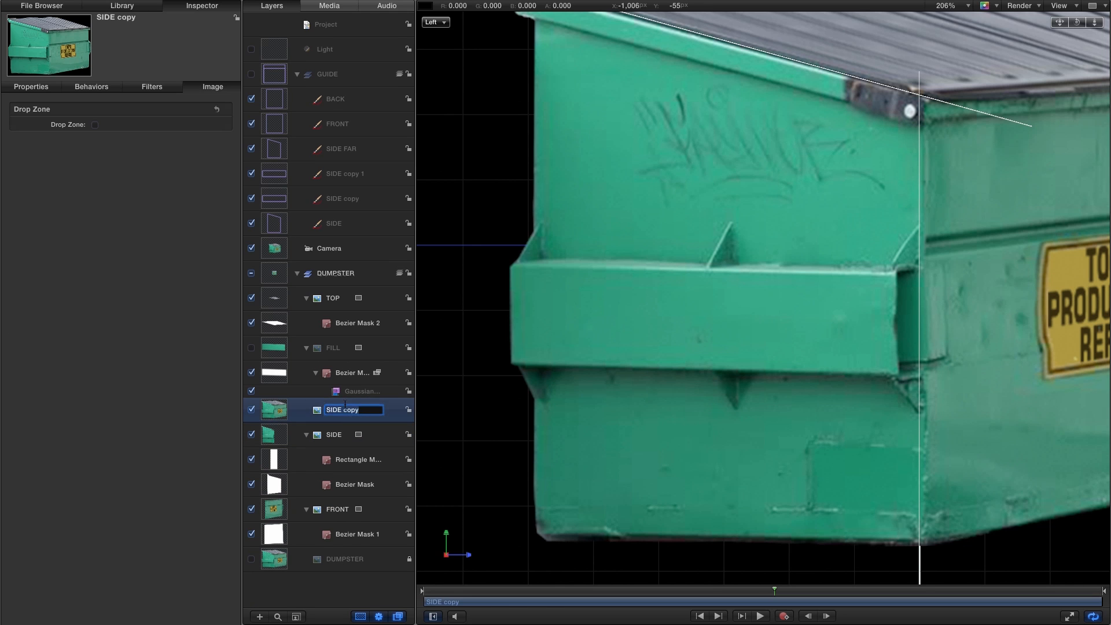
type("FIN")
key("Return")
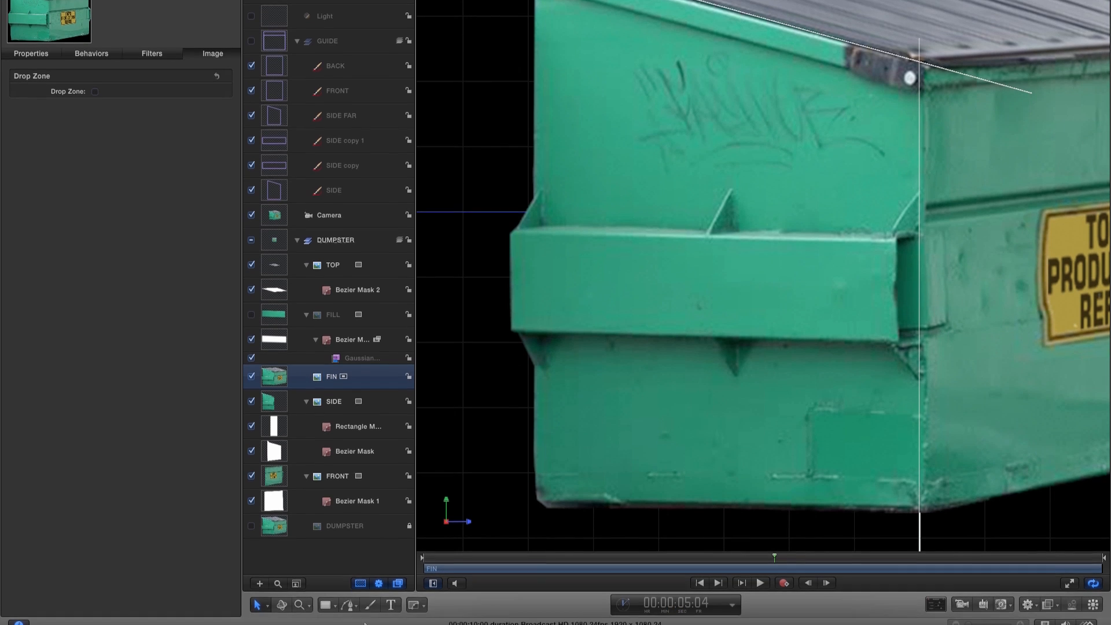
Draw a closed four-point Bezier mask on FIN around the fin at the channel's front end, adjusting its points just outside the fin's edges.
left_click(412, 599)
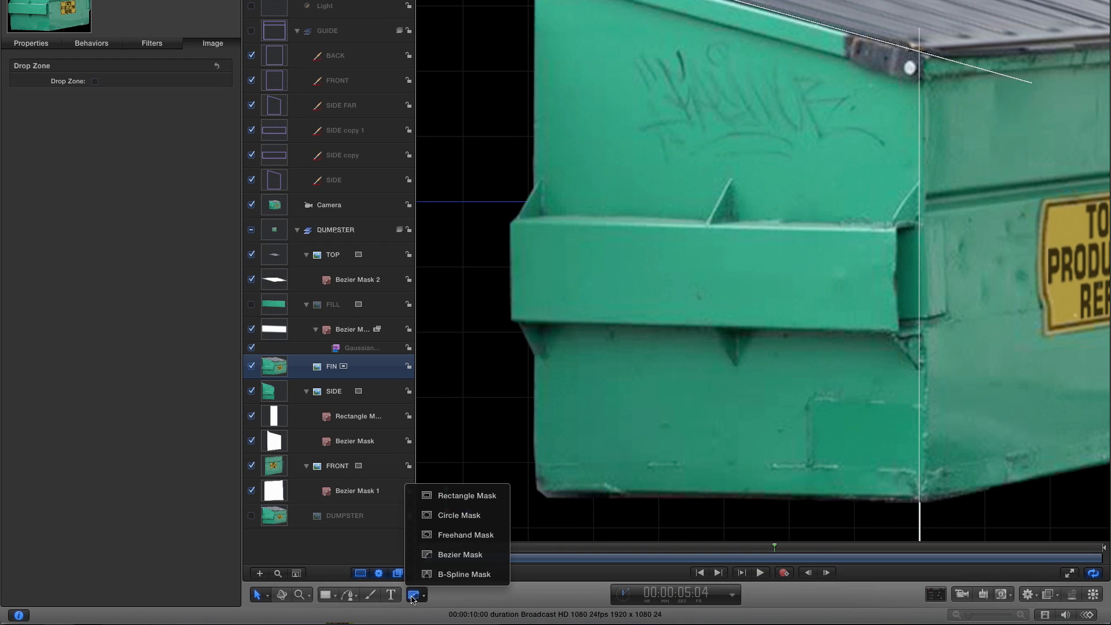
left_click(459, 553)
left_click(920, 179)
left_click(892, 223)
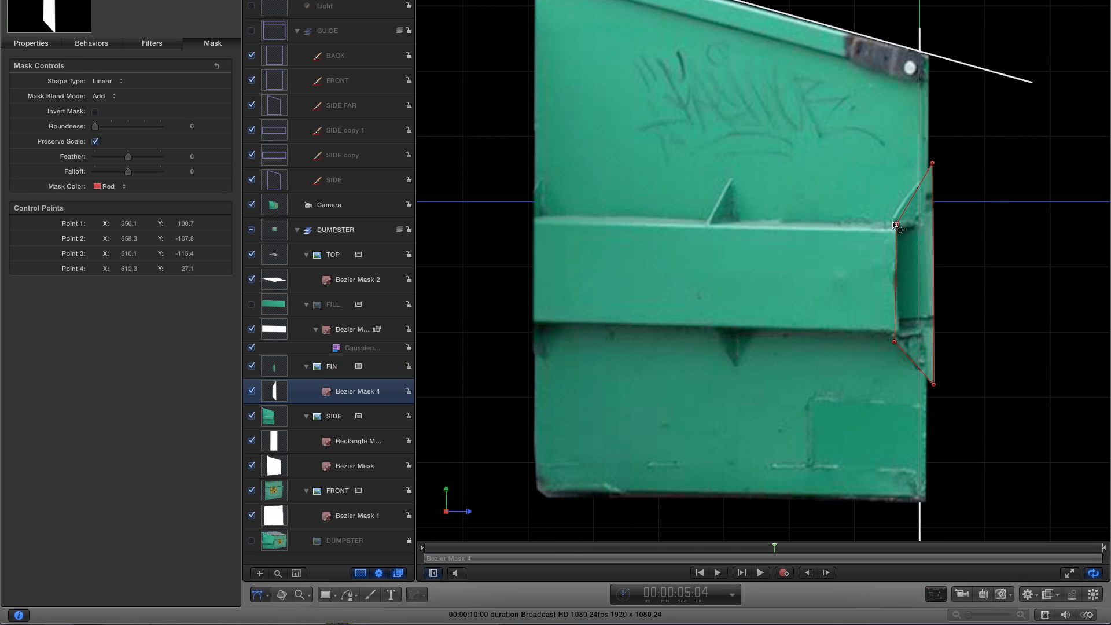
left_click_drag(893, 222, 883, 214)
left_click_drag(930, 163, 926, 158)
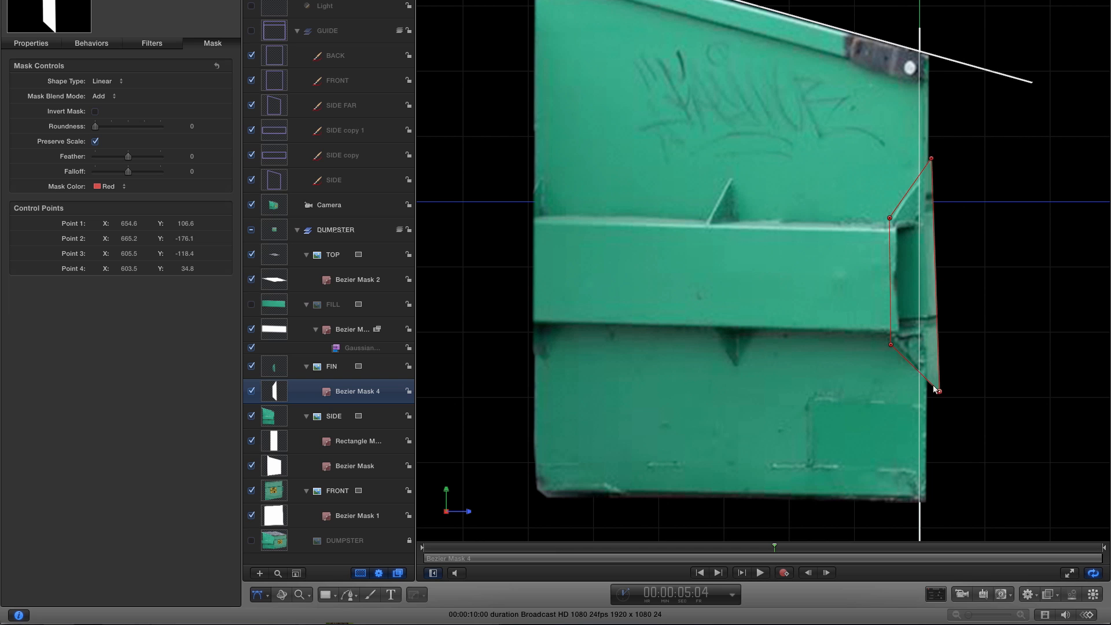
left_click_drag(932, 386, 927, 387)
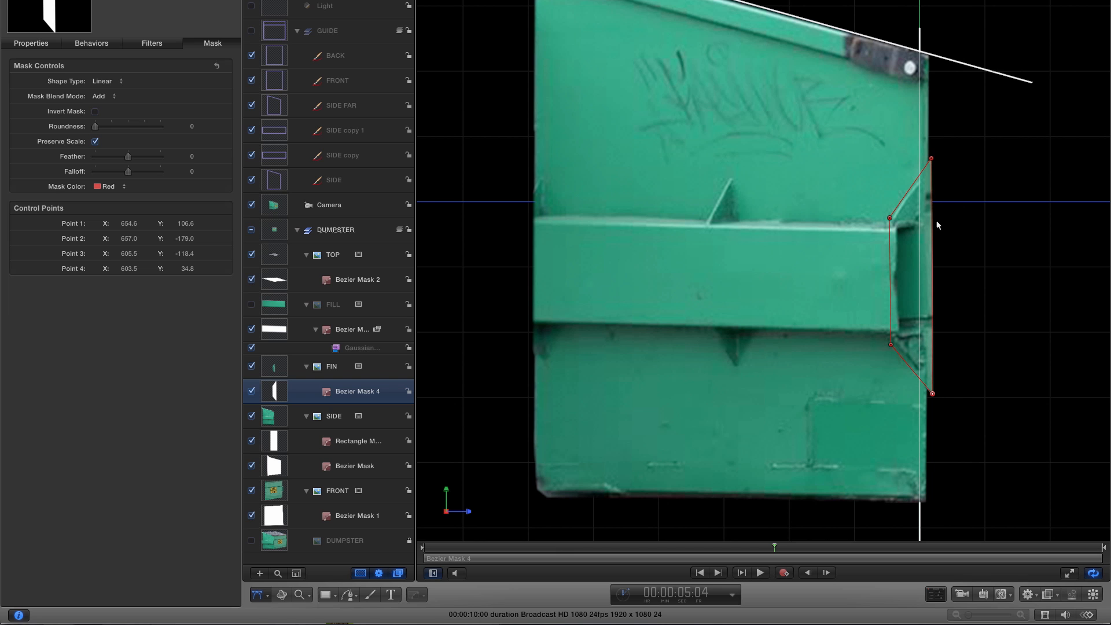
Move the anchor point of the FIN layer's Bezier mask to the dumpster's front vertical edge.
left_click(266, 597)
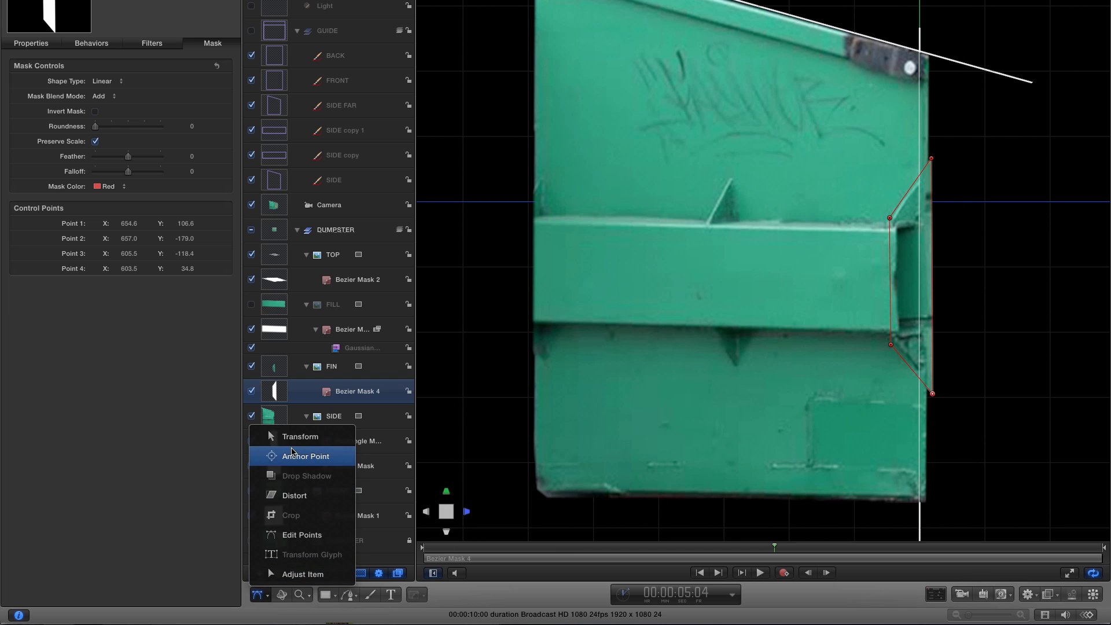
left_click(305, 456)
scroll(550, 382, "left", 3)
scroll(550, 382, "left", 3)
scroll(537, 379, "right", 3)
left_click_drag(499, 243, 1031, 251)
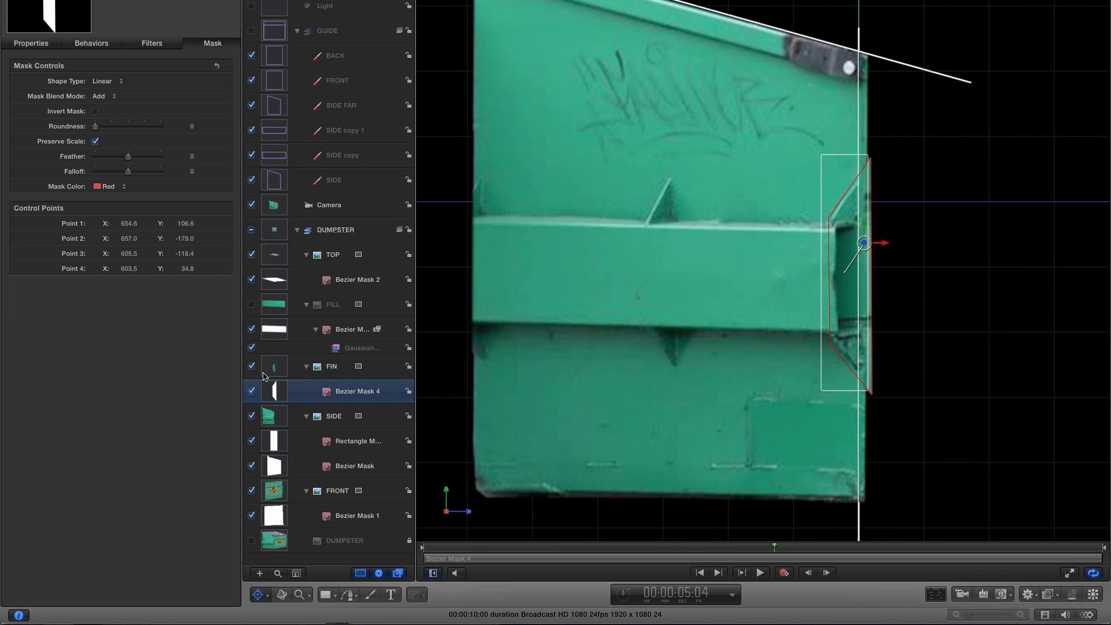
Set the FIN layer's Y rotation to 0°.
left_click(269, 371)
left_click(36, 43)
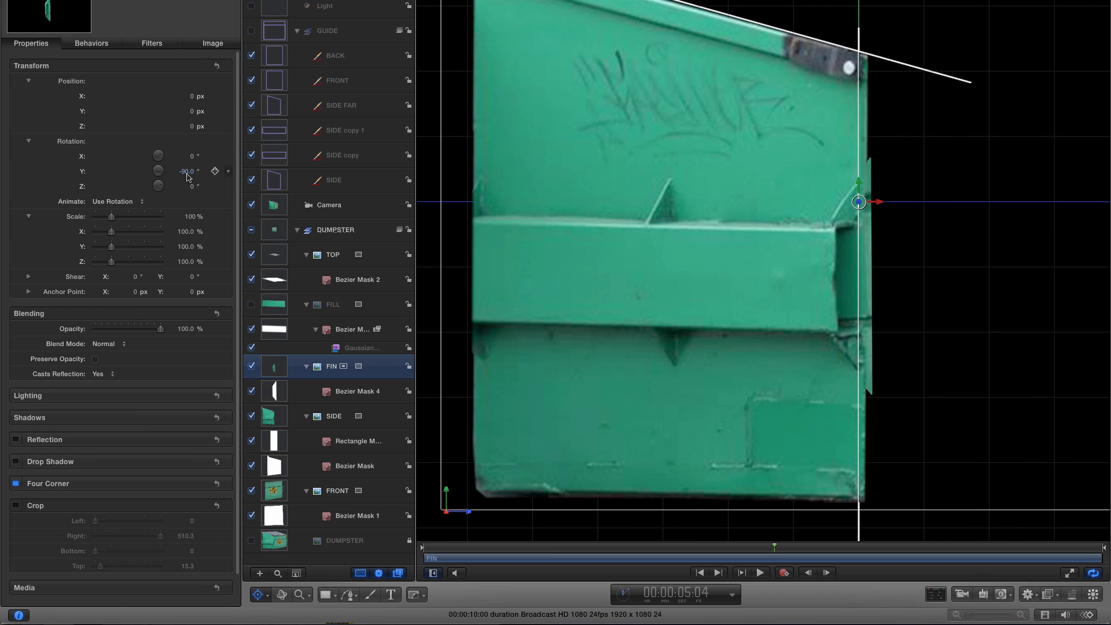
left_click(186, 172)
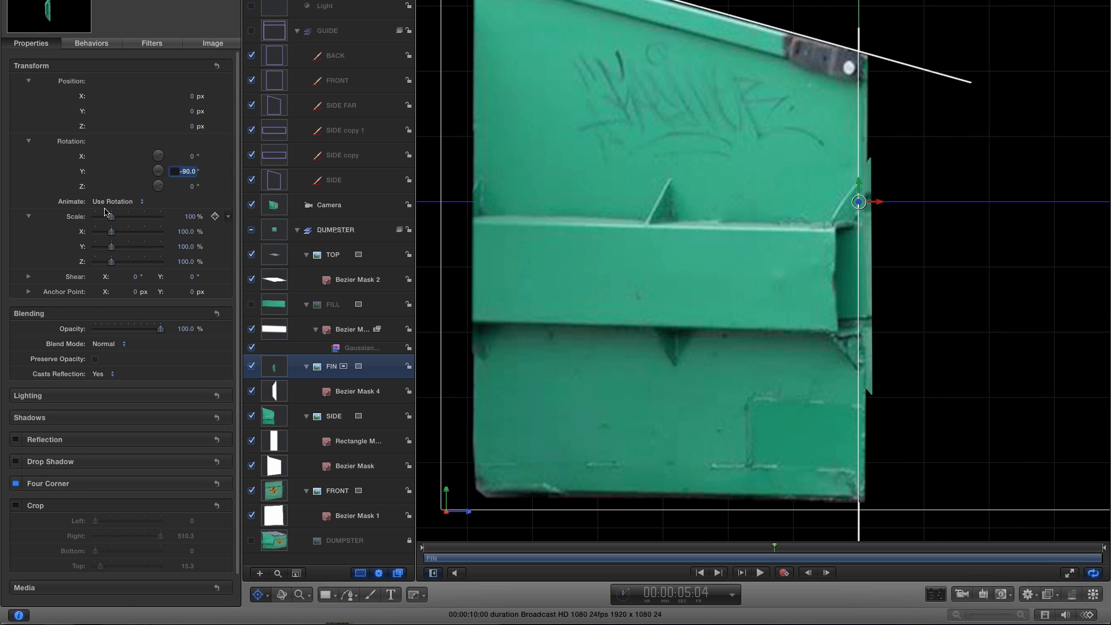
type("0")
key("Return")
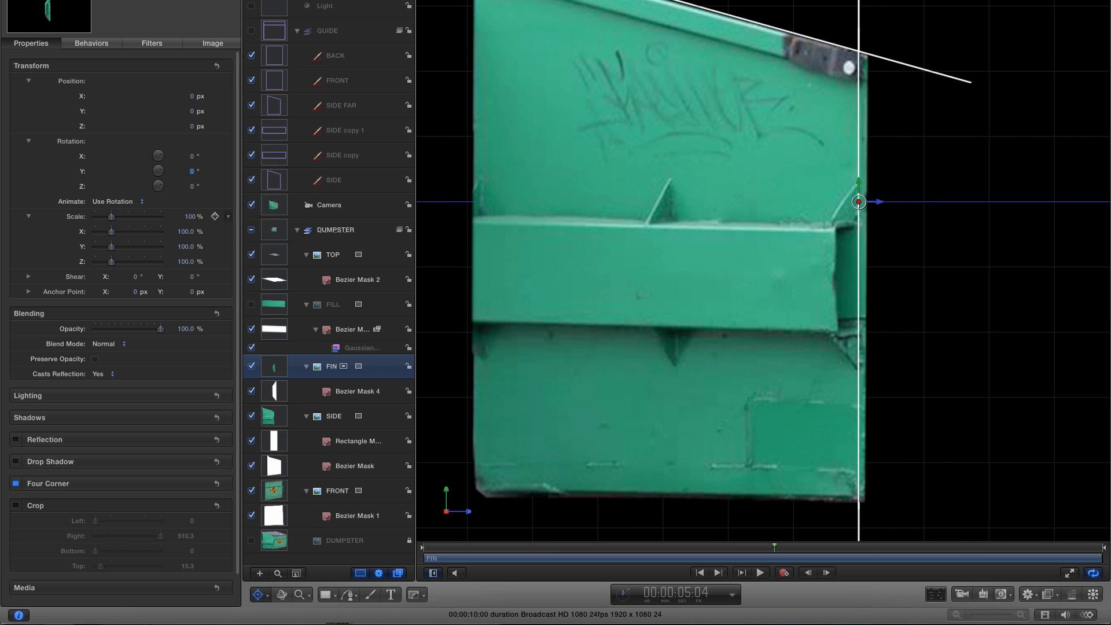
Move the FIN layer above the re-enabled FILL layer and rotate the camera to -43.3° on Y.
key("ctrl+a")
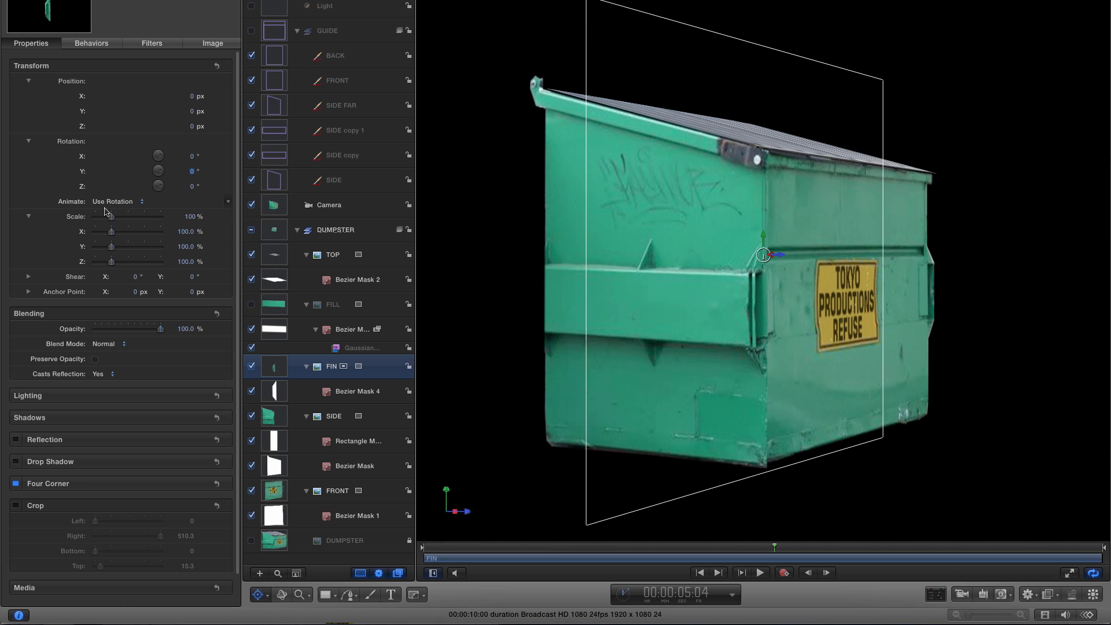
left_click(251, 305)
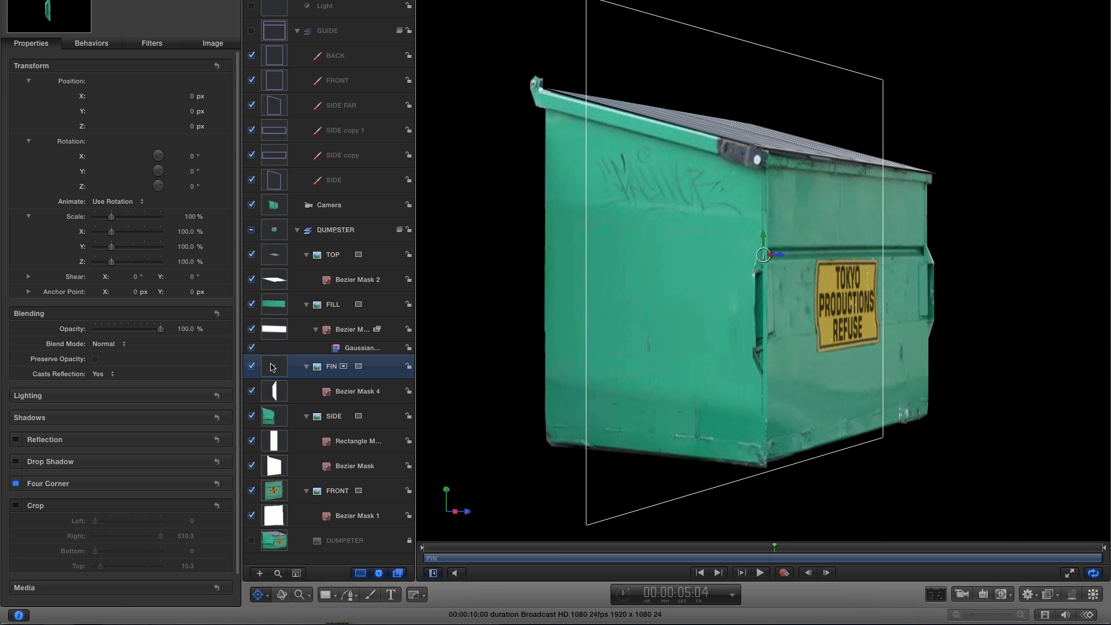
left_click_drag(268, 366, 284, 306)
left_click(329, 205)
mouse_move(188, 171)
left_mouse_down()
mouse_move(175, 171)
mouse_move(187, 170)
left_mouse_up()
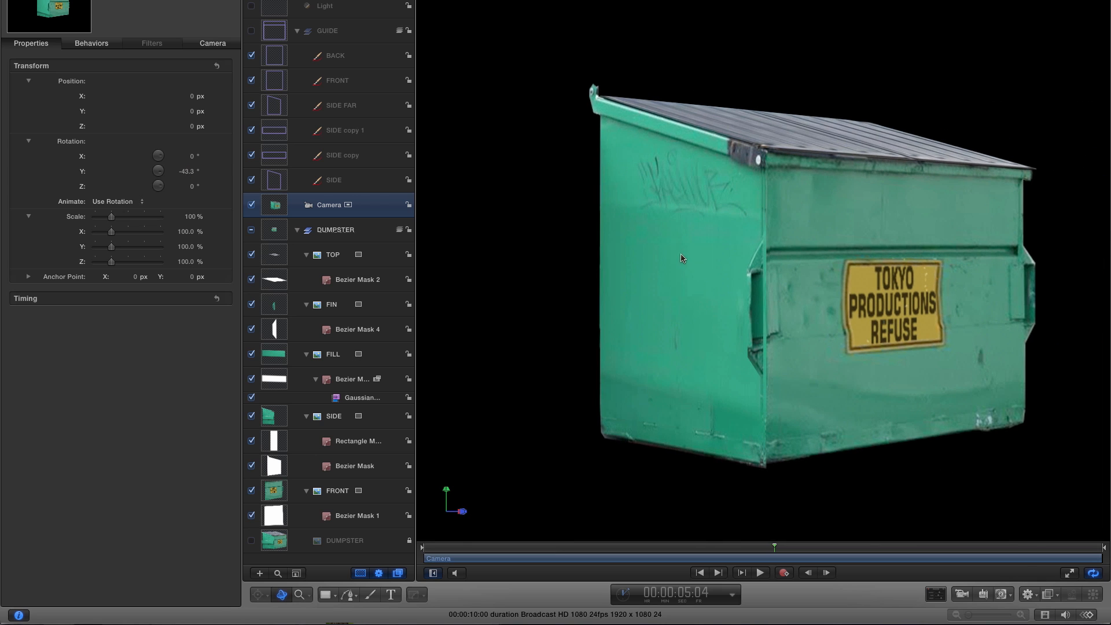
With the FILL layer hidden, duplicate the FIN layer and set the copy's Z position to -225.78 px.
left_click(251, 354)
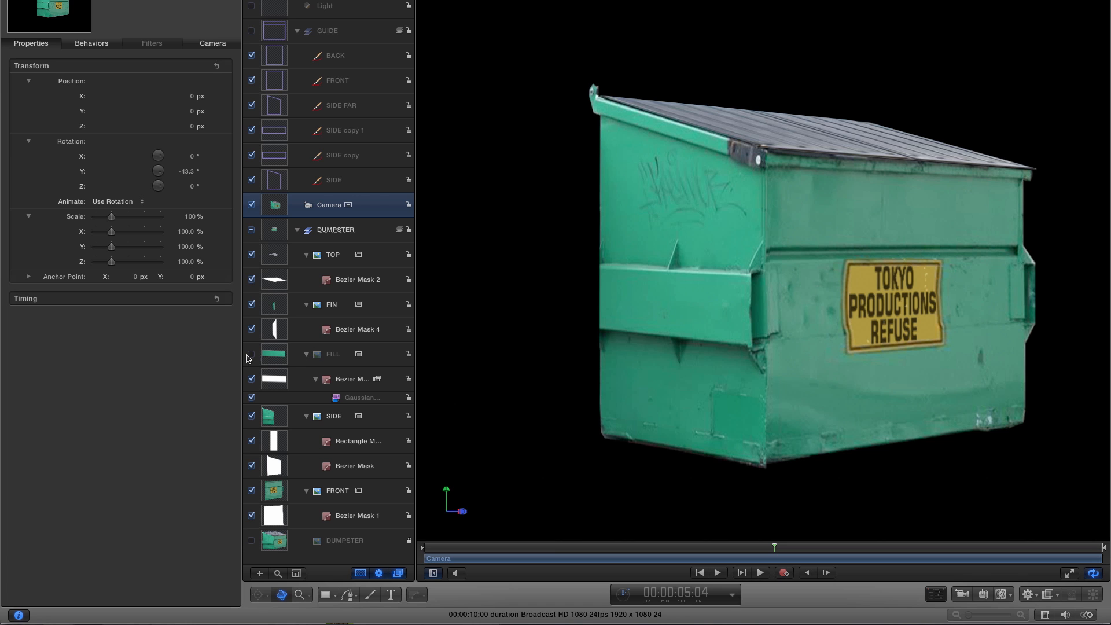
left_click(273, 304)
right_click(274, 304)
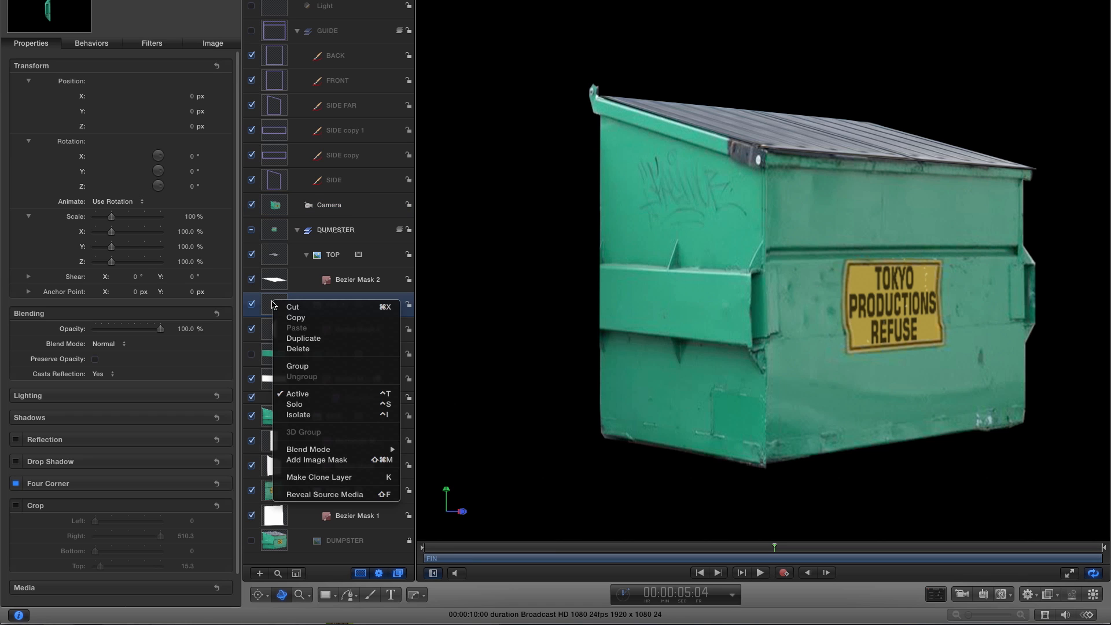
left_click(293, 338)
left_click(34, 44)
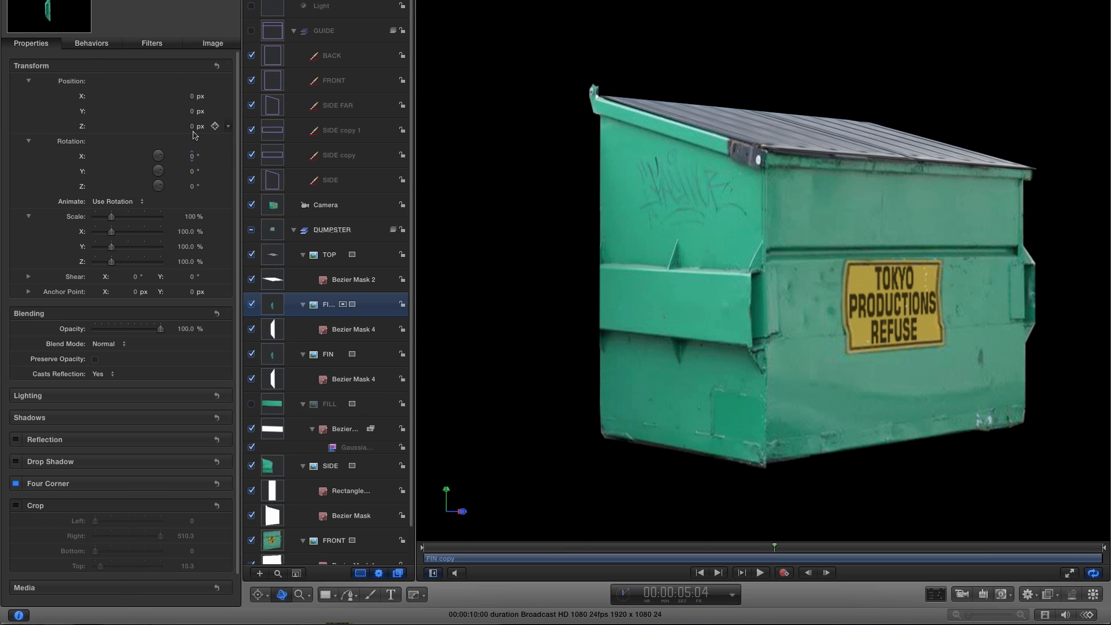
mouse_move(193, 126)
left_mouse_down()
mouse_move(141, 126)
mouse_move(182, 124)
left_mouse_up()
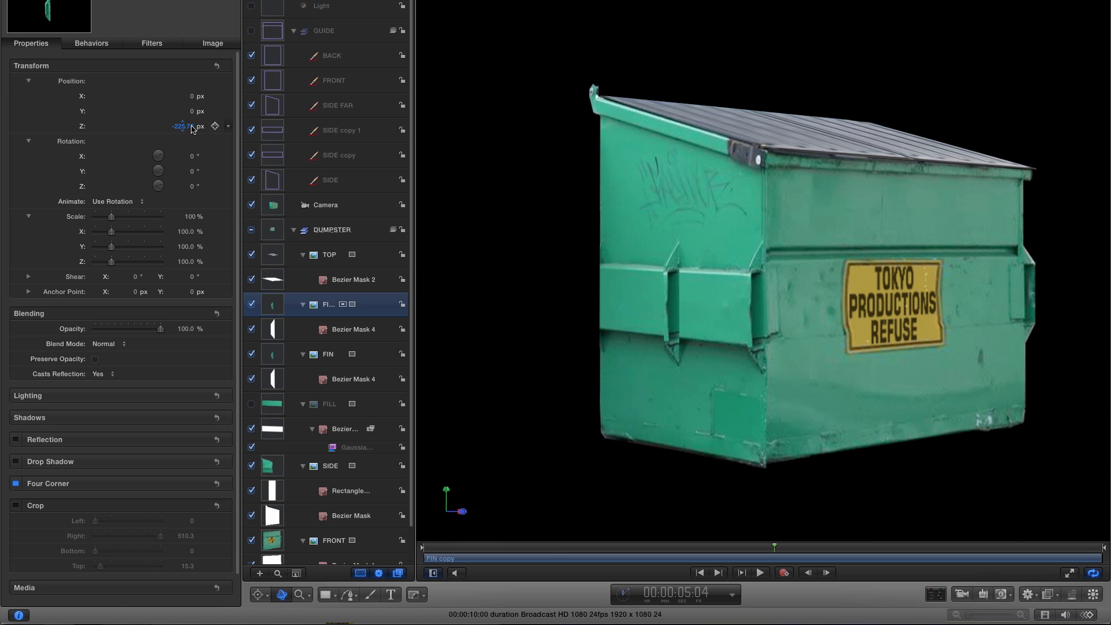
Duplicate the FIN copy and set the new layer's Z position to -463.87 px, at the dumpster's back edge.
right_click(259, 313)
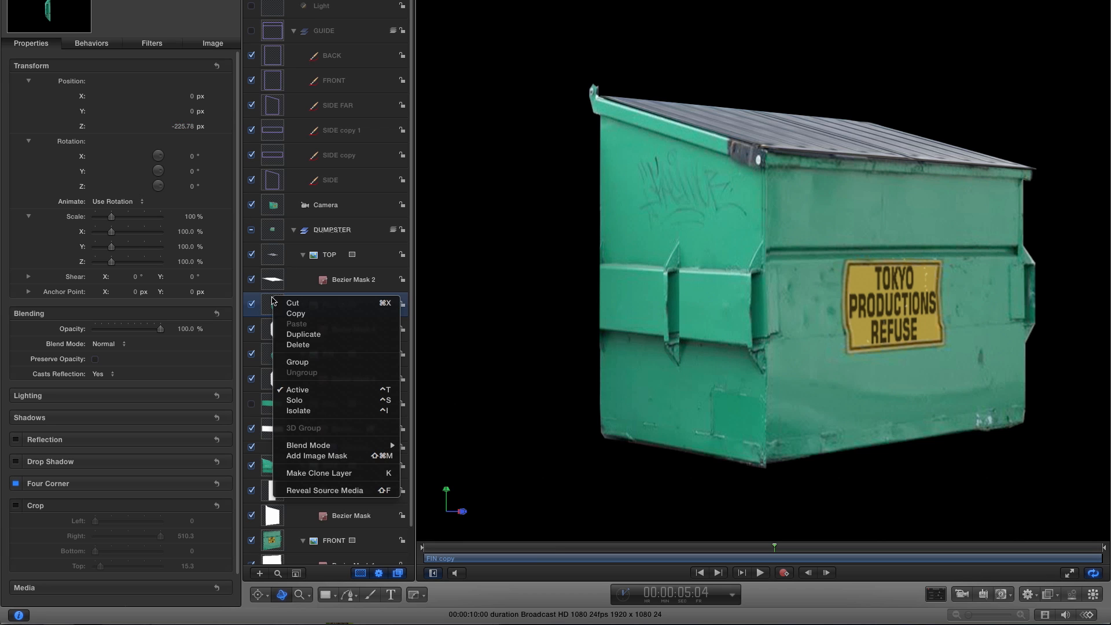
left_click(292, 334)
left_click(45, 47)
mouse_move(184, 132)
left_mouse_down()
mouse_move(150, 131)
mouse_move(181, 126)
left_mouse_up()
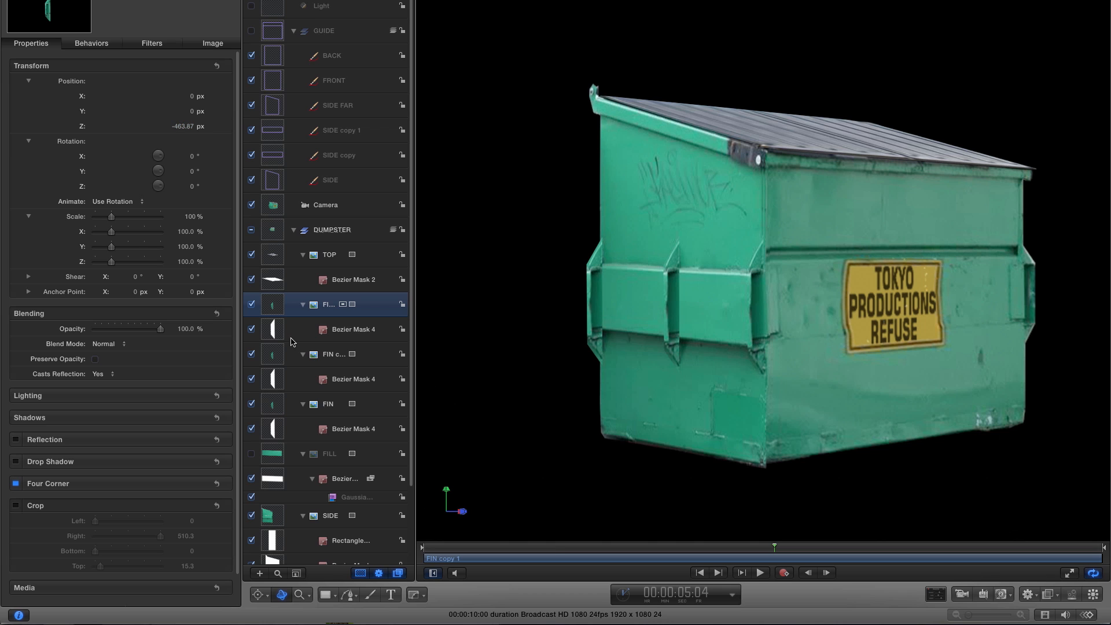
Inspect the three fins with the FILL layer temporarily shown and the camera rotated to -42.1° on Y.
left_click(251, 455)
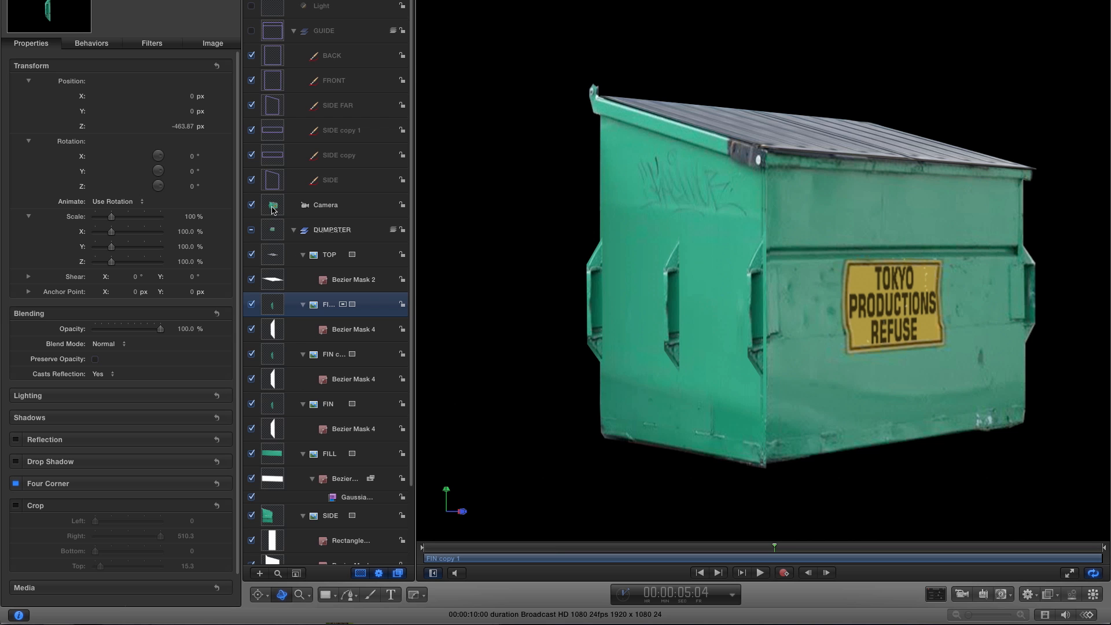
left_click(273, 210)
mouse_move(186, 172)
left_mouse_down()
mouse_move(168, 172)
mouse_move(186, 171)
left_mouse_up()
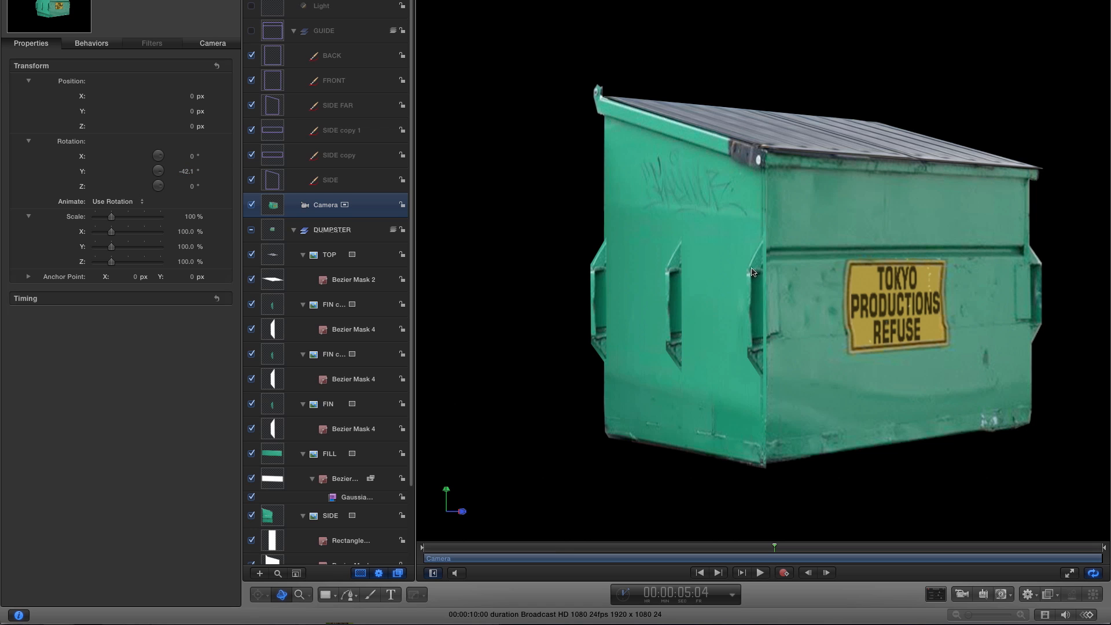
left_click(590, 272)
left_click(251, 454)
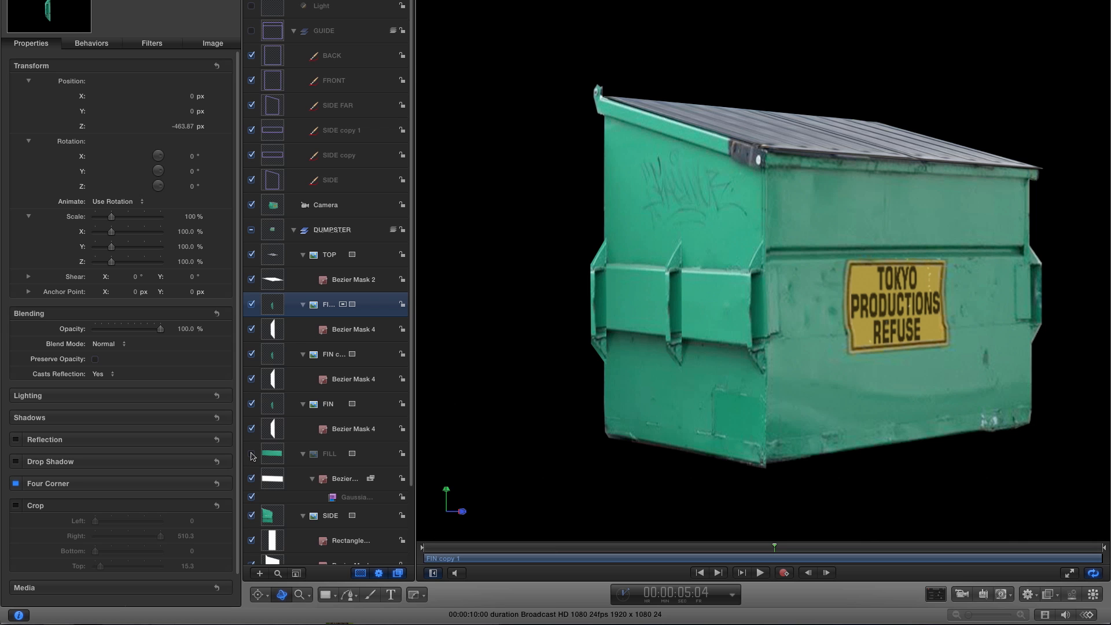
Duplicate the SIDE layer and move the copy to the top of the DUMPSTER group.
left_click(370, 524)
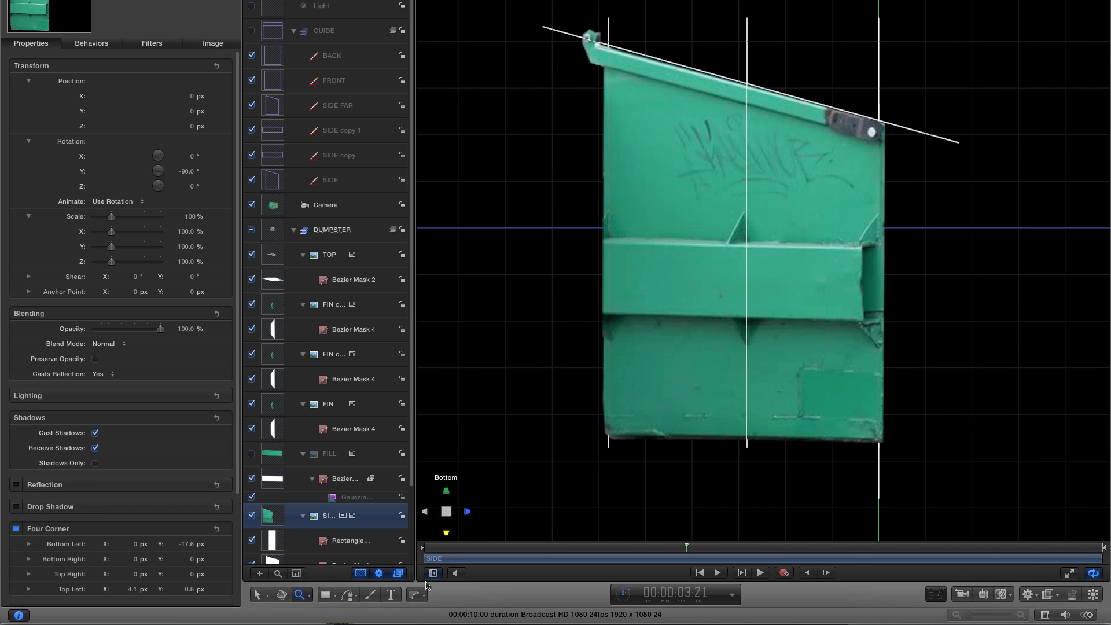
scroll(411, 486, "down", 3)
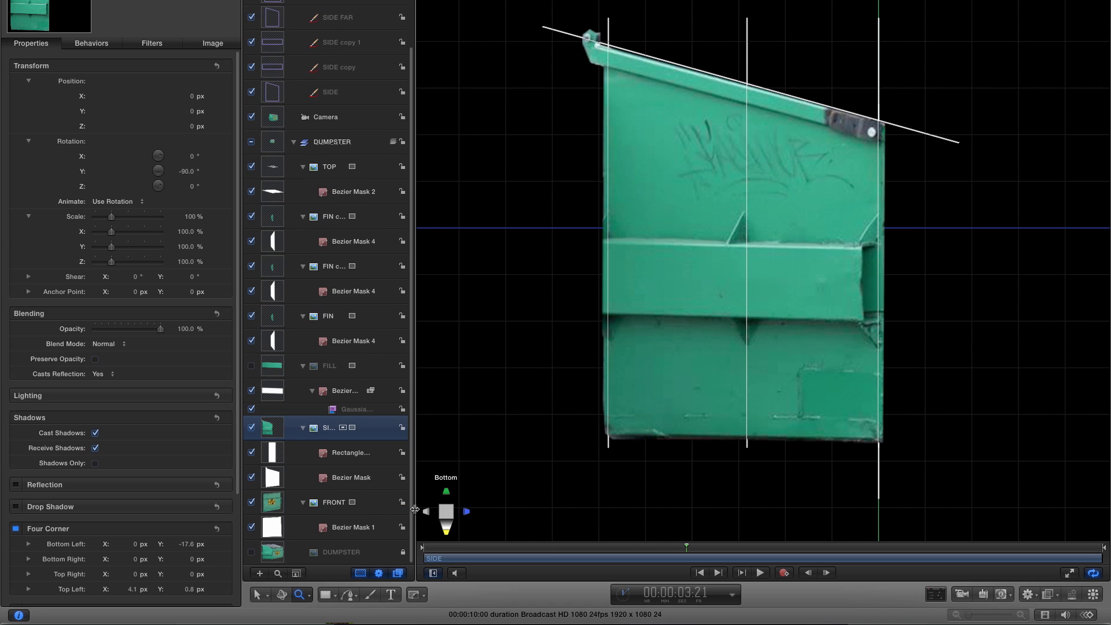
left_click_drag(415, 501, 426, 501)
right_click(277, 428)
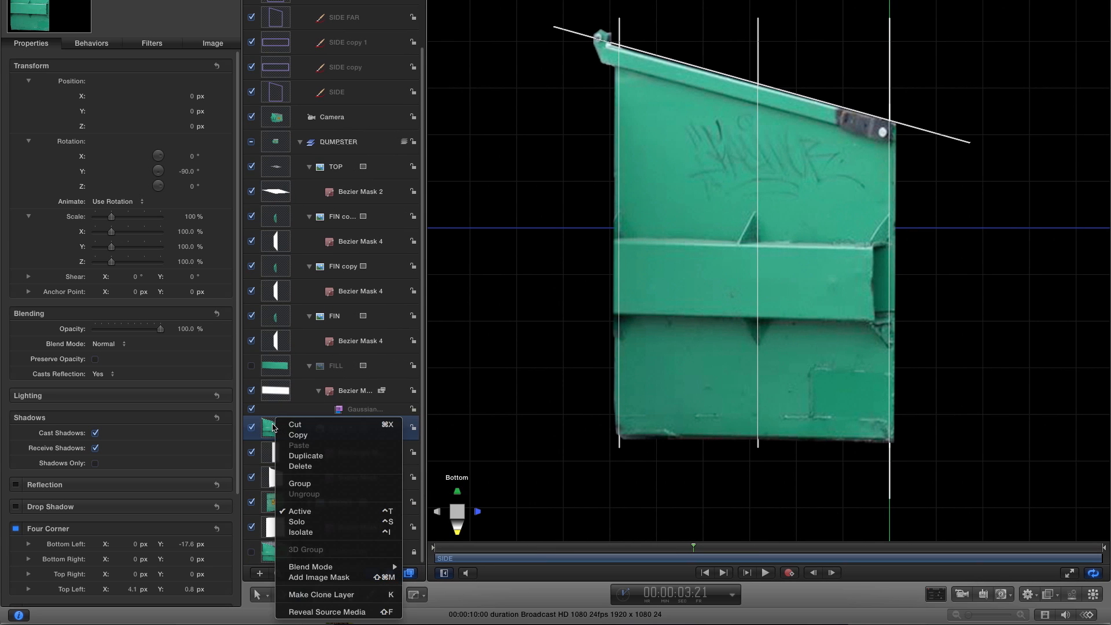
left_click(293, 456)
left_click_drag(275, 432, 277, 154)
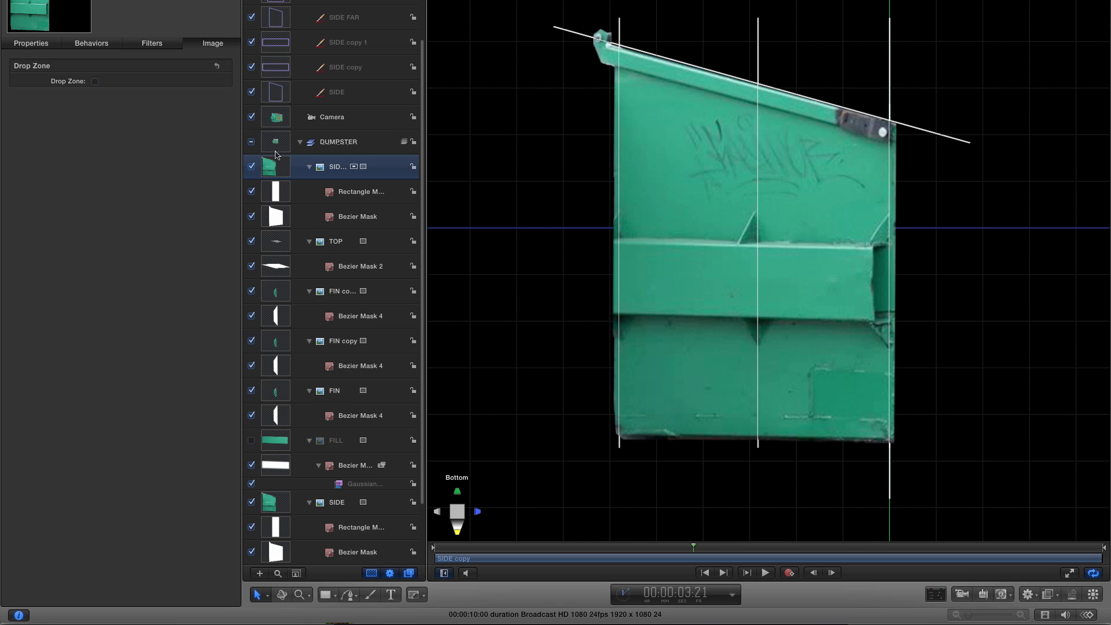
Delete the rectangle mask and the Bezier mask from the SIDE copy layer.
left_click(278, 192)
left_click(278, 217, "shift")
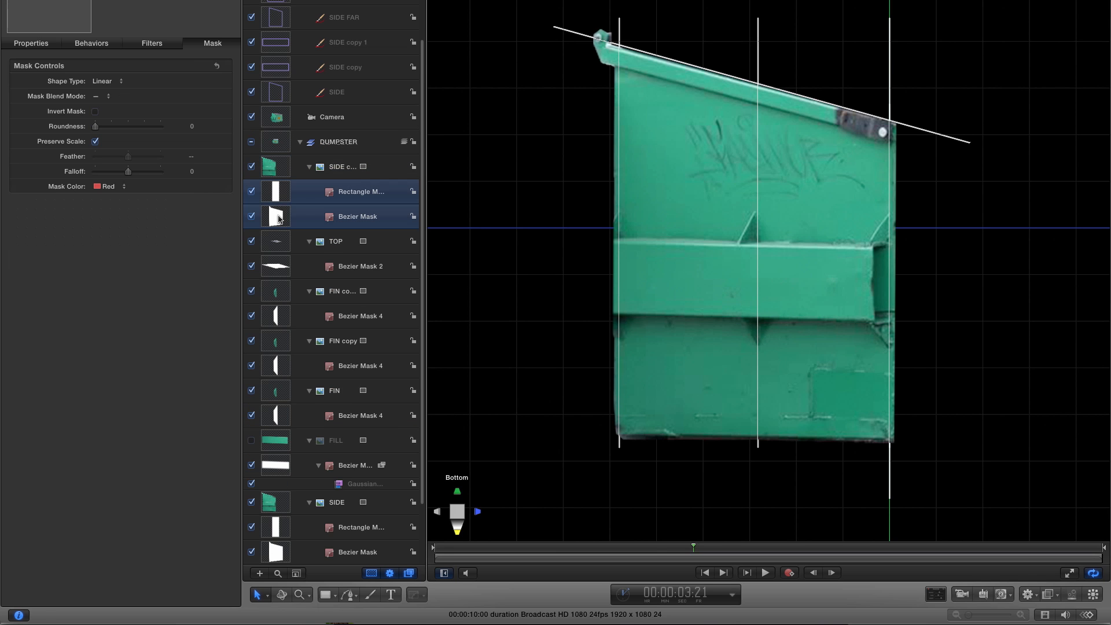
key("Delete")
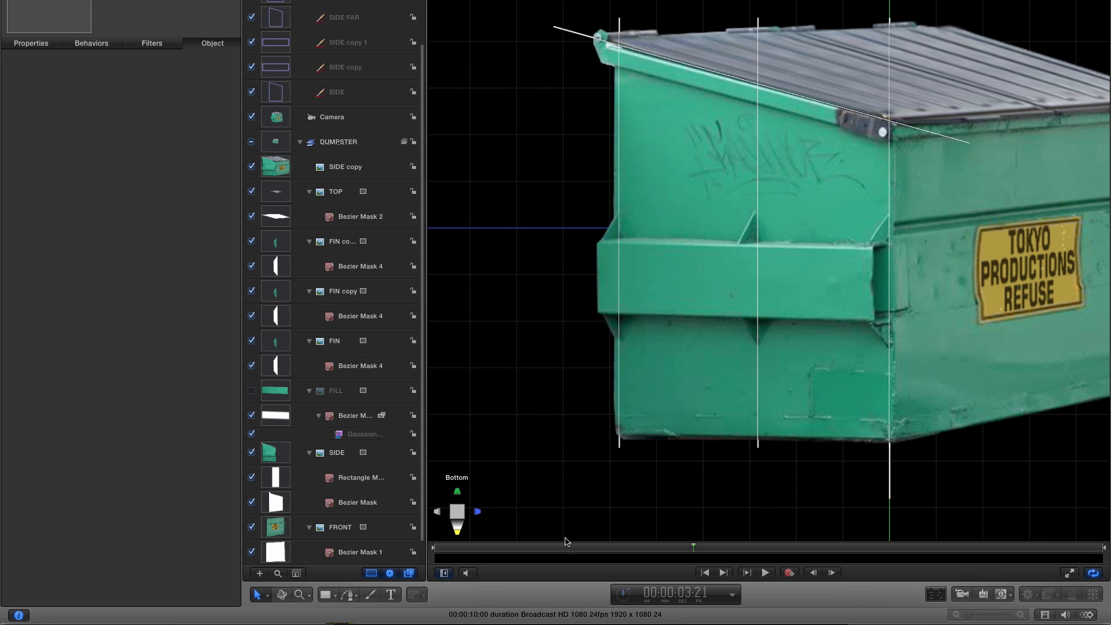
Draw a closed four-point Bezier mask around the horizontal rail on the SIDE copy layer.
left_click(279, 163)
left_click(416, 595)
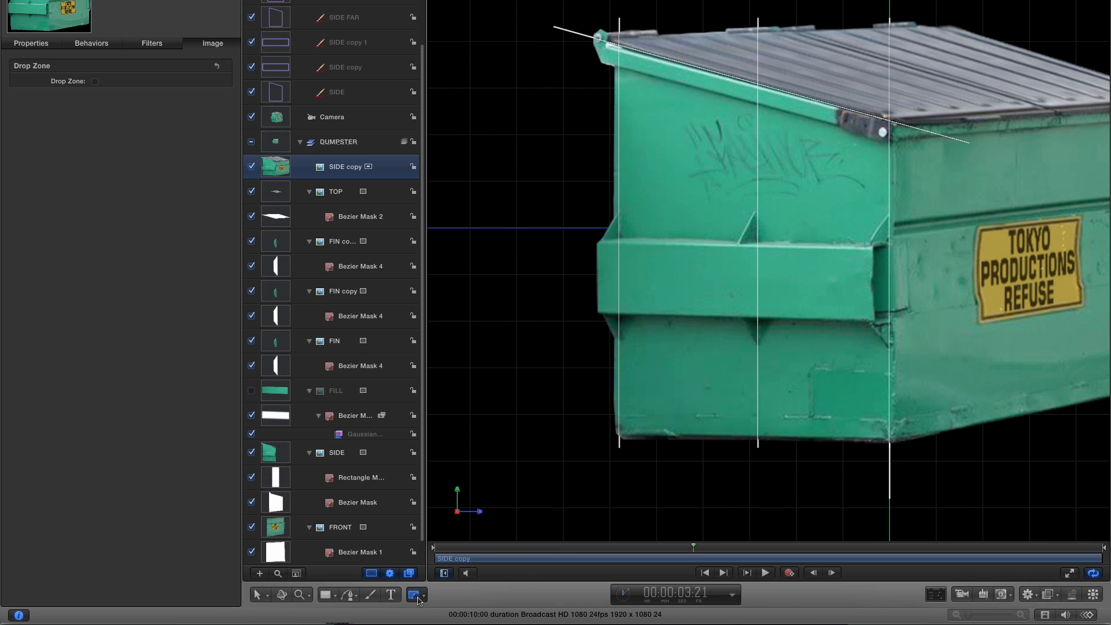
left_click(599, 244)
left_click(871, 249)
left_click(873, 320)
left_click(598, 316)
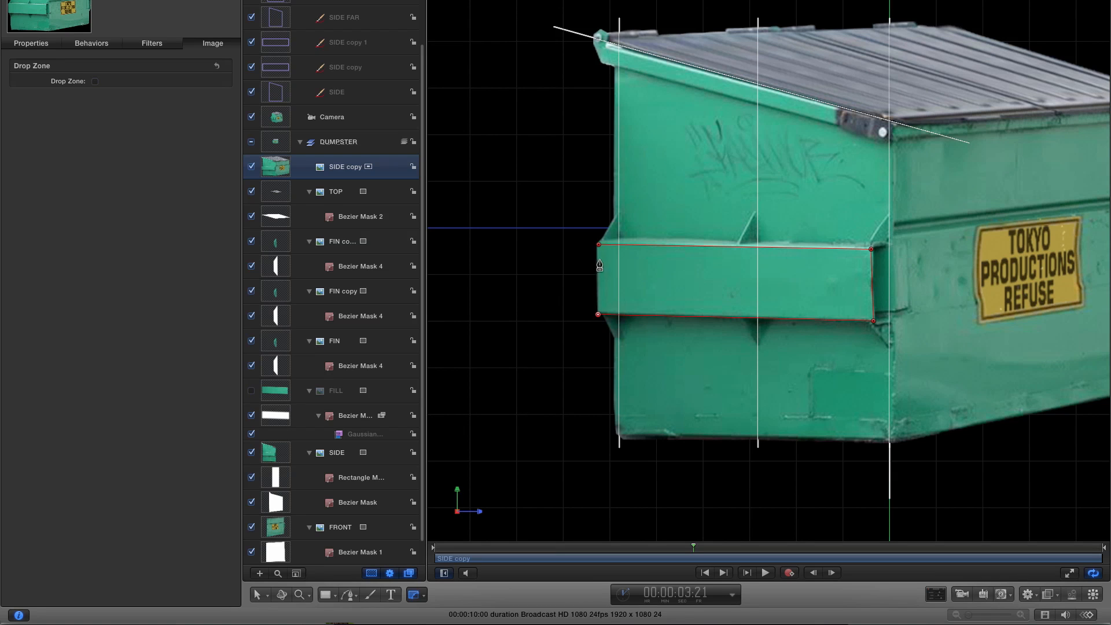
left_click(599, 248)
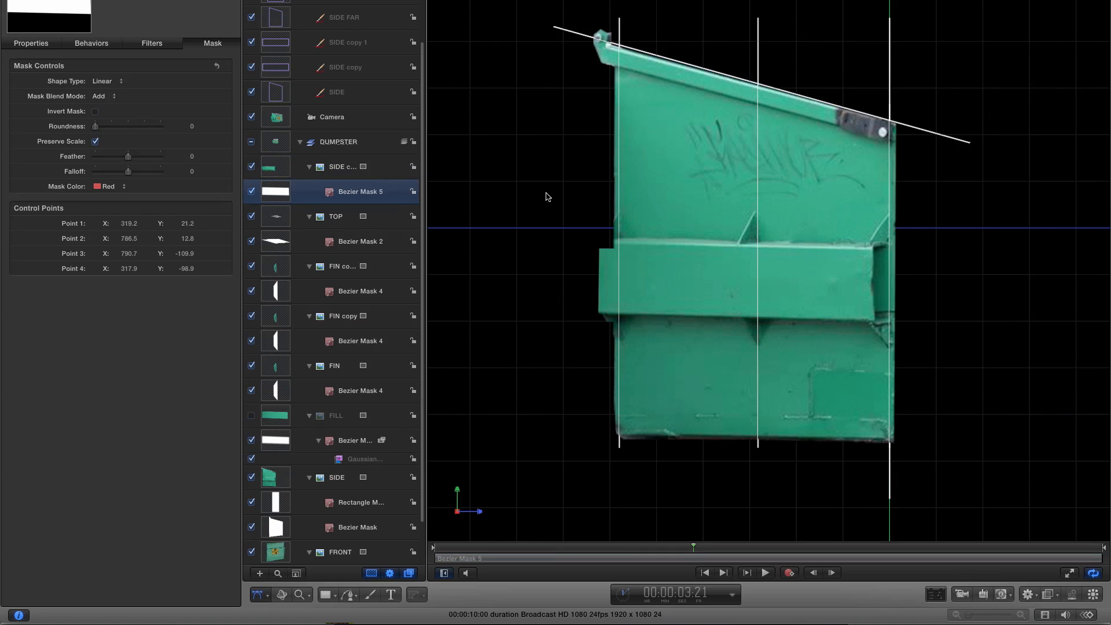
Show the GUIDE group and align the masked SIDE copy rail with the horizontal rectangle guide.
scroll(324, 87, "up", 4)
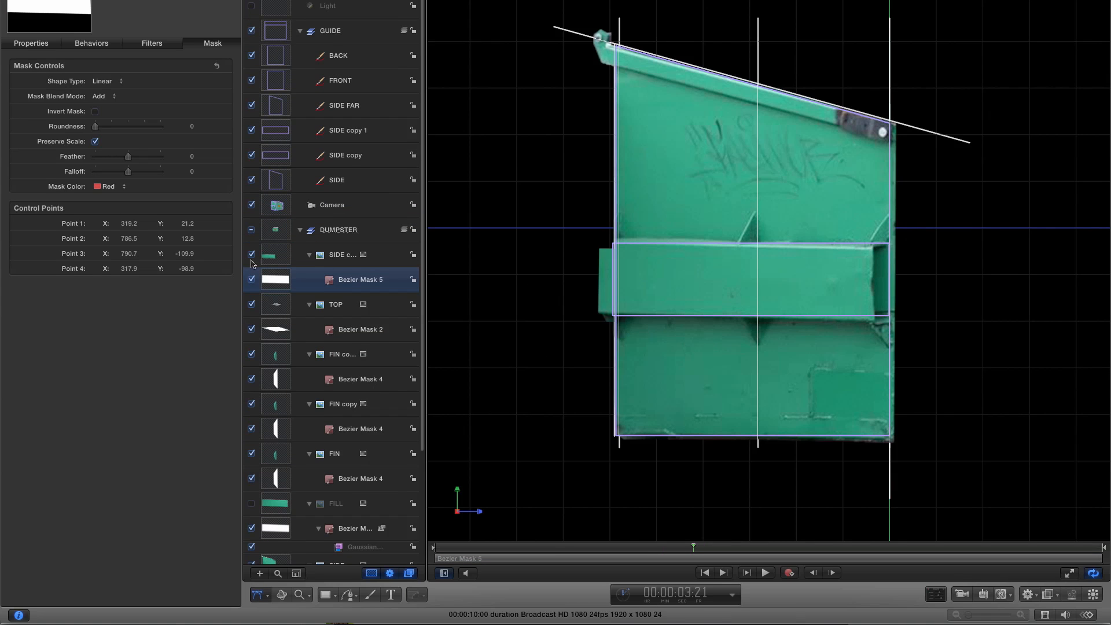
left_click(270, 256)
left_click(694, 283)
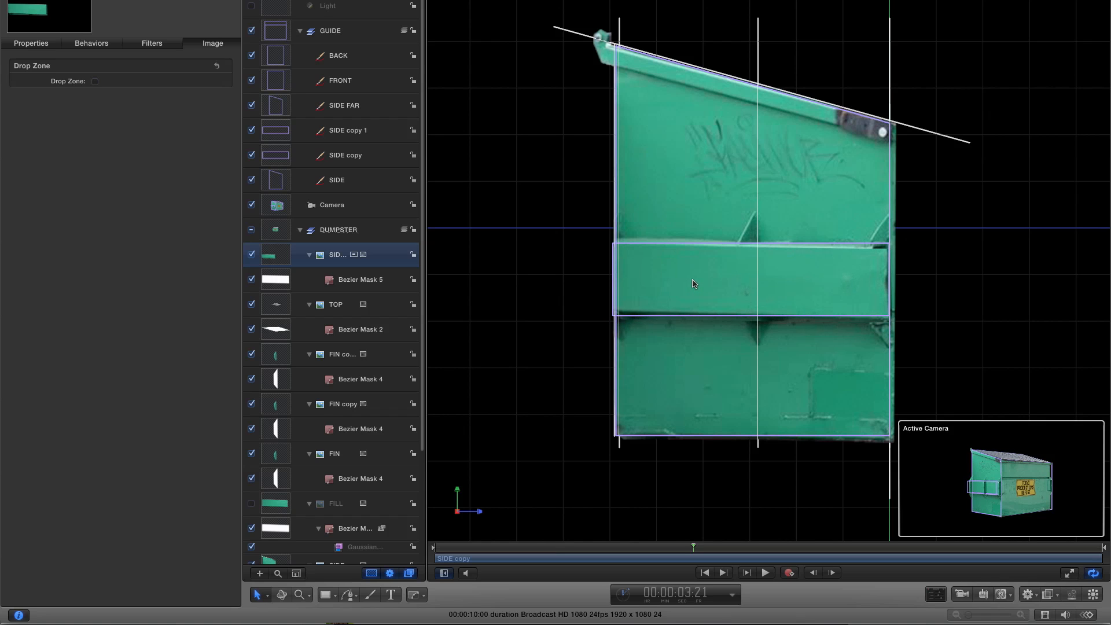
Hide the original SIDE layer and crop the SIDE copy to Bottom 205.0 and Top 377.3.
scroll(426, 440, "down", 5)
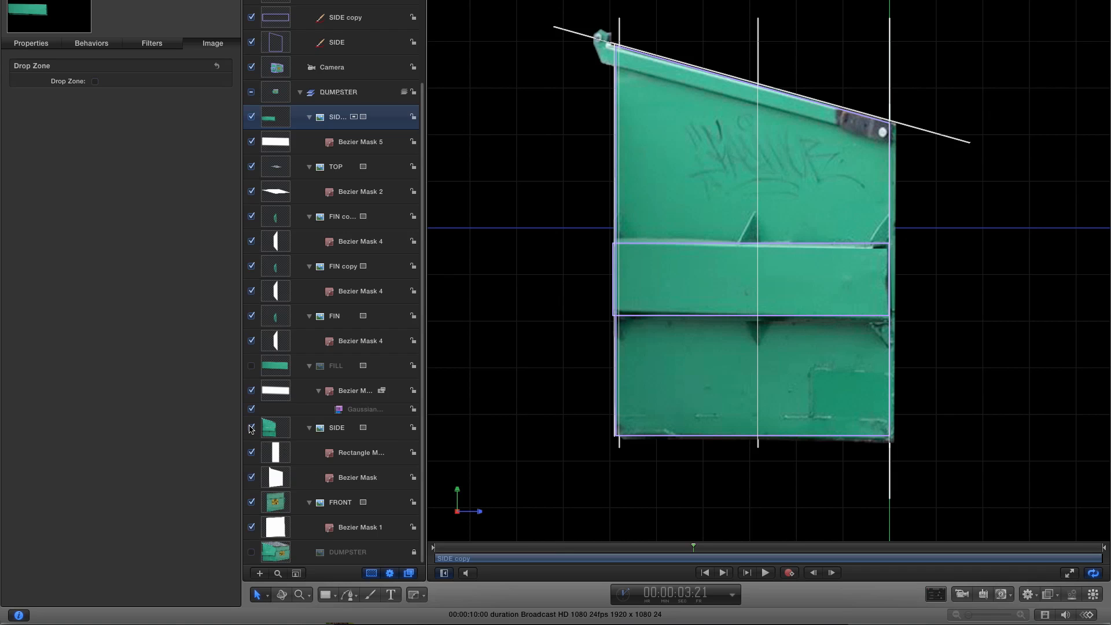
left_click(252, 428)
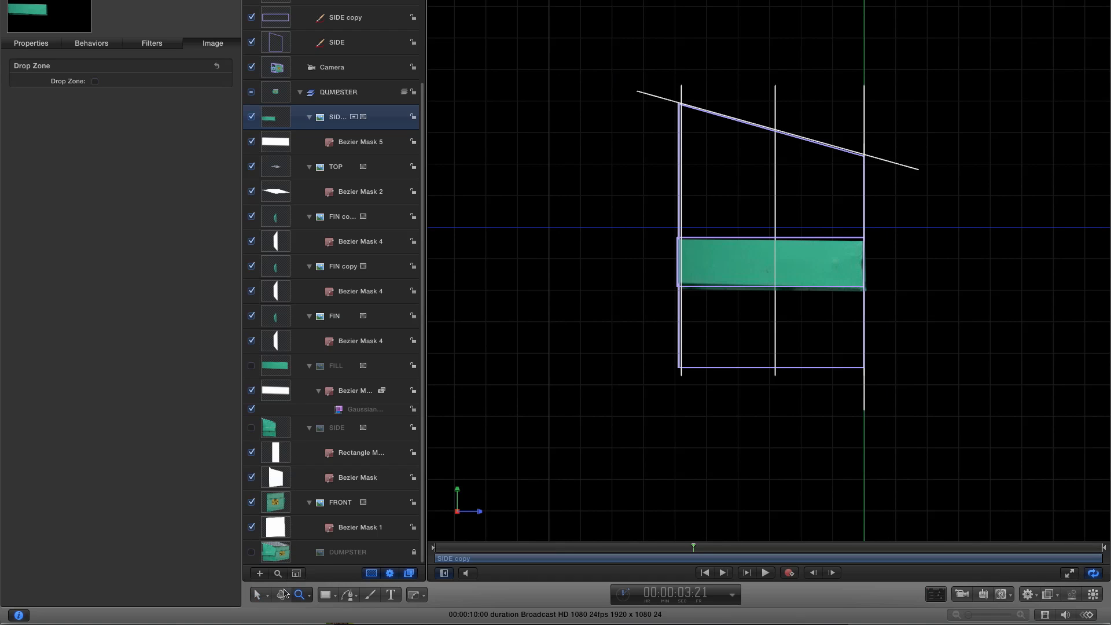
left_click(258, 596)
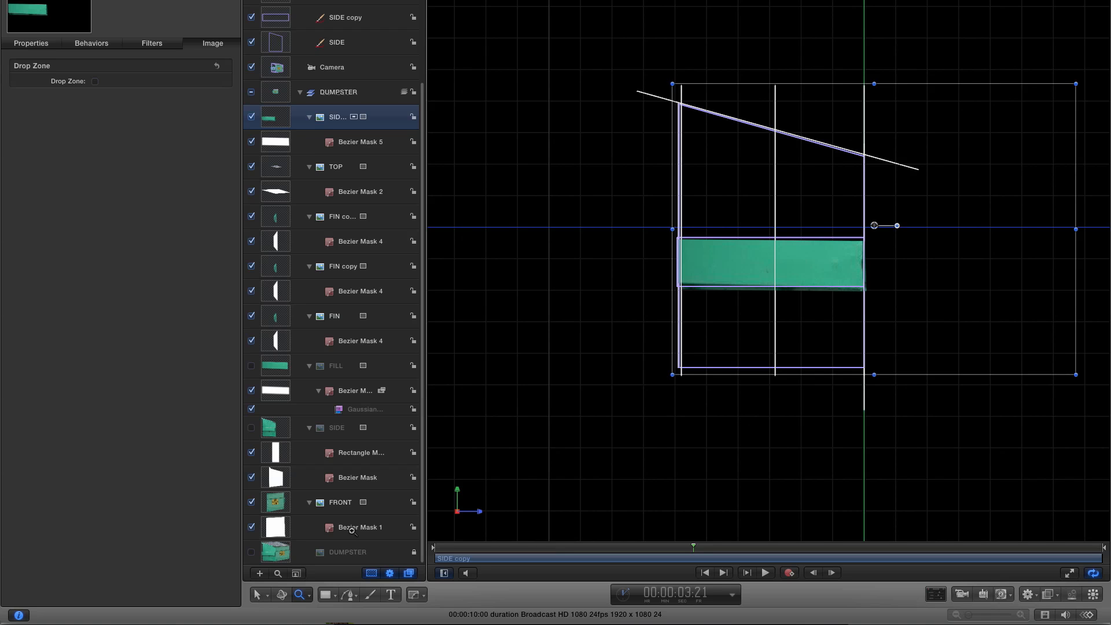
left_click(39, 46)
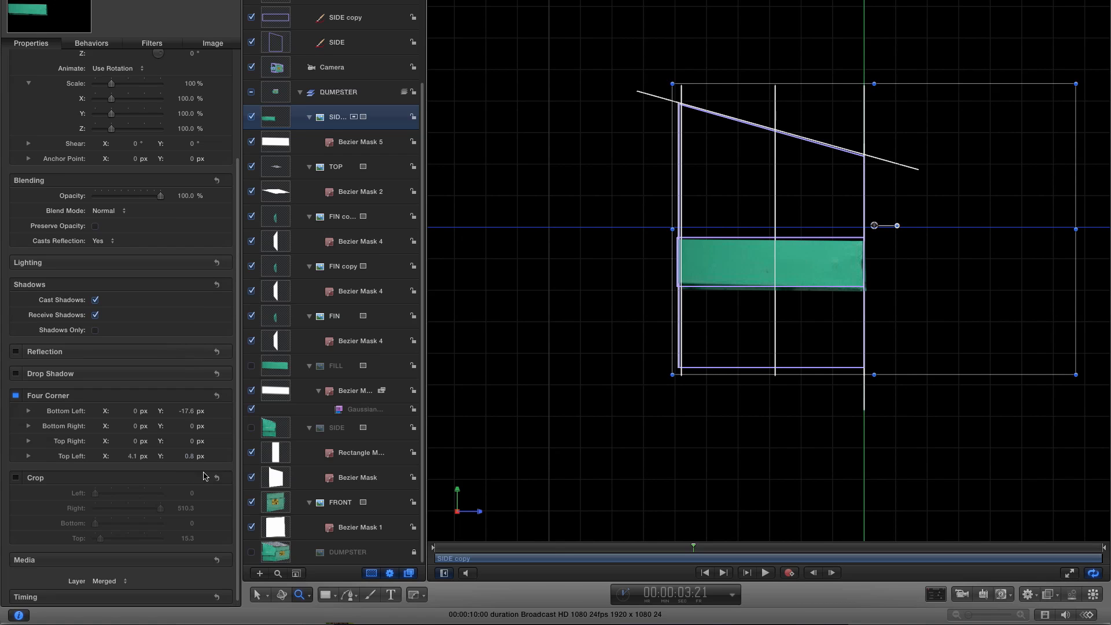
left_click(16, 478)
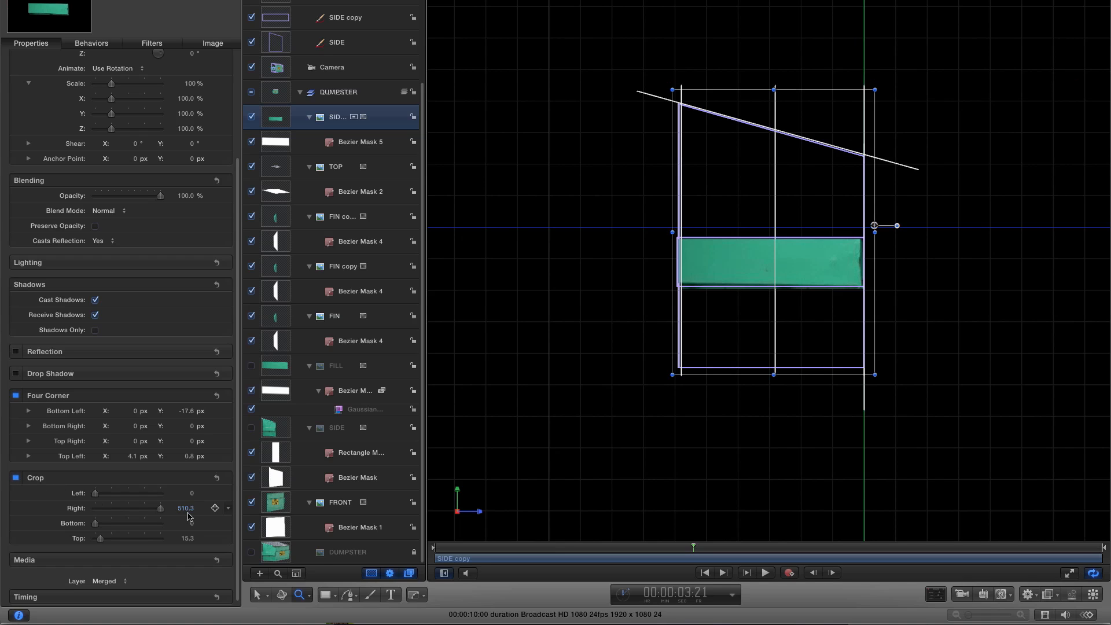
left_click_drag(189, 523, 395, 537)
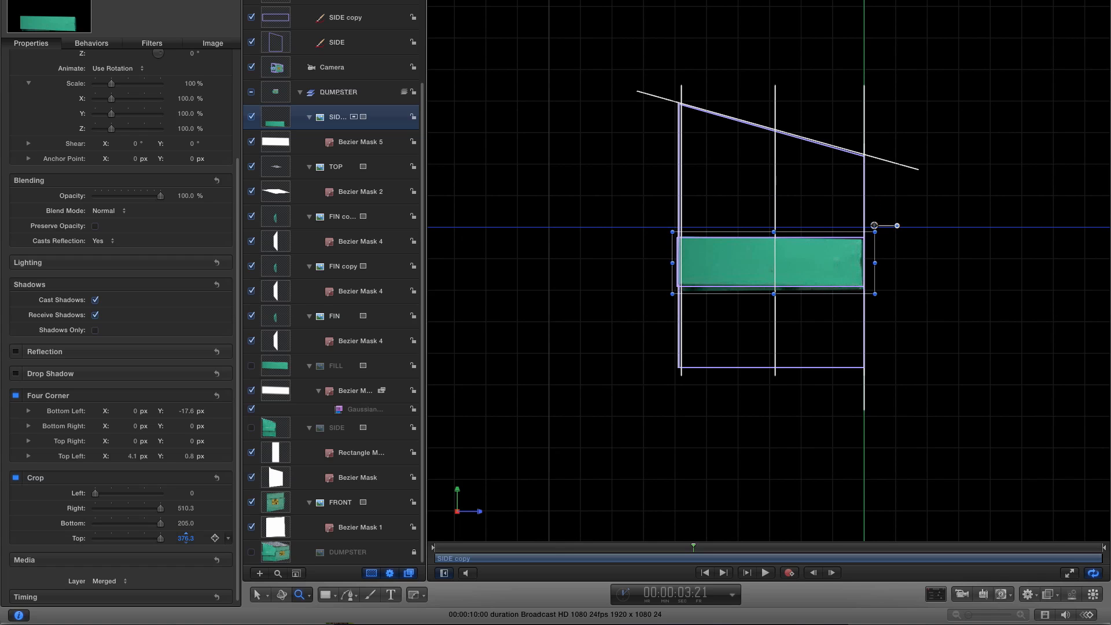
Set the SIDE copy's Four Corner Bottom Left Y to -23.7 px and Top Right Y to 8.0 px, and fit its mask to the guide.
left_click_drag(768, 266, 855, 325)
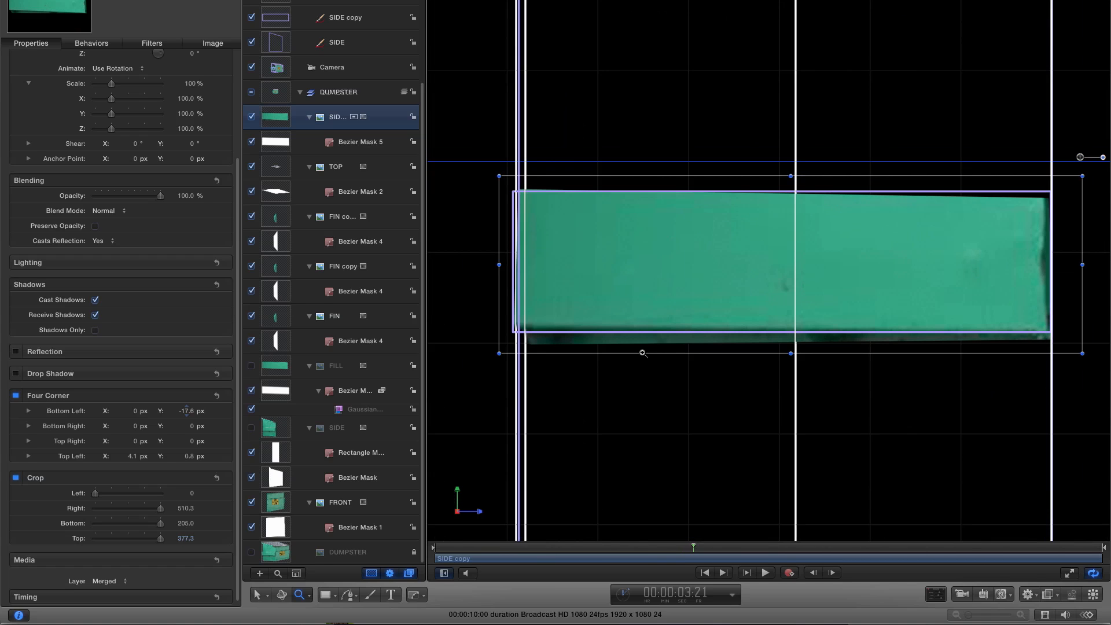
left_click_drag(193, 413, 193, 424)
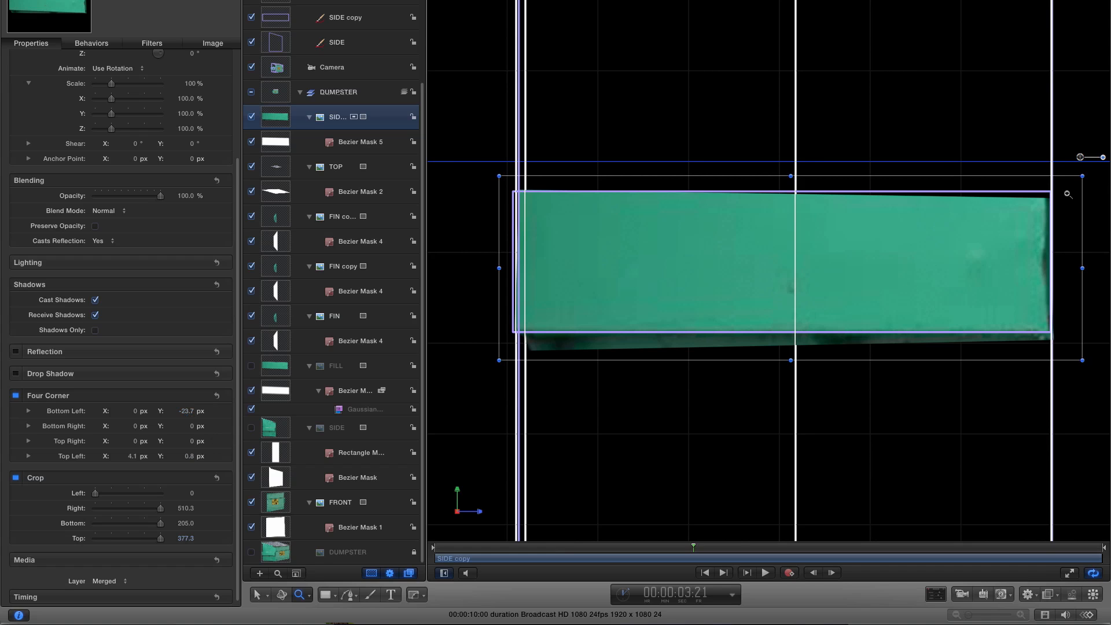
left_click_drag(192, 447, 193, 438)
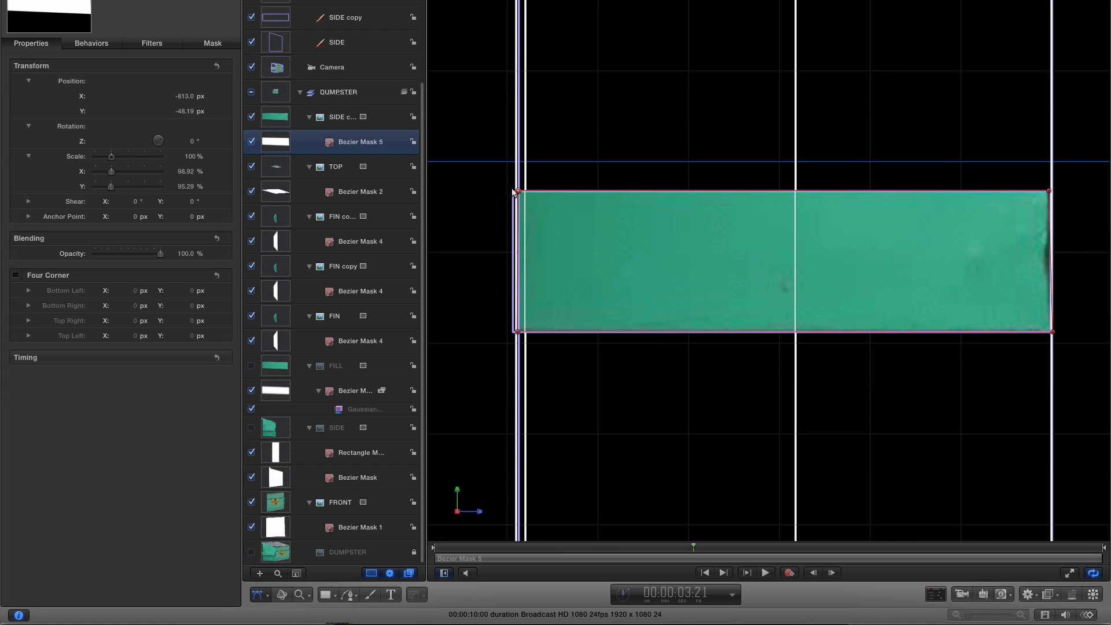
In the front view, shift the SIDE copy outward along X to the outer edge of the fins.
key("ctrl+f")
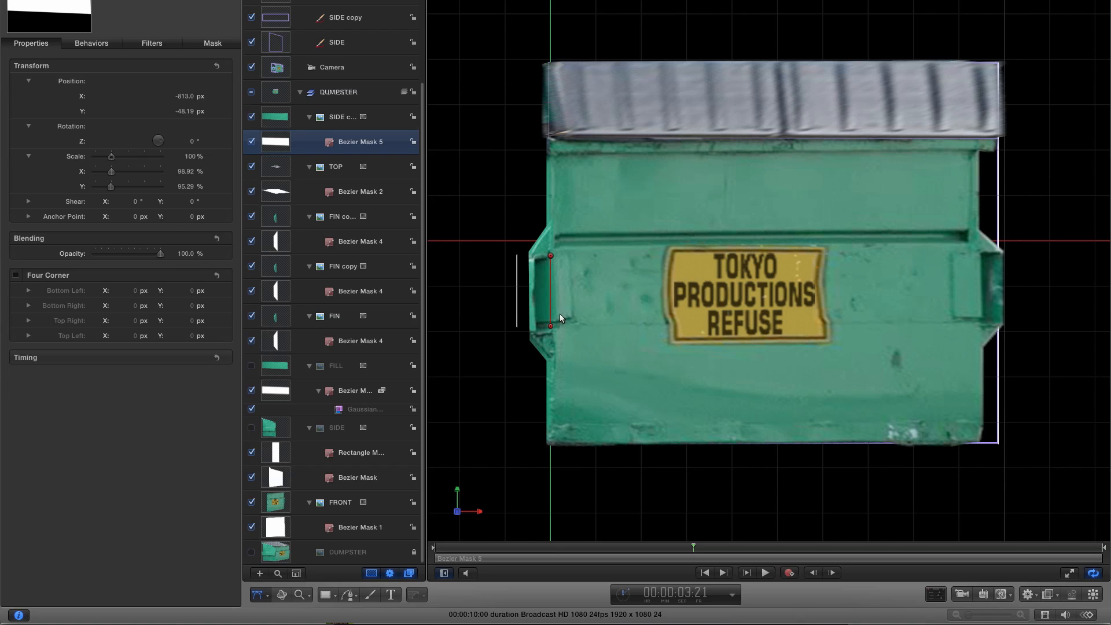
key("Up")
key("z")
left_click_drag(543, 295, 602, 332)
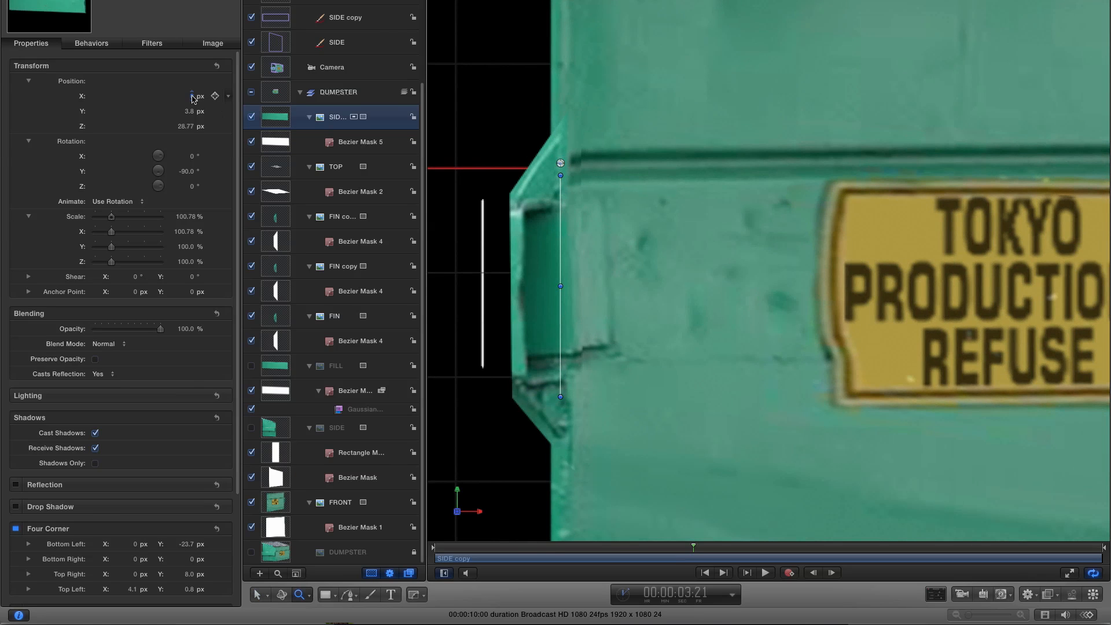
left_click_drag(193, 97, 184, 94)
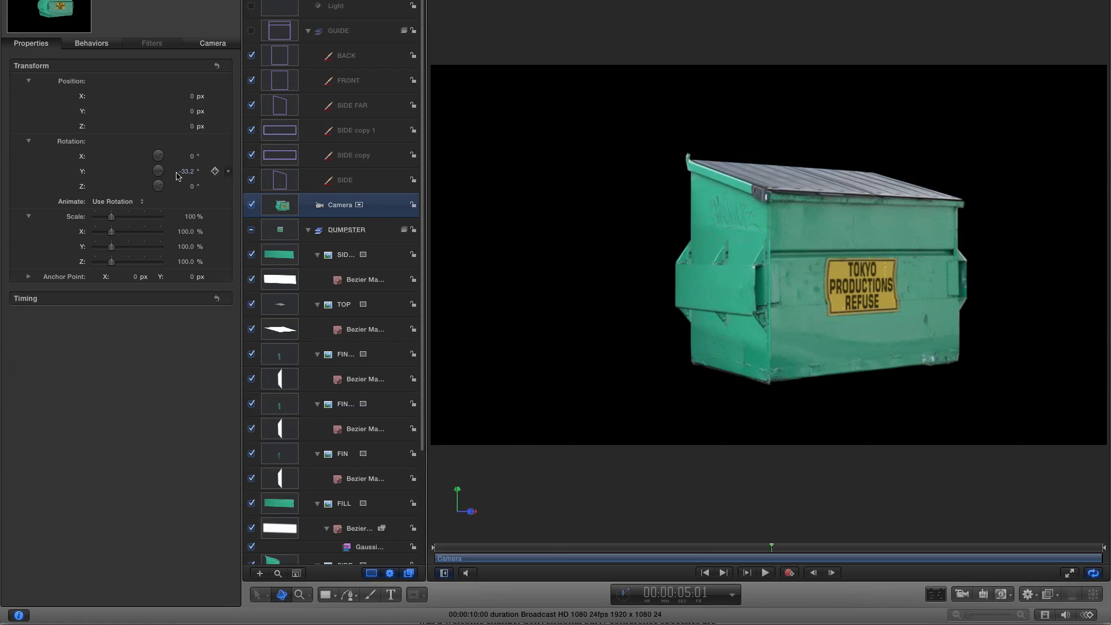
Set the Camera's Y rotation to -32°, enable Shadows on the Light, and hide the Light again.
mouse_move(184, 173)
left_mouse_down()
mouse_move(168, 173)
mouse_move(185, 171)
left_mouse_up()
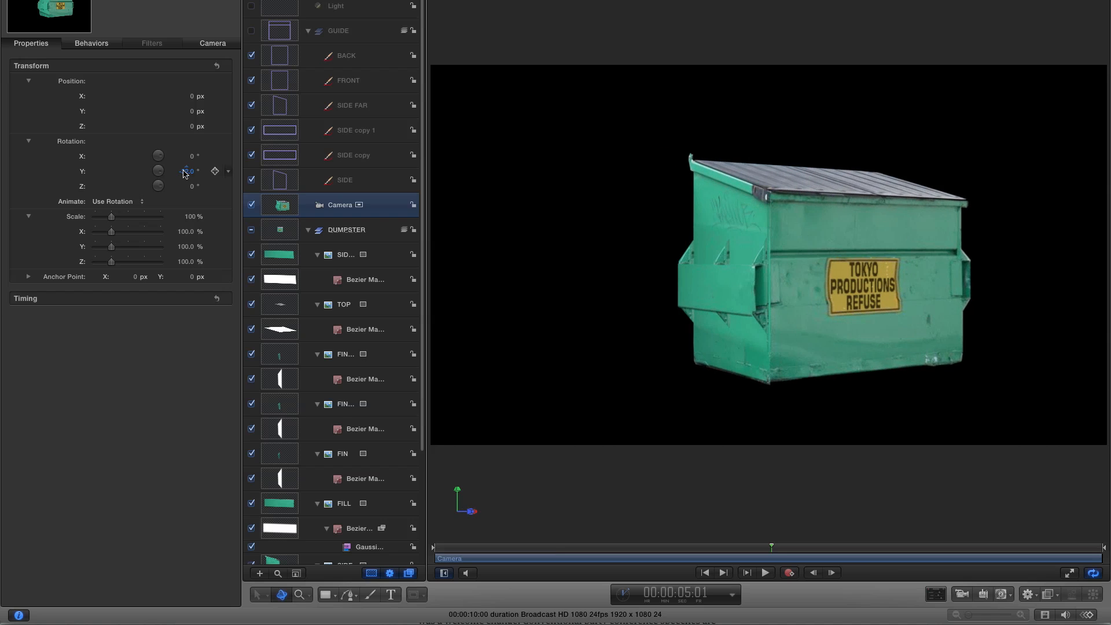
left_click(251, 6)
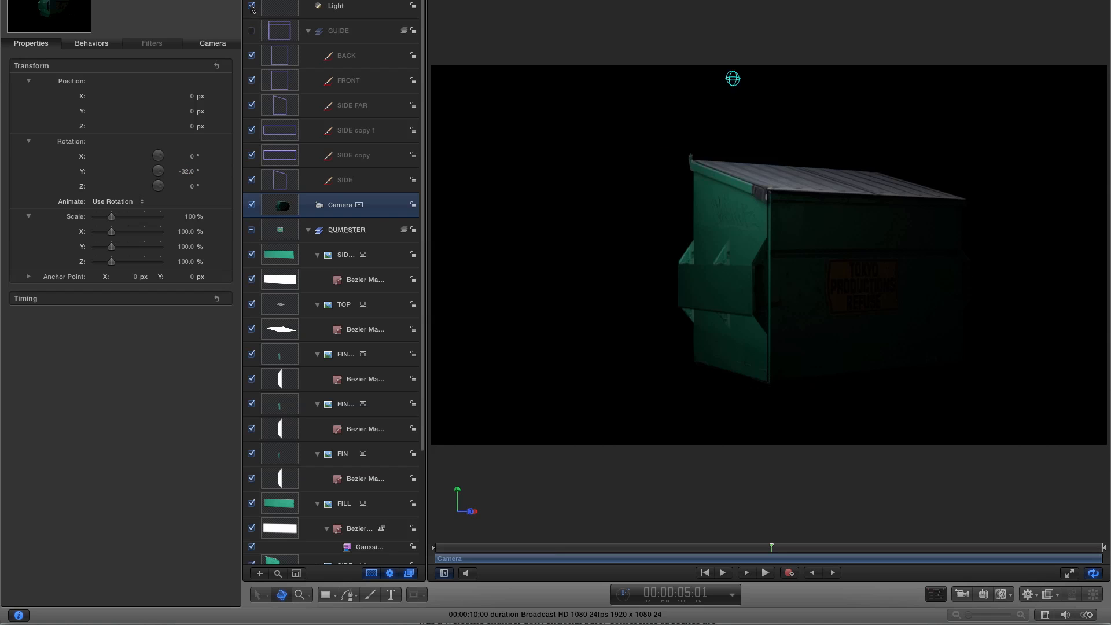
left_click(283, 5)
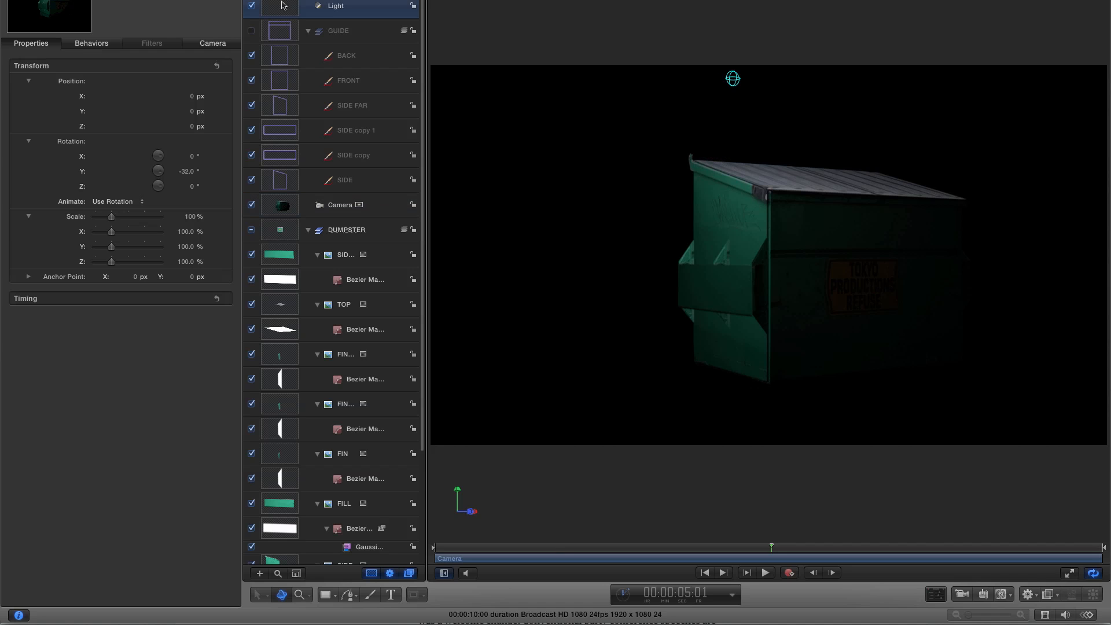
left_click(212, 43)
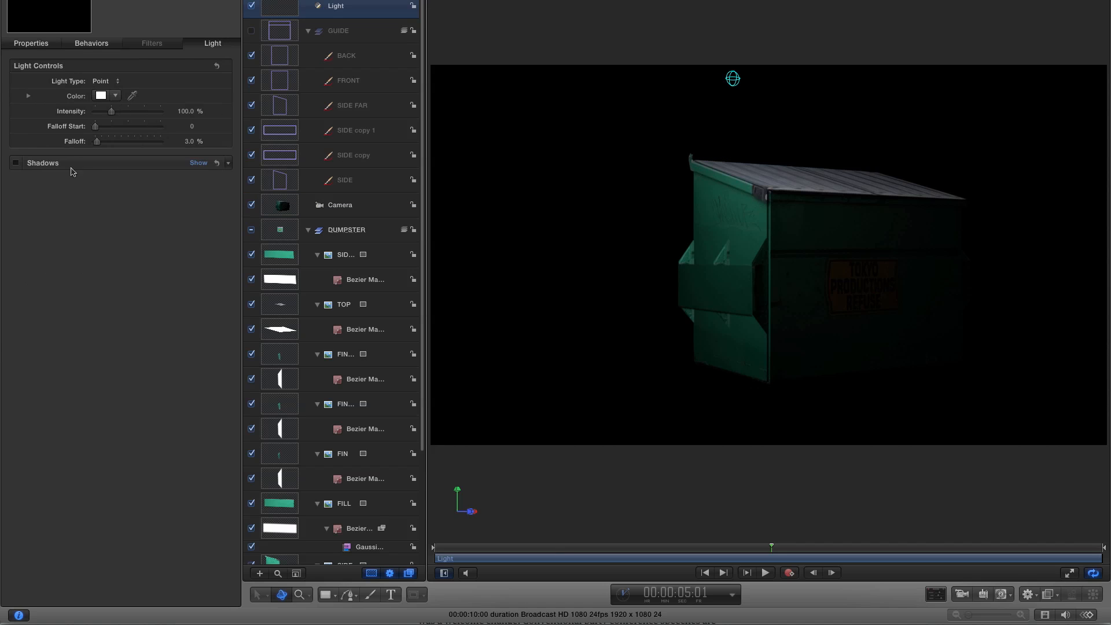
left_click(16, 163)
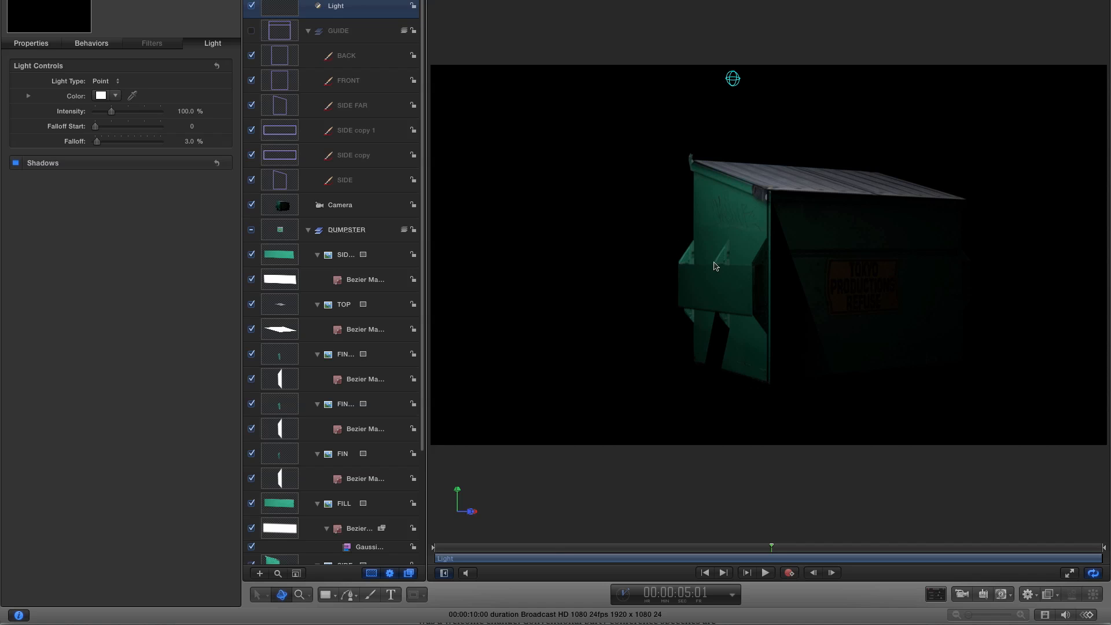
left_click(252, 6)
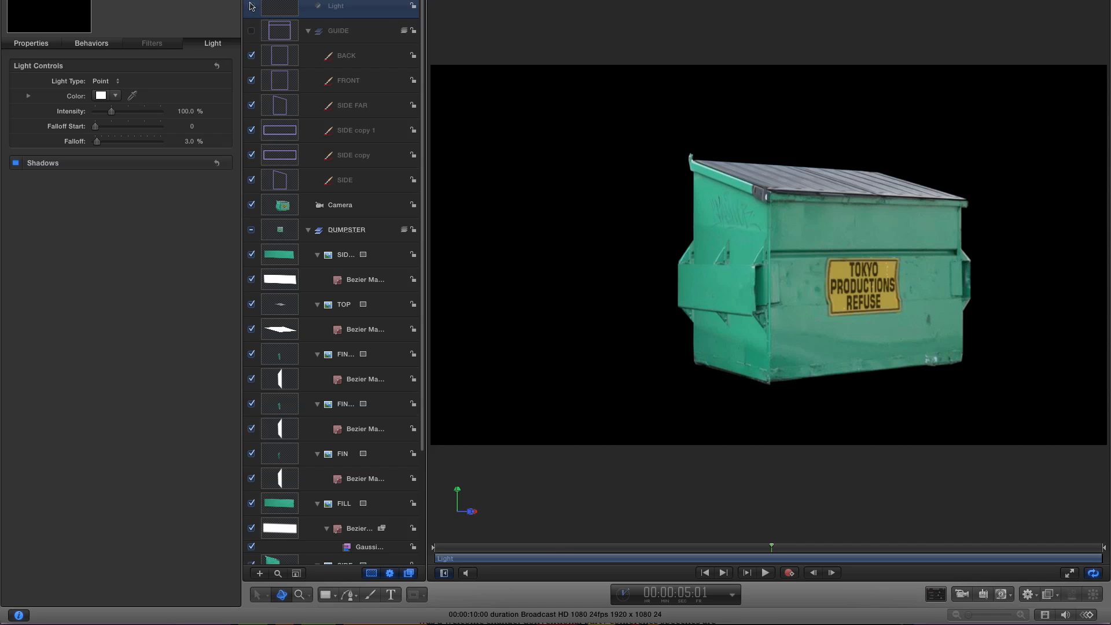
Duplicate the SIDE copy rail and set the duplicate's X rotation to 90°.
left_click(279, 259)
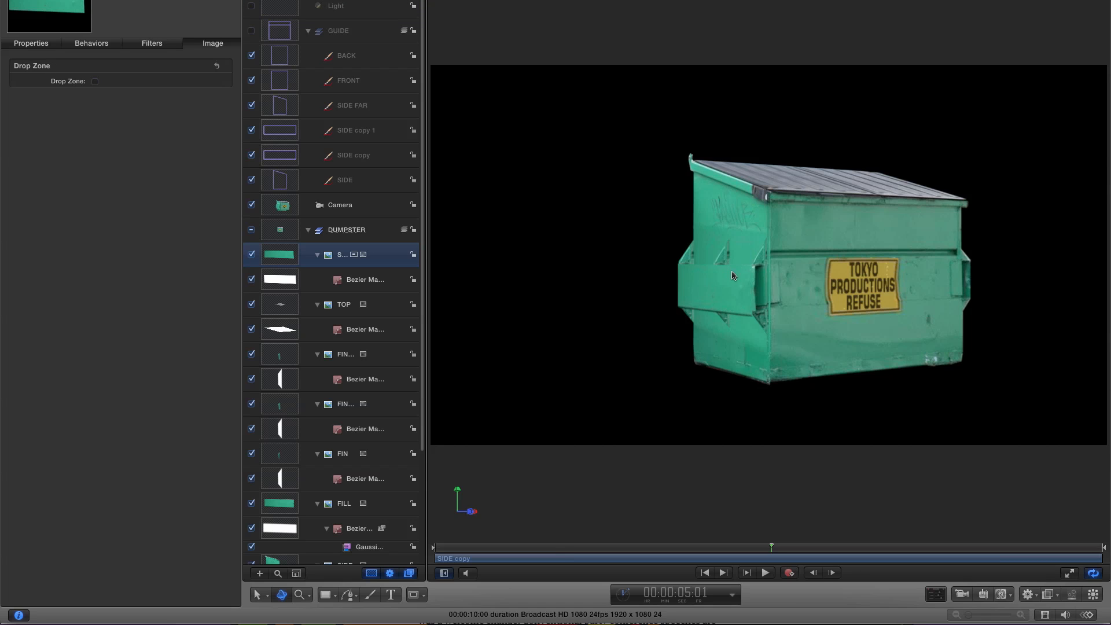
right_click(277, 254)
left_click(310, 288)
left_click(35, 44)
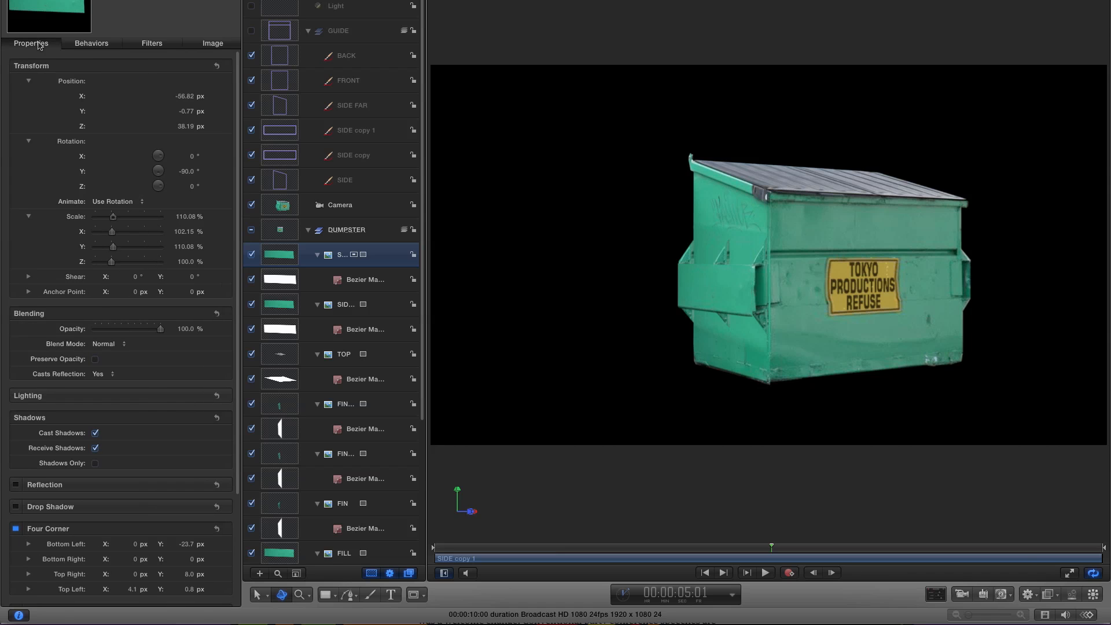
left_click(192, 156)
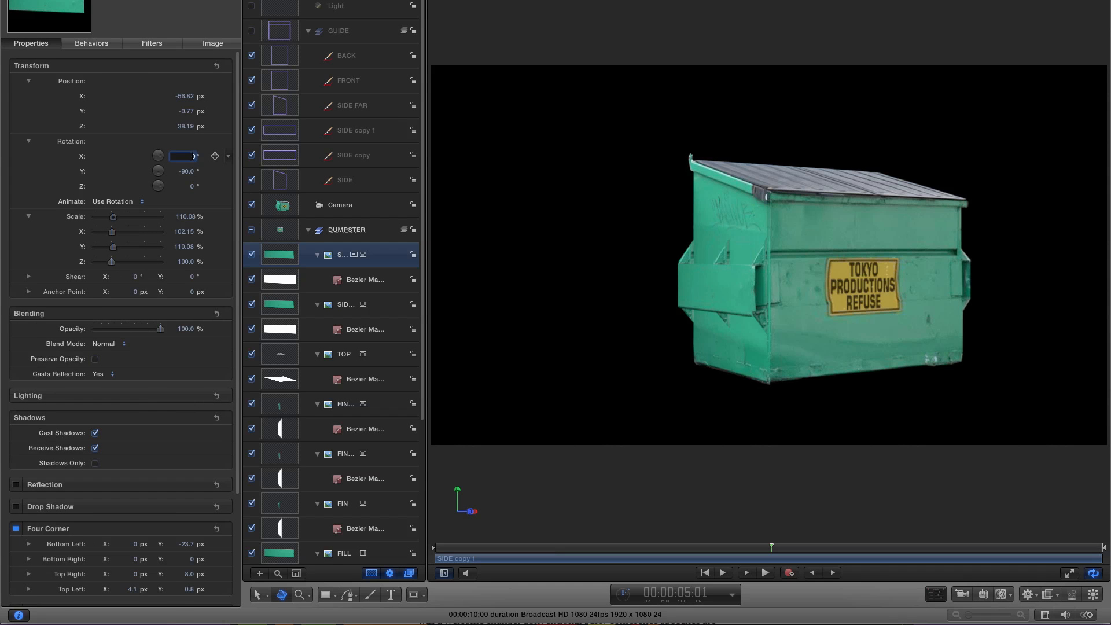
key("Return")
key("ctrl+t")
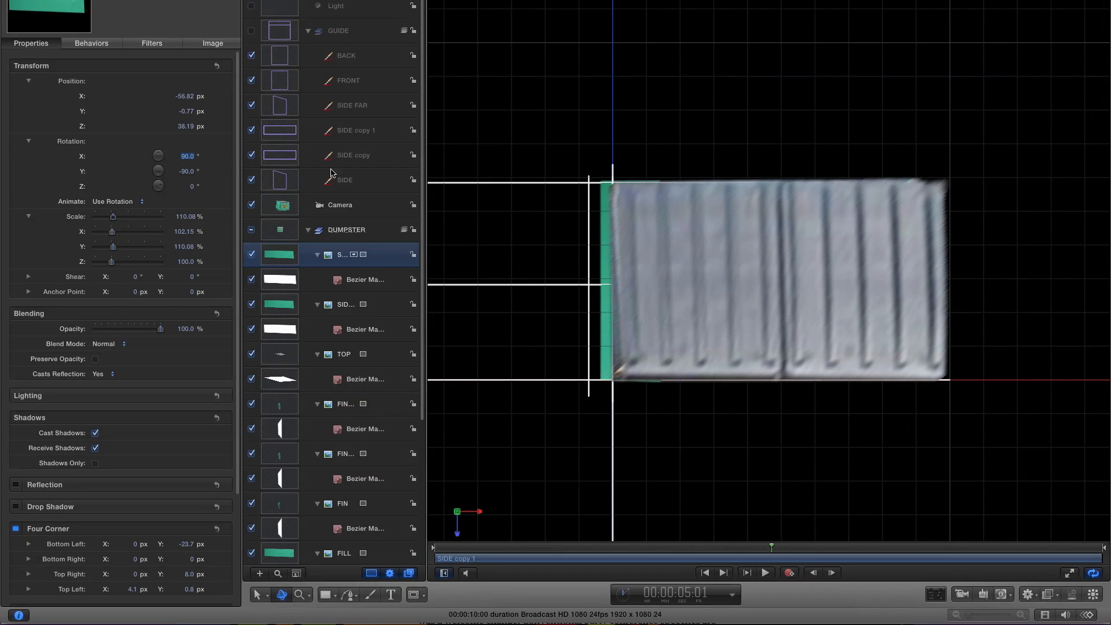
Position the rotated rail duplicate across the top of the fins at X -85.6 px and Y -21.6 px.
left_click_drag(188, 97, 187, 97)
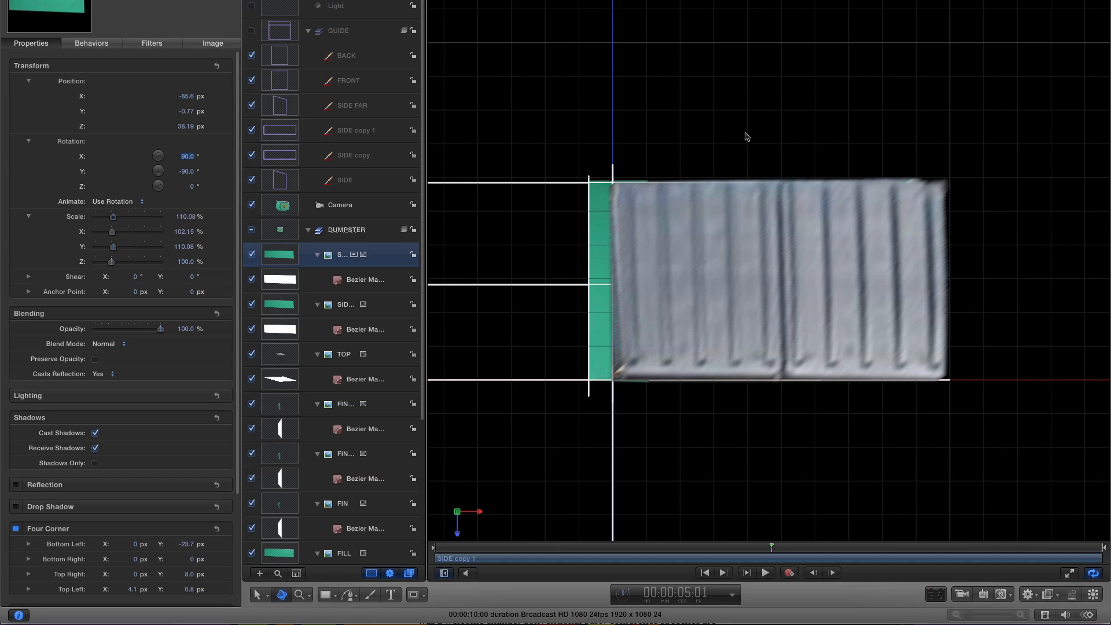
key("ctrl+f")
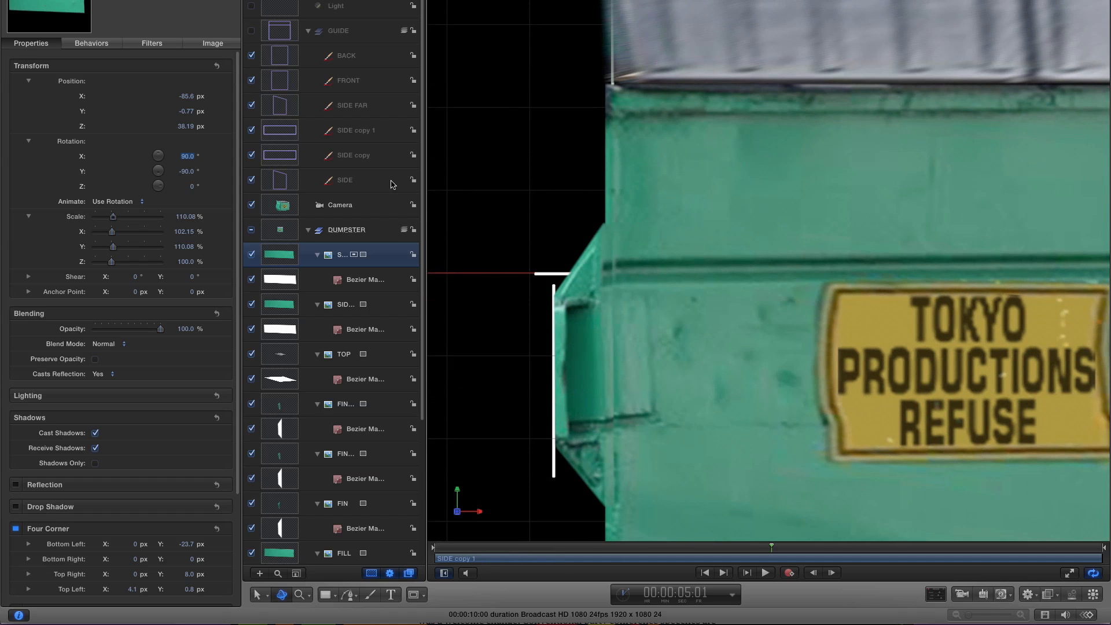
left_click_drag(186, 111, 187, 111)
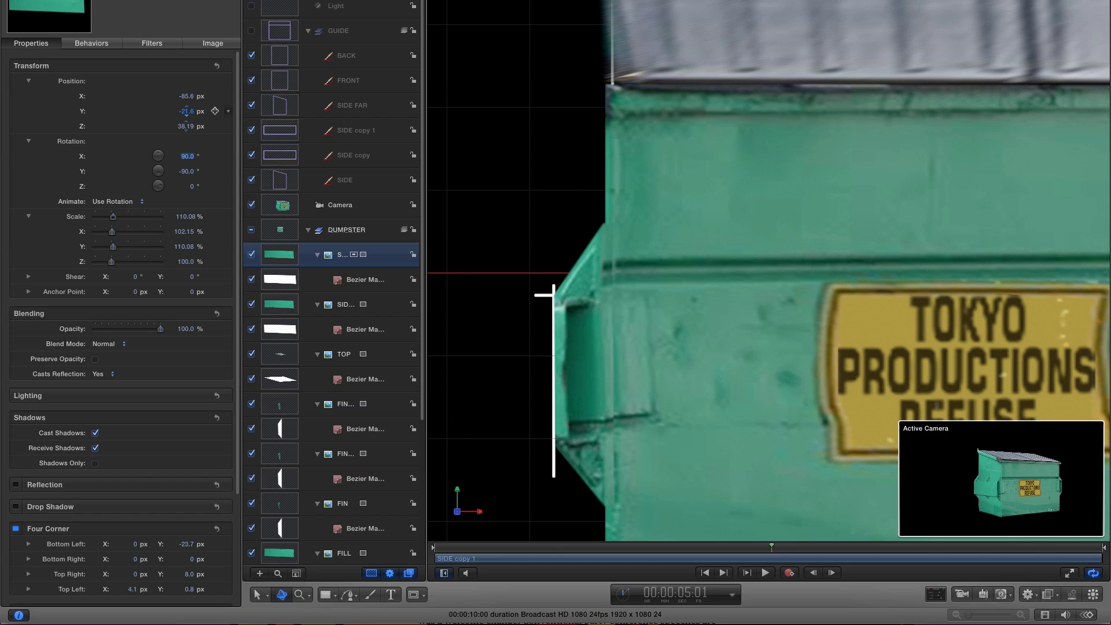
key("shift+z")
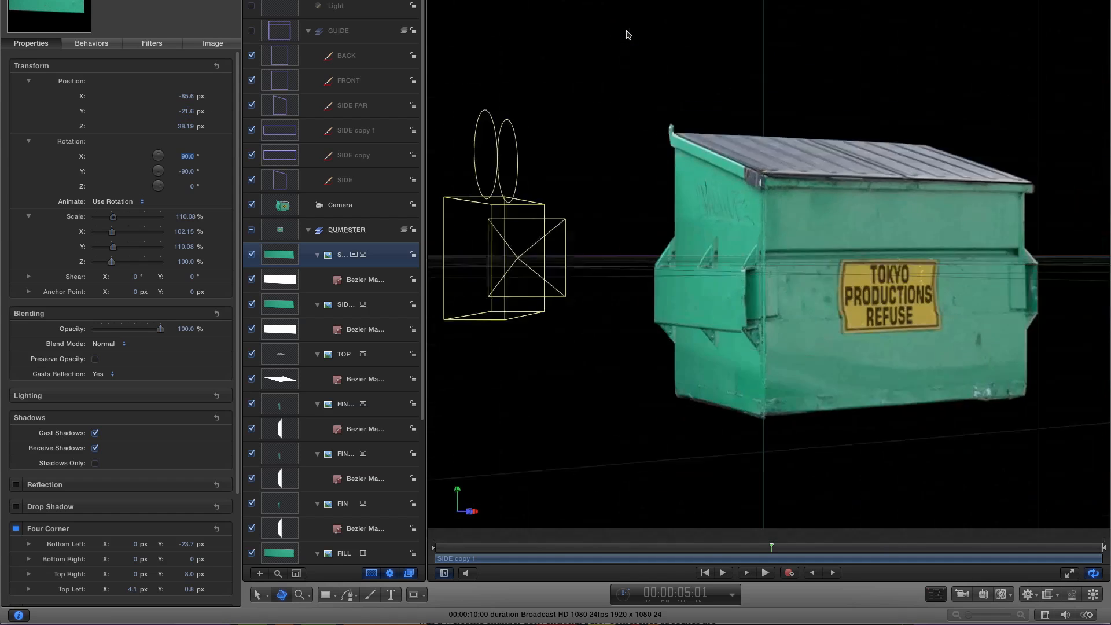
Turn on the Light and move it around above the dumpster to examine how the shadows fall on the fins and rail.
left_click(251, 6)
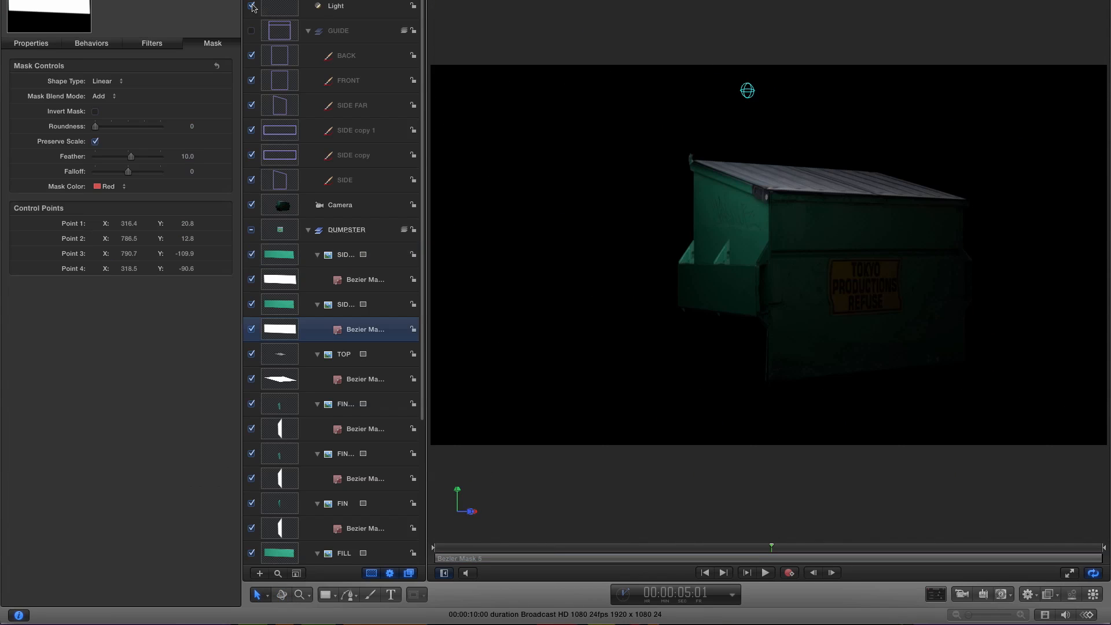
left_click_drag(747, 90, 902, 105)
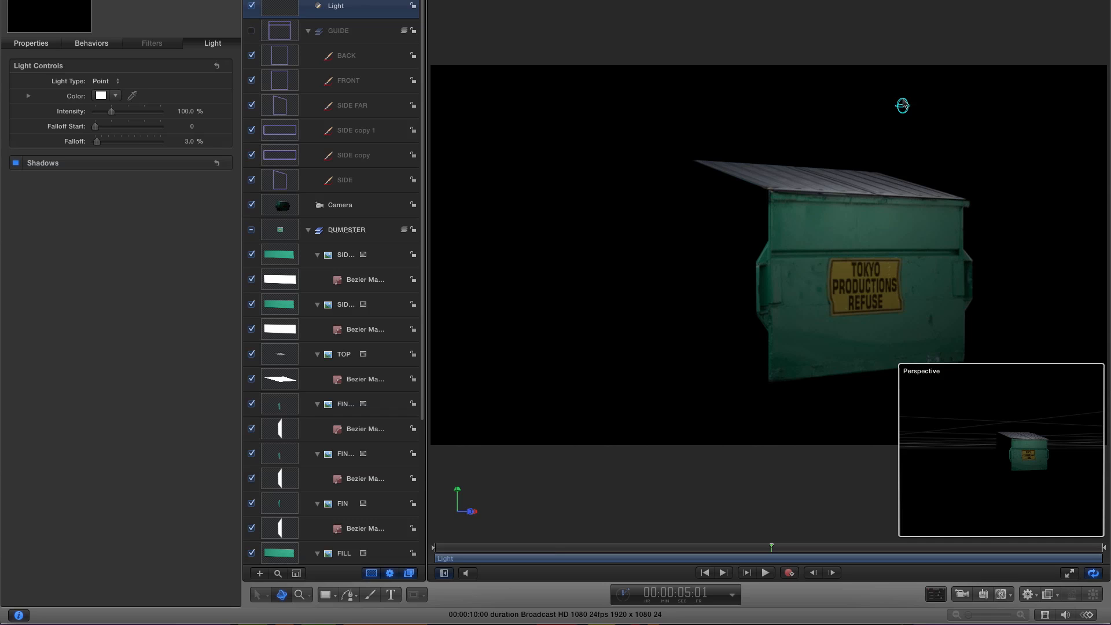
left_click_drag(902, 106, 814, 87)
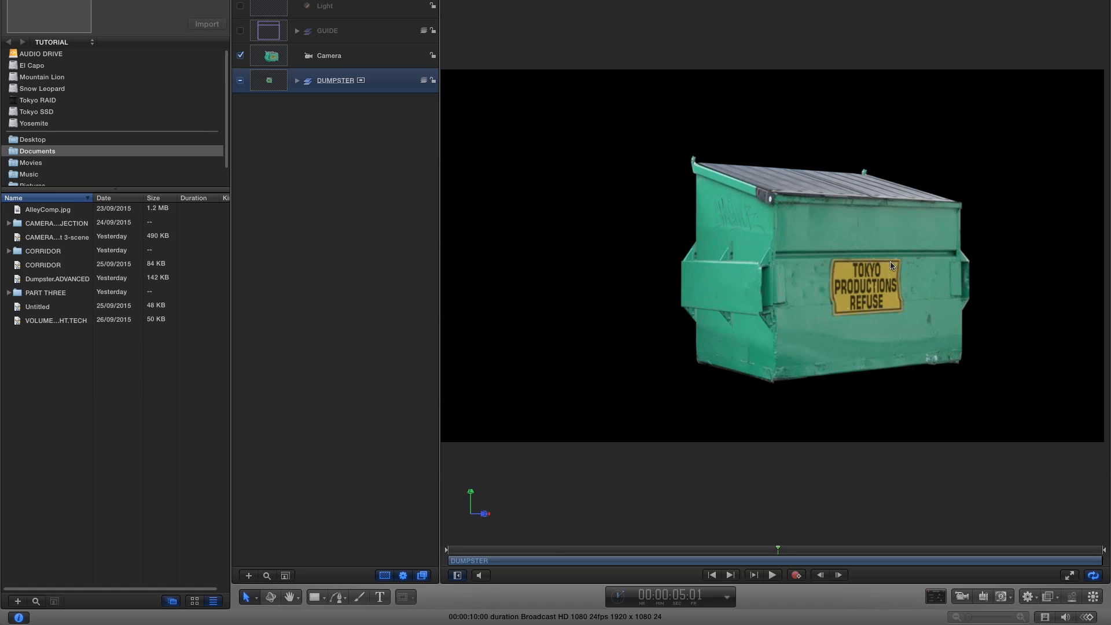
Examine the dumpster's layer arrangement in the left and front views and return to the active camera.
key("ctrl+l")
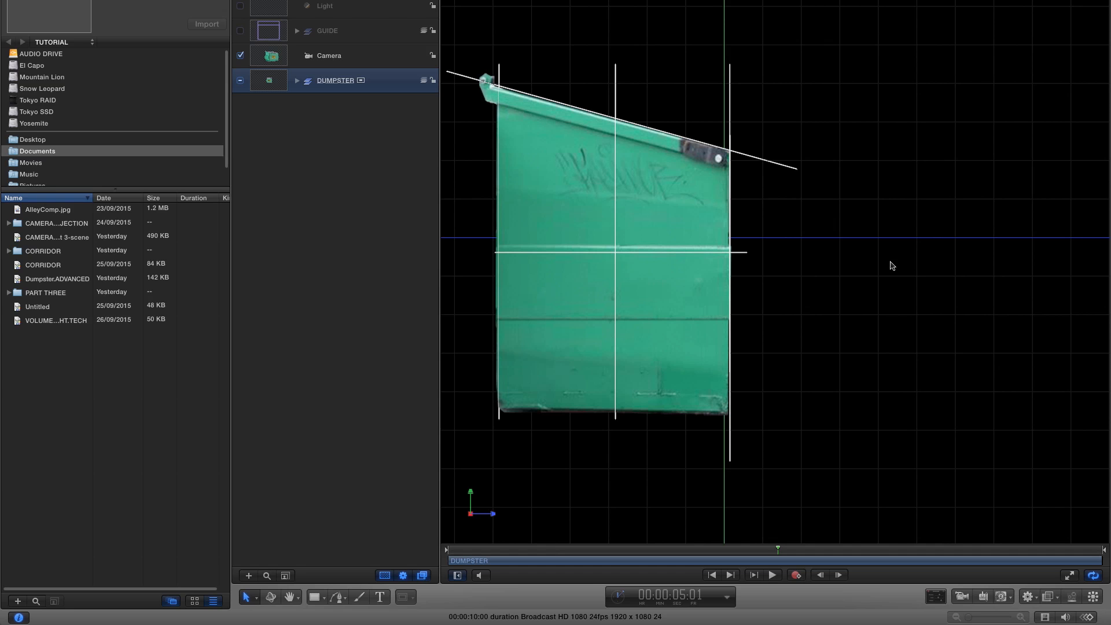
key("ctrl+f")
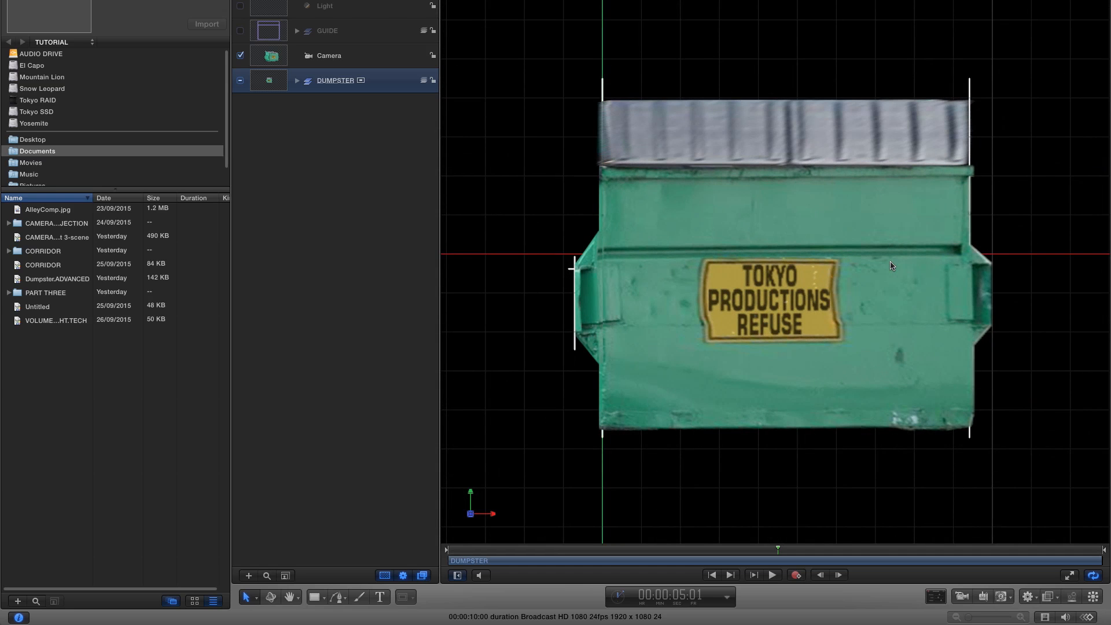
key("ctrl+a")
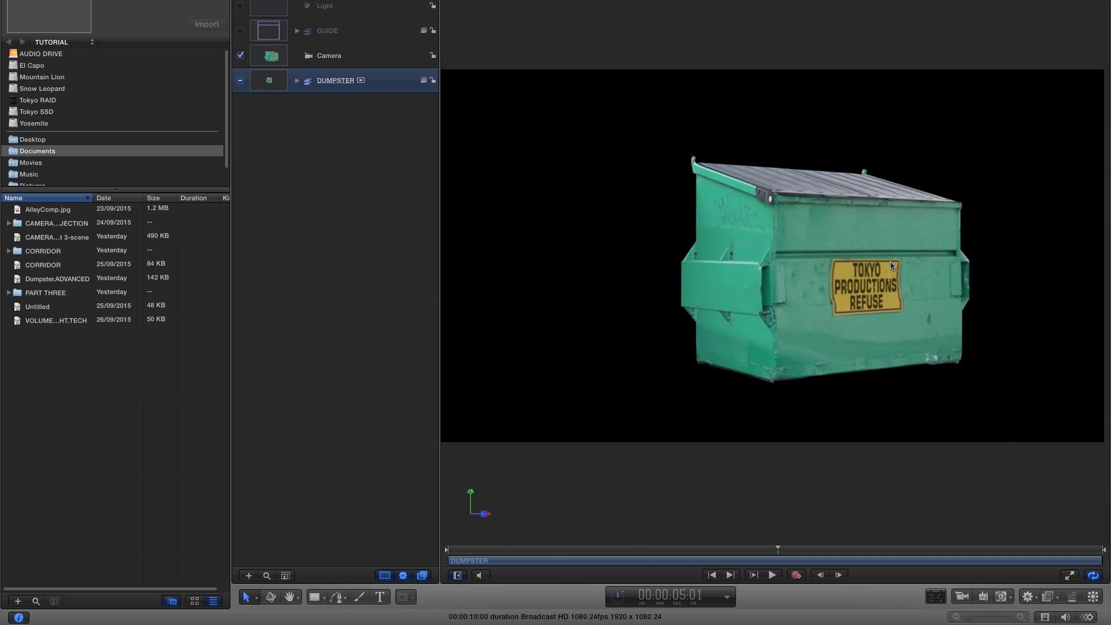
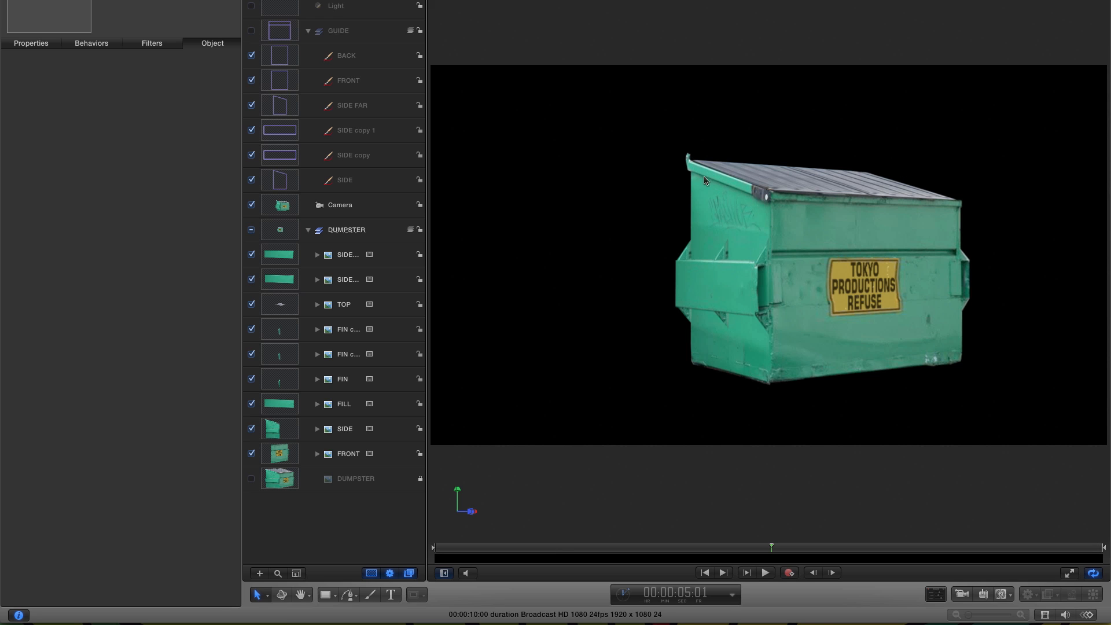
Duplicate the SIDE layer and shift the copy along X to 753 px at the dumpster's far side.
left_click(277, 429)
right_click(277, 429)
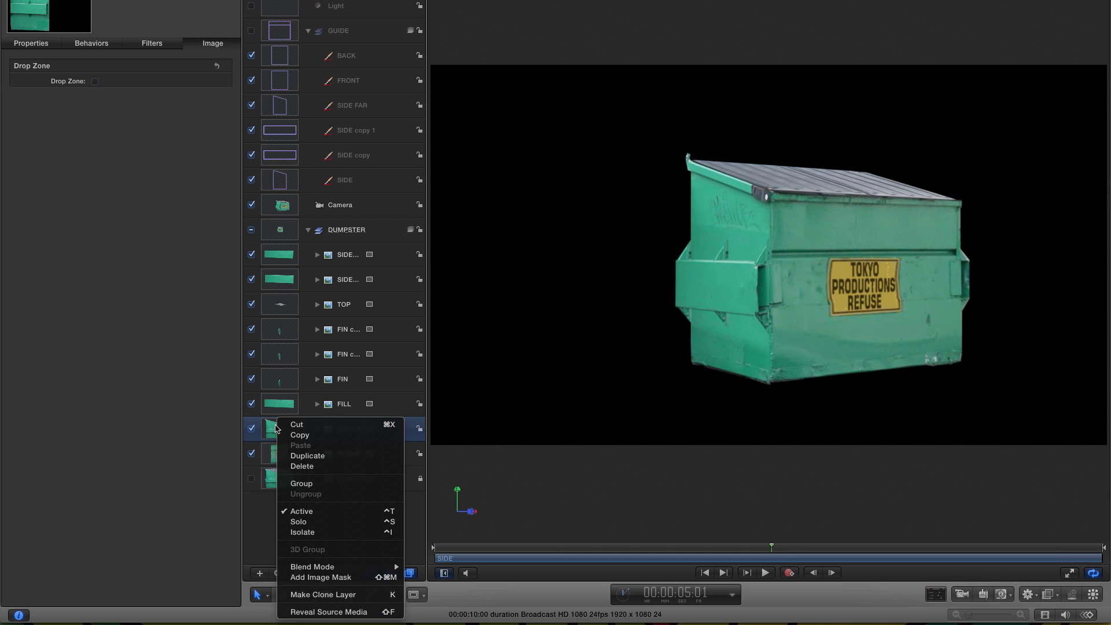
left_click(304, 459)
left_click(29, 42)
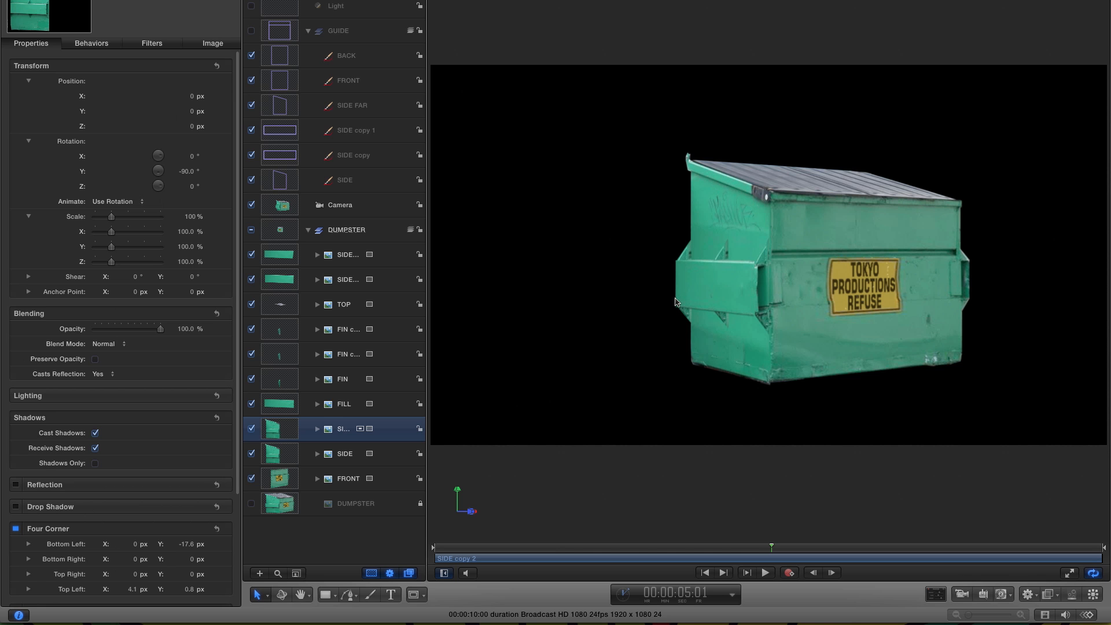
key("ctrl+f")
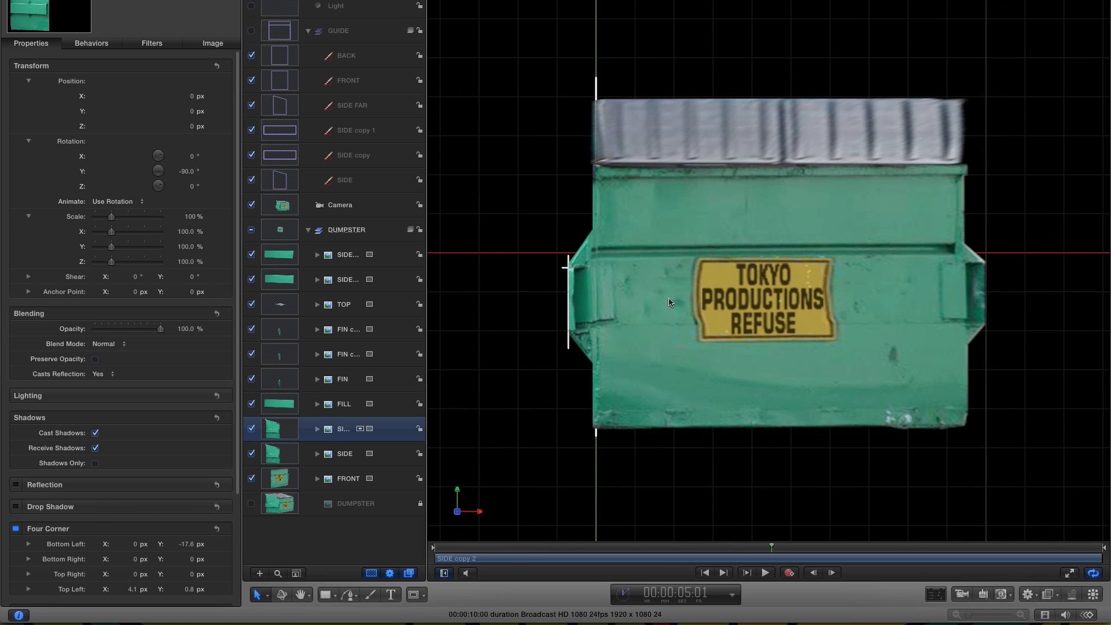
left_click_drag(188, 96, 185, 95)
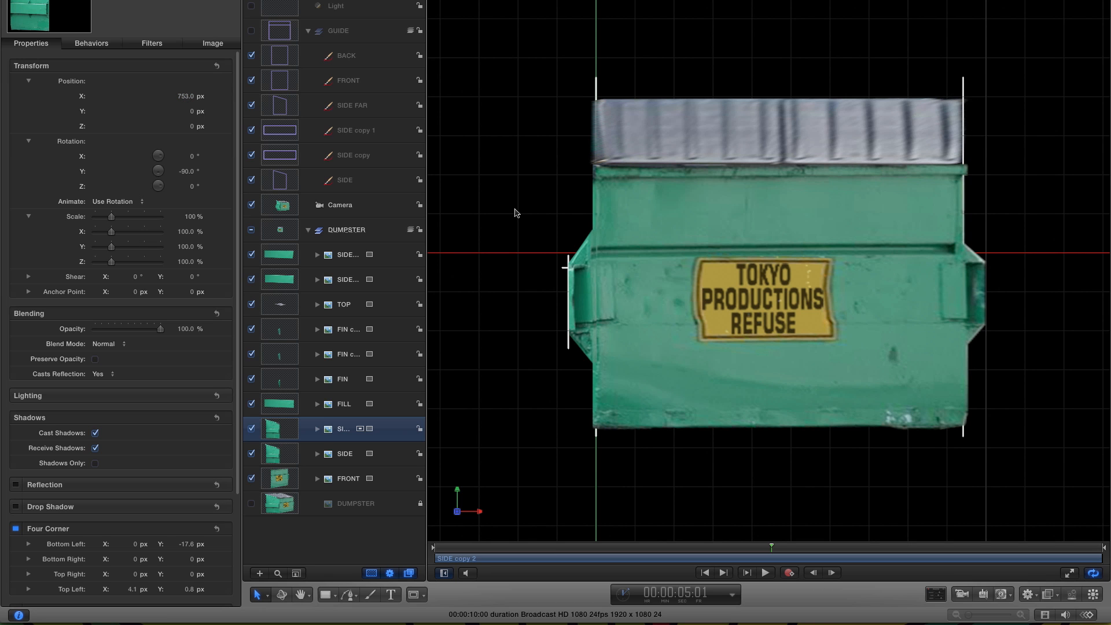
key("ctrl+a")
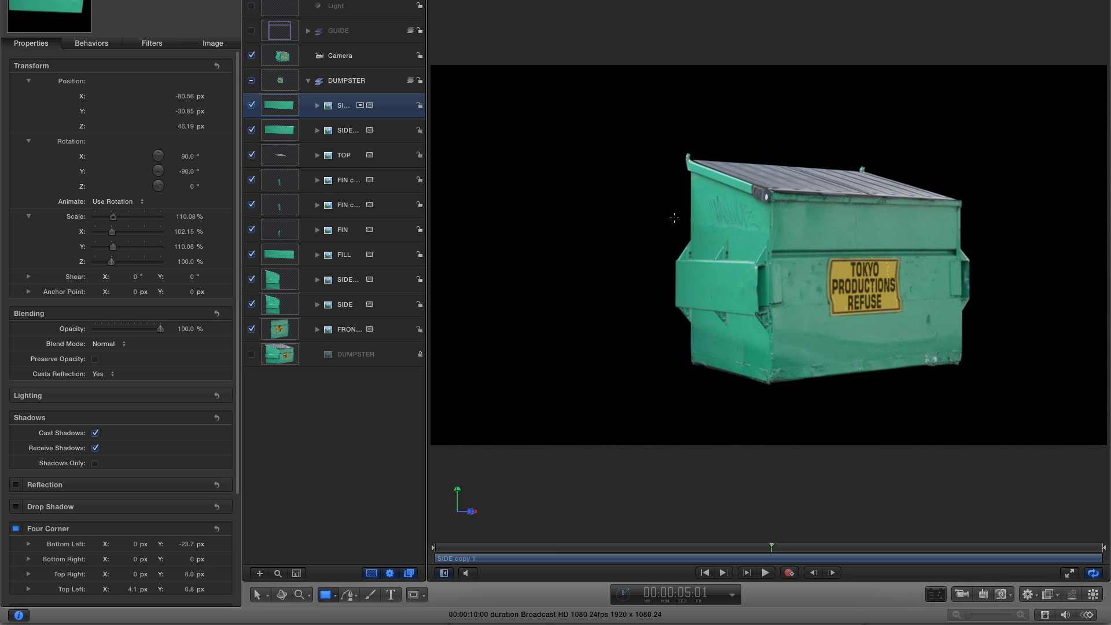
In the top view, draw an orange-filled rectangle covering the dumpster's footprint between the front, back and two side panels.
left_click(323, 597)
key("ctrl+t")
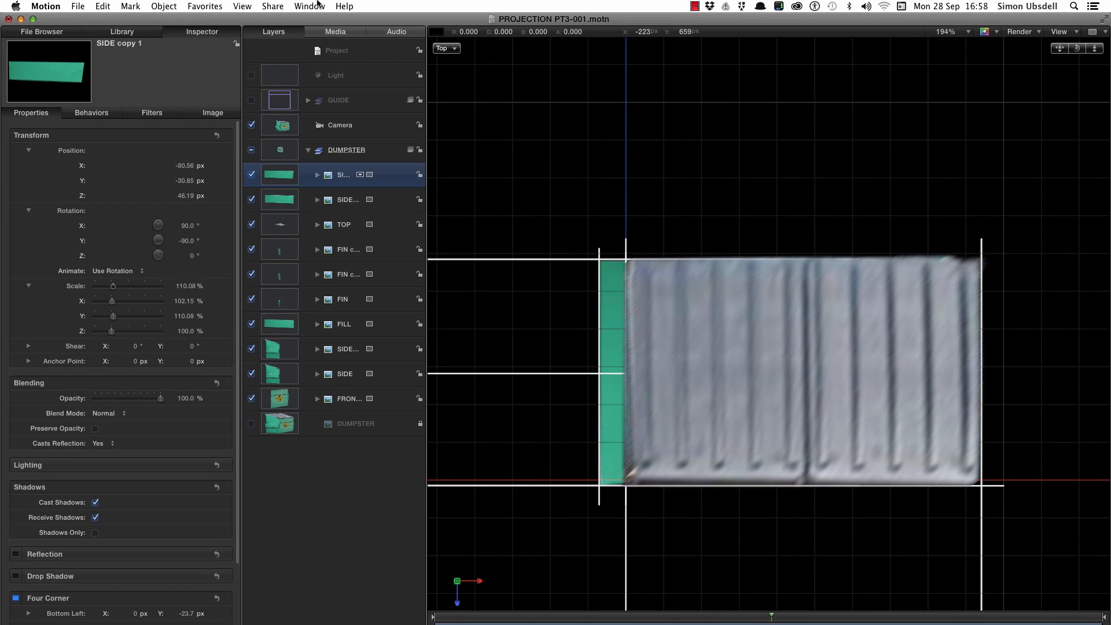
left_click(309, 6)
left_click(336, 105)
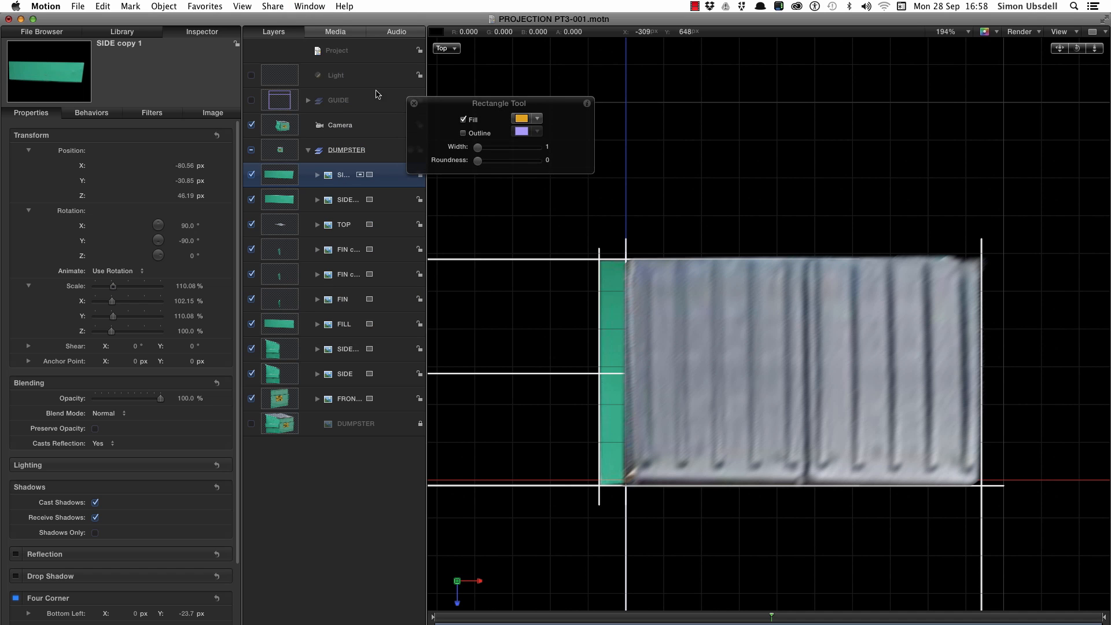
left_click(524, 119)
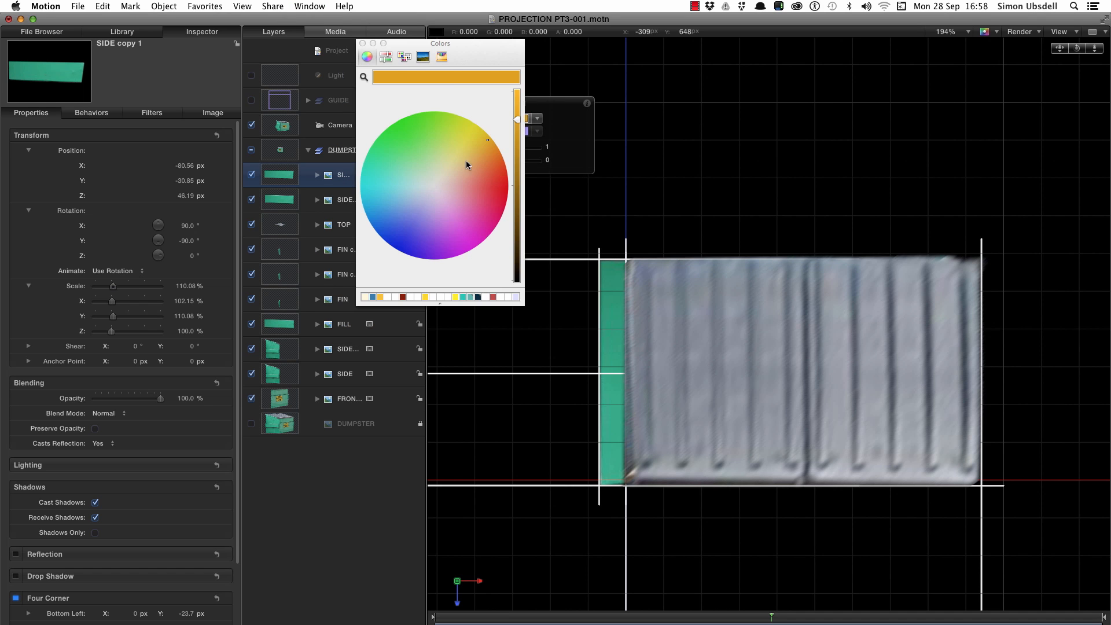
left_click_drag(489, 52, 300, 55)
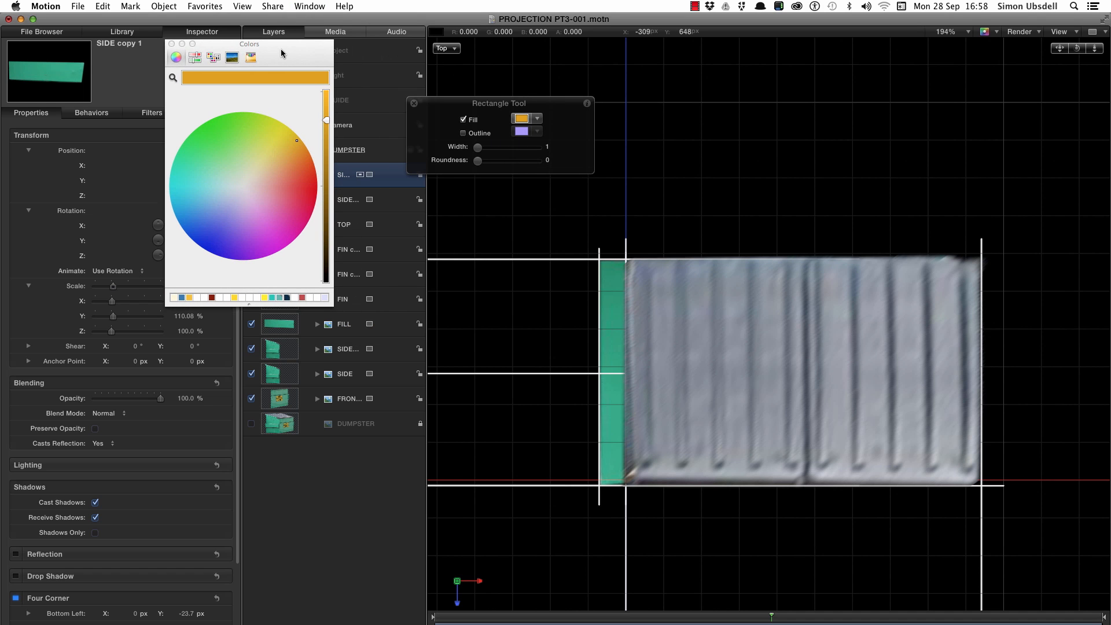
left_click(171, 45)
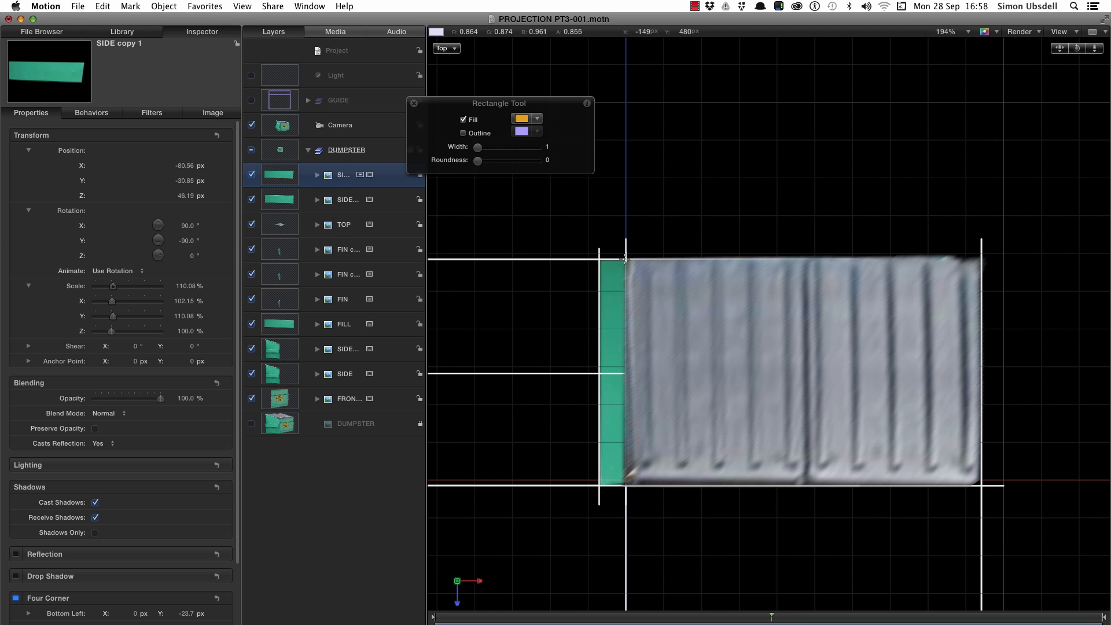
left_click_drag(625, 258, 980, 485)
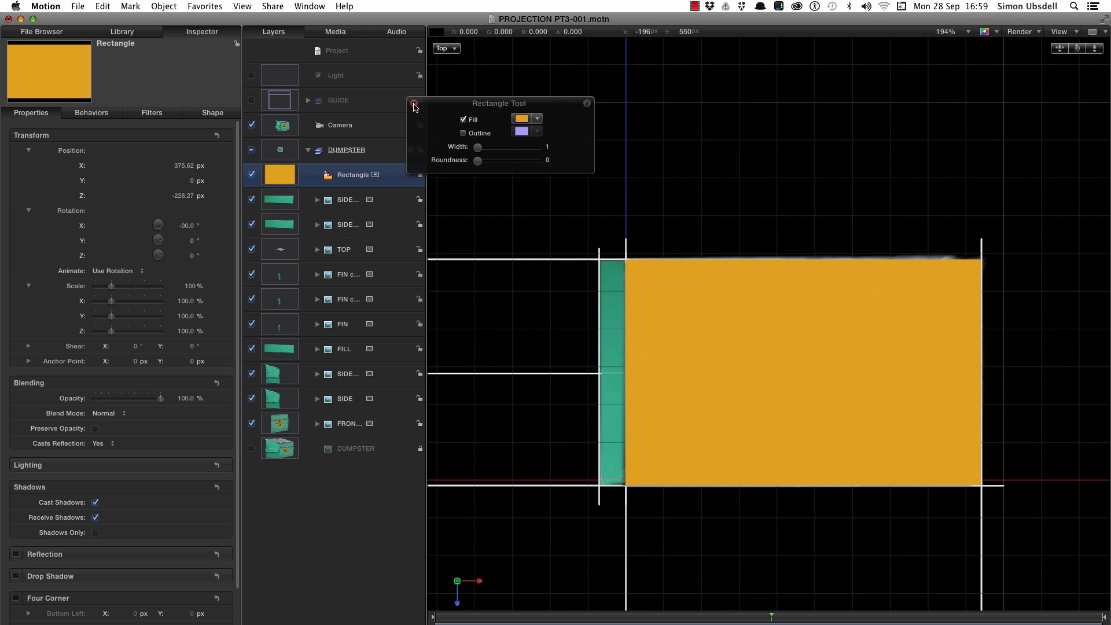
Lower the rectangle to the dumpster's base at Y -361.09 px and set its fill feather to 15.
key("ctrl+a")
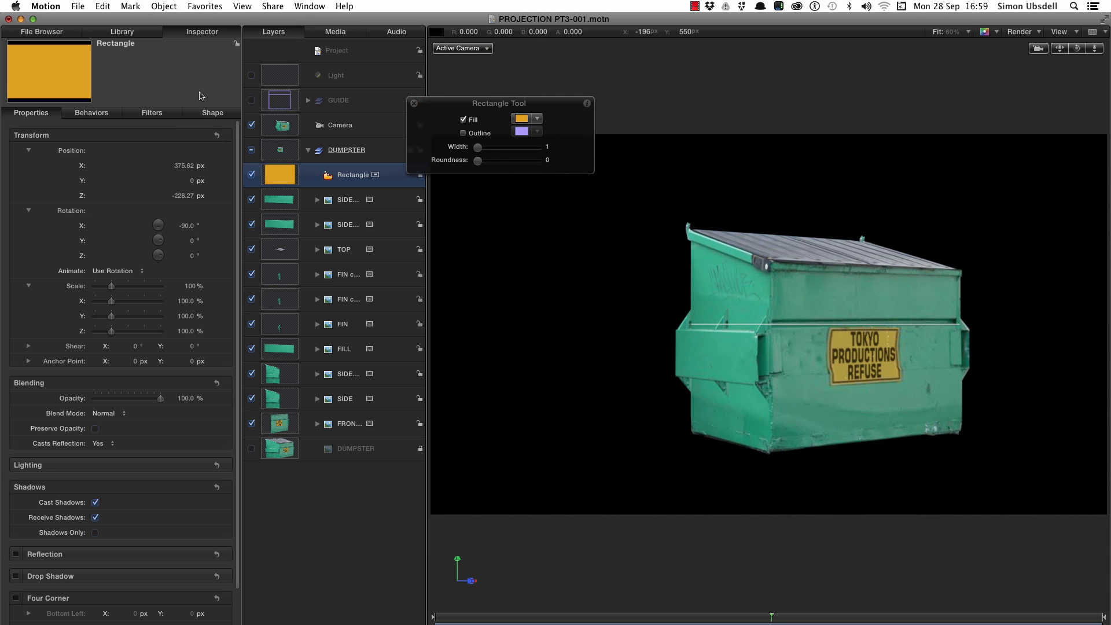
left_click_drag(187, 179, 183, 180)
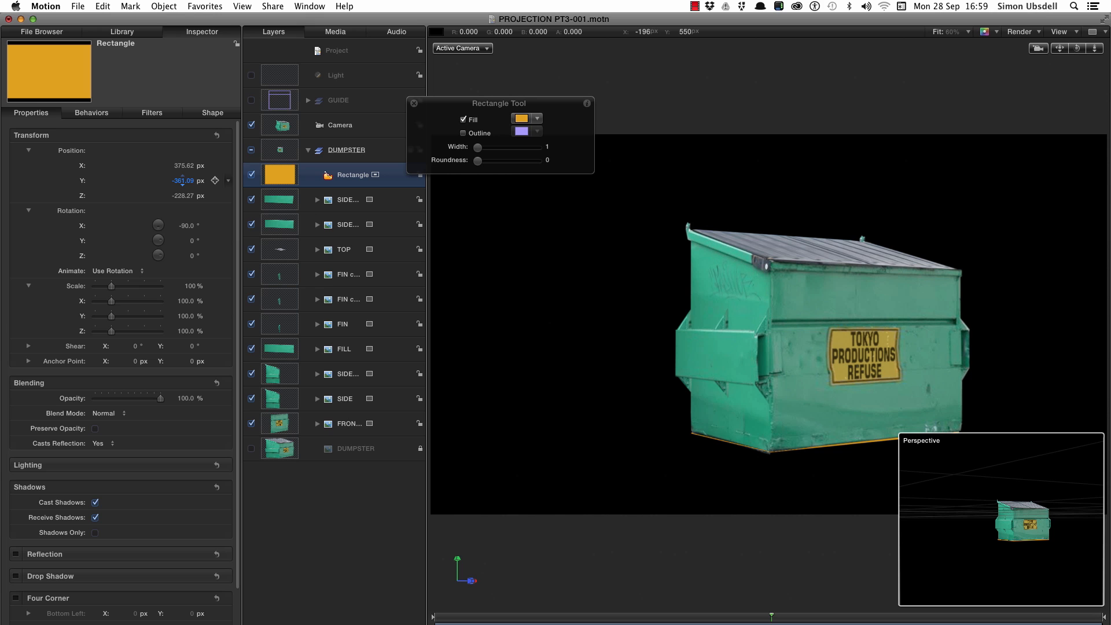
left_click(212, 113)
left_click(193, 222)
type("15")
key("Return")
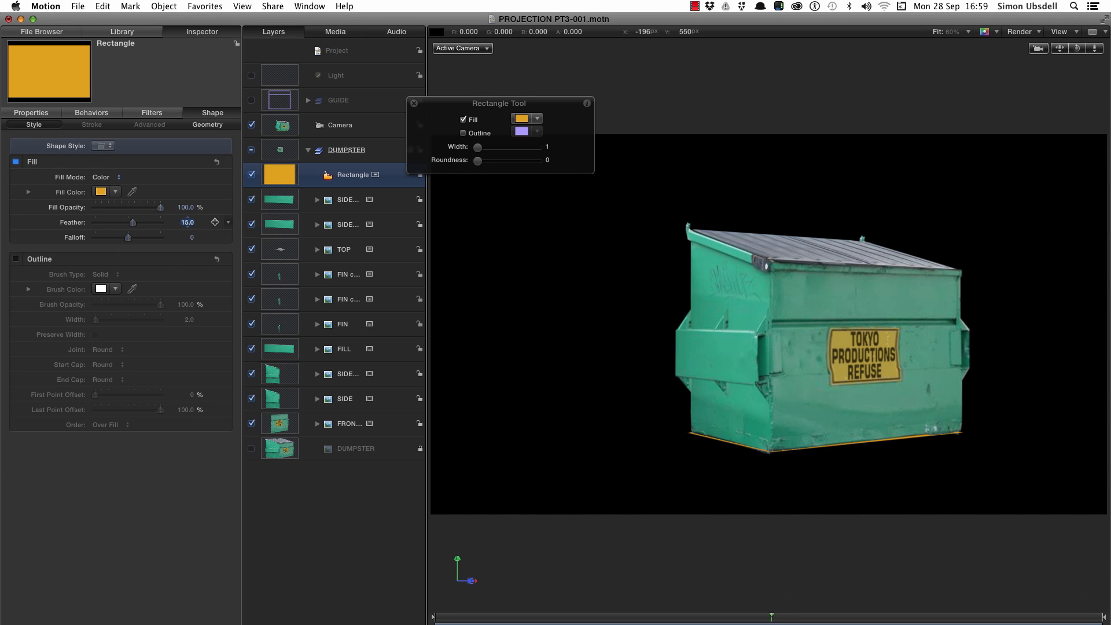
Set the base rectangle's fill feather to 25 and duplicate the rectangle.
type("25")
key("Return")
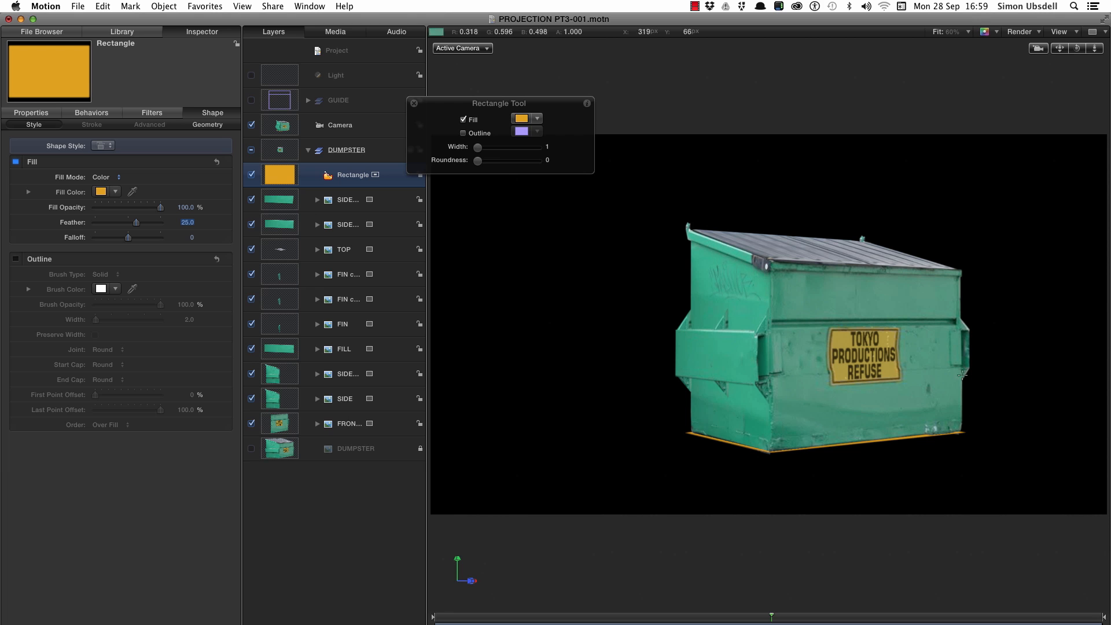
right_click(277, 169)
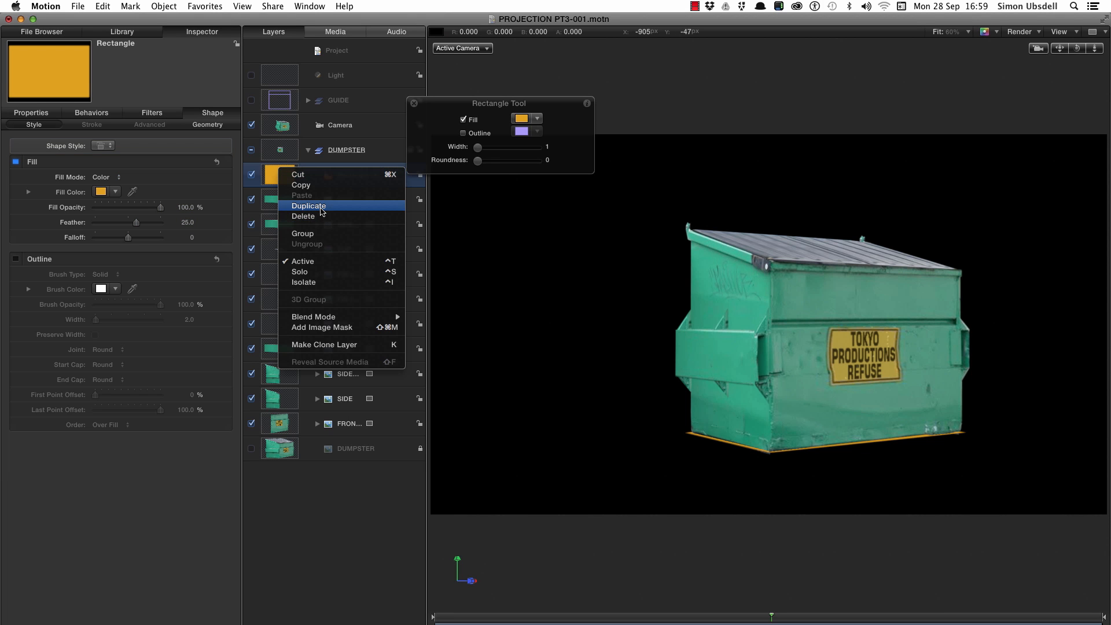
left_click(321, 207)
Stand the rectangle copy upright by setting its X rotation to 0°.
left_click(33, 114)
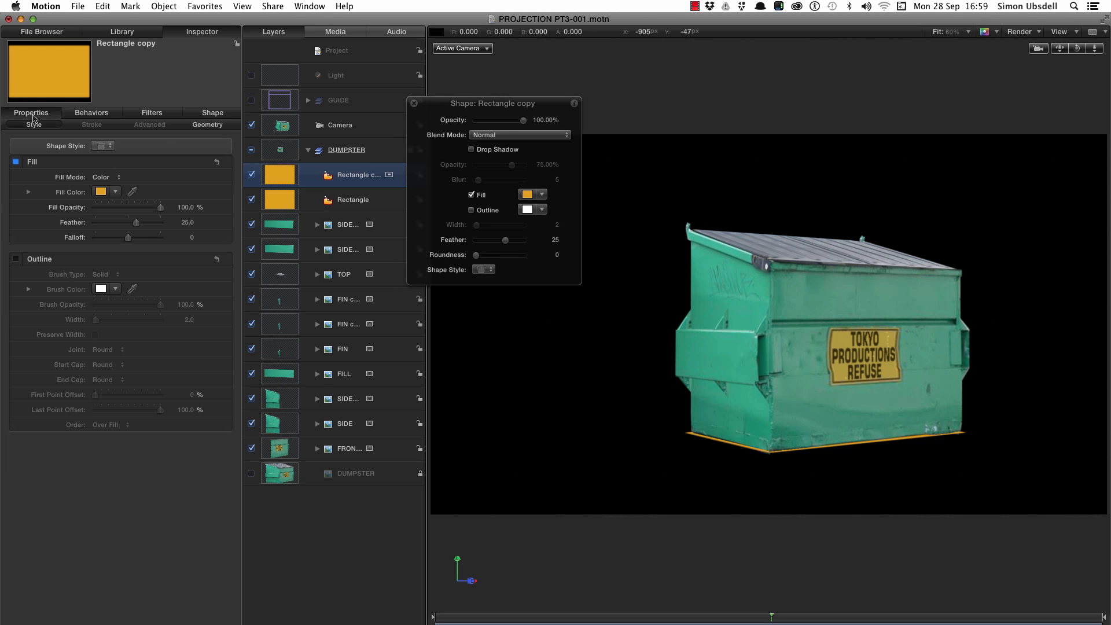
left_click(412, 104)
left_click(190, 228)
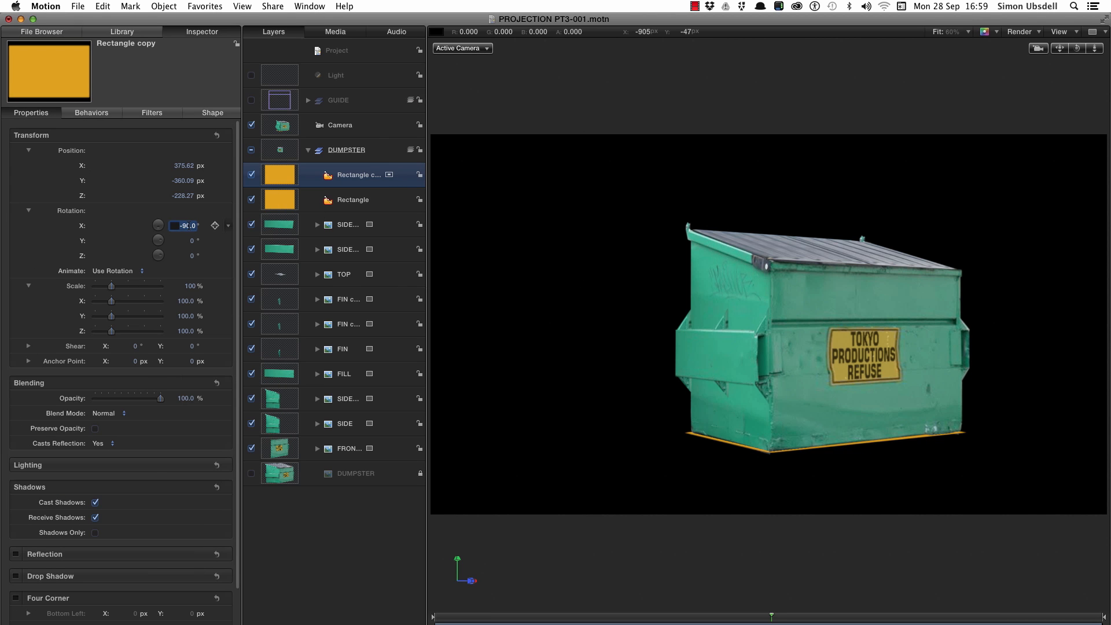
type("0")
key("Return")
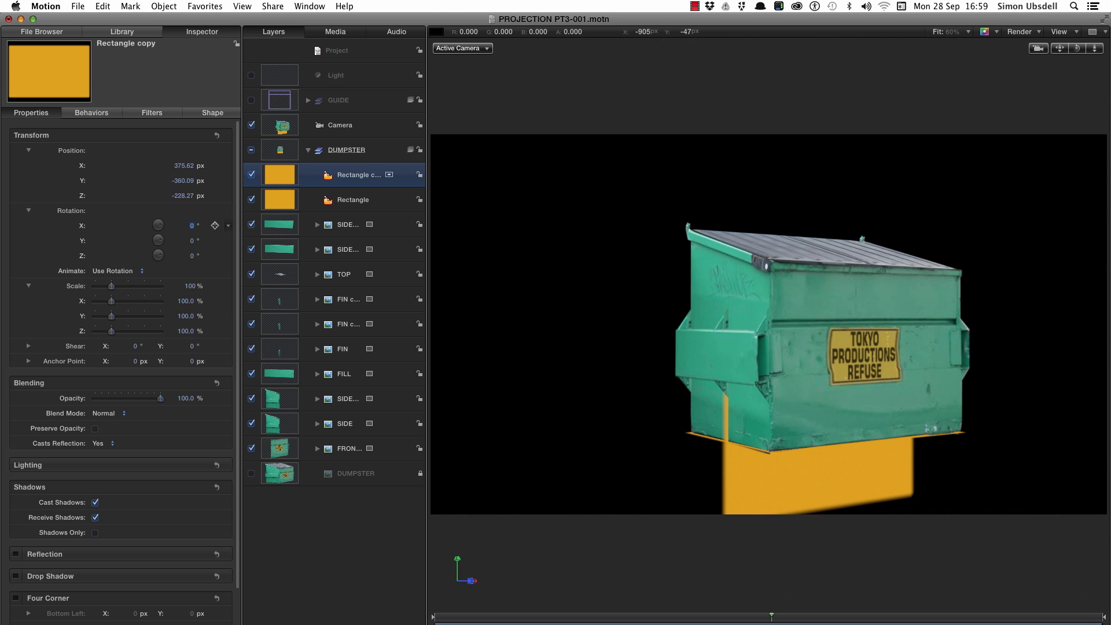
In the front view, raise the rectangle copy and stretch its height to about 133% so it spans from the dumpster's base to above the lid.
key("ctrl+f")
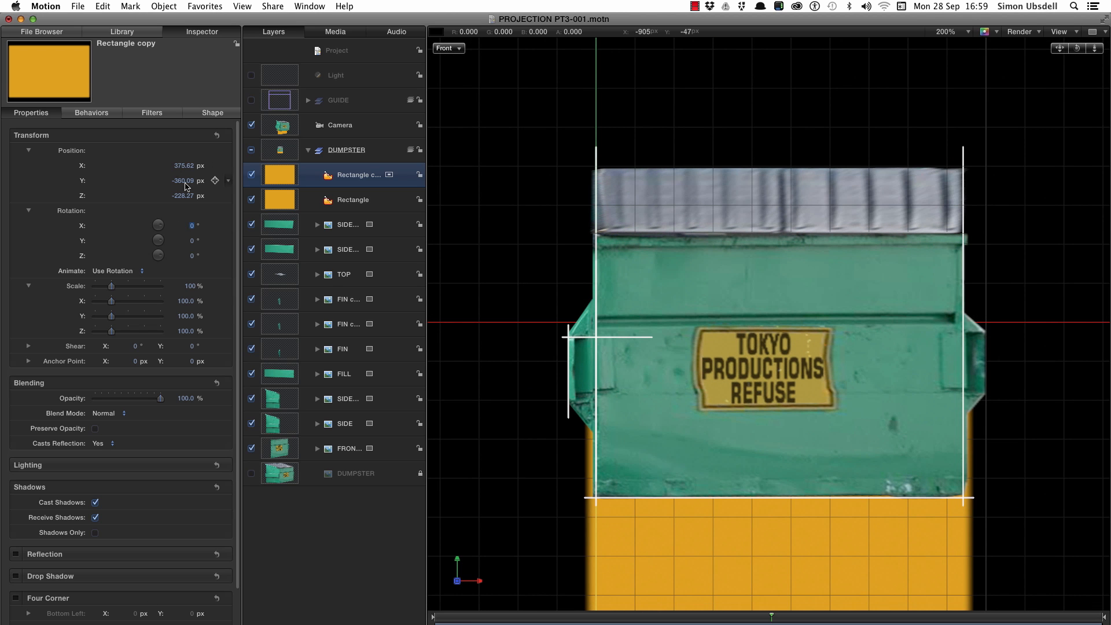
left_click_drag(183, 180, 183, 176)
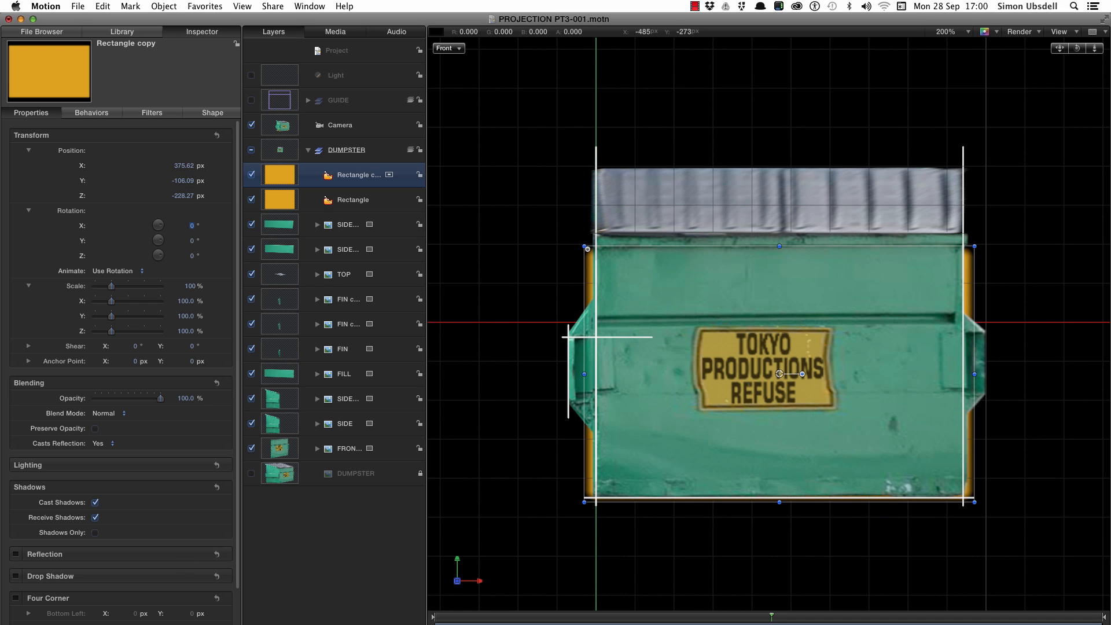
left_click_drag(780, 247, 776, 162)
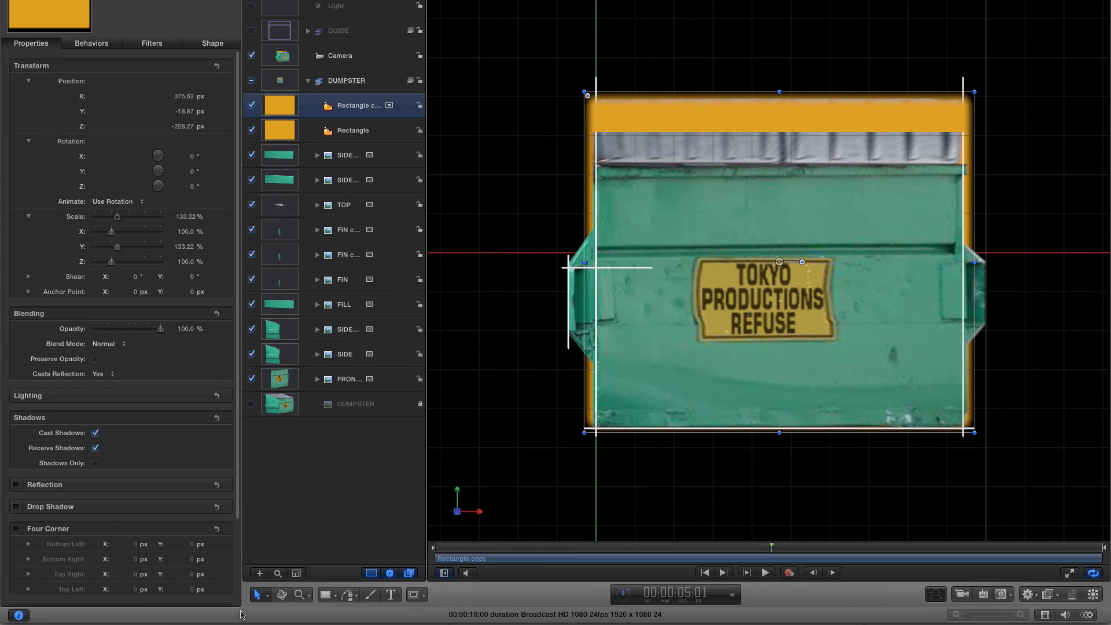
Add four edit points along the rectangle copy's left edge and pull the middle two outward to follow the side fin's outline.
left_click(264, 601)
left_click(301, 535)
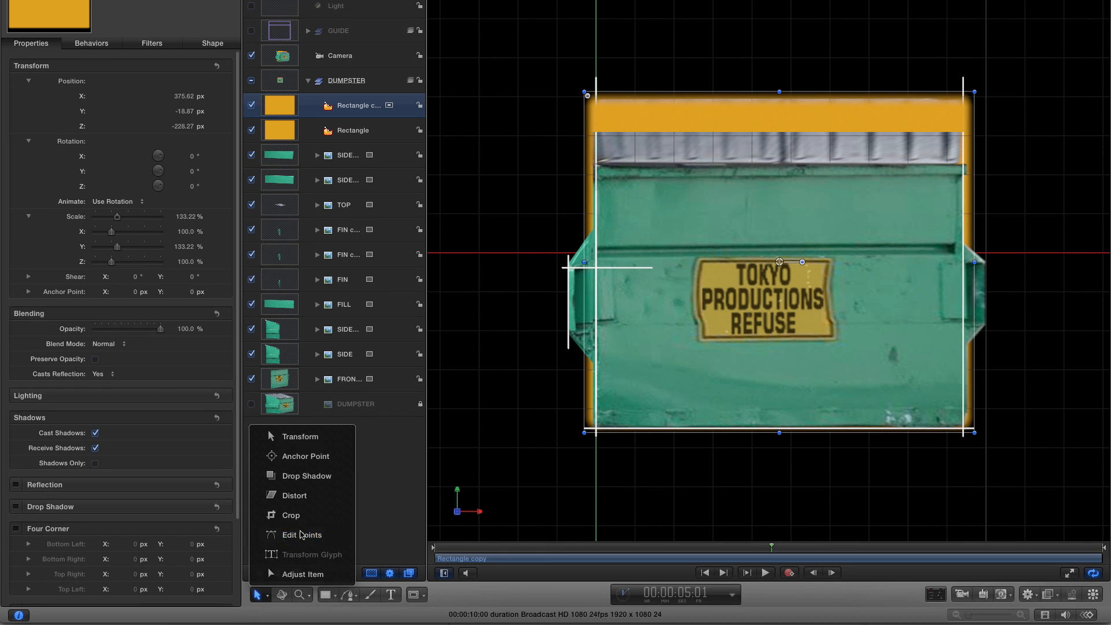
left_click(596, 231)
left_click(596, 260)
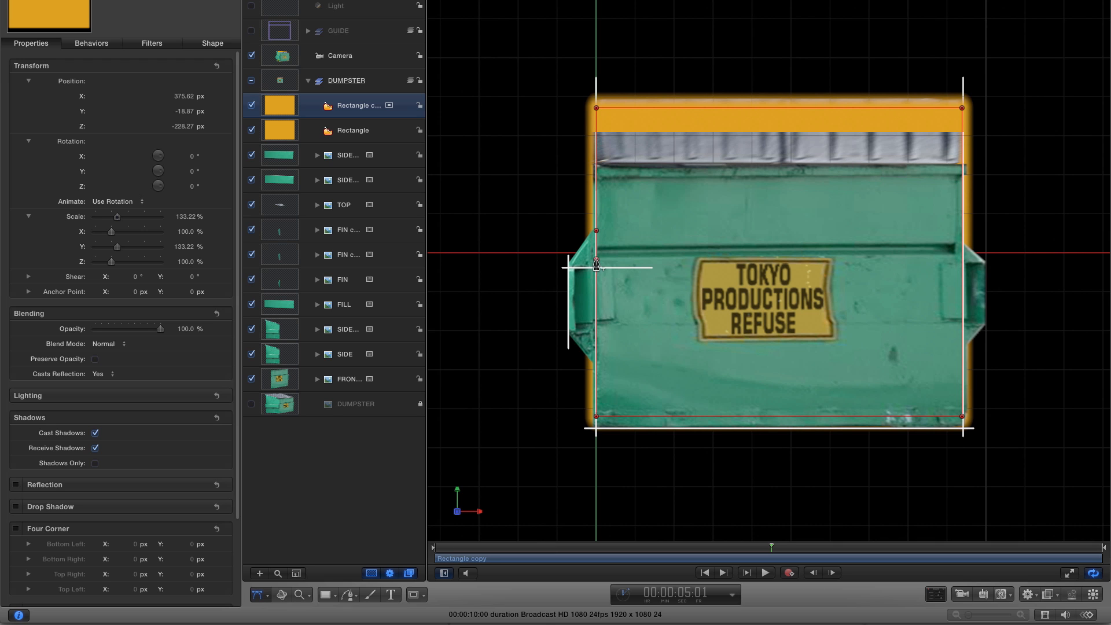
left_click(596, 338)
left_click(596, 364)
left_click_drag(596, 259, 569, 260)
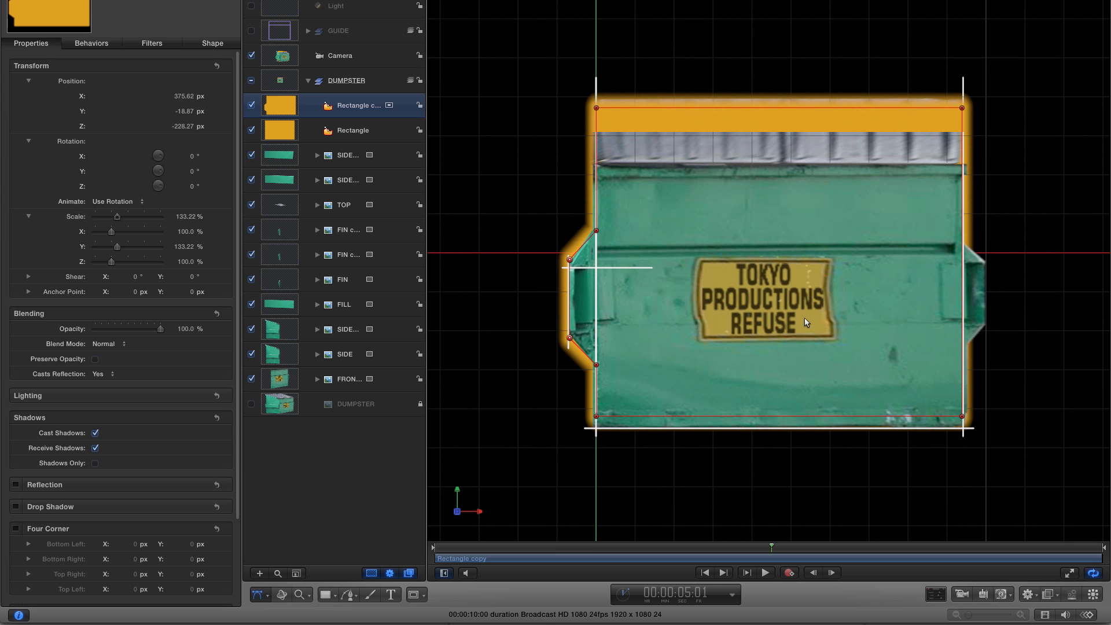
Using the left view, shift the edited shape along Z to -508.36 px at the dumpster's back, and return to the active camera.
key("ctrl+a")
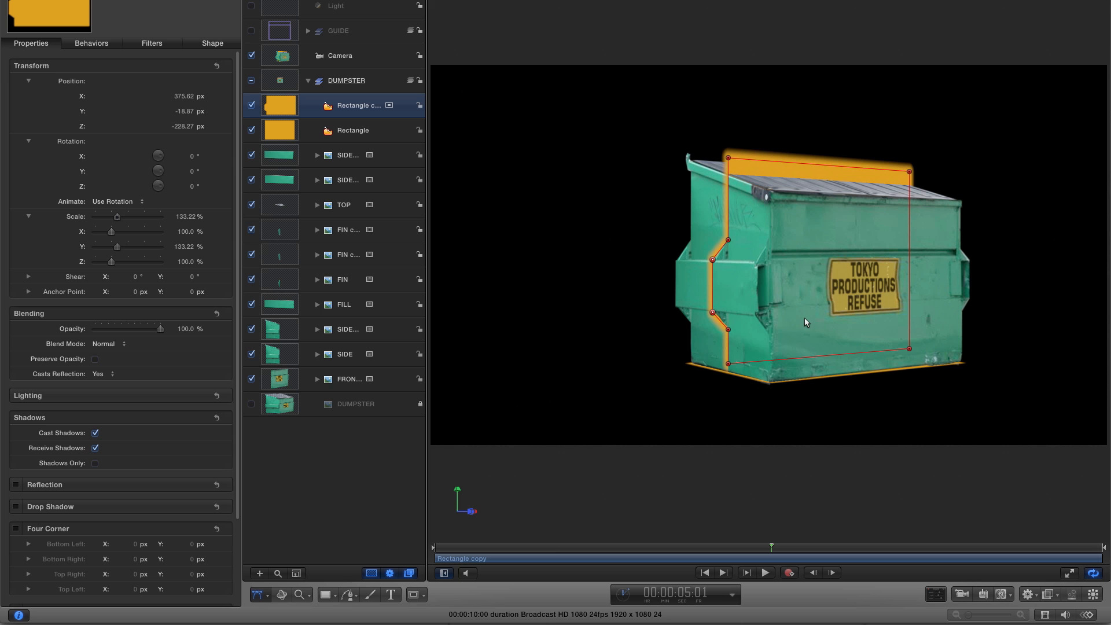
key("ctrl+l")
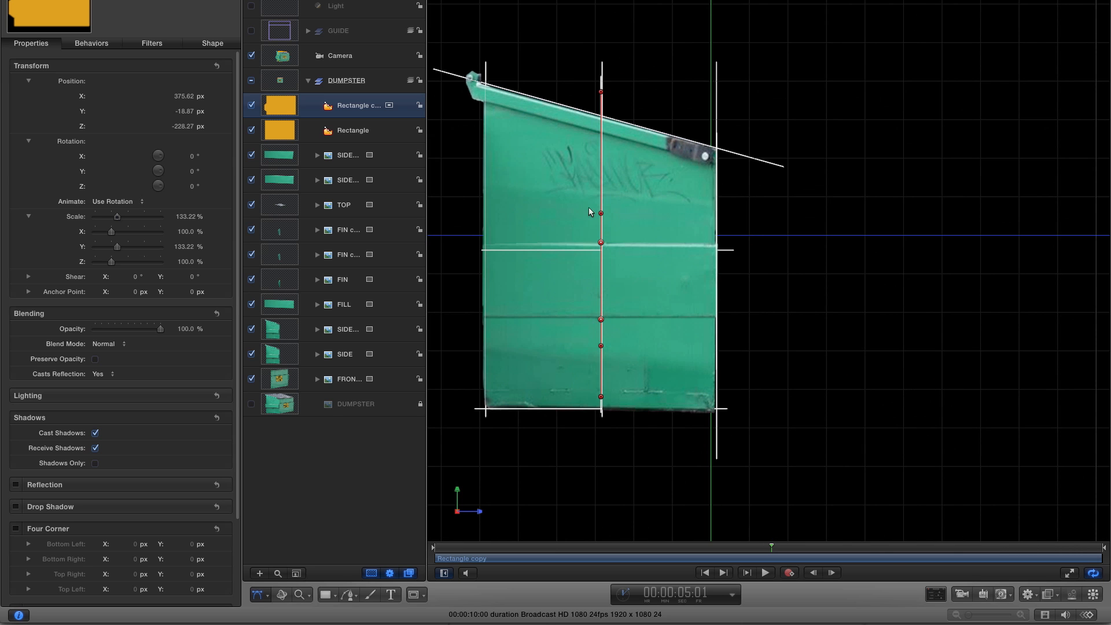
left_click_drag(185, 126, 184, 128)
key("ctrl+a")
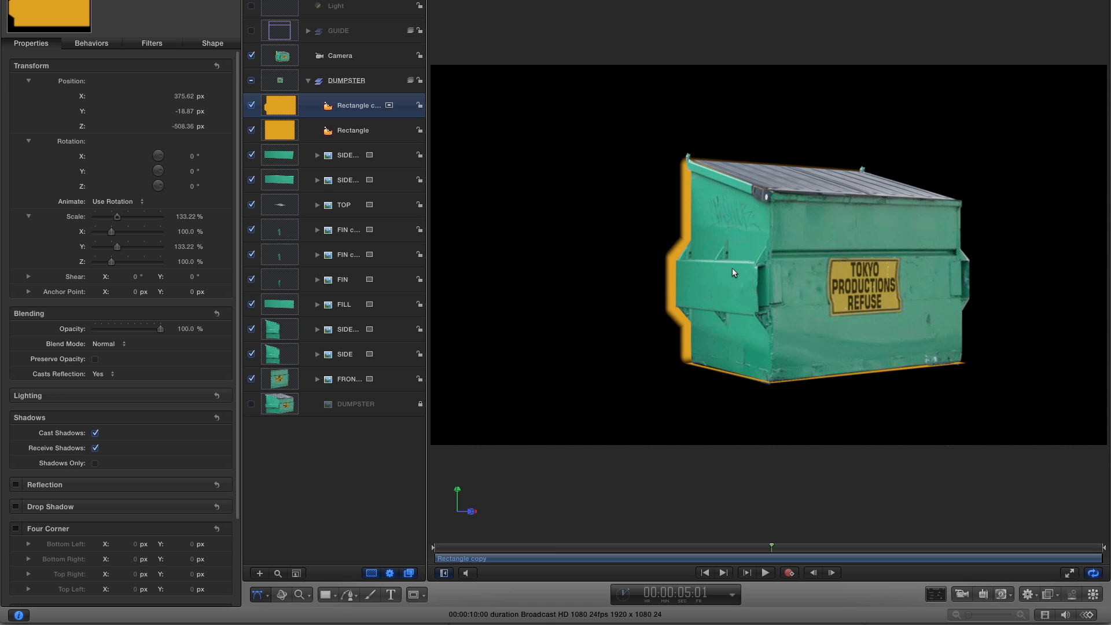
Collapse the DUMPSTER group and move its anchor point down to the dumpster's base at Y -361 px.
left_click(308, 80)
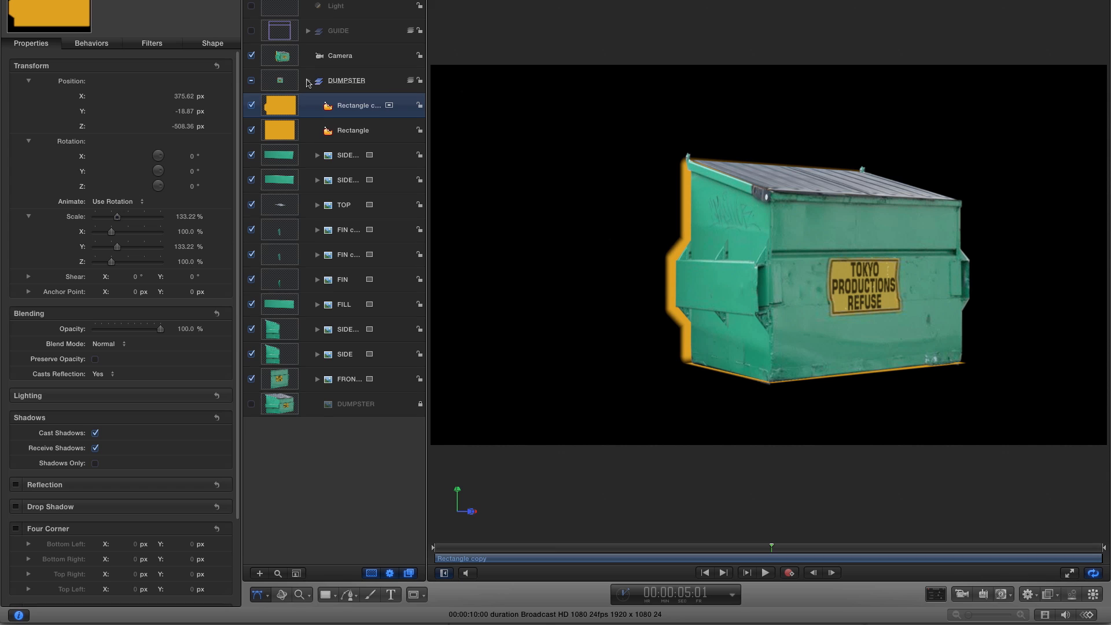
left_click(280, 82)
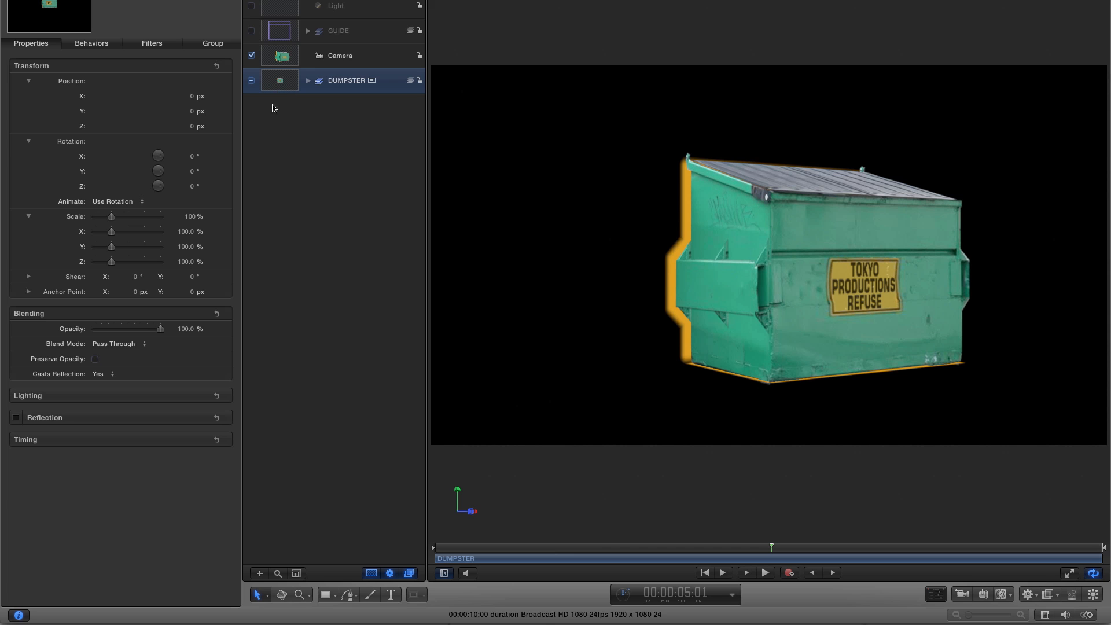
left_click(269, 597)
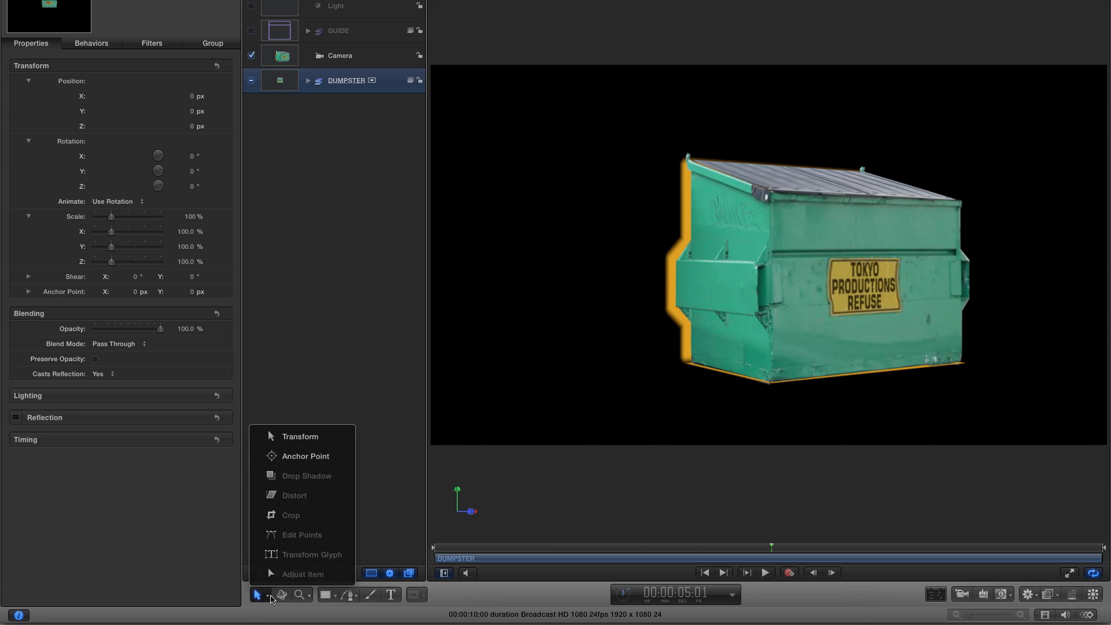
left_click(289, 457)
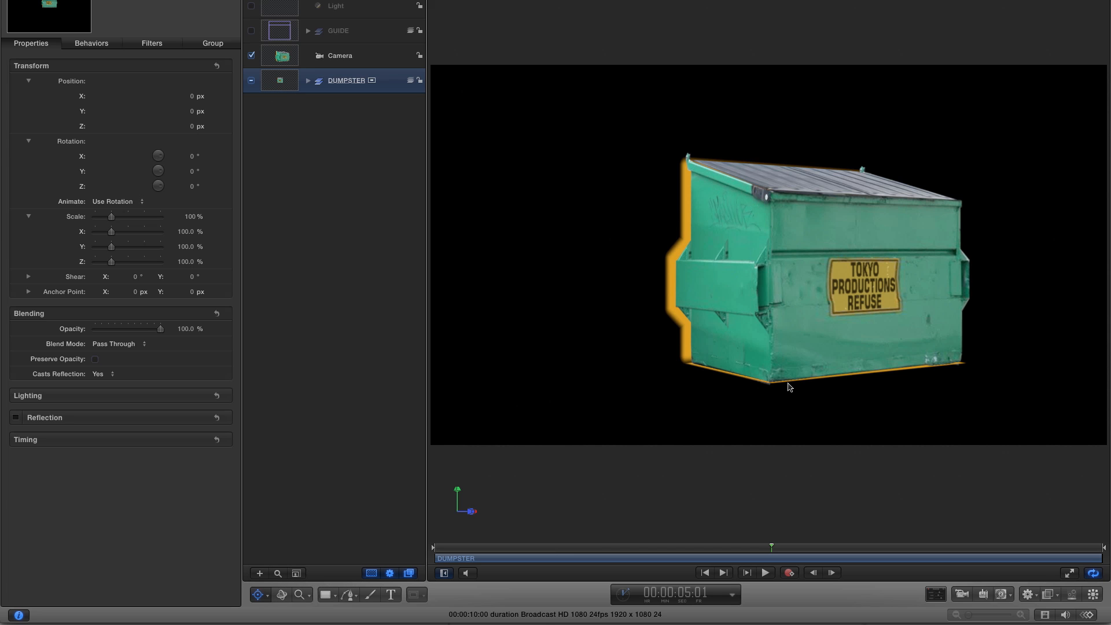
key("super+slash")
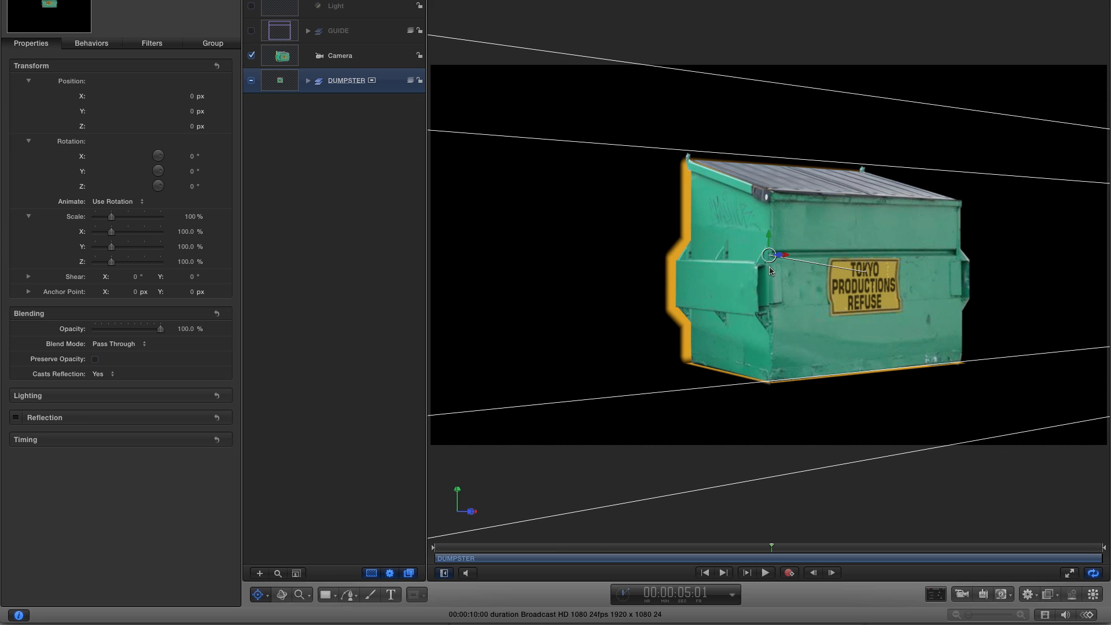
left_click_drag(769, 234, 782, 359)
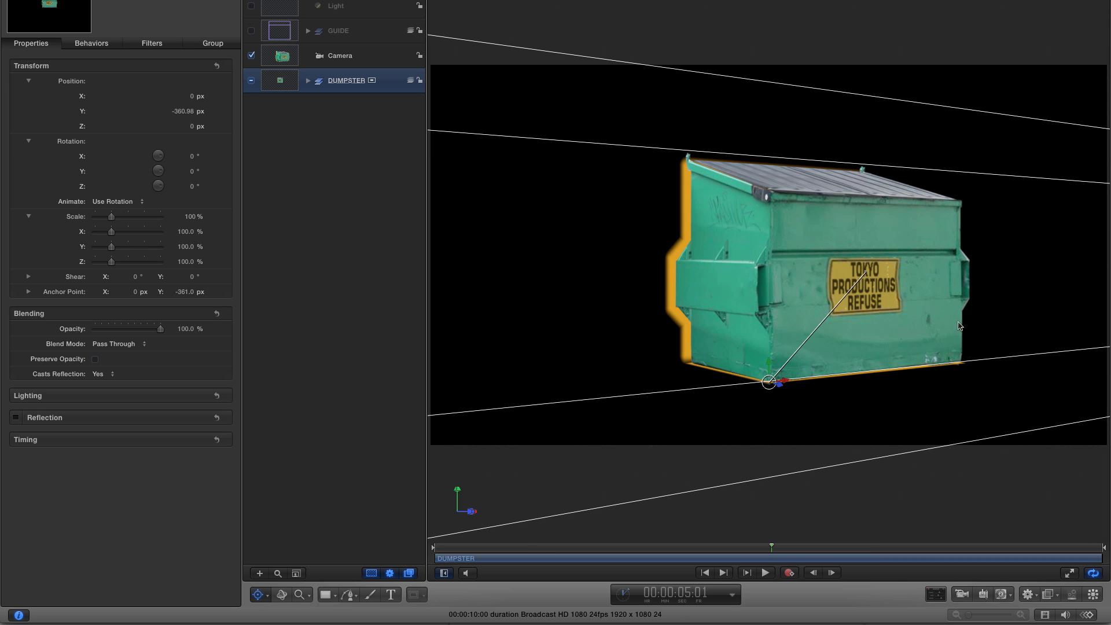
key("s")
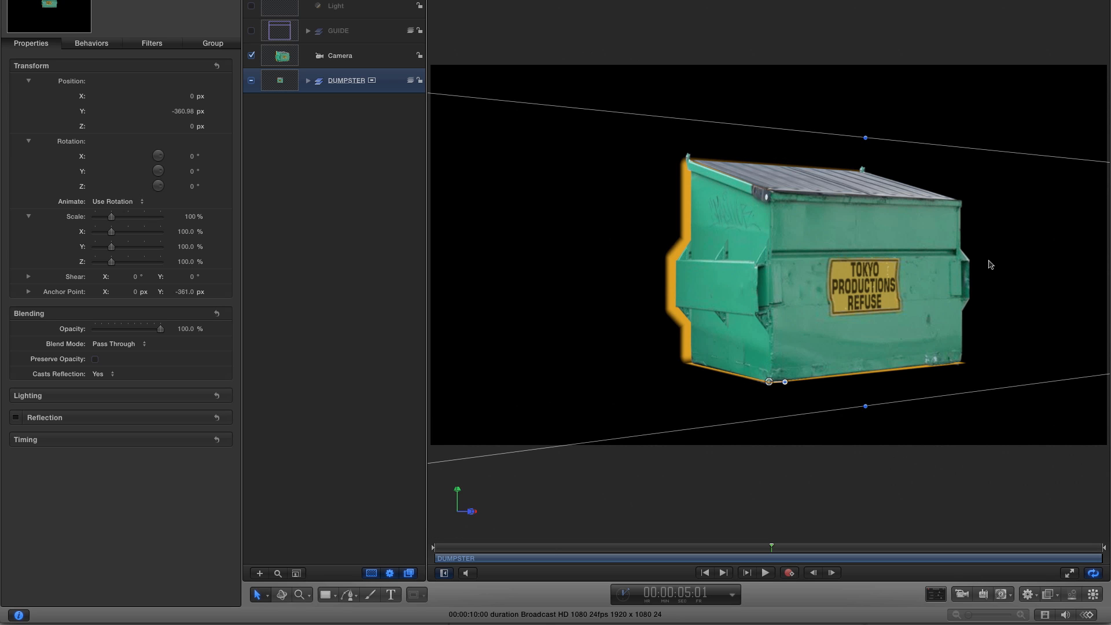
Copy the DUMPSTER group and paste it into the CAMERA PROJECTION - part 3-scene project.
right_click(279, 79)
left_click(310, 93)
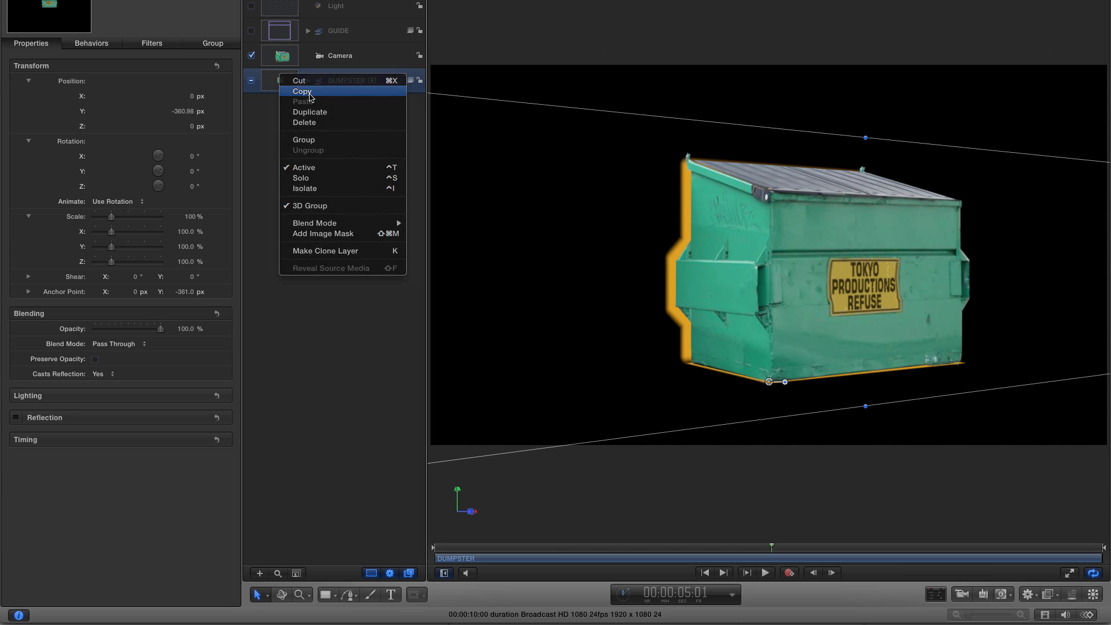
left_click(309, 0)
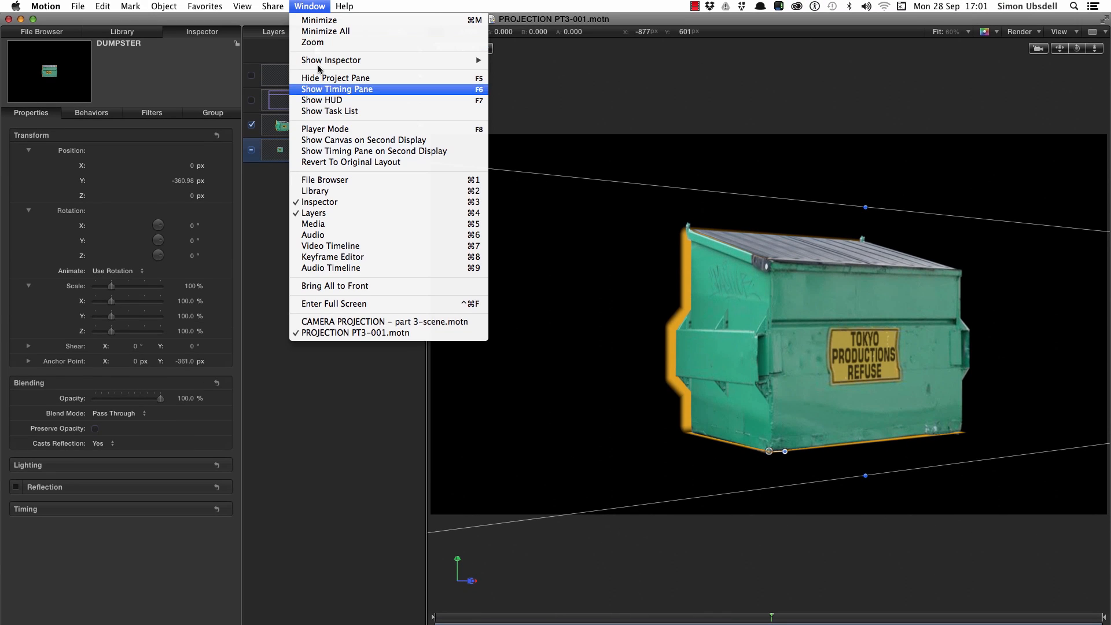
left_click(366, 323)
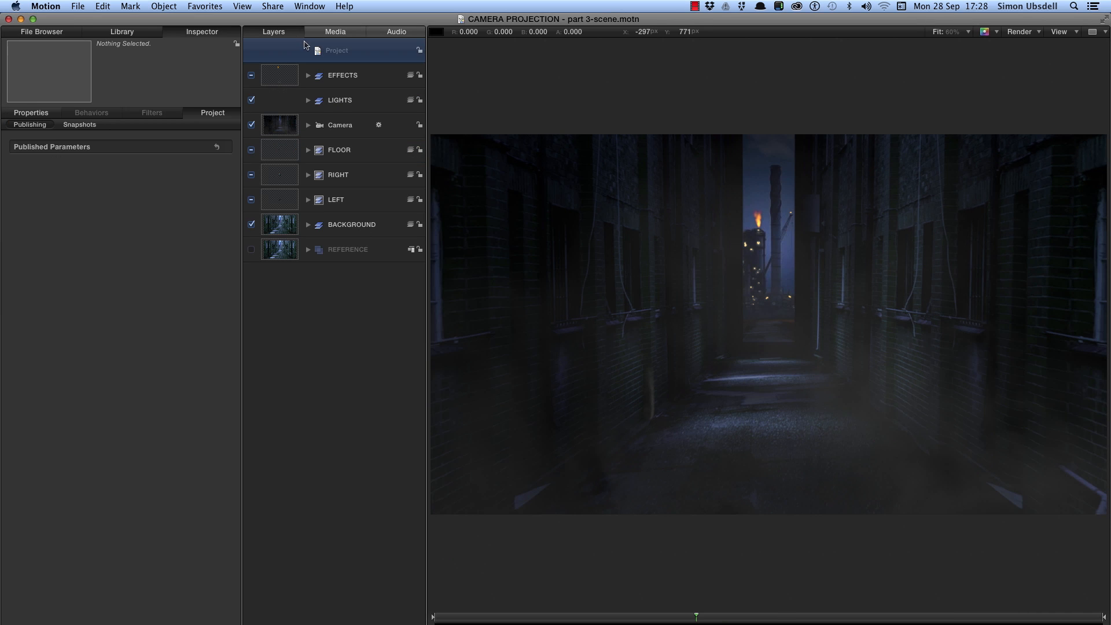
right_click(311, 46)
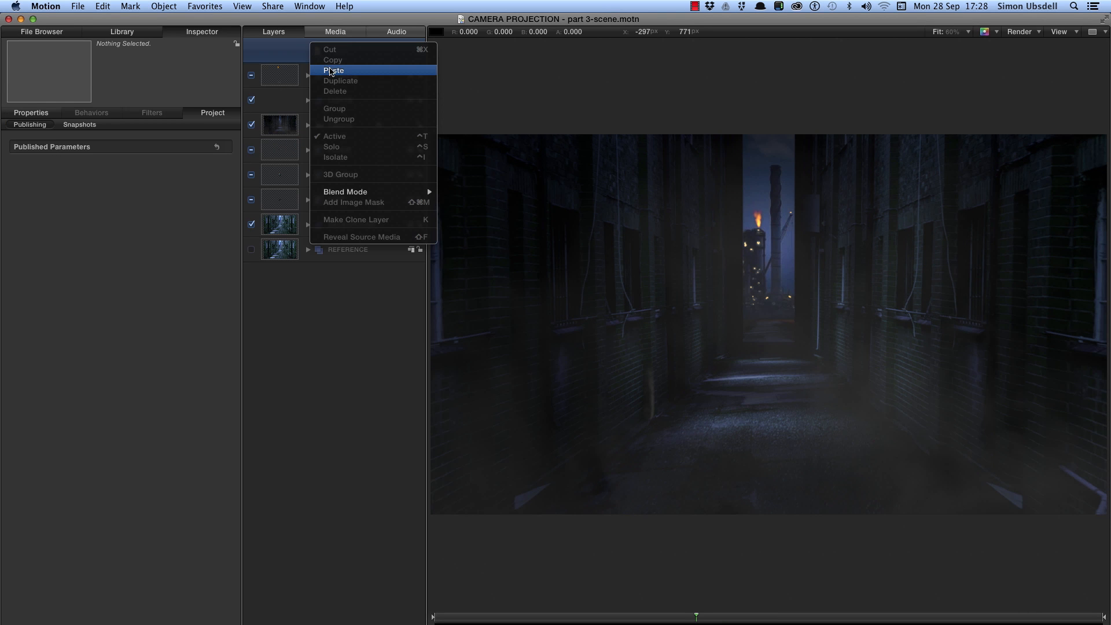
left_click(331, 71)
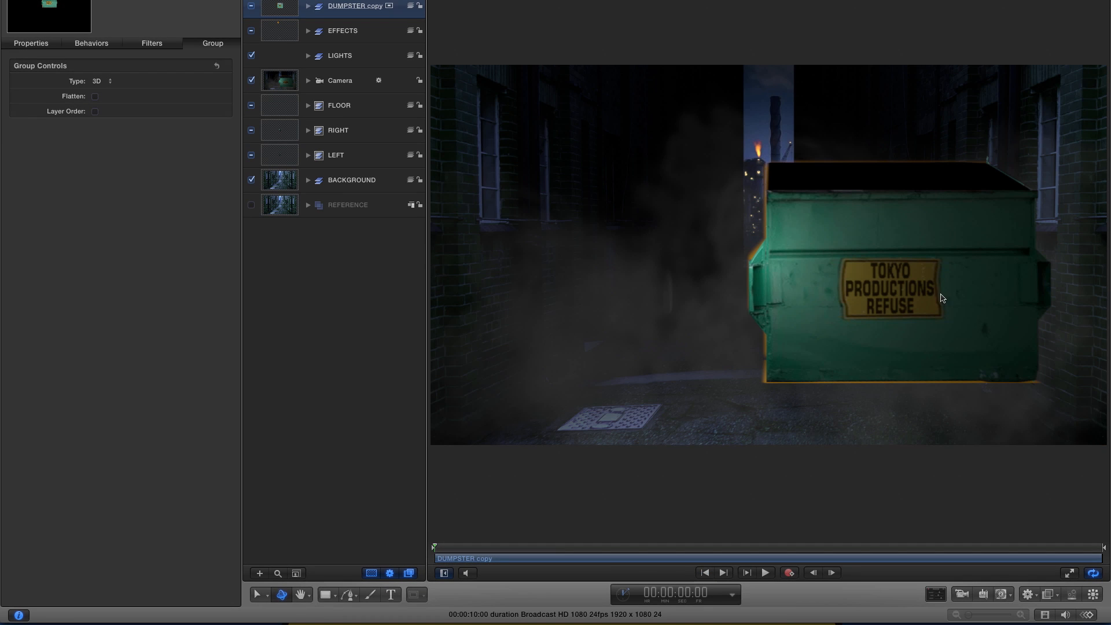
Send the pasted dumpster group backward one level, beneath the EFFECTS group.
left_click(34, 44)
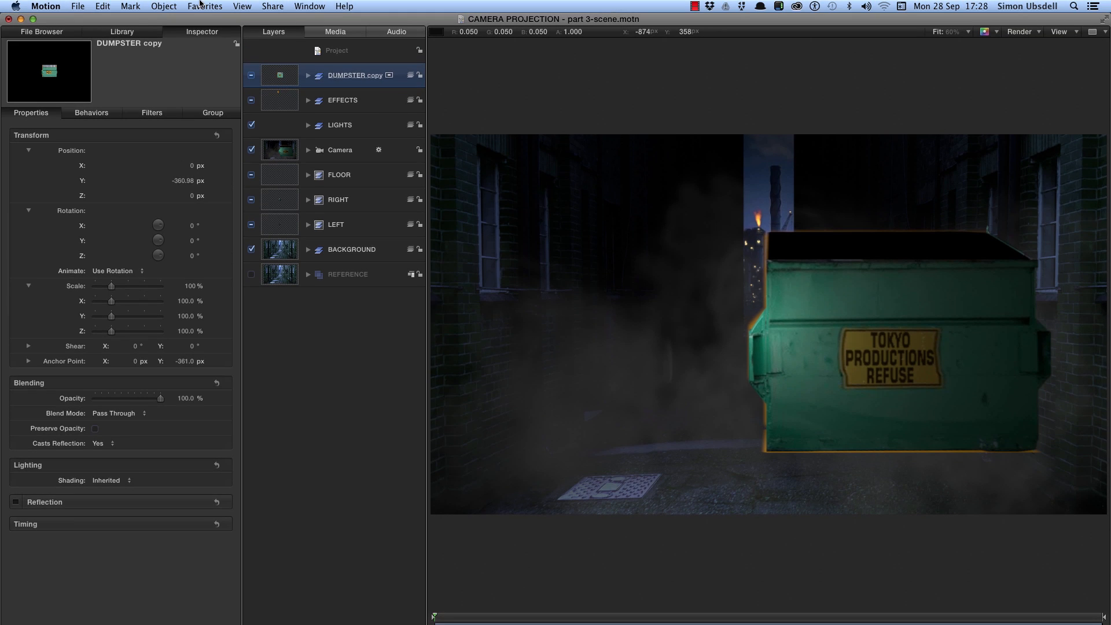
left_click(164, 6)
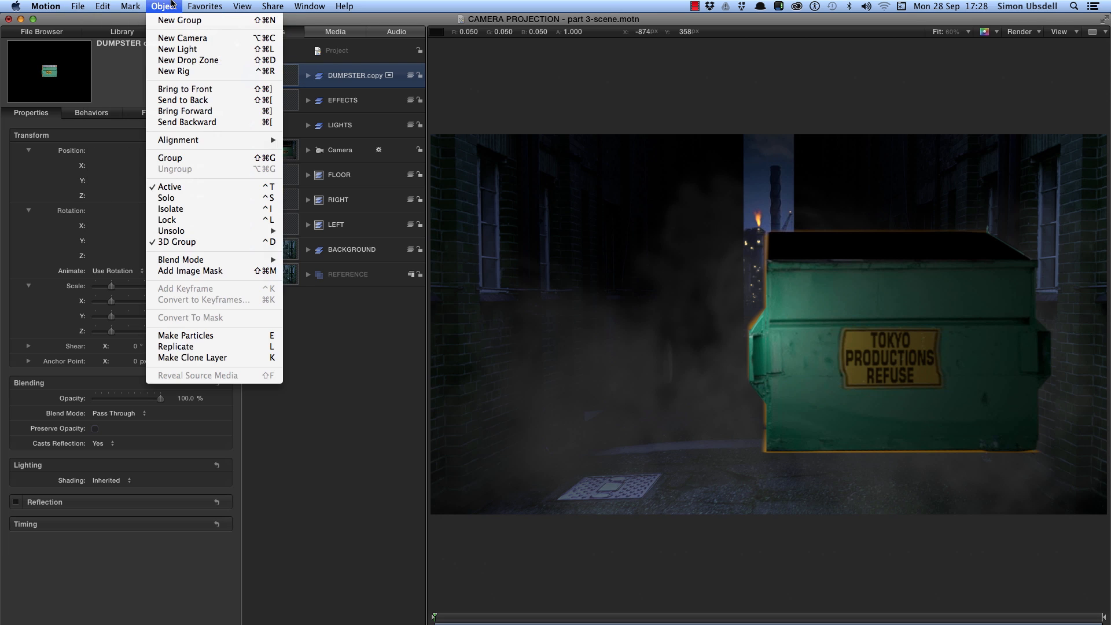
left_click(186, 121)
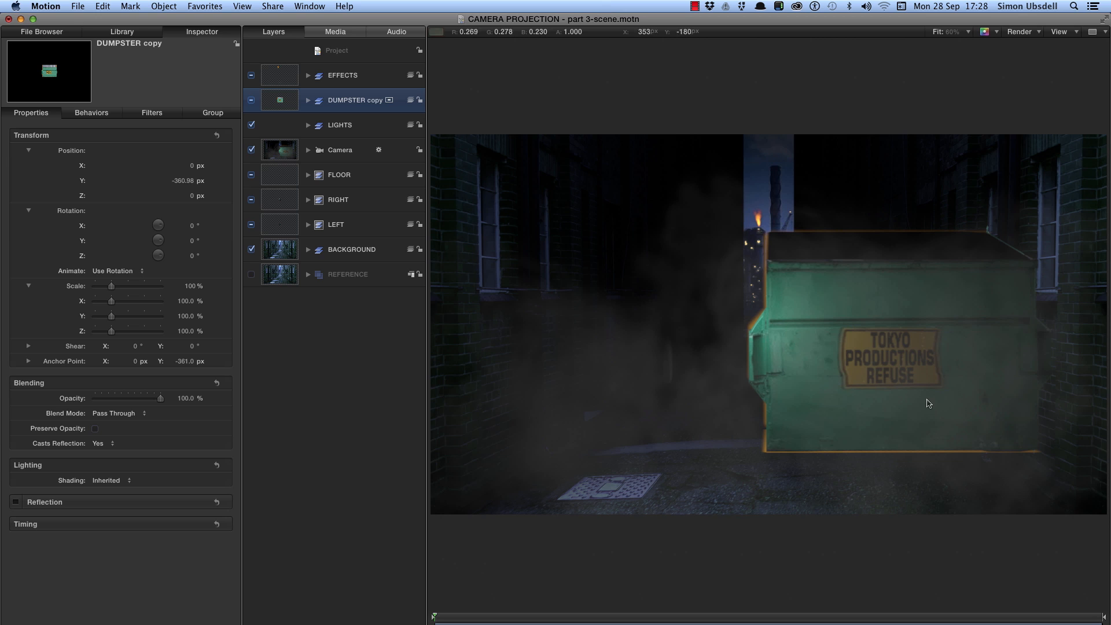
Set the dumpster group's Y position to -540 px and its Y rotation to 90°.
left_click(181, 181)
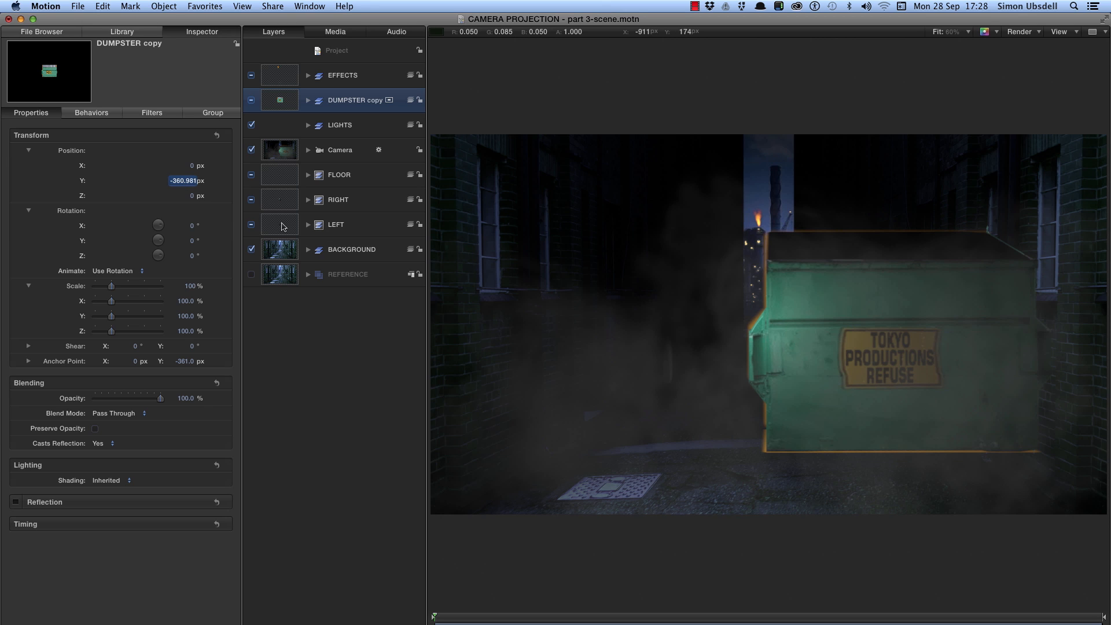
type("-540")
key("Return")
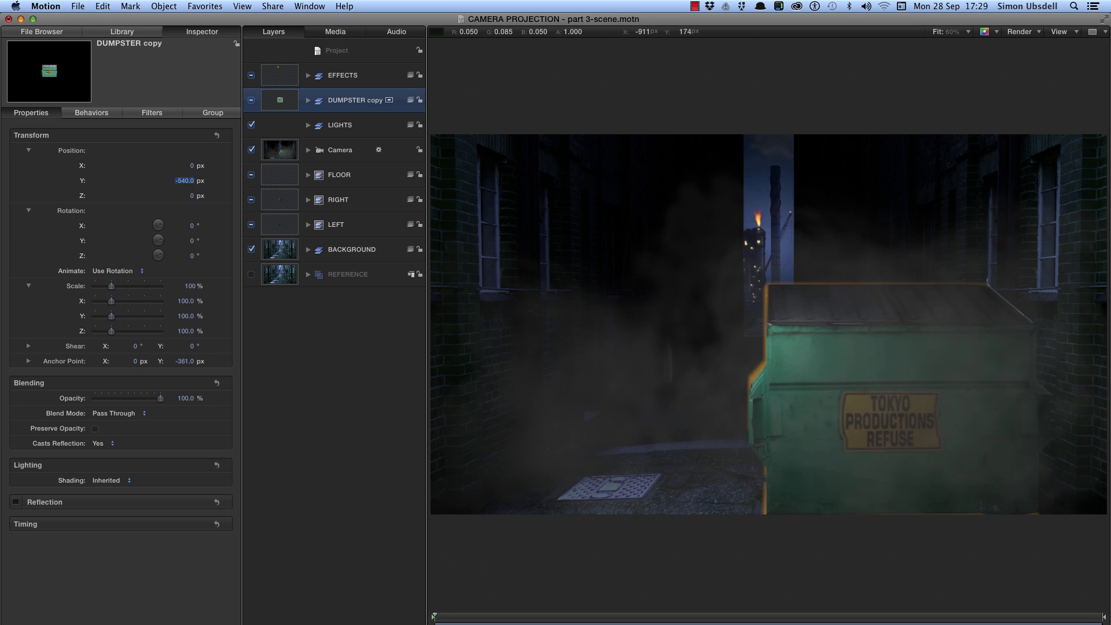
left_click(187, 240)
type("90")
key("Return")
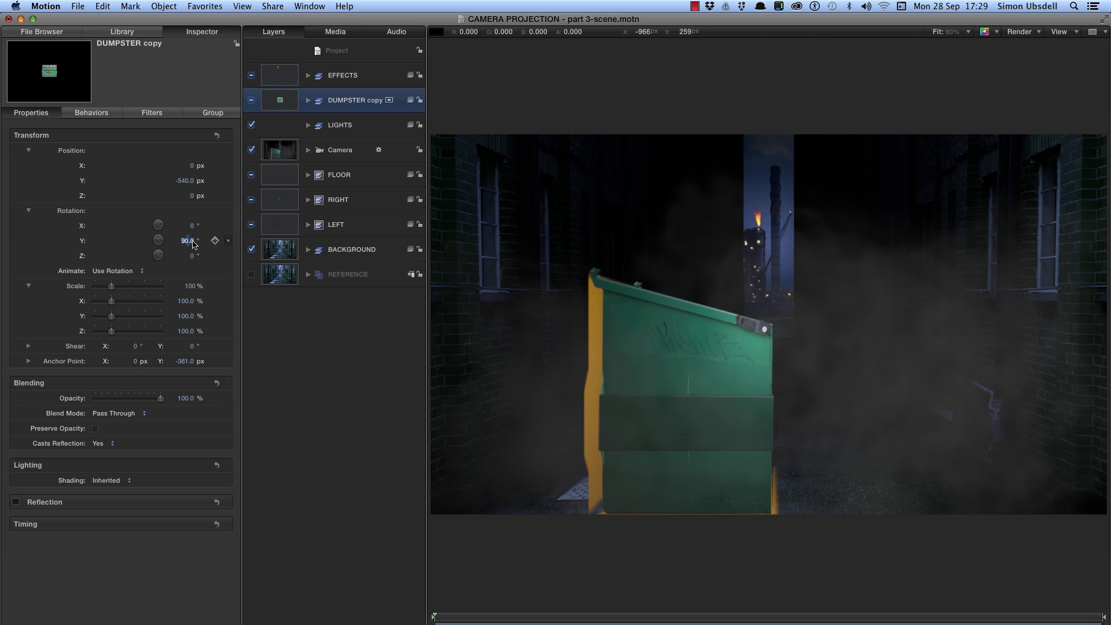
Move the dumpster group down the alley to Z -1750 px and sideways to X -450.09 px.
left_click(193, 195)
type("-1750")
key("Return")
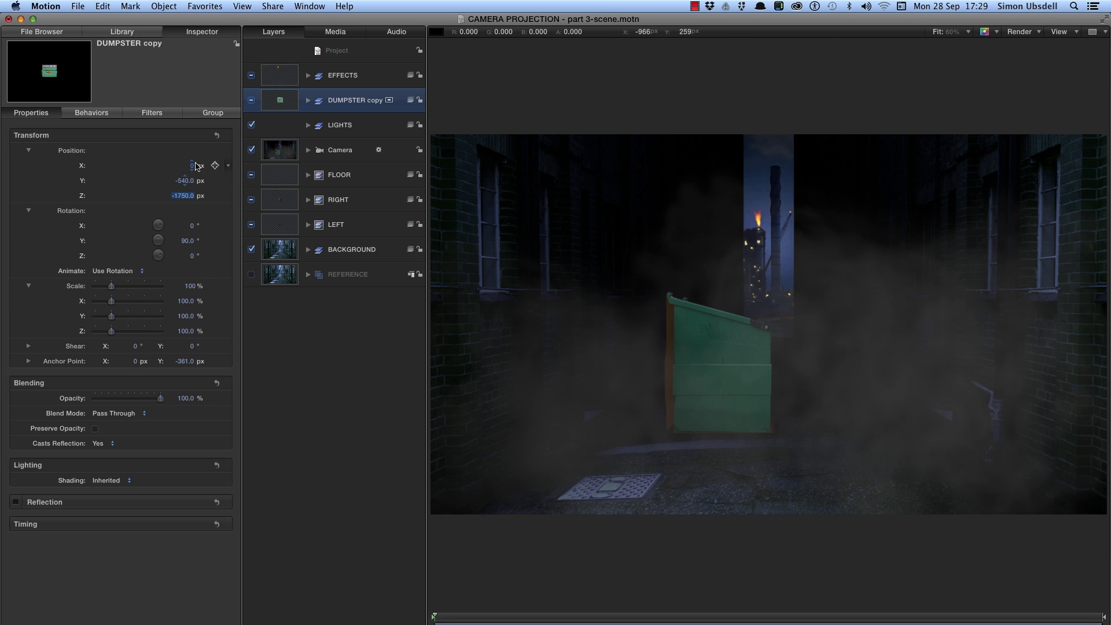
left_click_drag(194, 167, 145, 166)
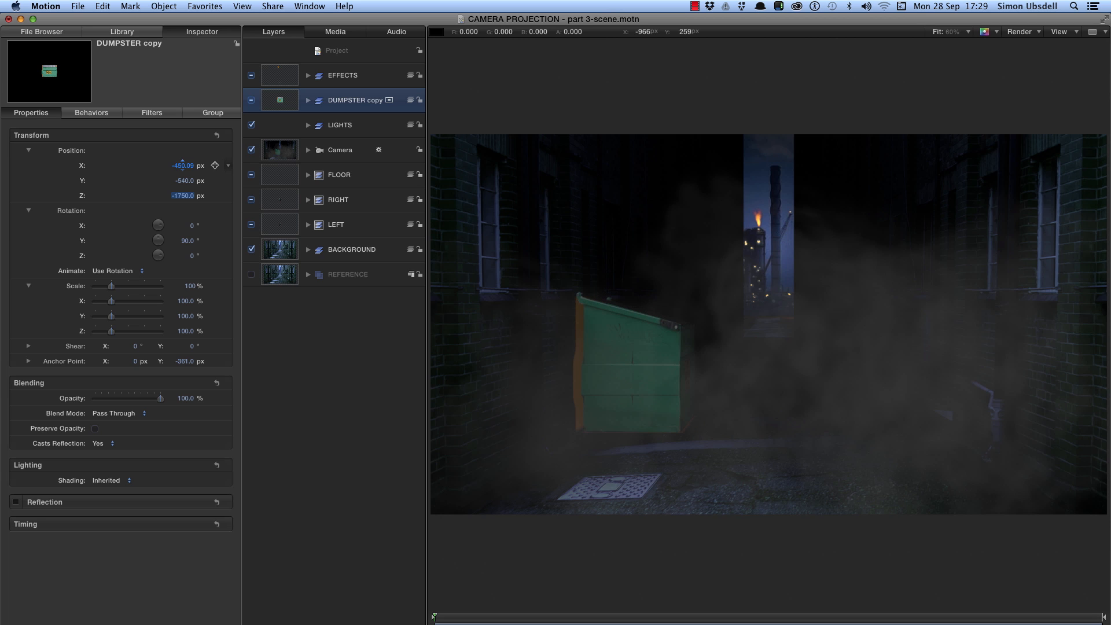
left_click_drag(183, 165, 183, 165)
Change the fill color of both orange rectangles in the DUMPSTER copy group to black and check the result further along the timeline.
left_click(308, 100)
left_click(272, 124)
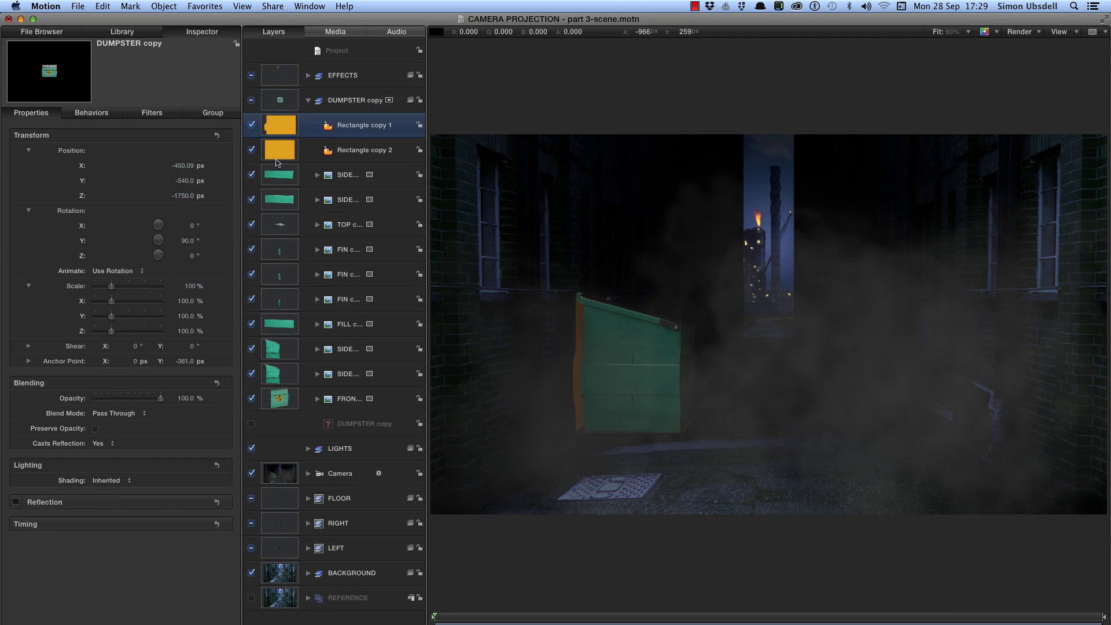
left_click(278, 151, "shift")
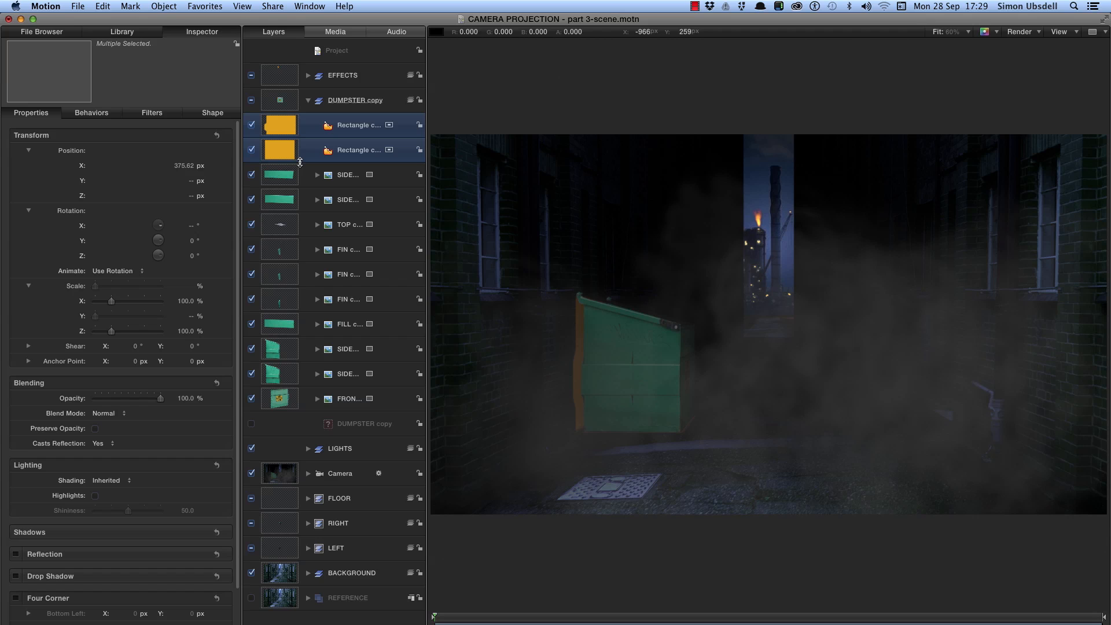
left_click(215, 114)
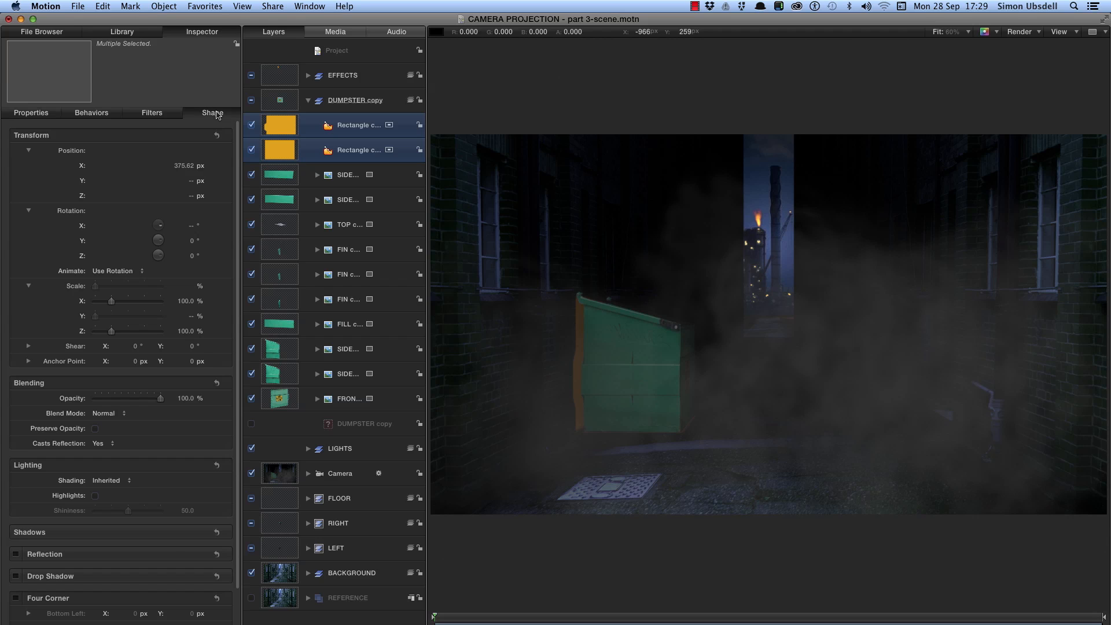
left_click(102, 193)
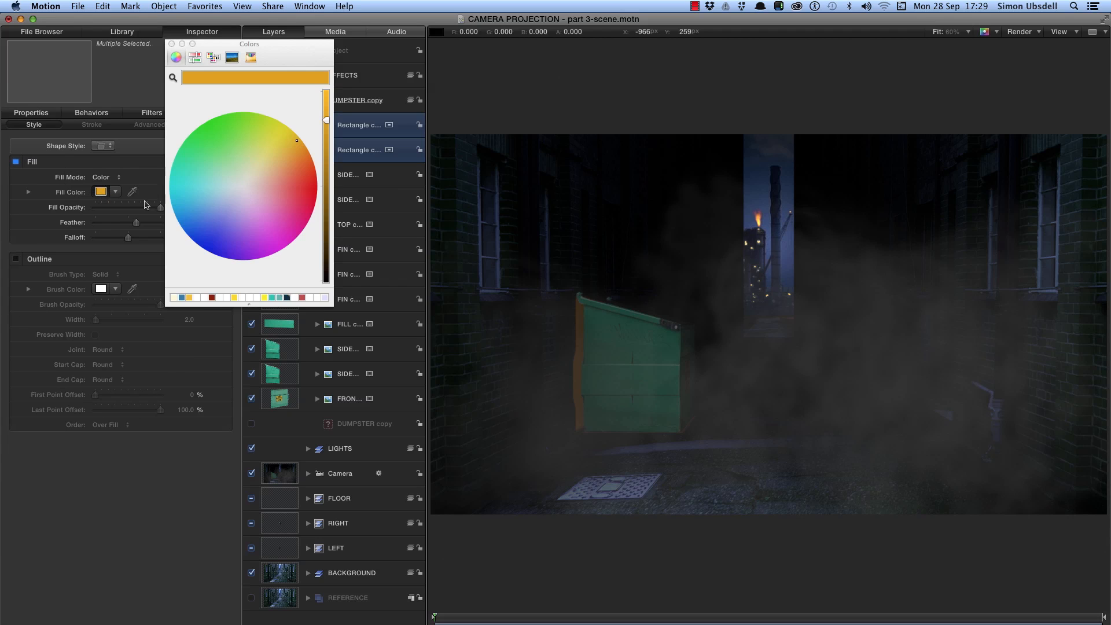
left_click_drag(327, 240, 333, 386)
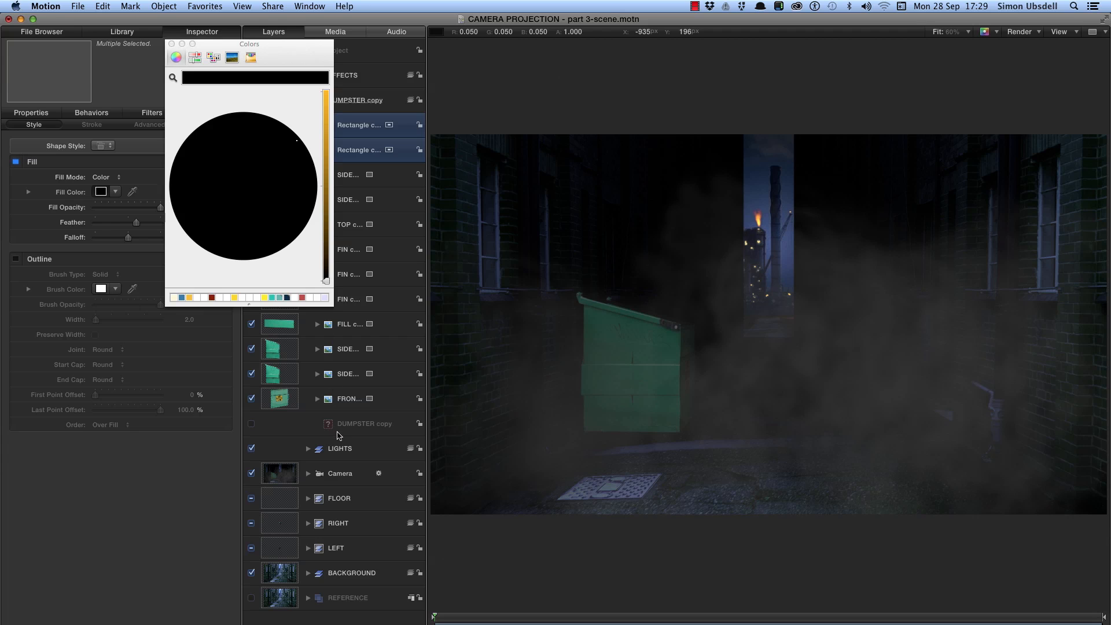
left_click(171, 44)
left_click(521, 616)
left_click_drag(522, 618, 629, 617)
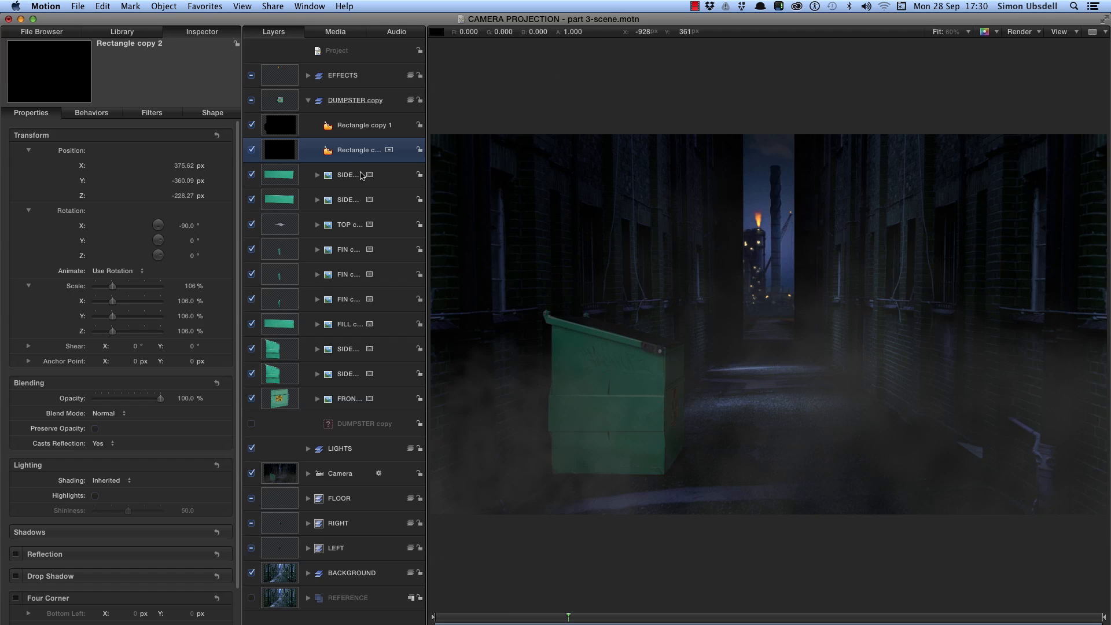
left_click(308, 102)
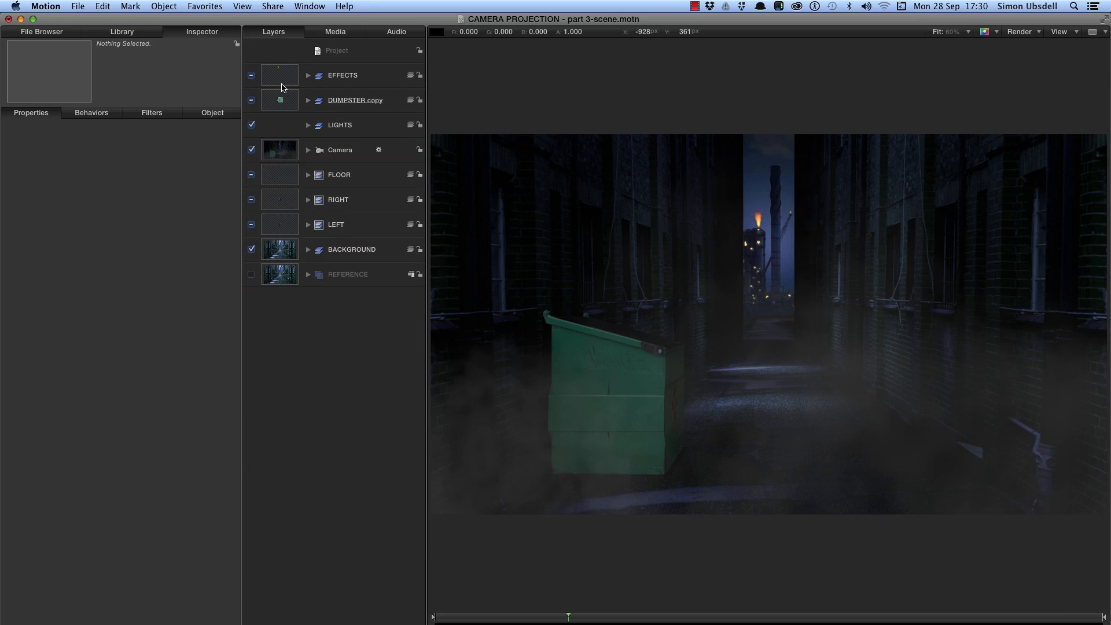
Move the lights from Light copy 4 through Light together to a Z position of about -2585 px and play back the scene.
left_click(308, 125)
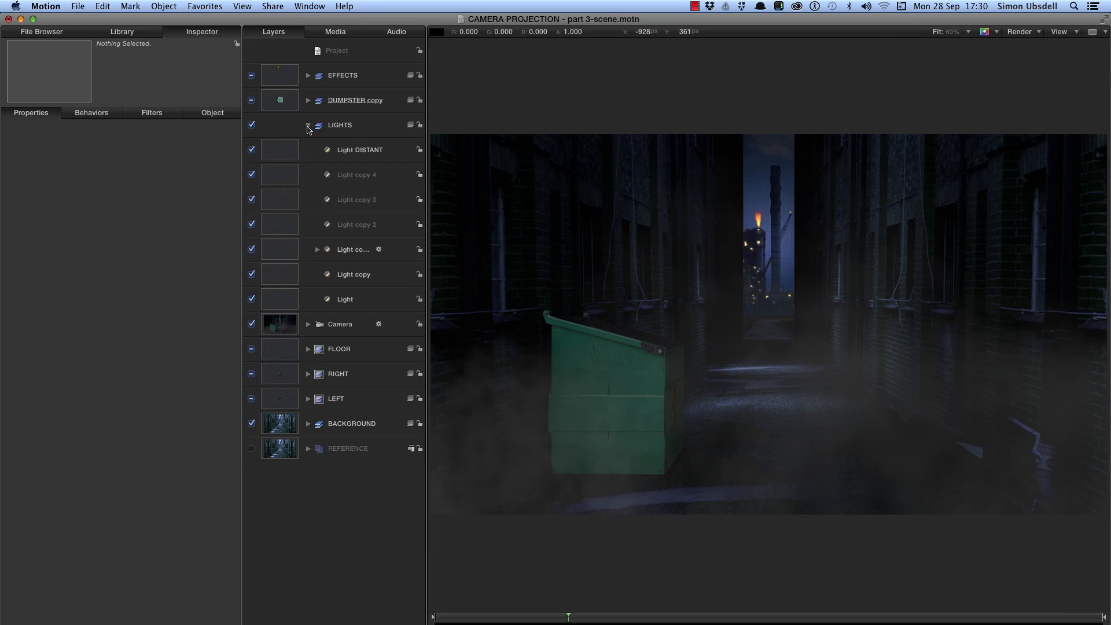
left_click(278, 175)
left_click(281, 298, "shift")
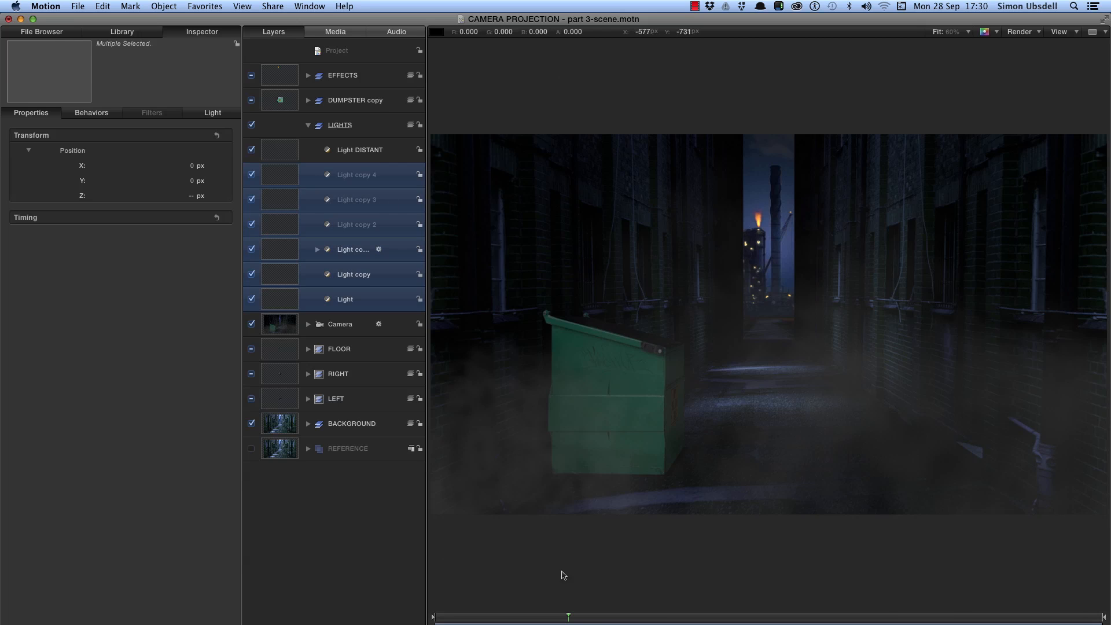
mouse_move(584, 618)
left_mouse_down()
mouse_move(600, 617)
mouse_move(588, 621)
left_mouse_up()
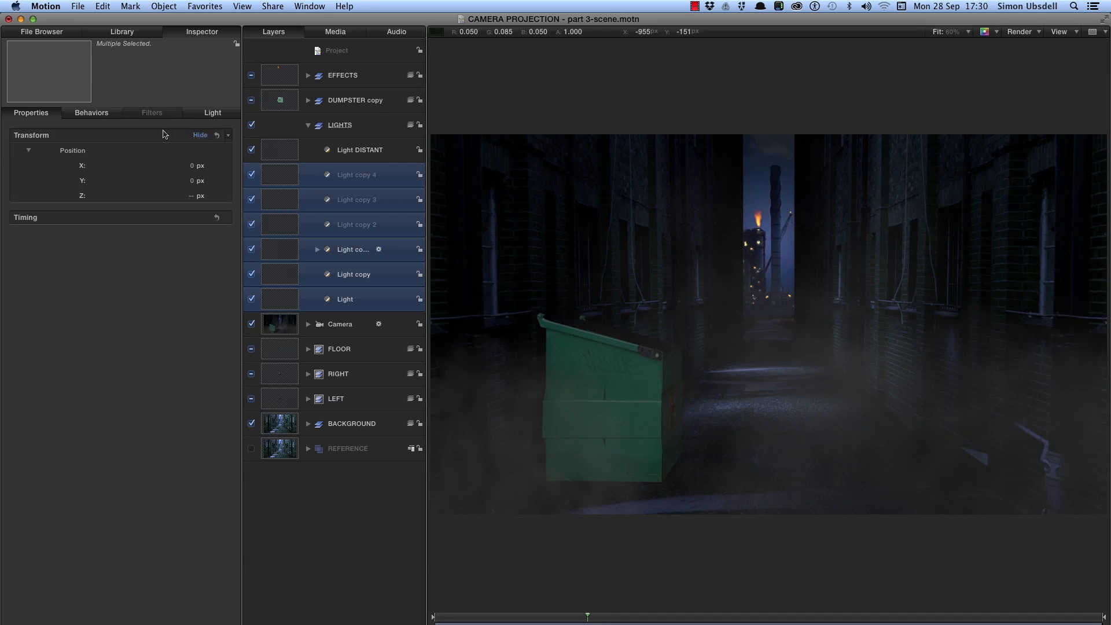
left_click_drag(193, 196, 184, 195)
left_click_drag(183, 193, 181, 196)
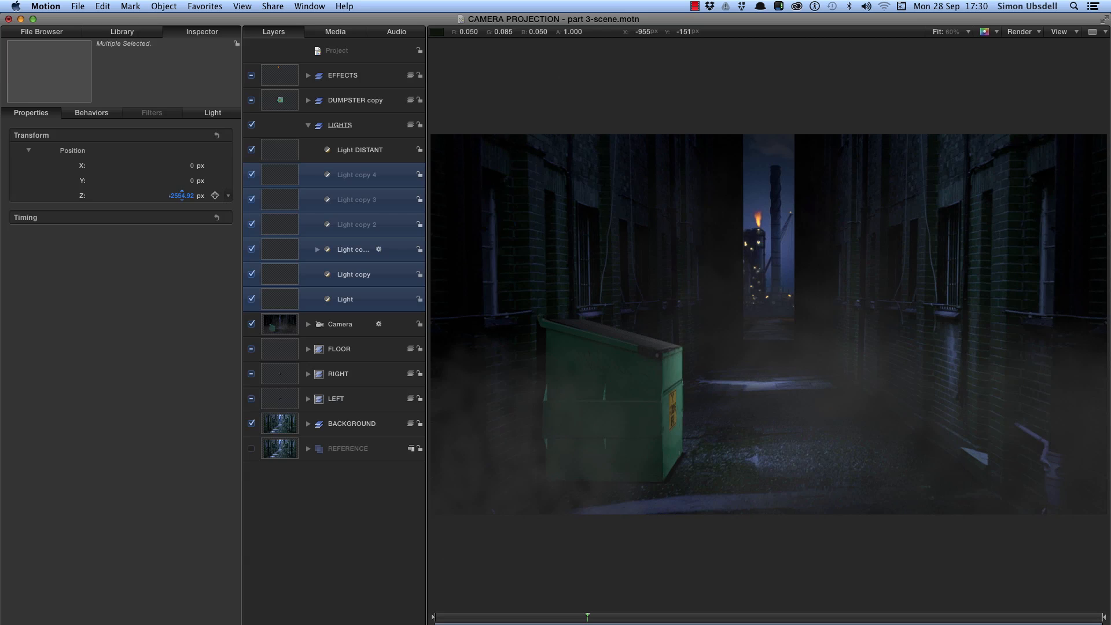
key("space")
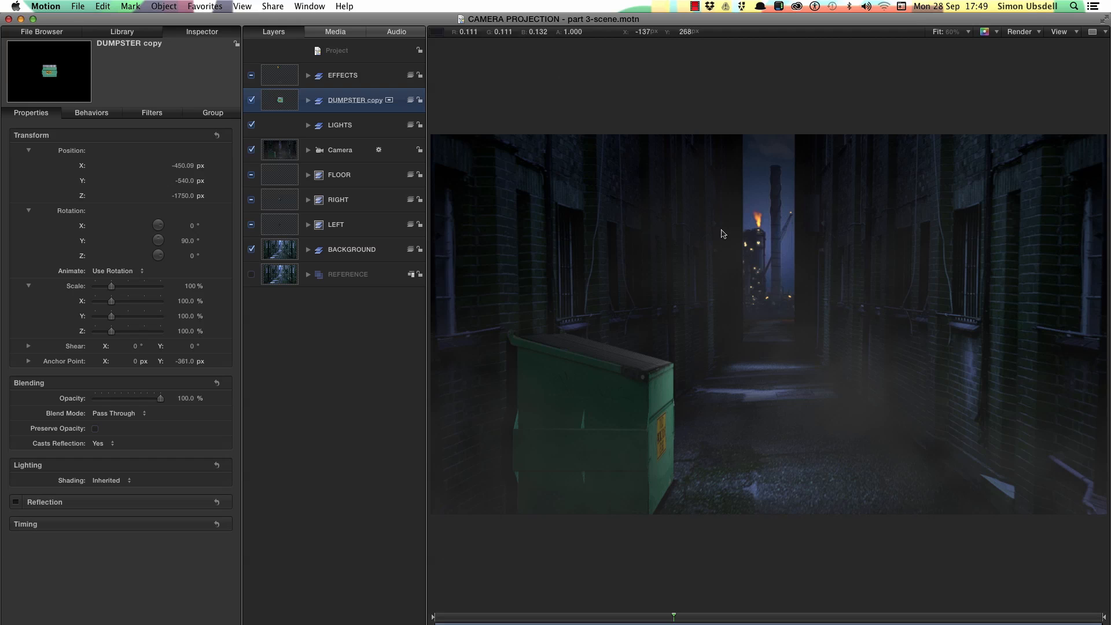
Add the Hawaiki AutoMatch filter to the DUMPSTER copy group and show its parameters.
left_click(132, 34)
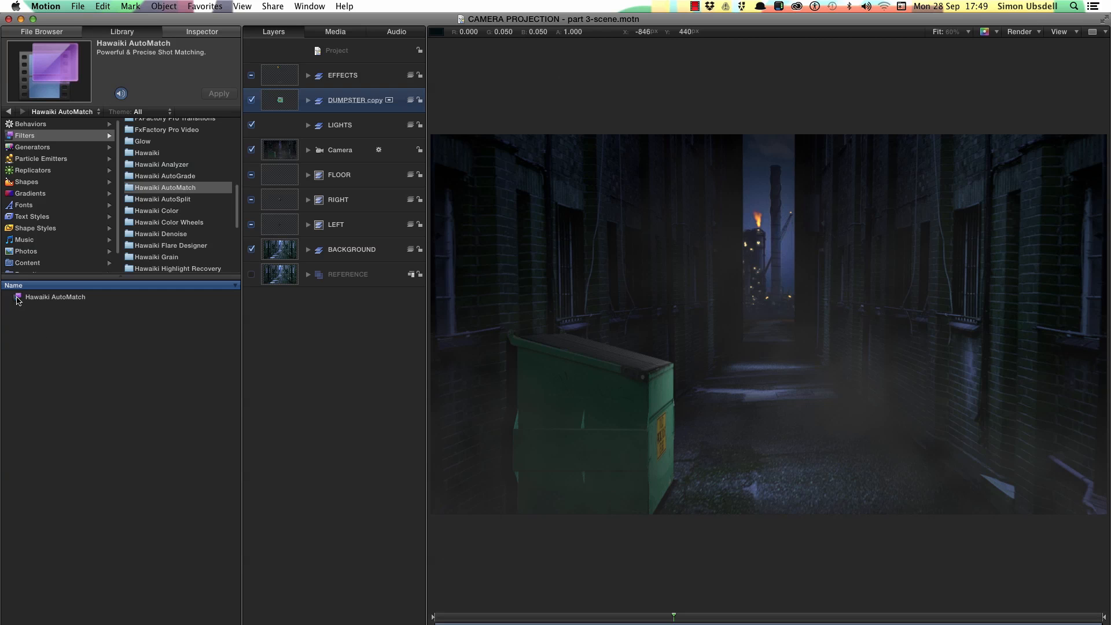
left_click_drag(18, 299, 272, 101)
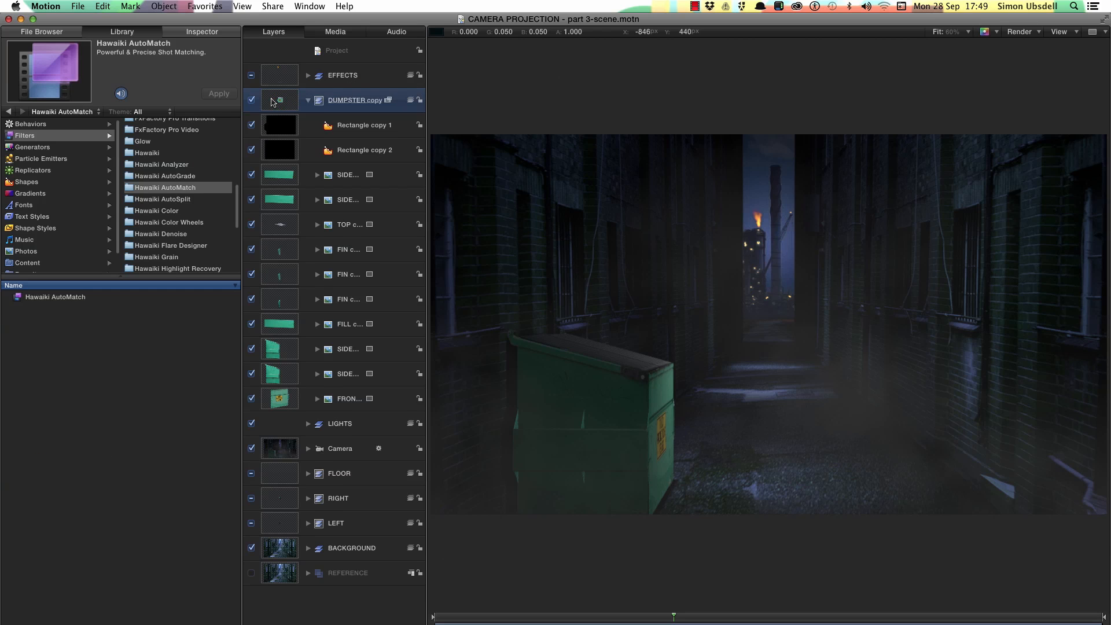
left_click(207, 33)
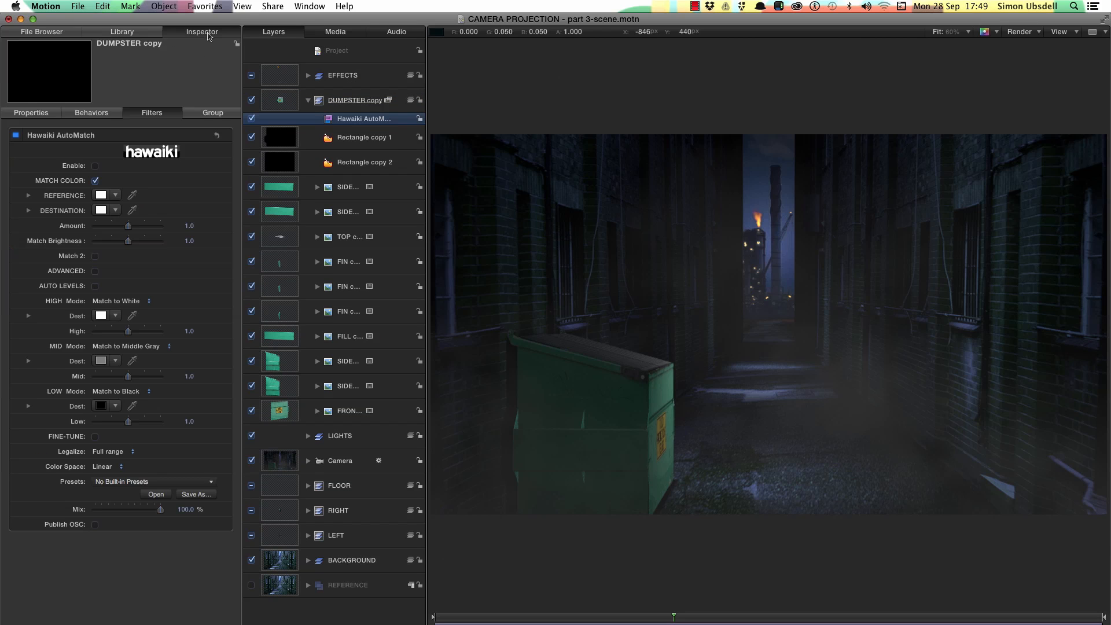
Enable AutoMatch with its reference color sampled from the distant night sky and its destination color from the dumpster's lid.
left_click(132, 195)
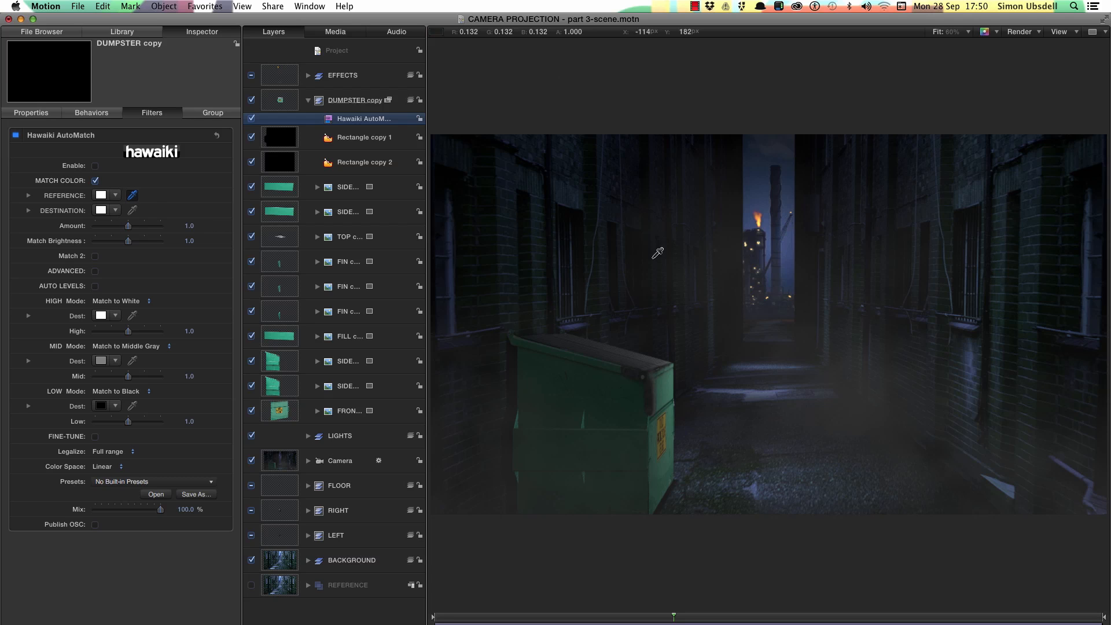
left_click(777, 248)
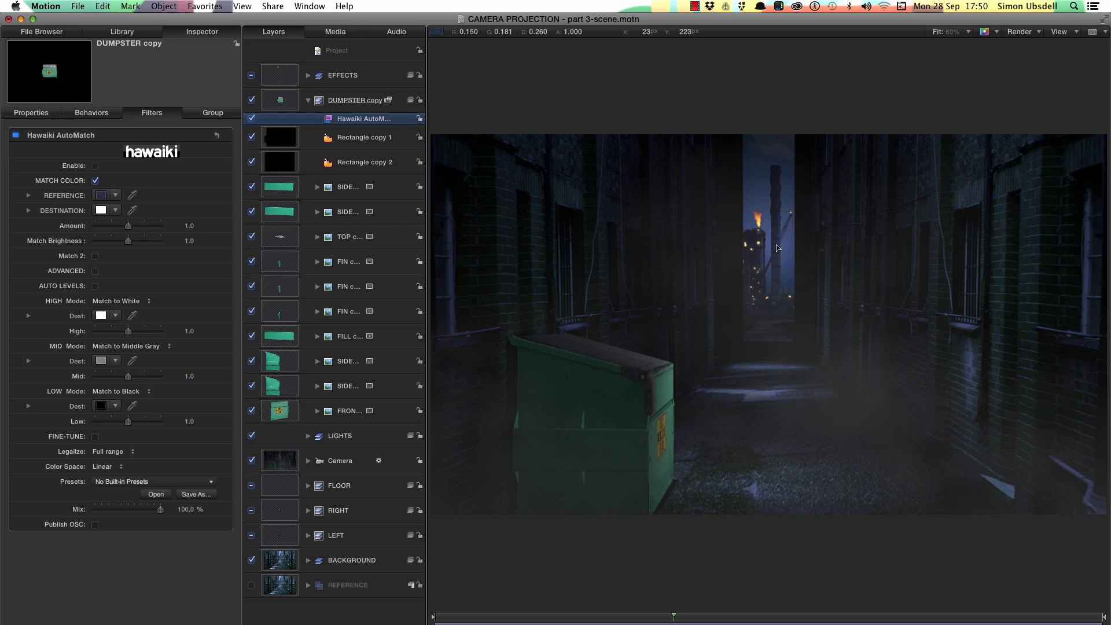
left_click(132, 210)
left_click(561, 341)
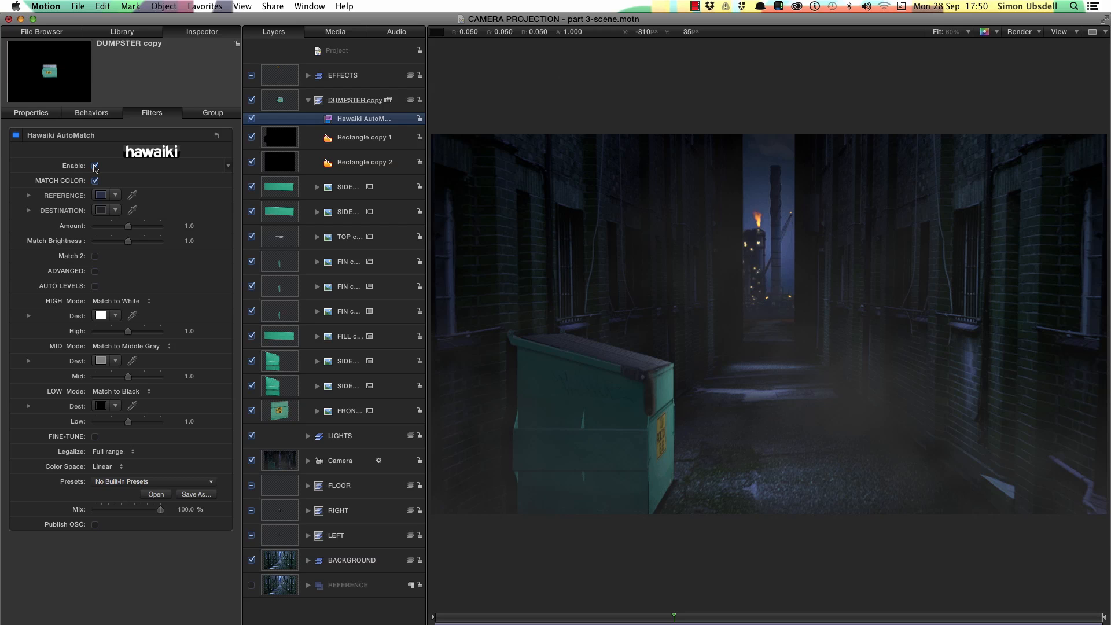
Set the AutoMatch amount to 0.76 and its fine-tune MID value to -26, comparing the dumpster with and without the filter.
left_click_drag(128, 225, 122, 227)
left_click(95, 436)
scroll(236, 417, "down", 1)
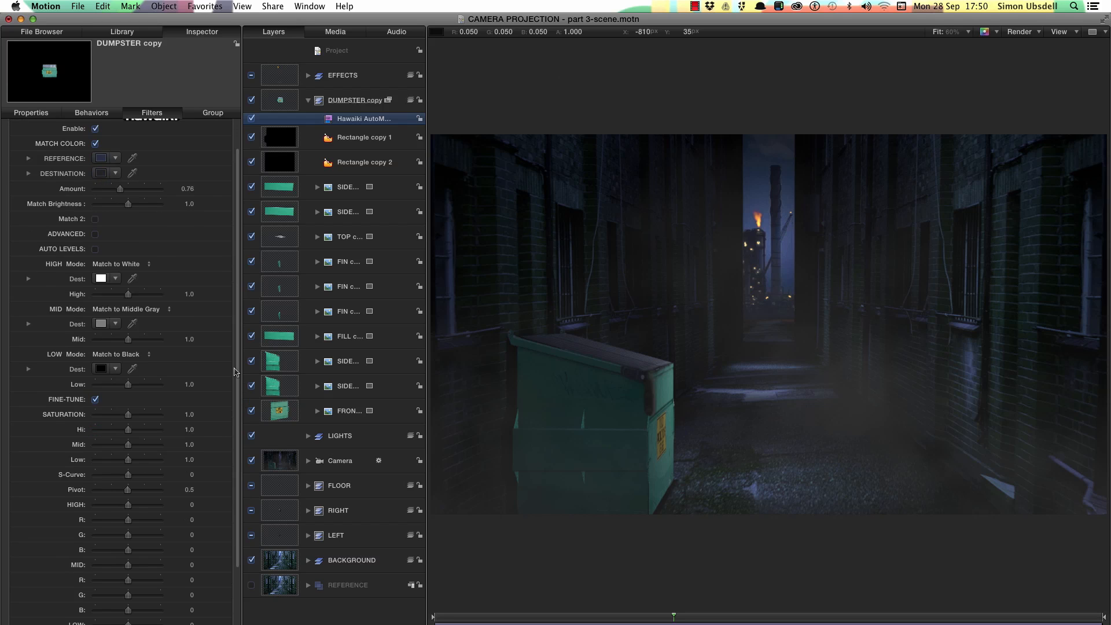
scroll(237, 354, "down", 5)
left_click_drag(128, 424, 121, 431)
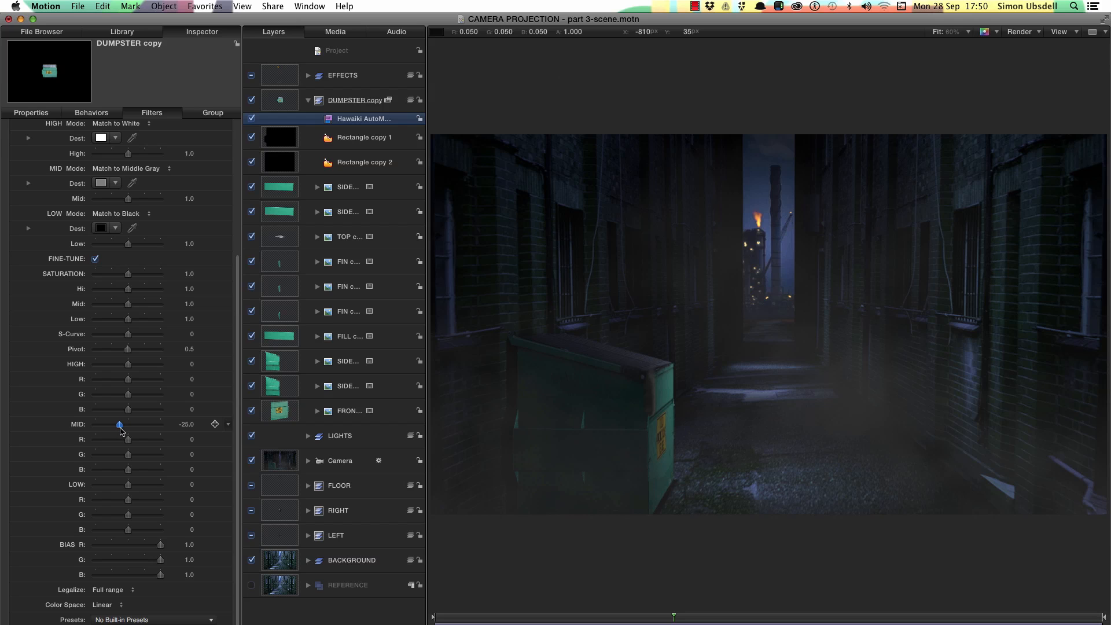
left_click_drag(119, 430, 120, 430)
left_click(251, 118)
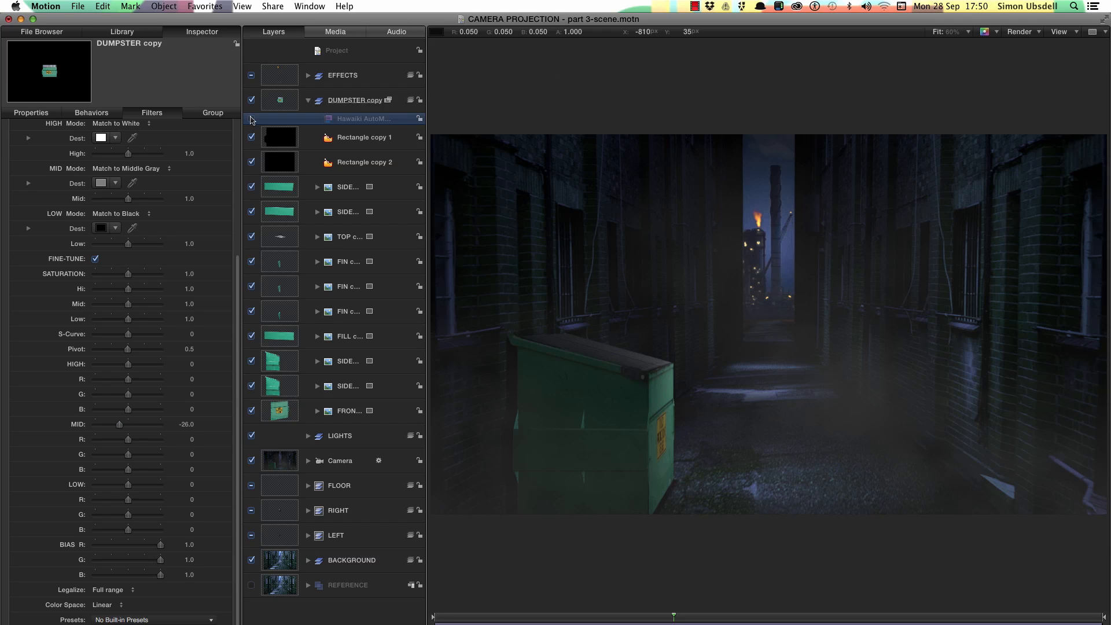
left_click(251, 119)
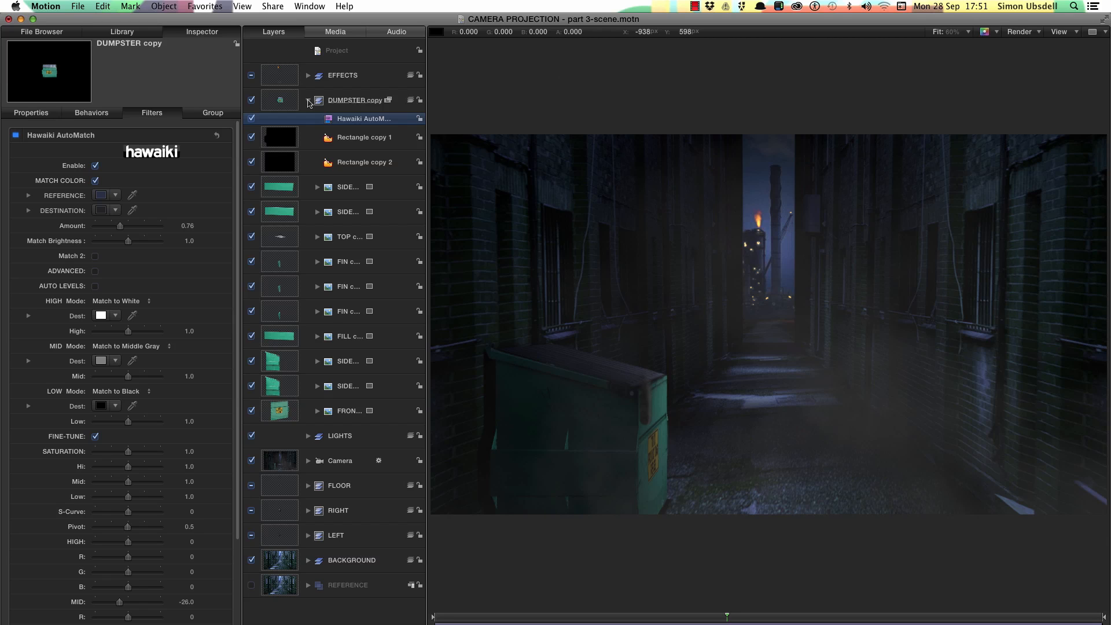
Move the Smooth Smoke Left emitter out of EFFECTS into its own group beneath the DUMPSTER copy group and check it along the timeline.
left_click(308, 76)
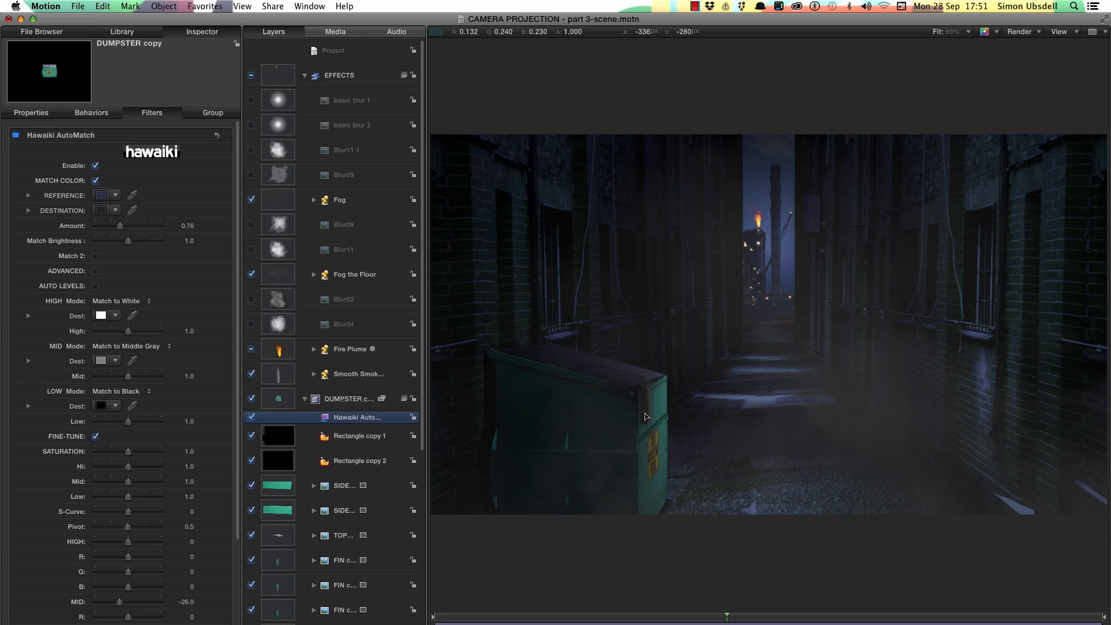
left_click(276, 373)
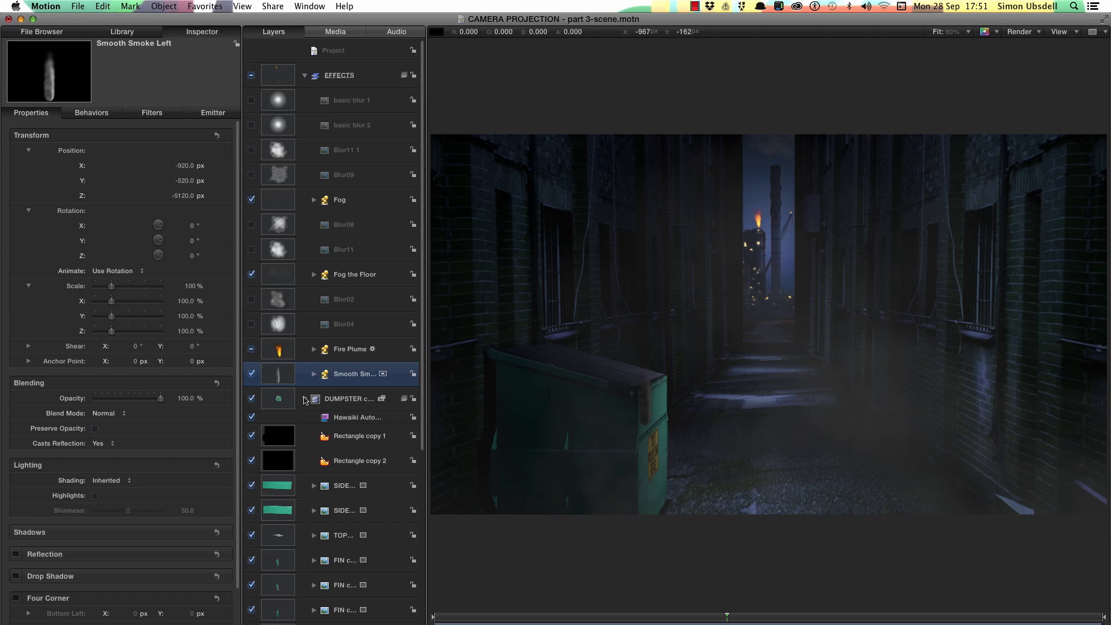
left_click(305, 399)
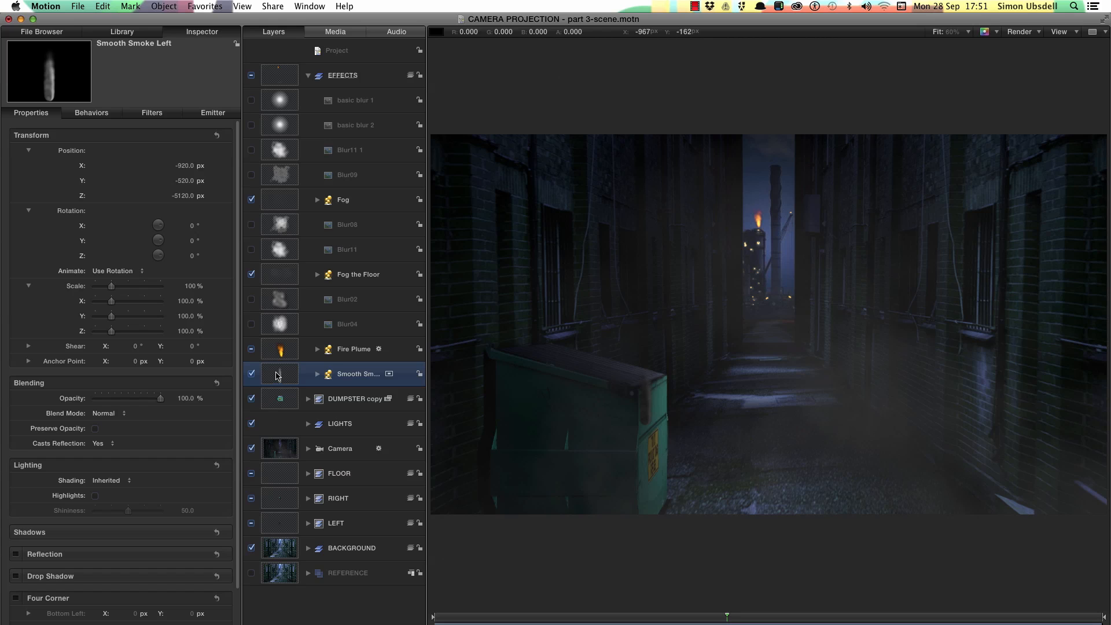
left_click_drag(271, 373, 259, 411)
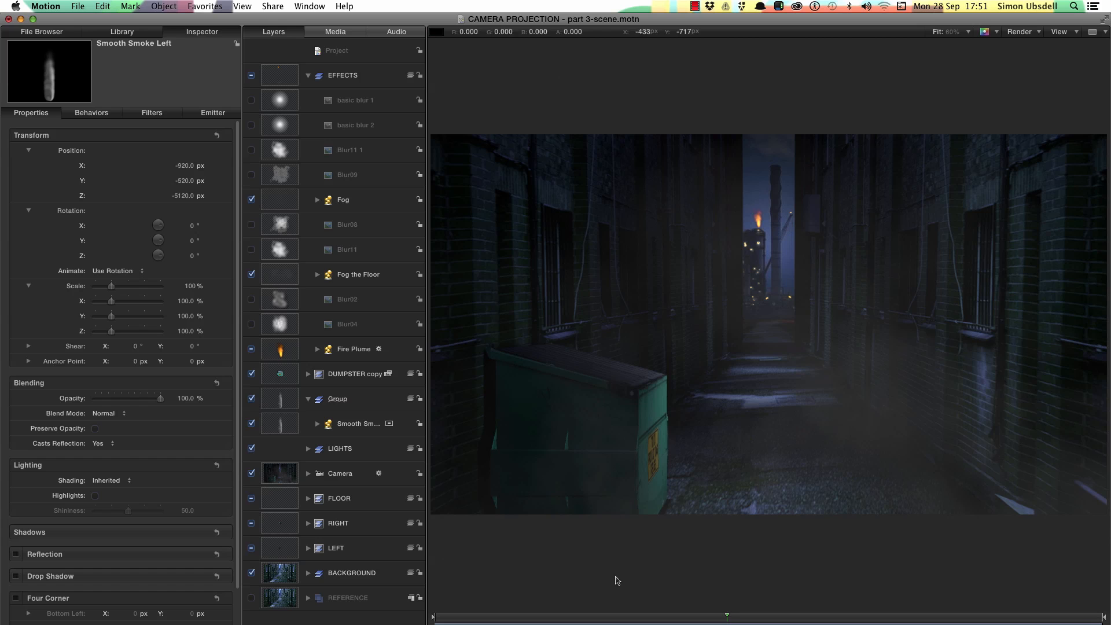
left_click_drag(728, 618, 949, 618)
mouse_move(985, 617)
left_mouse_down()
mouse_move(832, 622)
mouse_move(976, 622)
left_mouse_up()
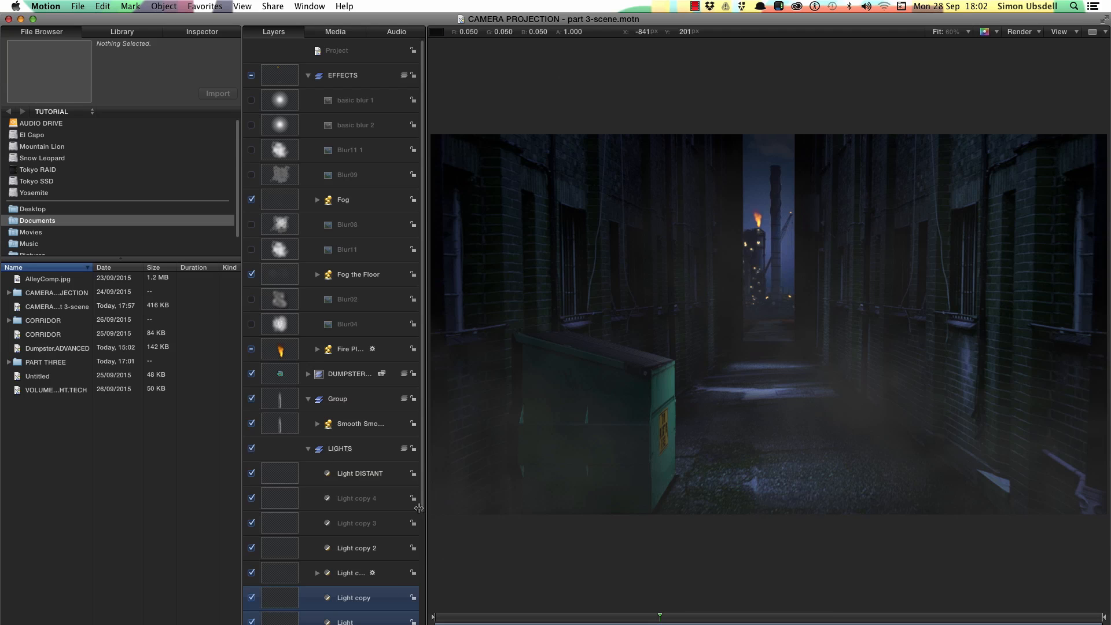
Turn on shadows for both selected point lights, Light copy and Light.
left_click_drag(424, 501, 421, 601)
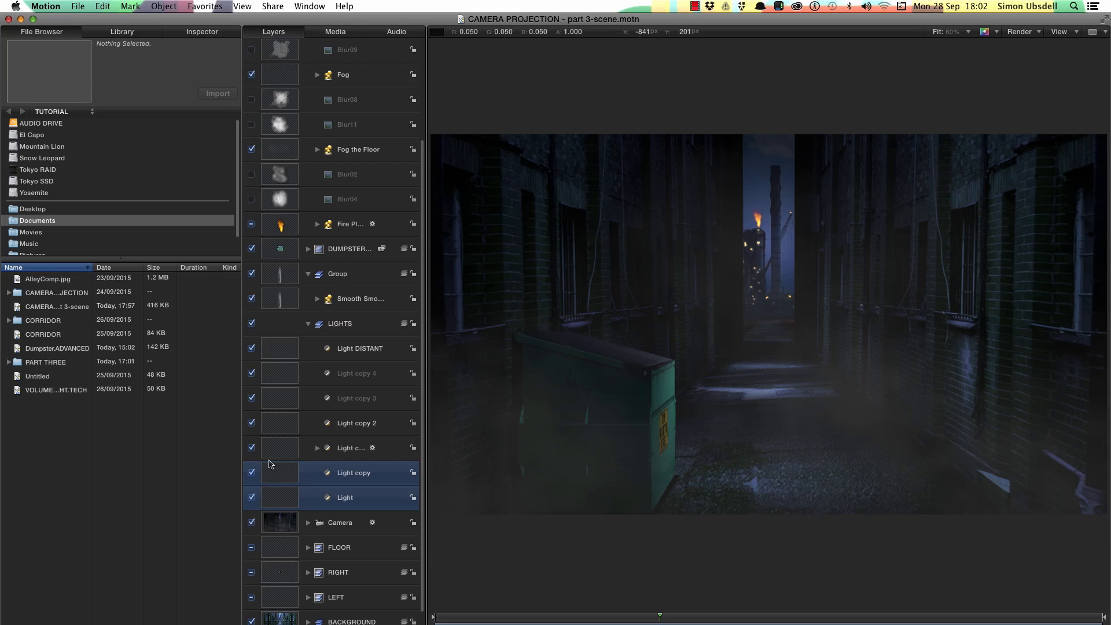
left_click(203, 33)
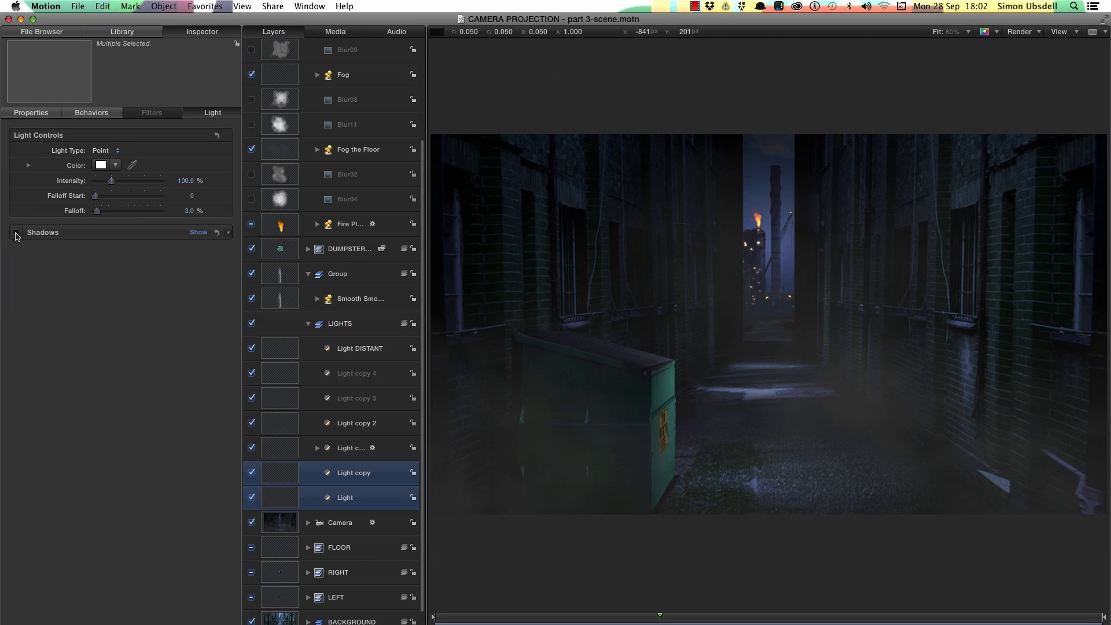
left_click(16, 232)
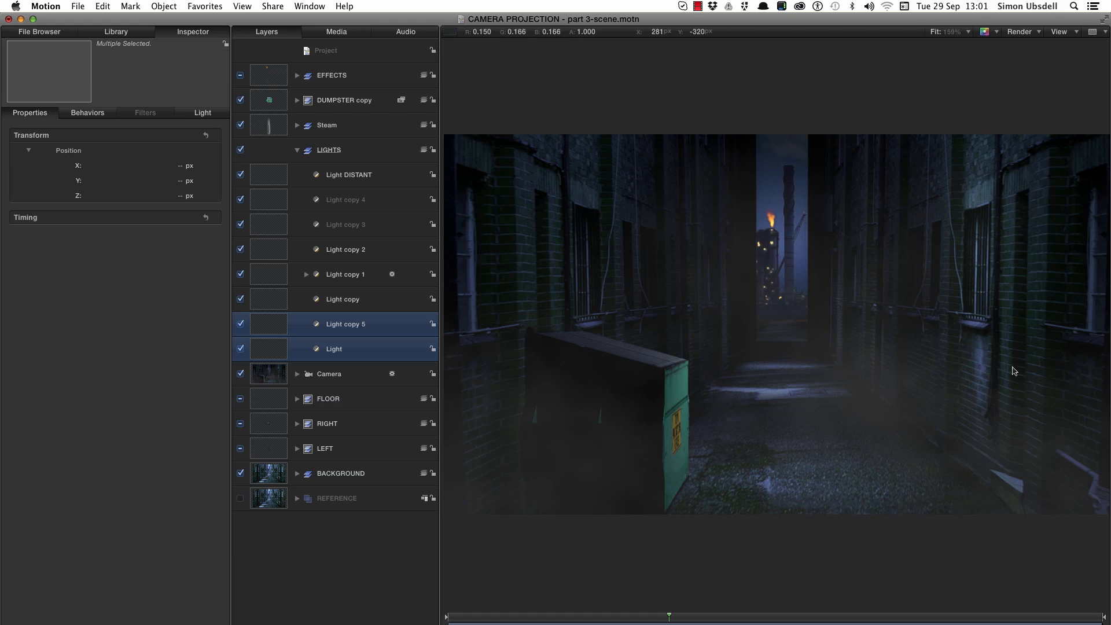
Set the Z position of Light to -1100 px and switch off Light copy 5.
left_click(562, 618)
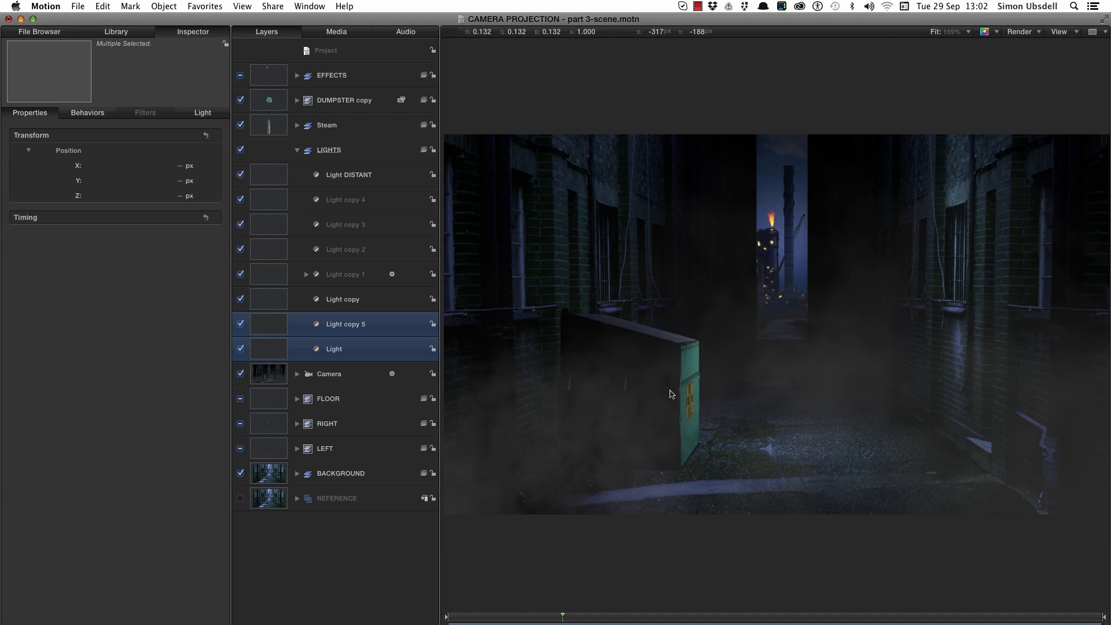
left_click(272, 351)
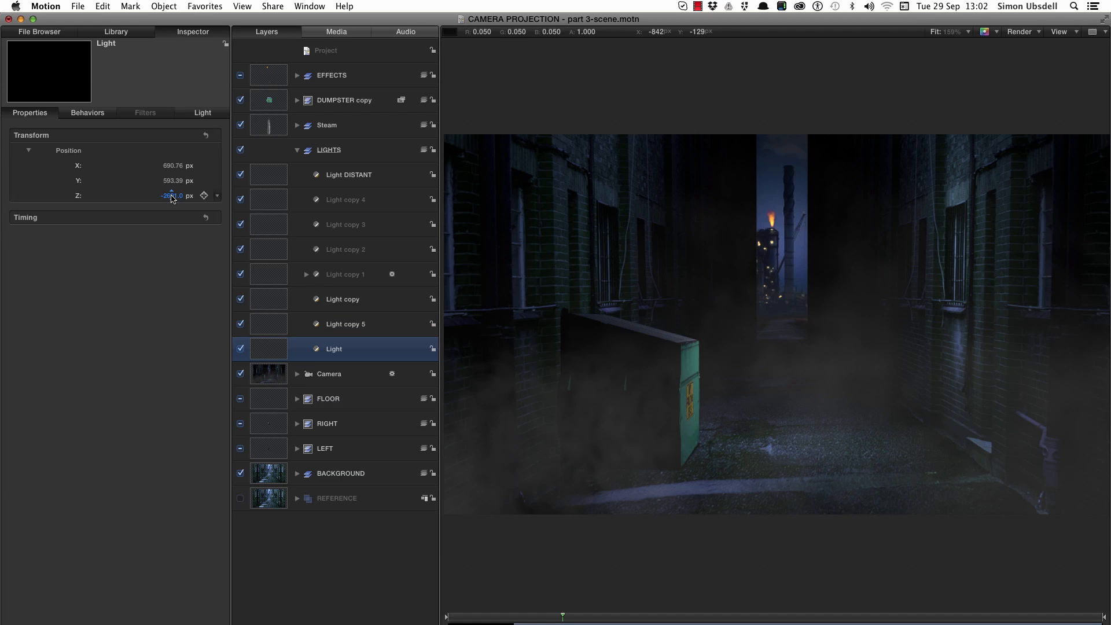
left_click(171, 196)
type("-1100")
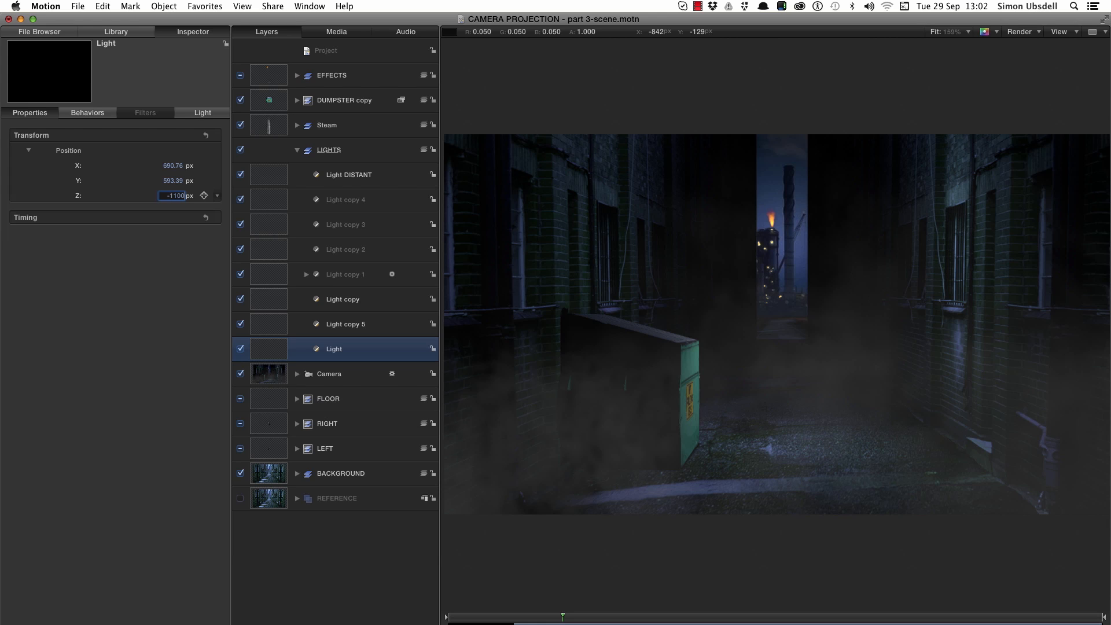
key("Return")
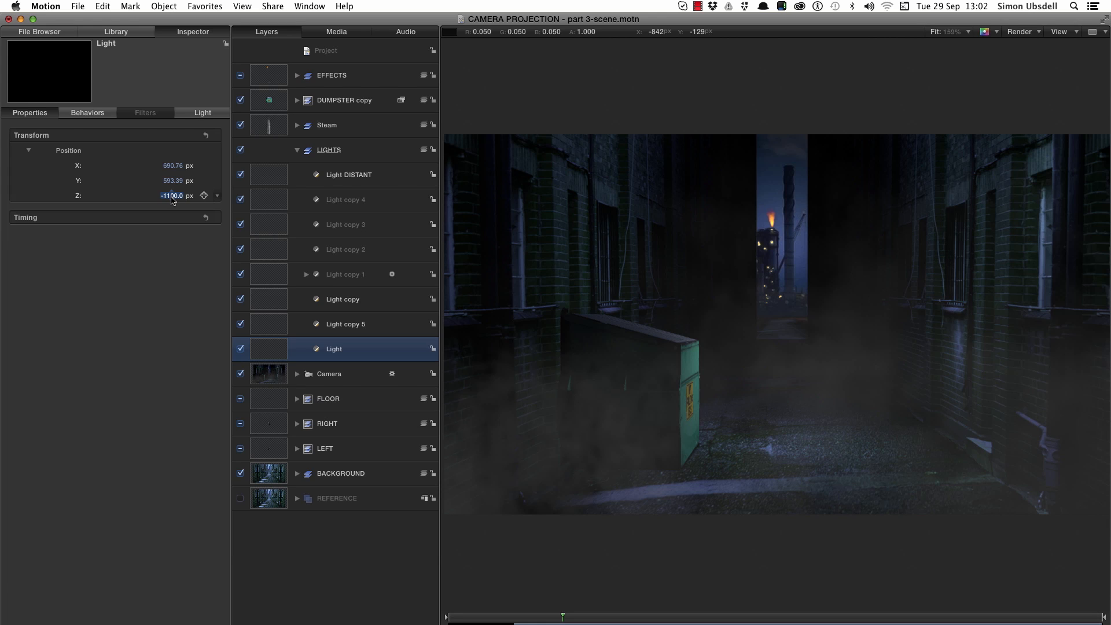
left_click(240, 324)
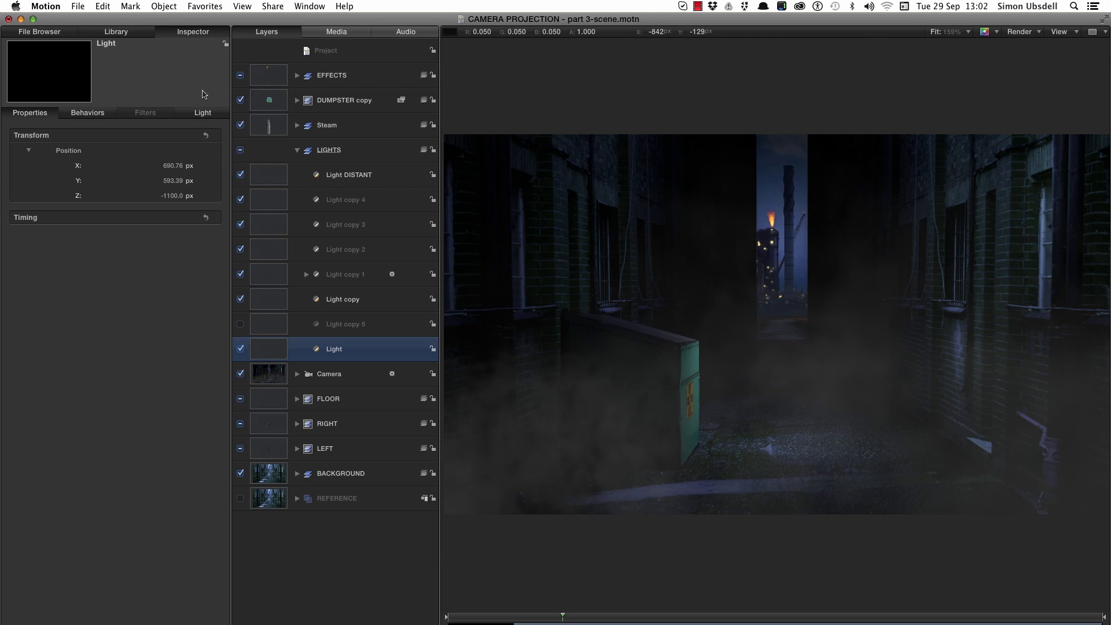
Set the falloff of the point light named Light to 10%.
left_click(210, 116)
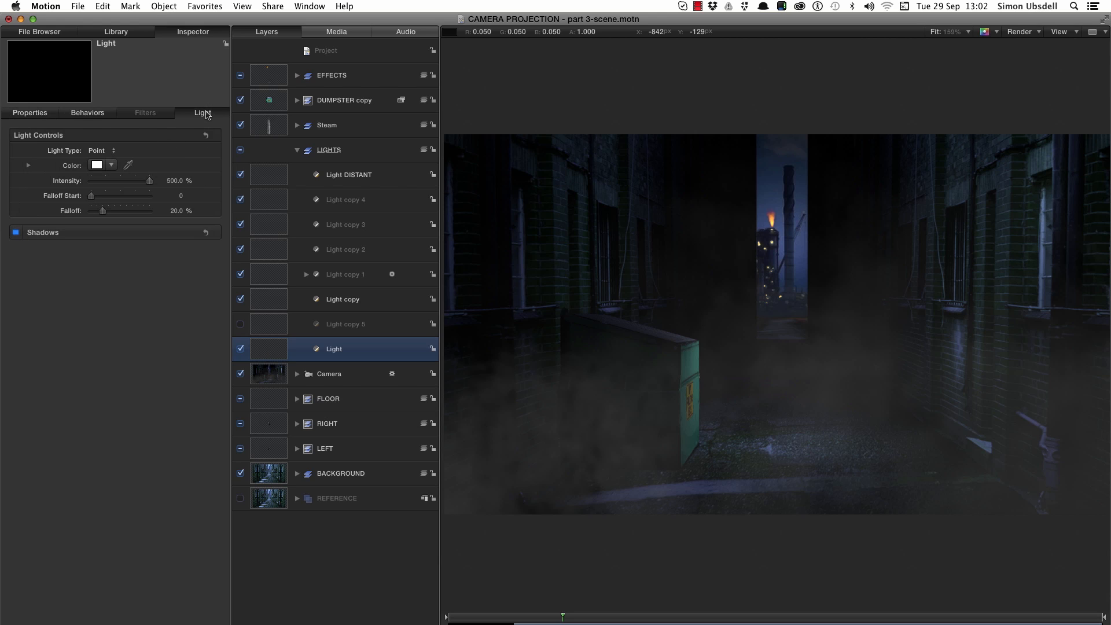
left_click(175, 212)
type("10")
key("Return")
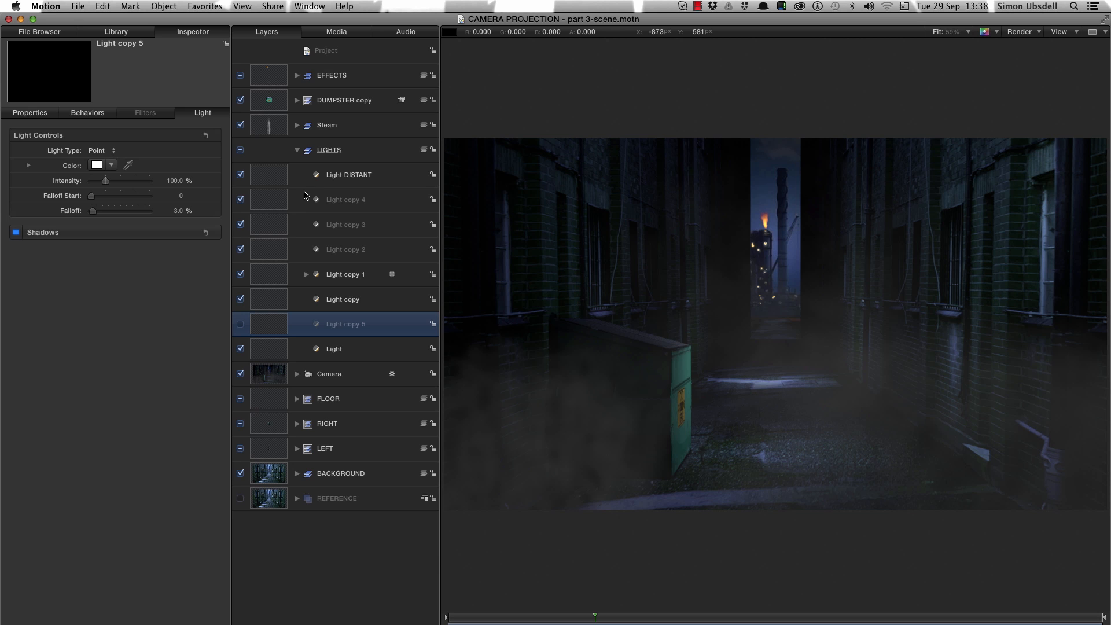
Collapse the LIGHTS group and switch off EFFECTS, DUMPSTER copy, Steam, LIGHTS, FLOOR, LEFT and BACKGROUND, leaving only RIGHT on.
left_click(297, 150)
left_click(270, 76)
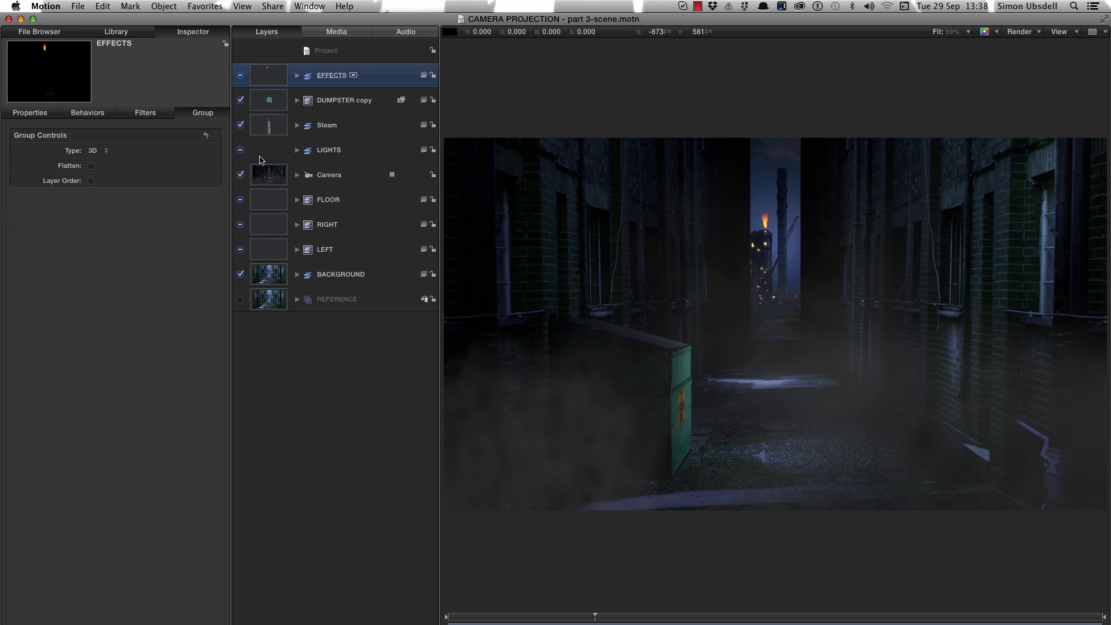
left_click(327, 151, "shift")
left_click(240, 150)
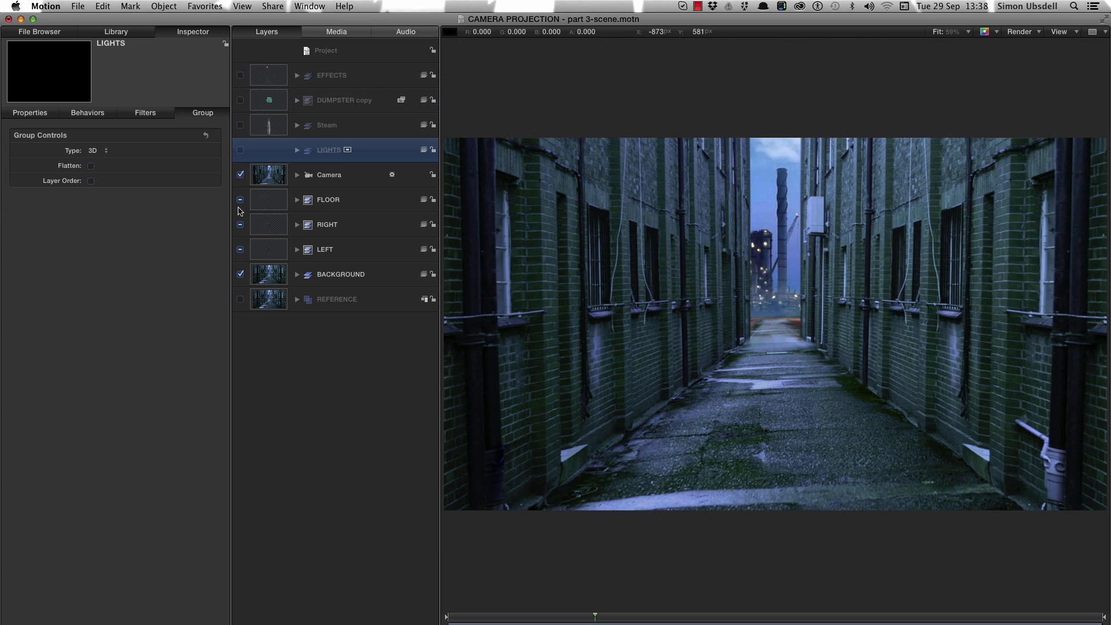
left_click(269, 200)
left_click(271, 250, "super")
left_click(270, 271, "super")
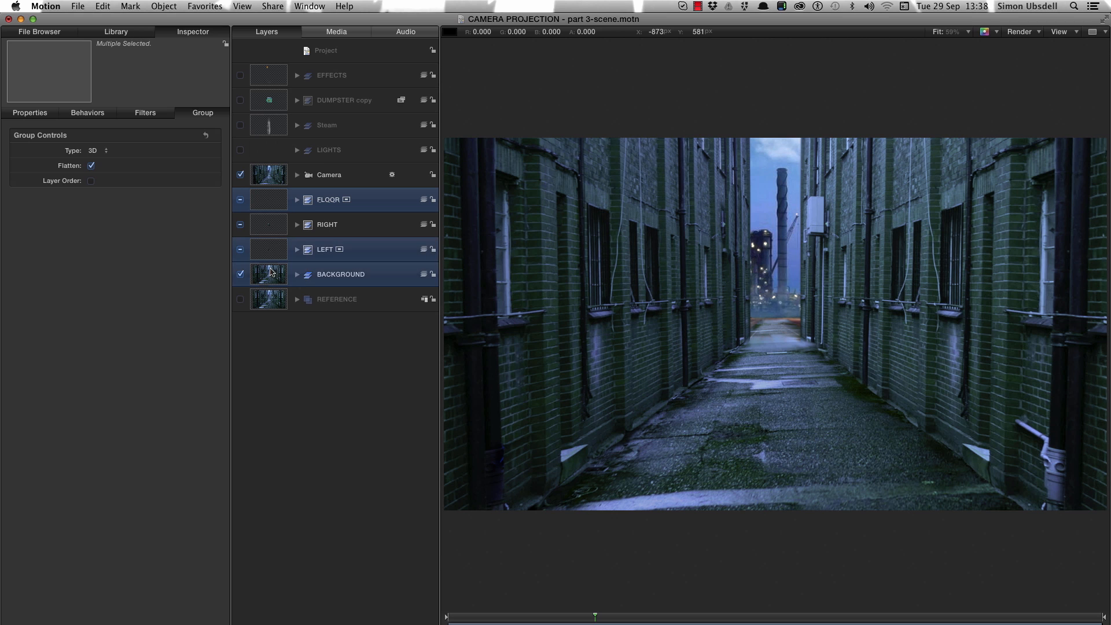
left_click(240, 275)
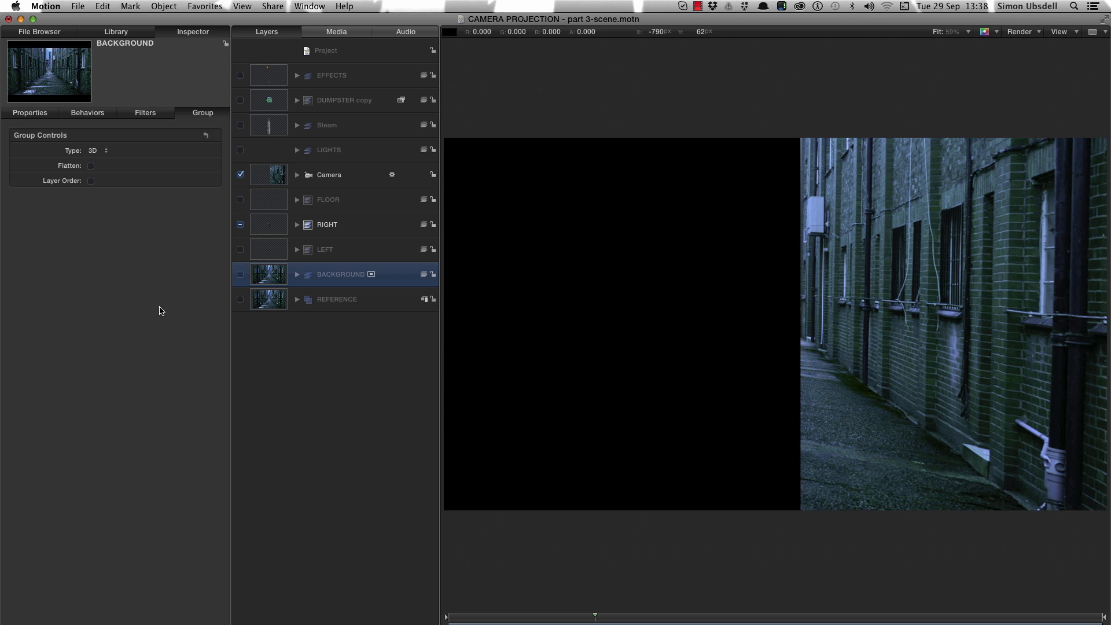
Expand the RIGHT group and isolate its Clone Layer copy for a flat view of the wall.
left_click(258, 228)
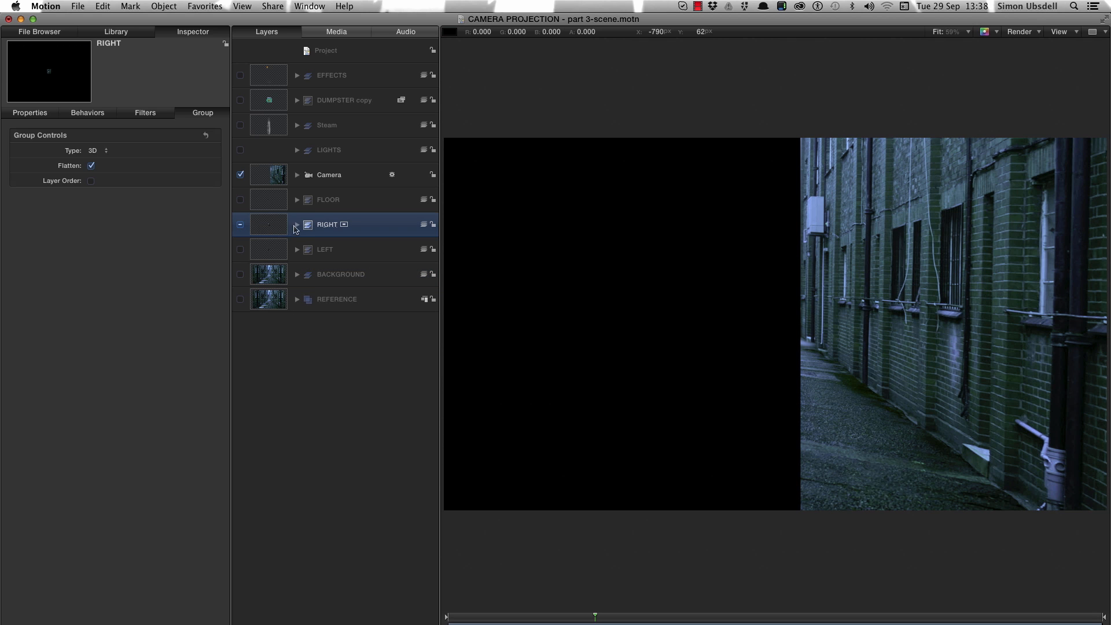
left_click(297, 225)
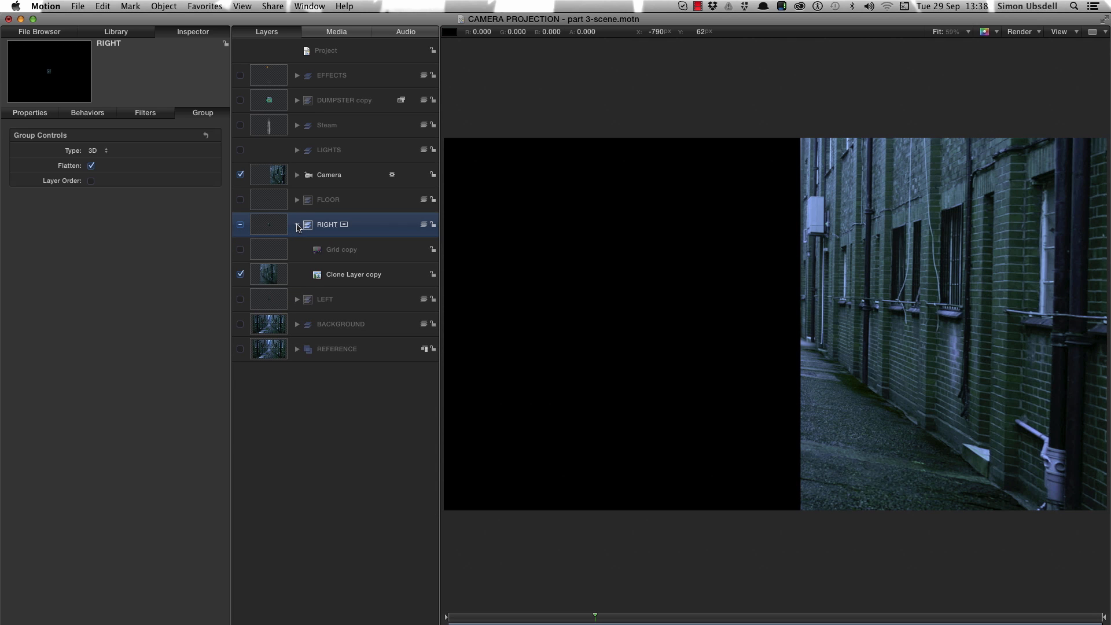
left_click(259, 273)
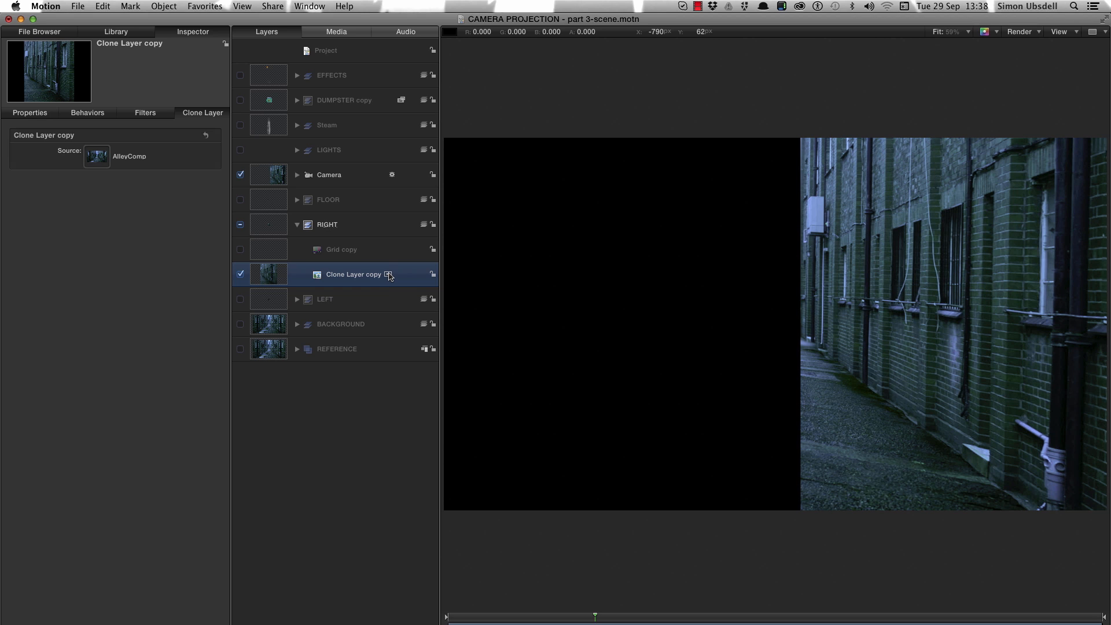
left_click(388, 275)
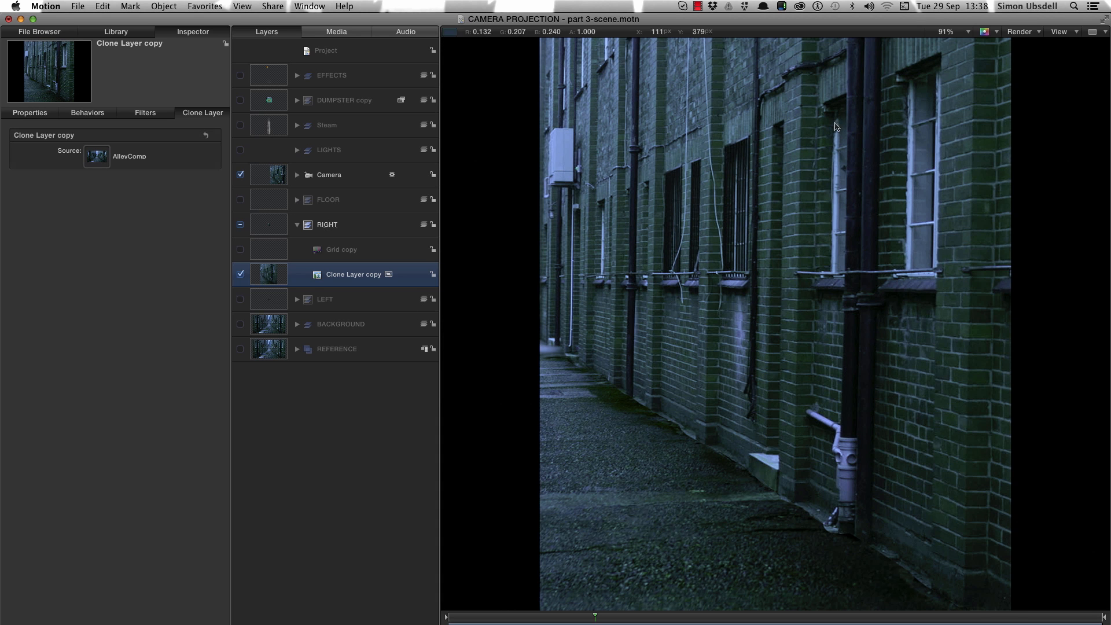
Draw a closed four-point Bezier mask around the narrow window beside the drainpipes on Clone Layer copy.
left_click_drag(835, 180, 917, 261)
scroll(917, 261, "right", 5)
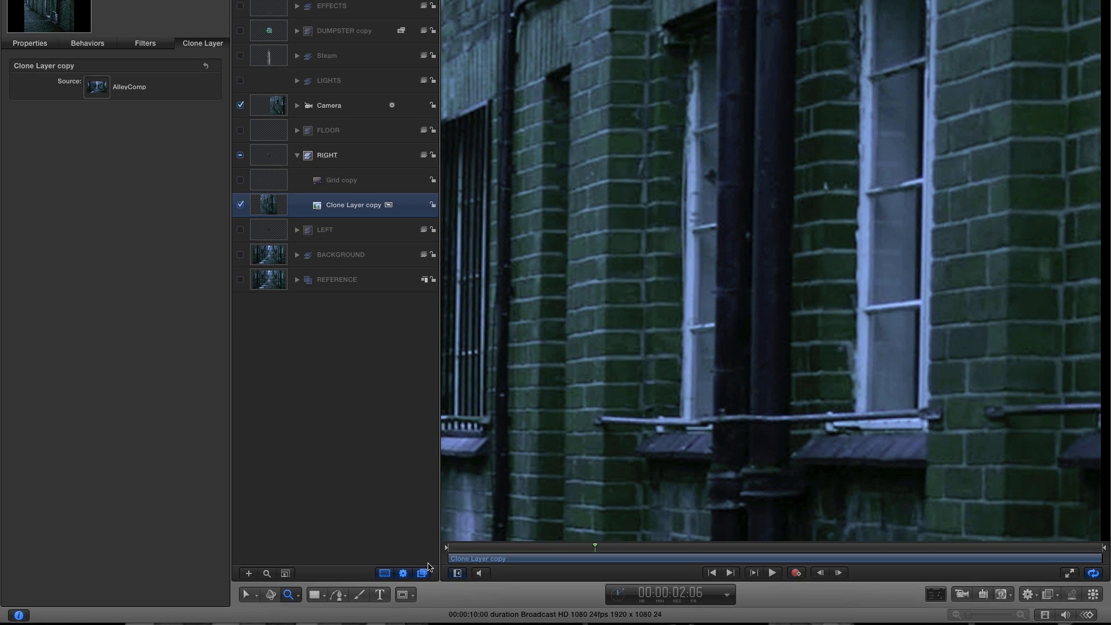
left_click(409, 594)
left_click(443, 555)
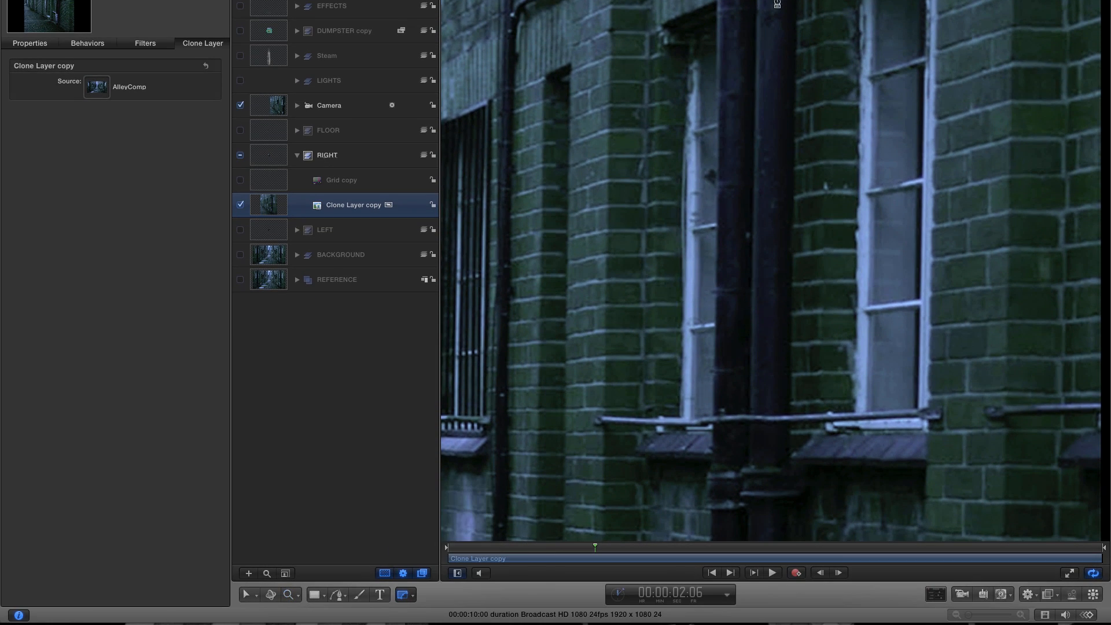
left_click(681, 418)
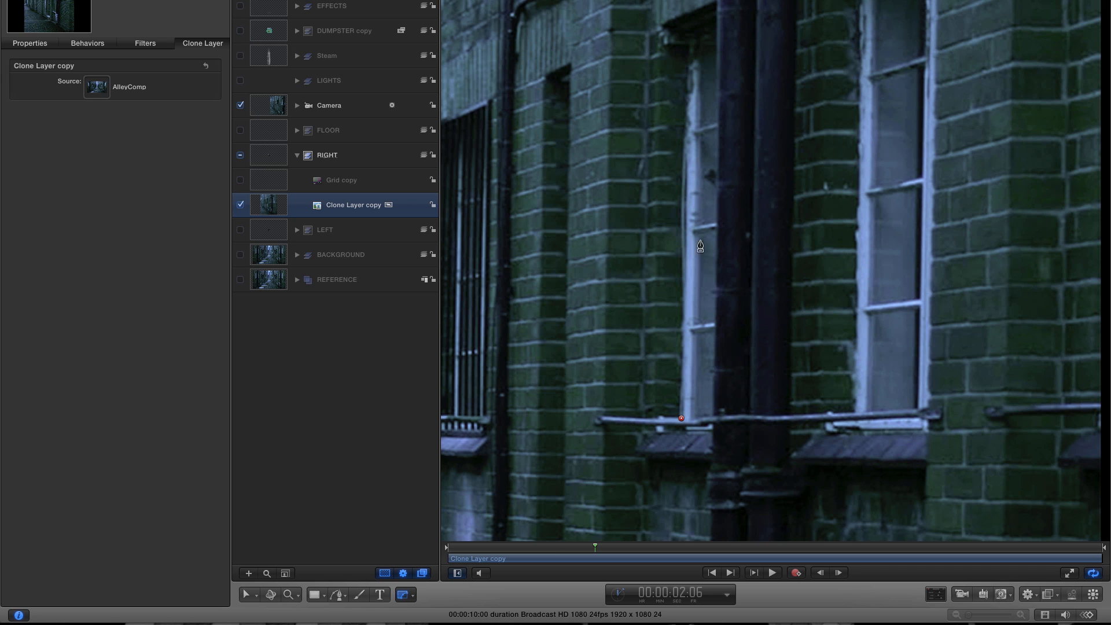
left_click(686, 39)
left_click(717, 27)
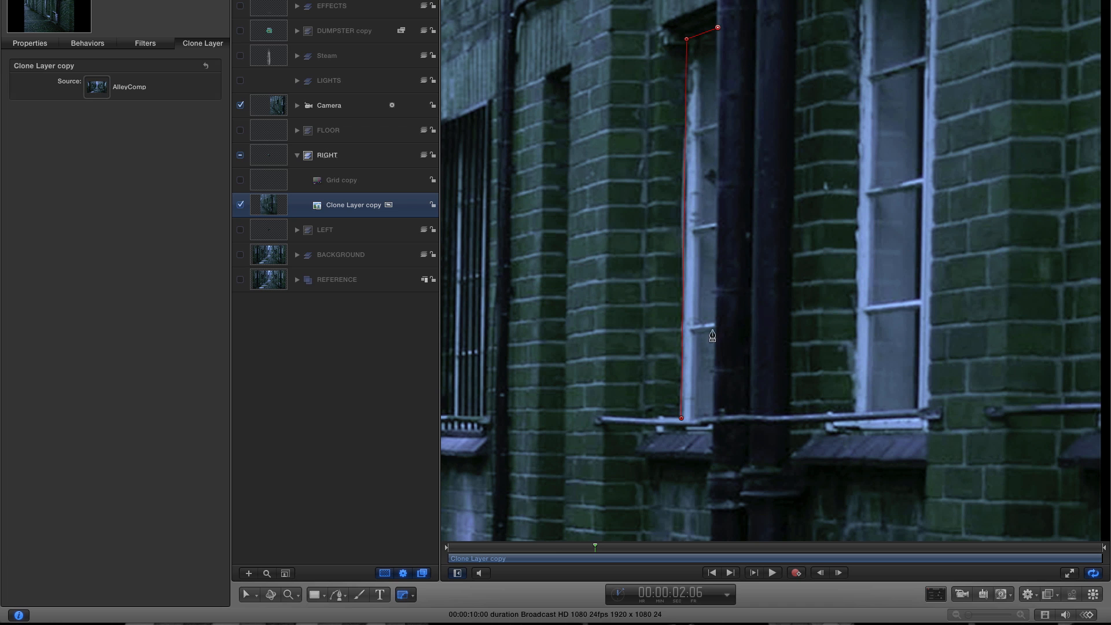
left_click(712, 415)
left_click(682, 418)
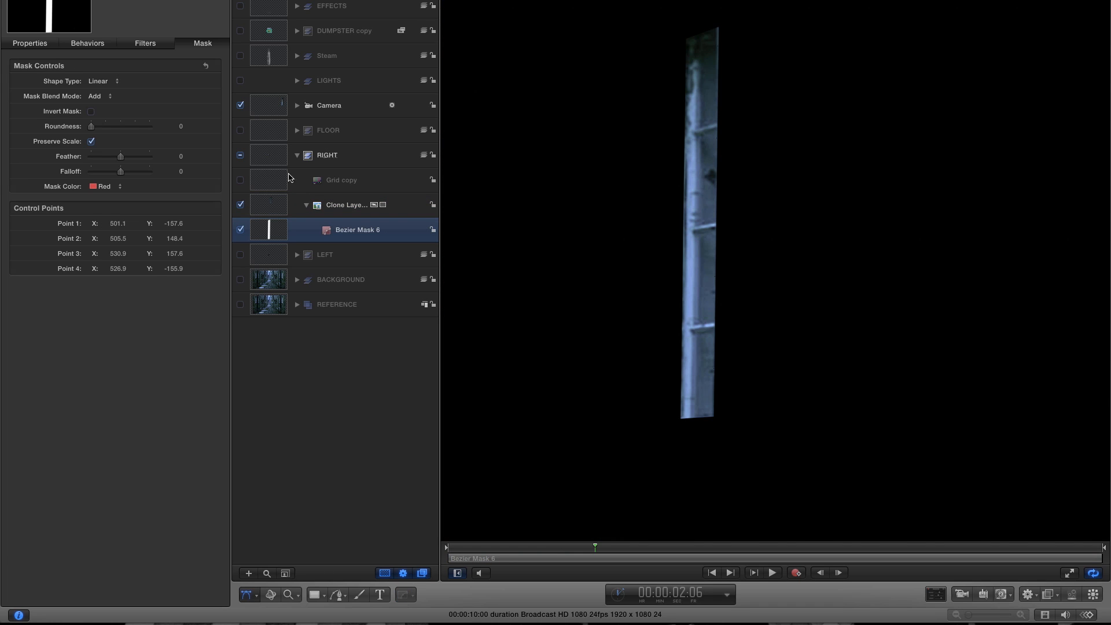
Stop isolating the masked clone layer and duplicate the RIGHT group.
left_click(268, 157)
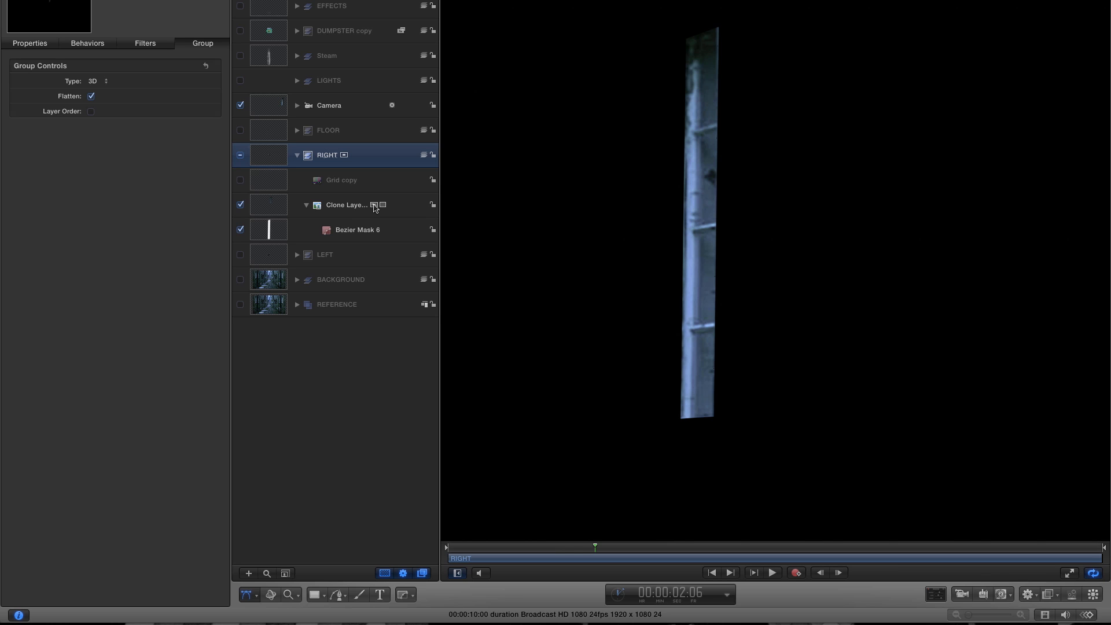
left_click(374, 208)
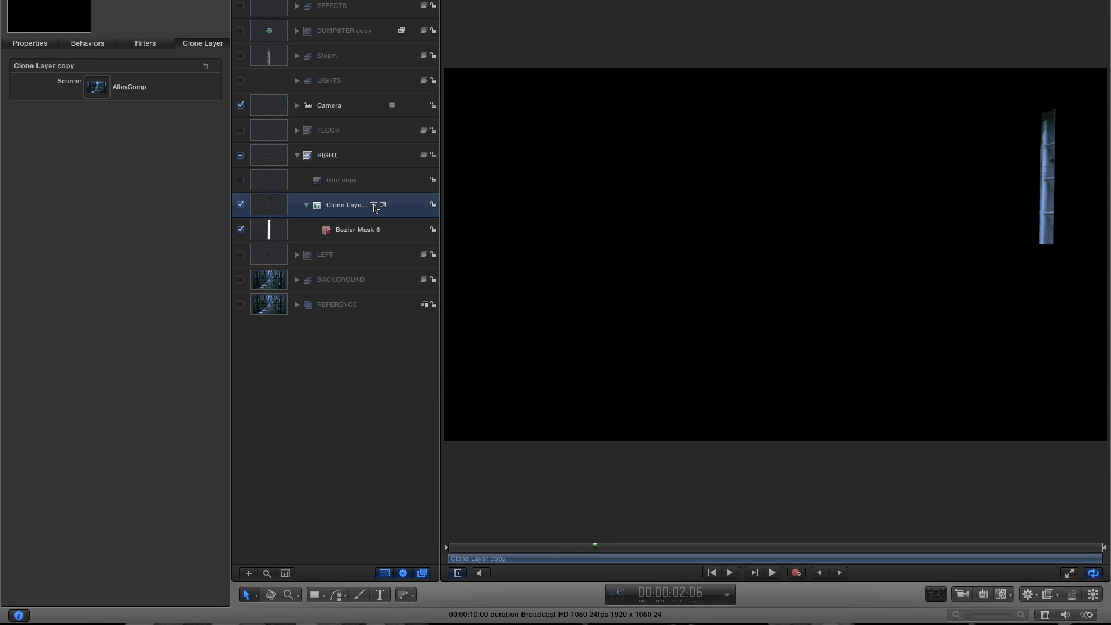
left_click(268, 155)
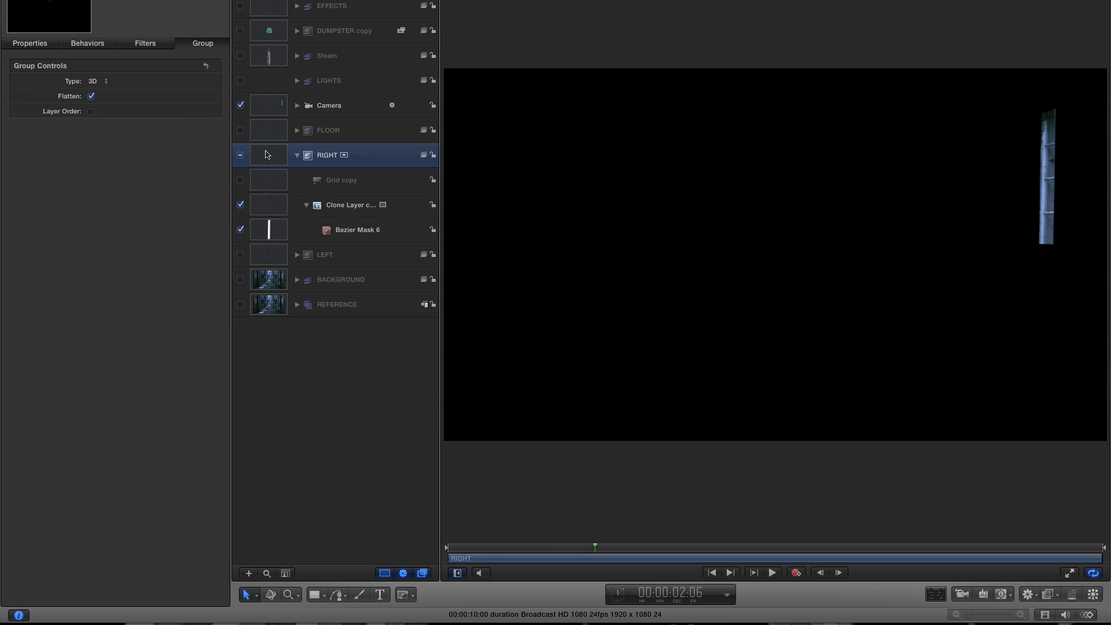
right_click(268, 155)
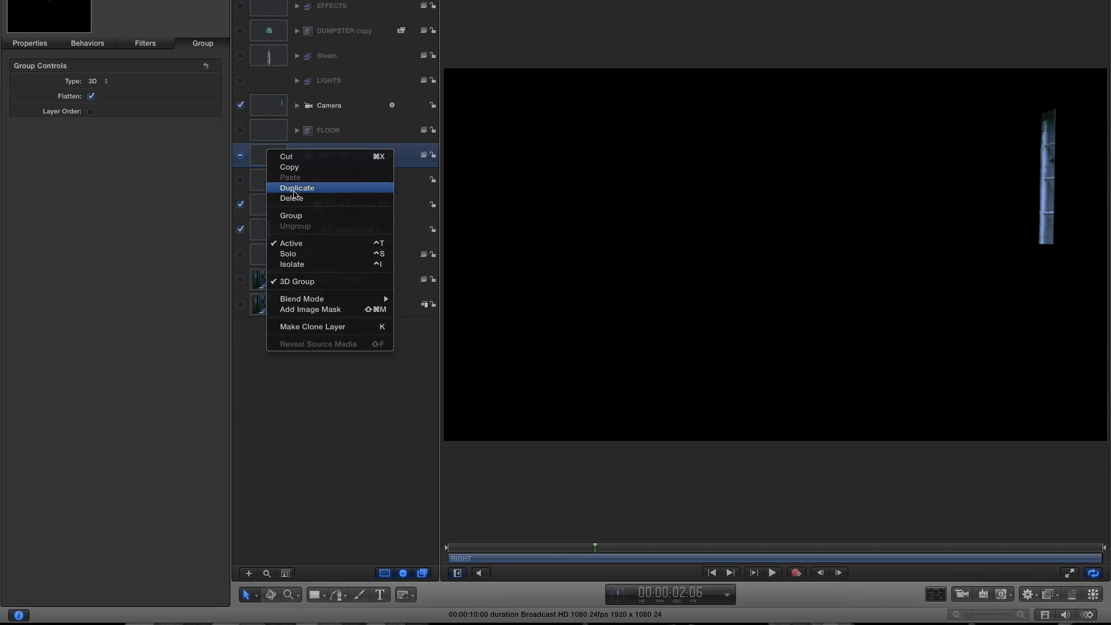
left_click(312, 185)
Rename the duplicated group RIGHT WALL and the original RIGHT group RIGHT WINDOW.
double_click(345, 158)
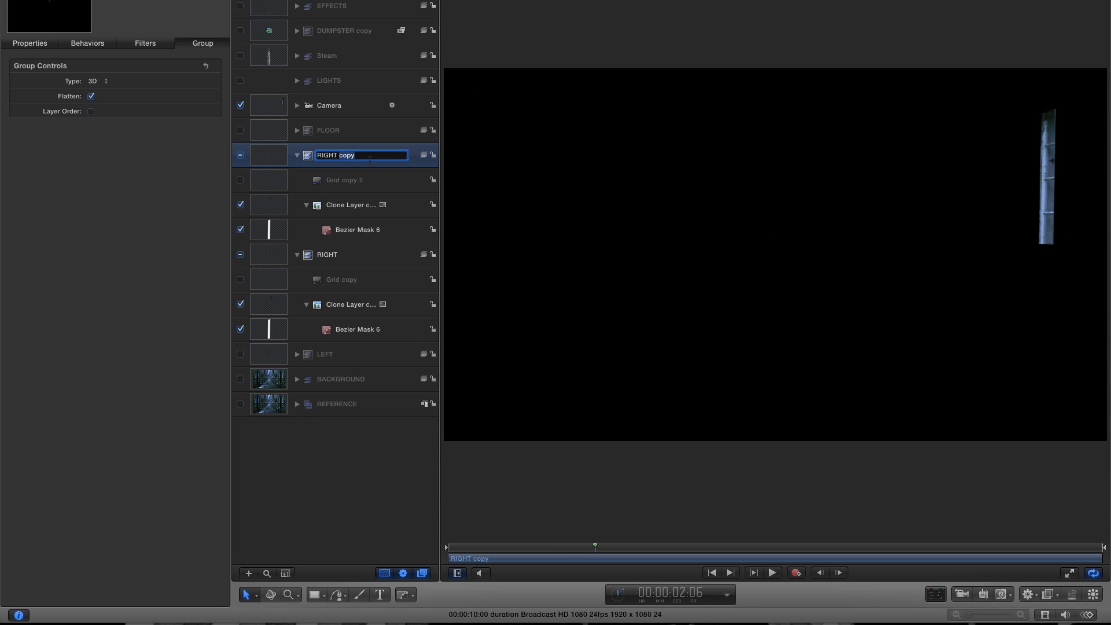
type("WALL")
key("Return")
double_click(333, 254)
left_click(358, 255)
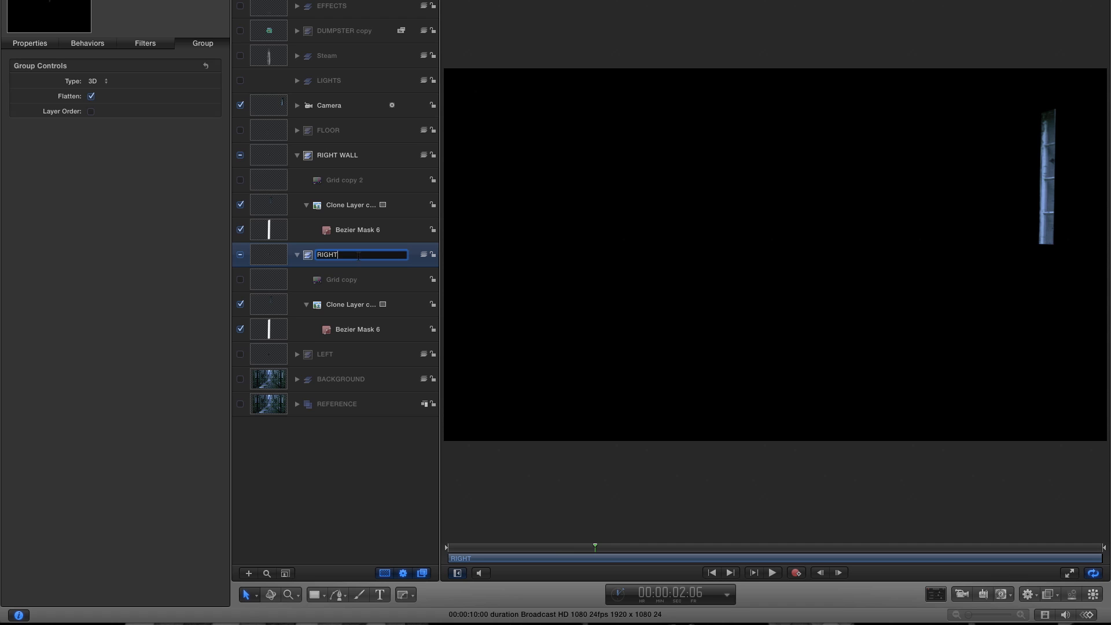
type("WIDNOW")
key("Return")
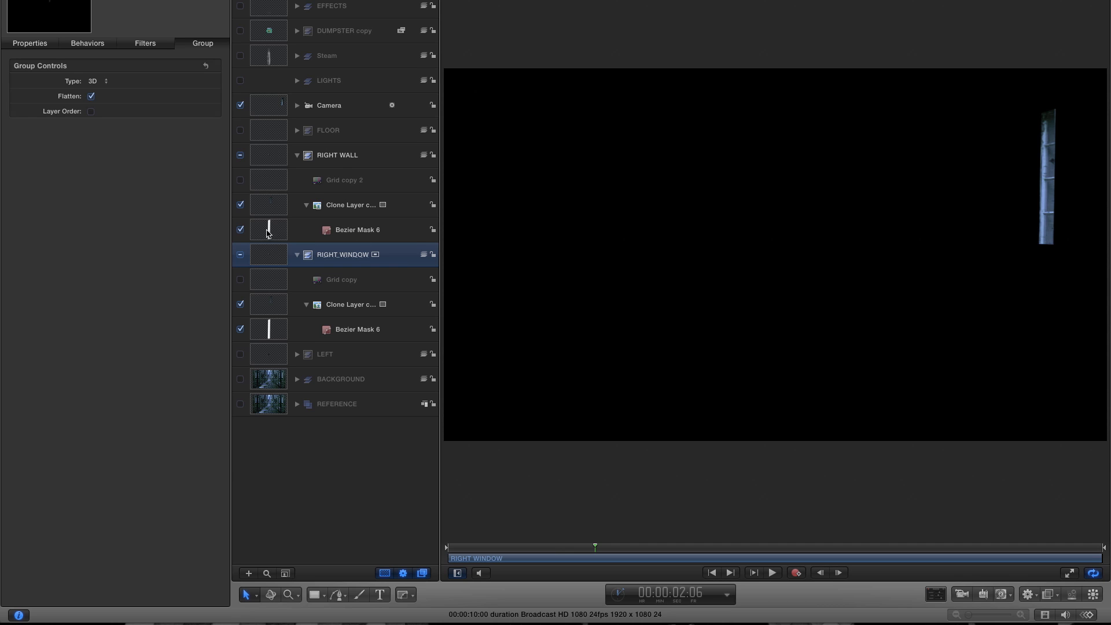
Invert the Bezier mask inside the RIGHT WALL group.
left_click(268, 234)
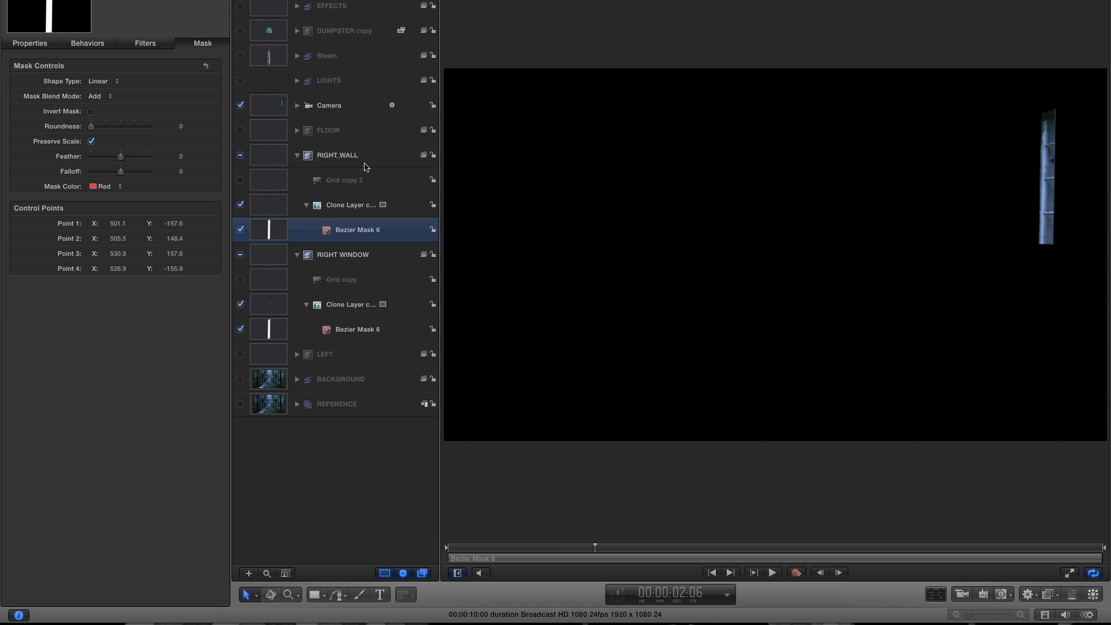
left_click(91, 112)
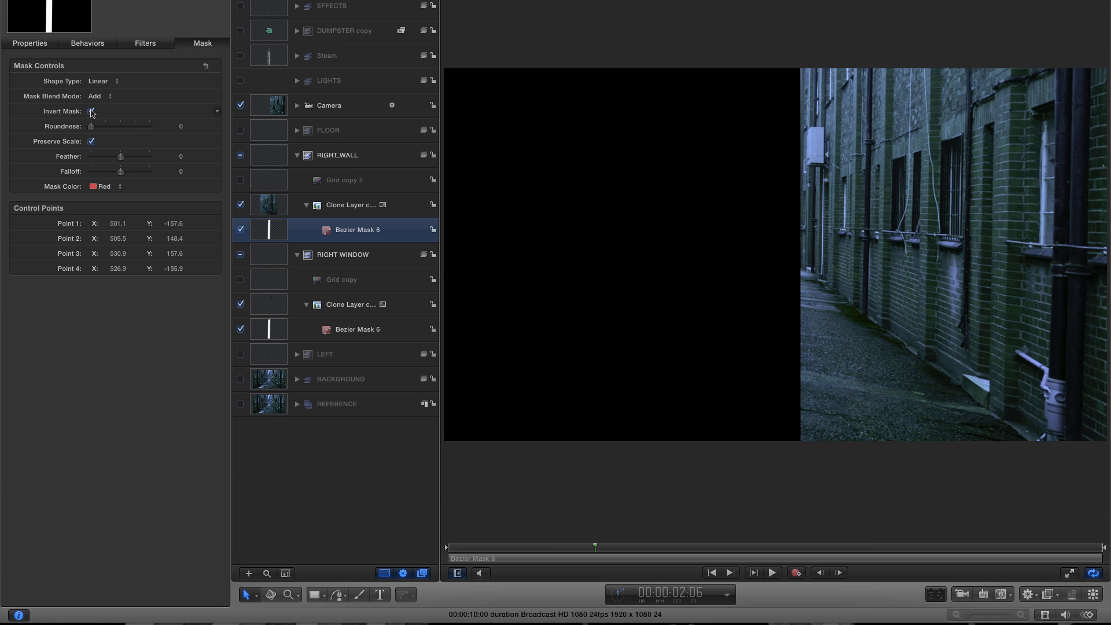
Set the RIGHT WINDOW group's X position to 980 px and shift its Z position to -51.43 px.
left_click(268, 258)
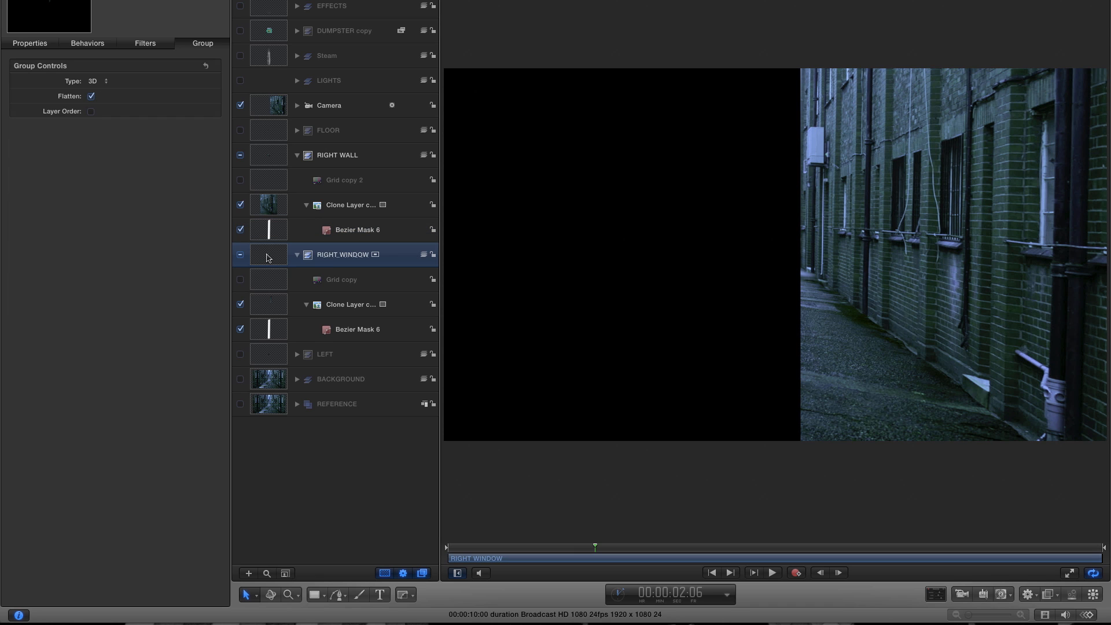
left_click(46, 43)
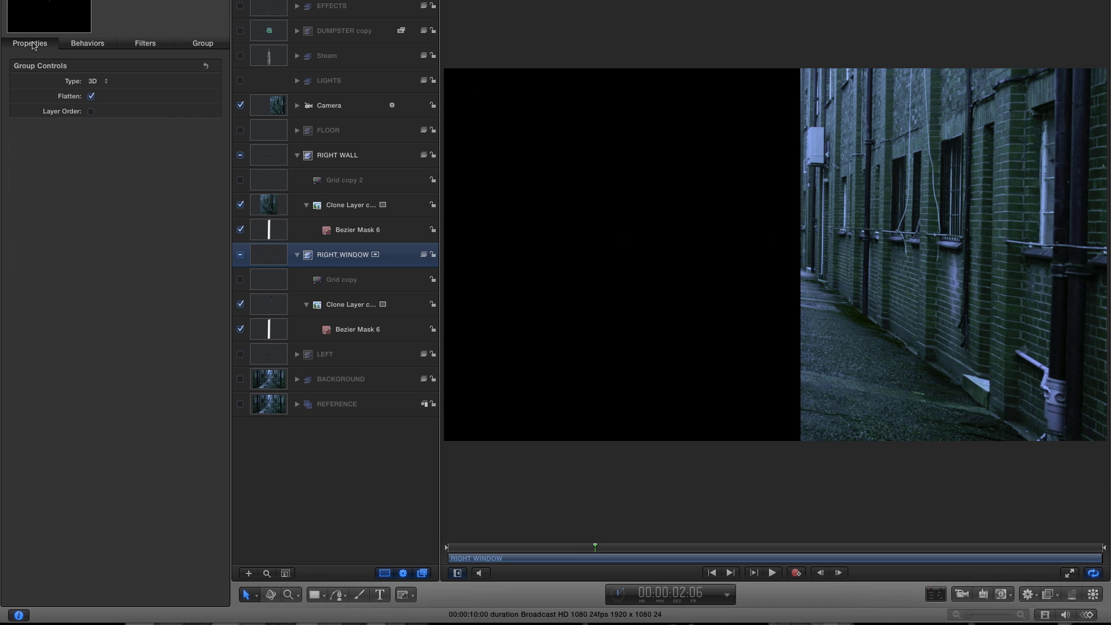
left_click(240, 104)
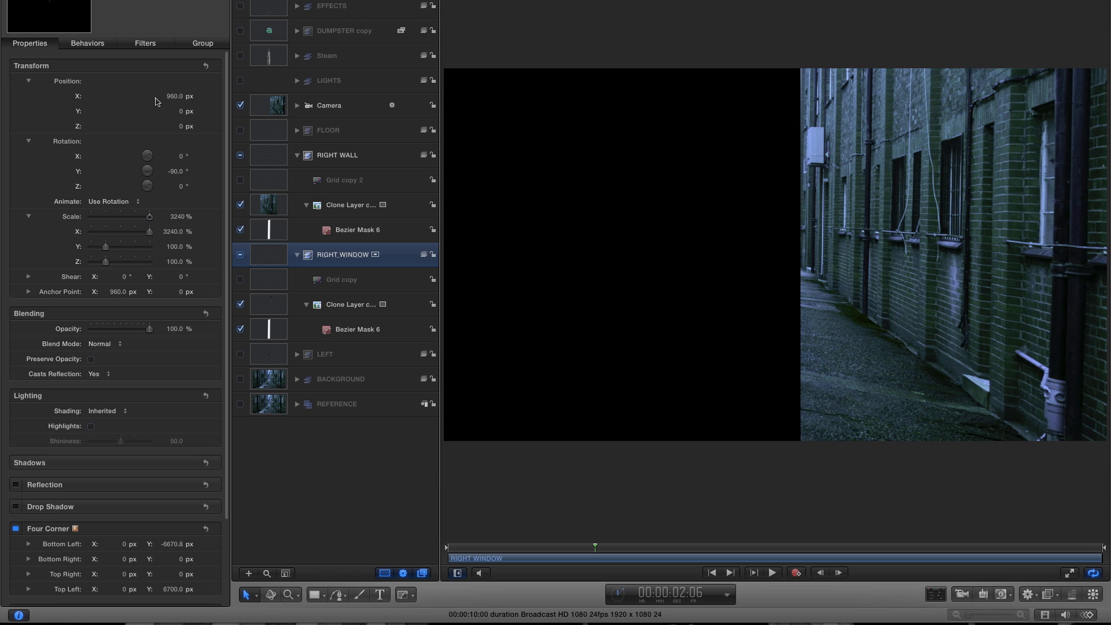
left_click(174, 97)
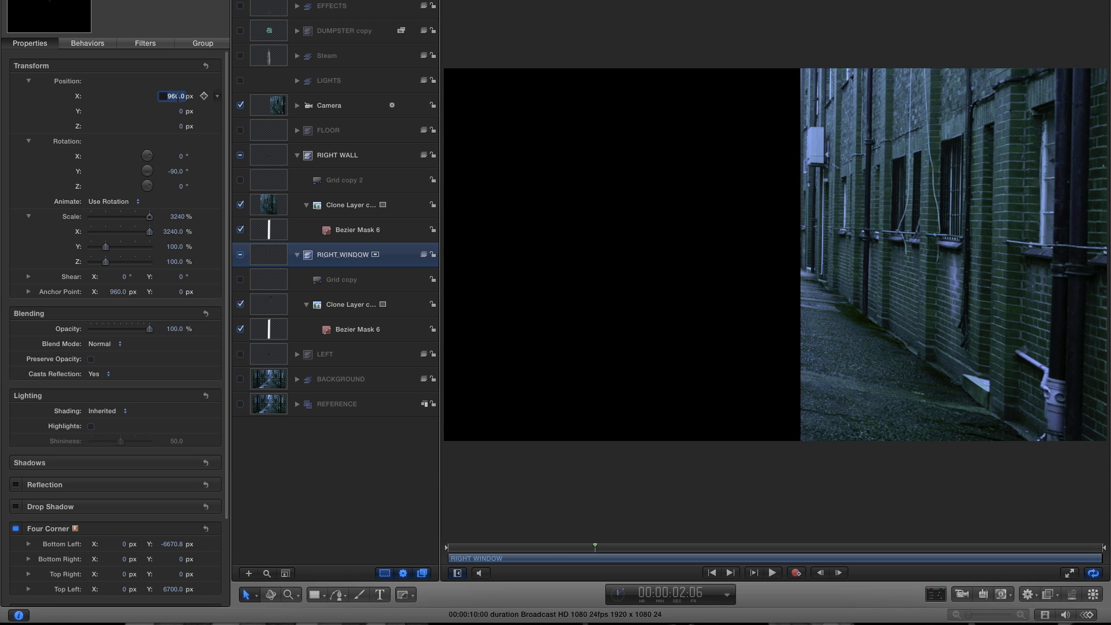
type("980")
key("Return")
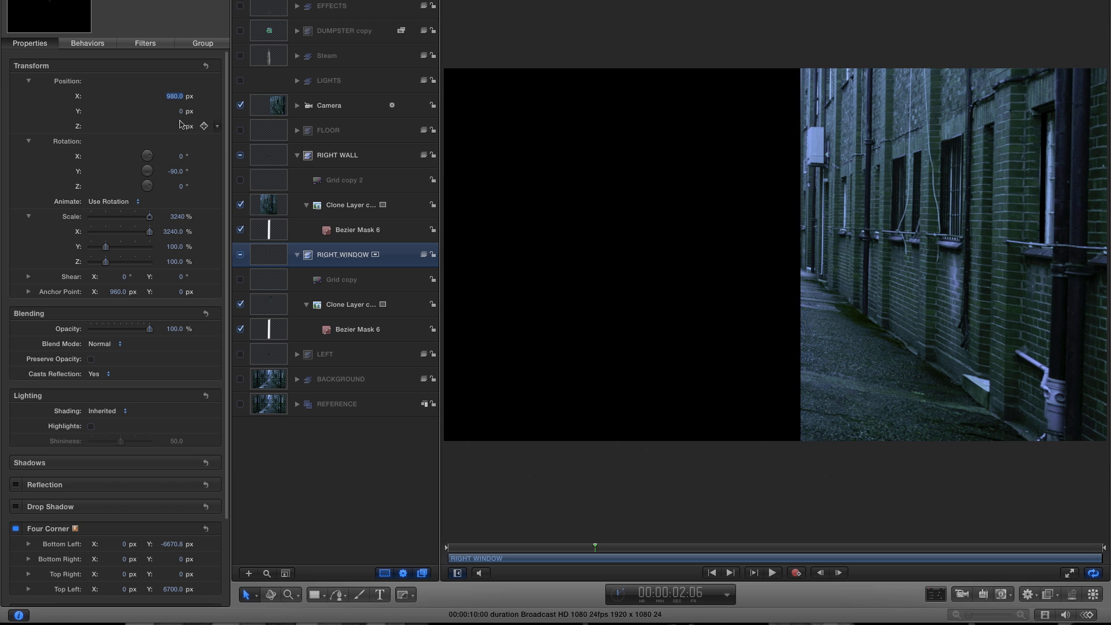
left_click_drag(181, 126, 174, 126)
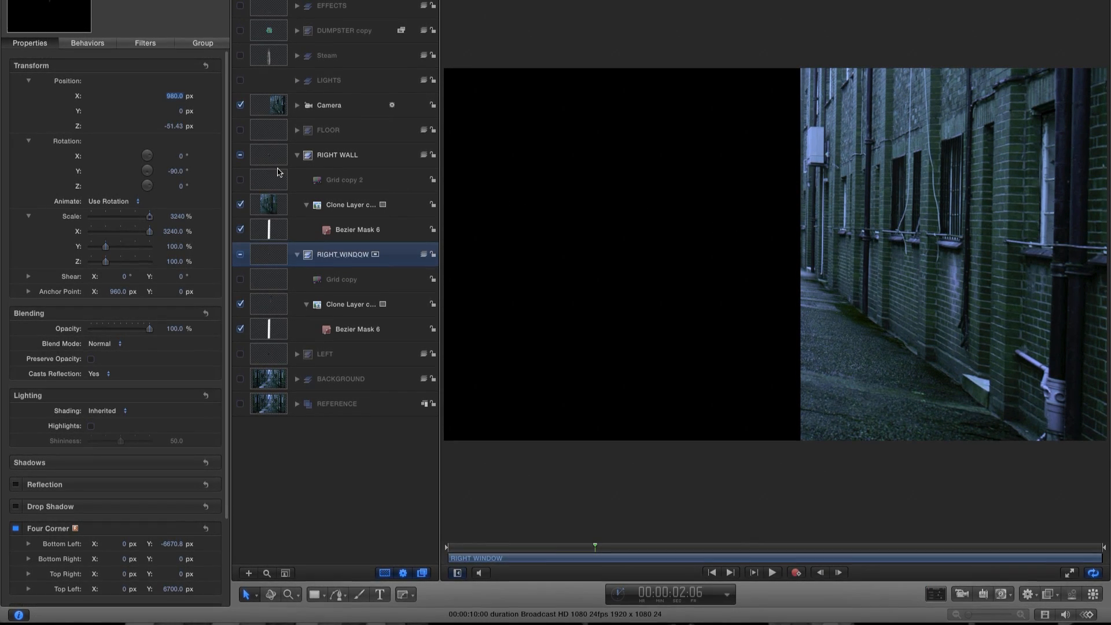
Add a new empty group directly above RIGHT WALL.
left_click(267, 156)
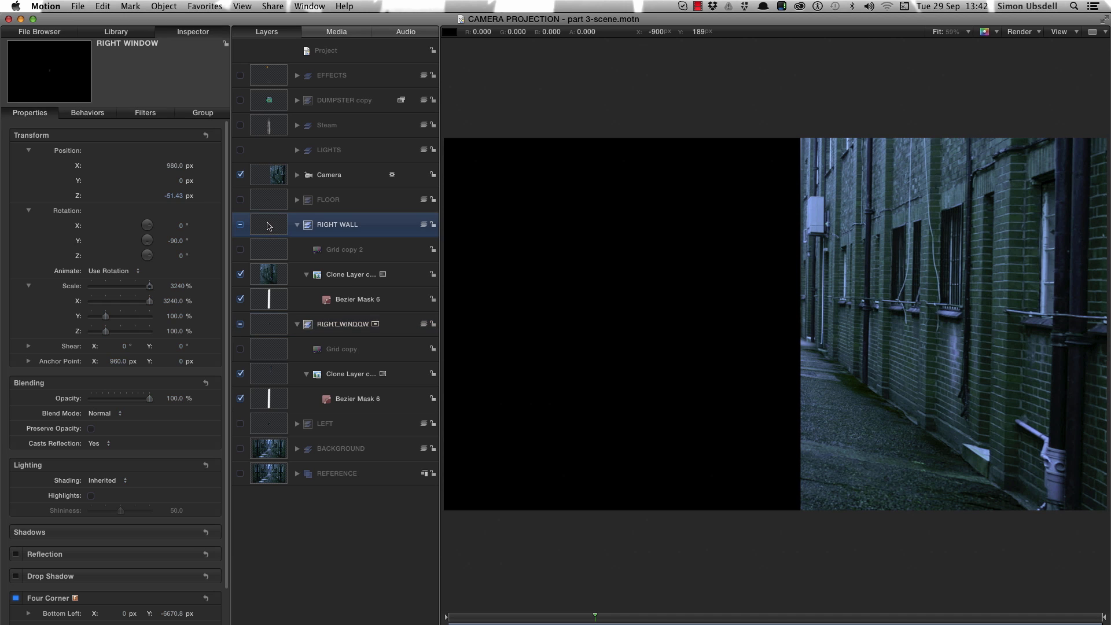
left_click(164, 6)
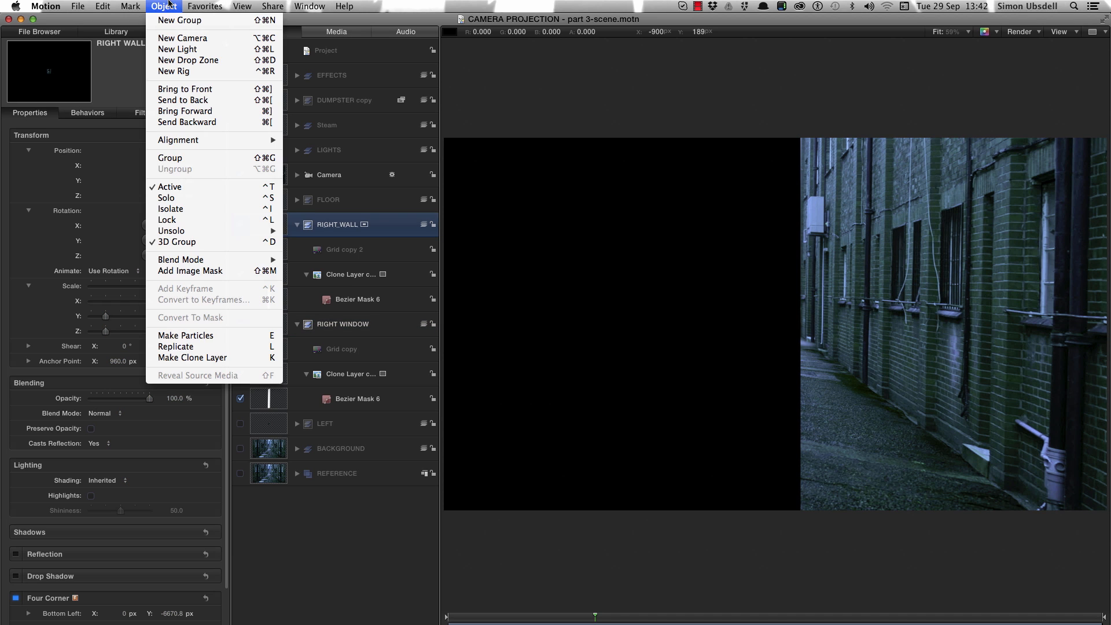
left_click(172, 21)
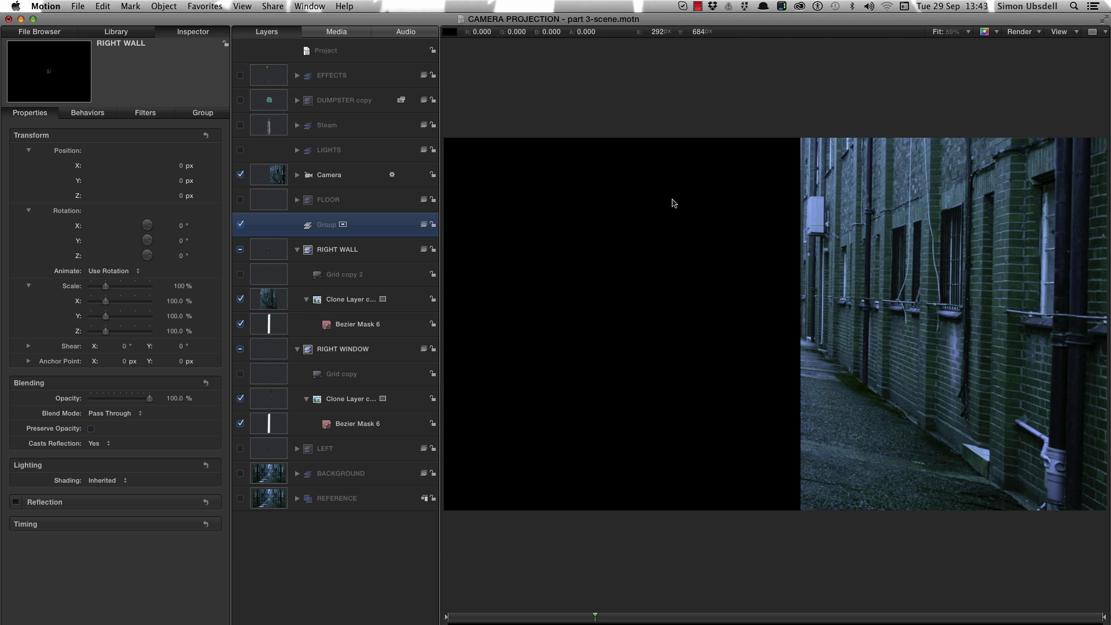
Draw a small white filled rectangle without outline in the new group, place it over the window's top pane, and scale it to 468%.
key("ctrl+p")
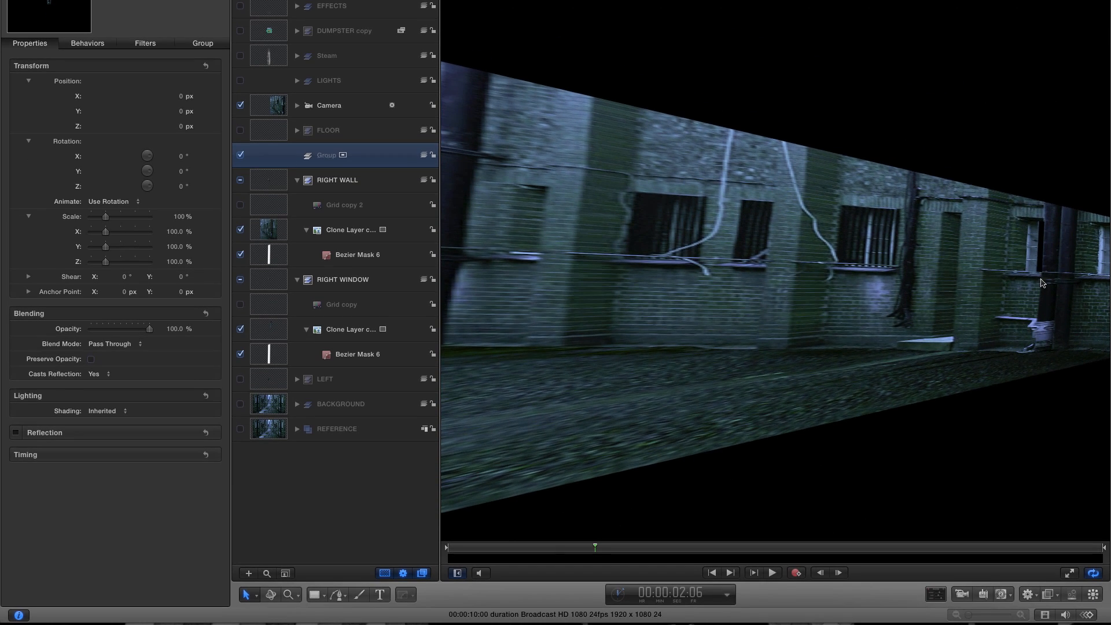
scroll(1036, 348, "right", 6)
key("z")
left_click_drag(671, 249, 849, 347)
left_click_drag(315, 594, 347, 530)
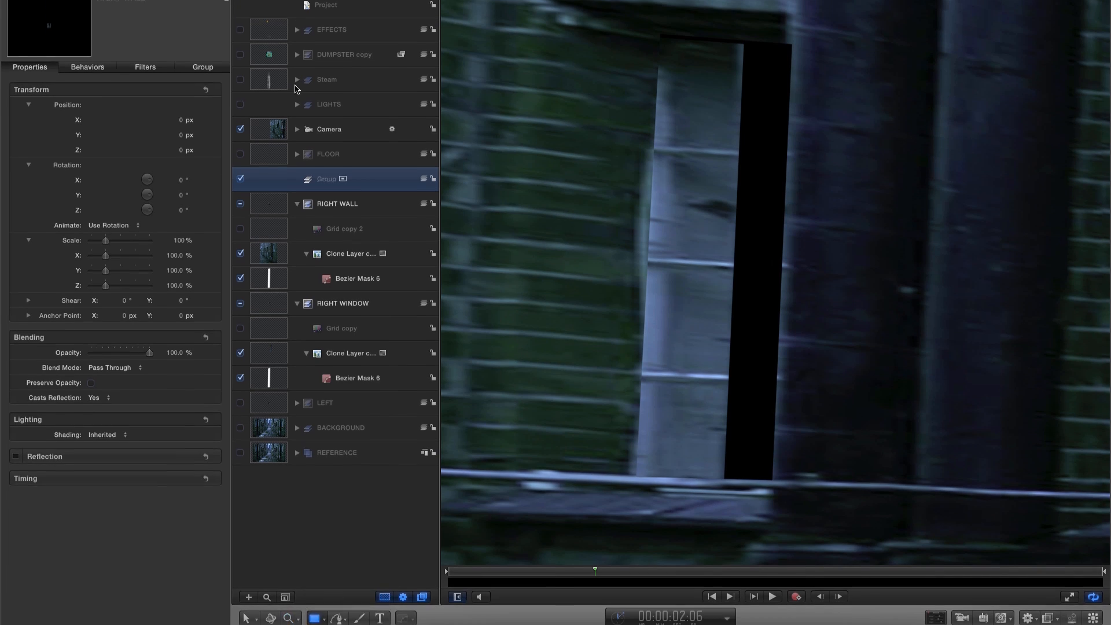
left_click(309, 6)
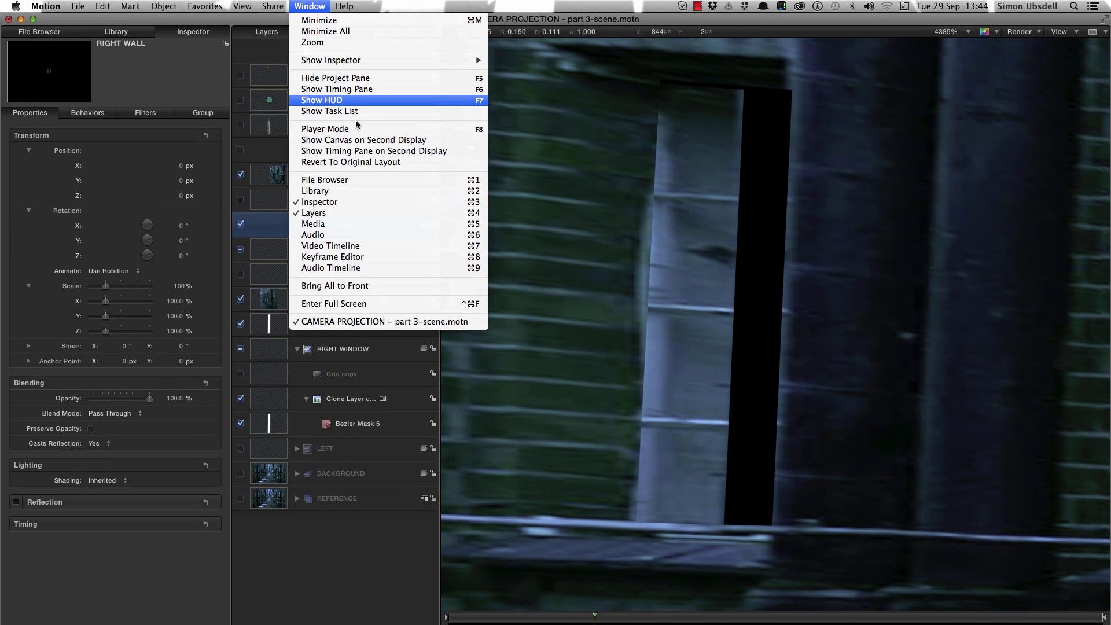
left_click(221, 138)
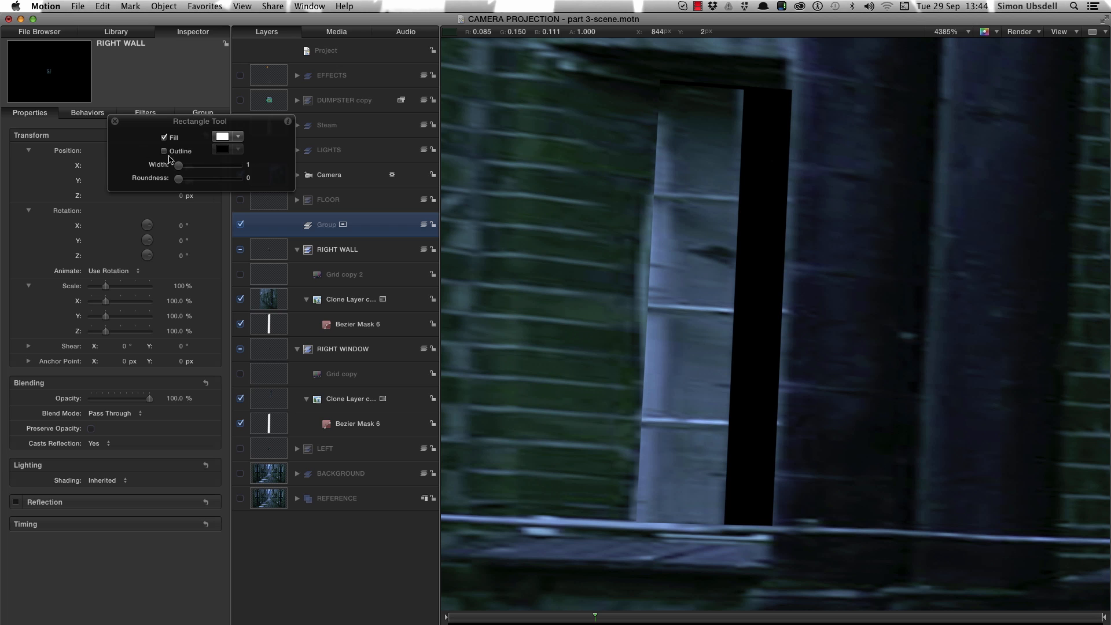
left_click(114, 123)
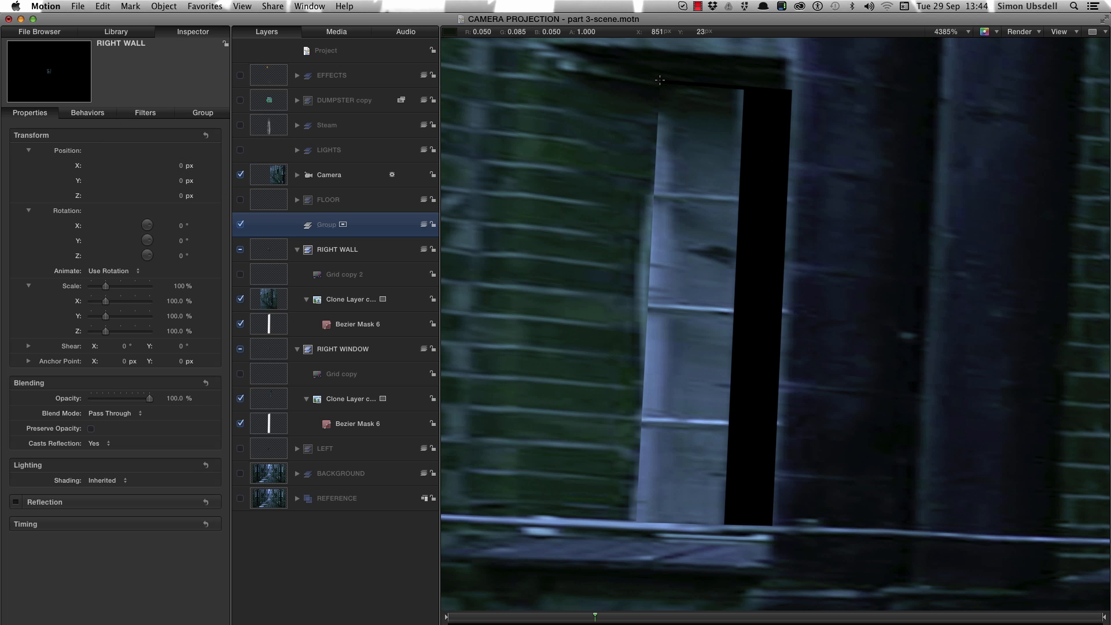
left_click_drag(659, 81, 686, 56)
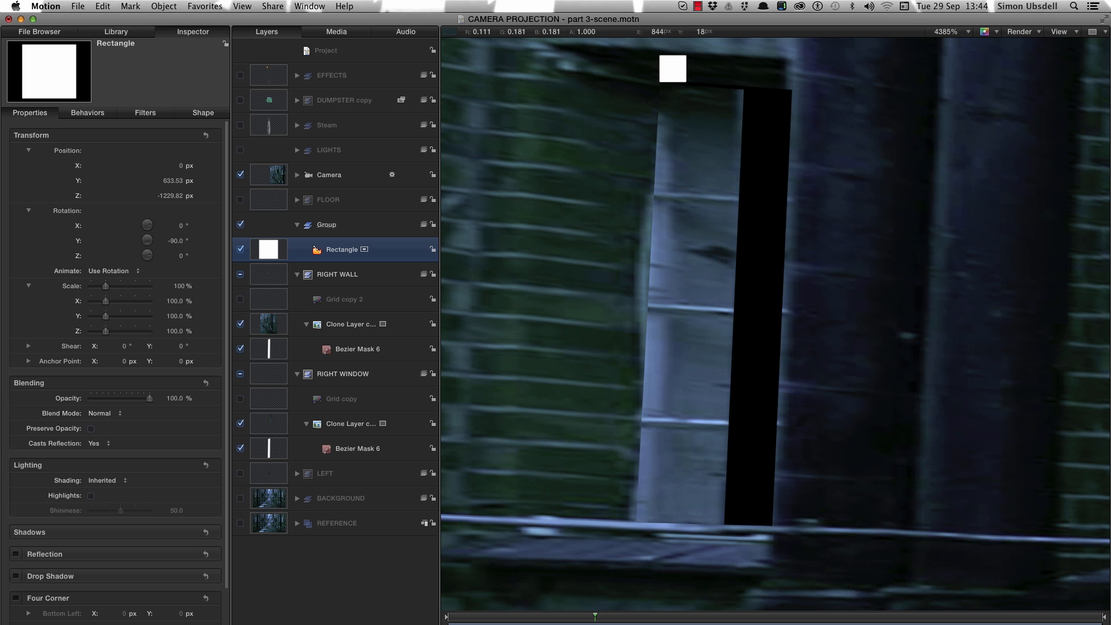
left_click_drag(674, 71, 728, 143)
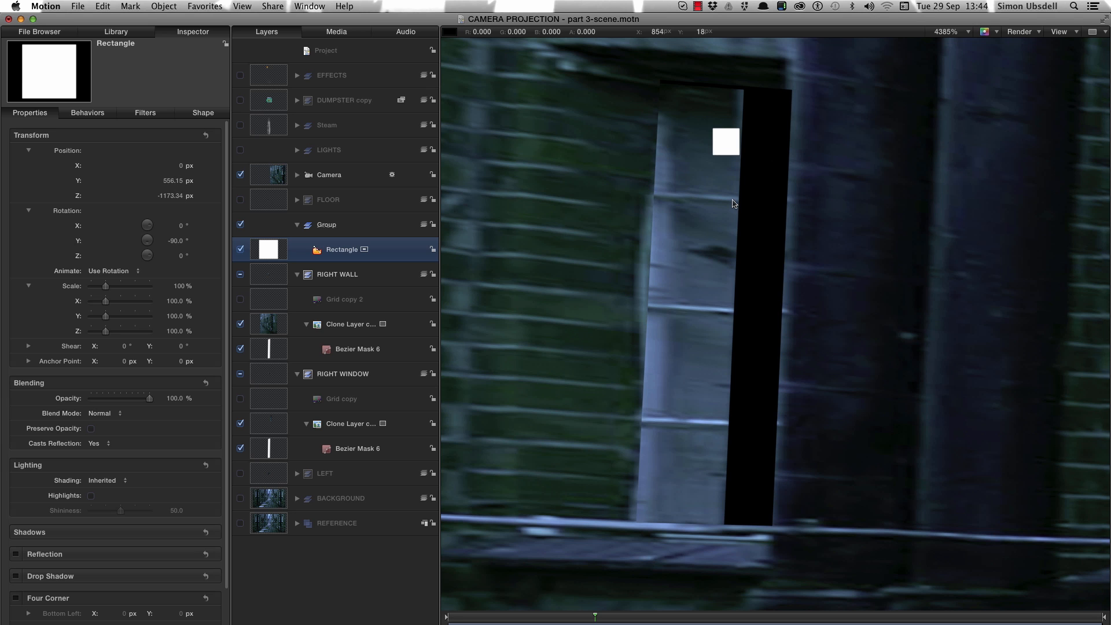
left_click_drag(180, 286, 179, 283)
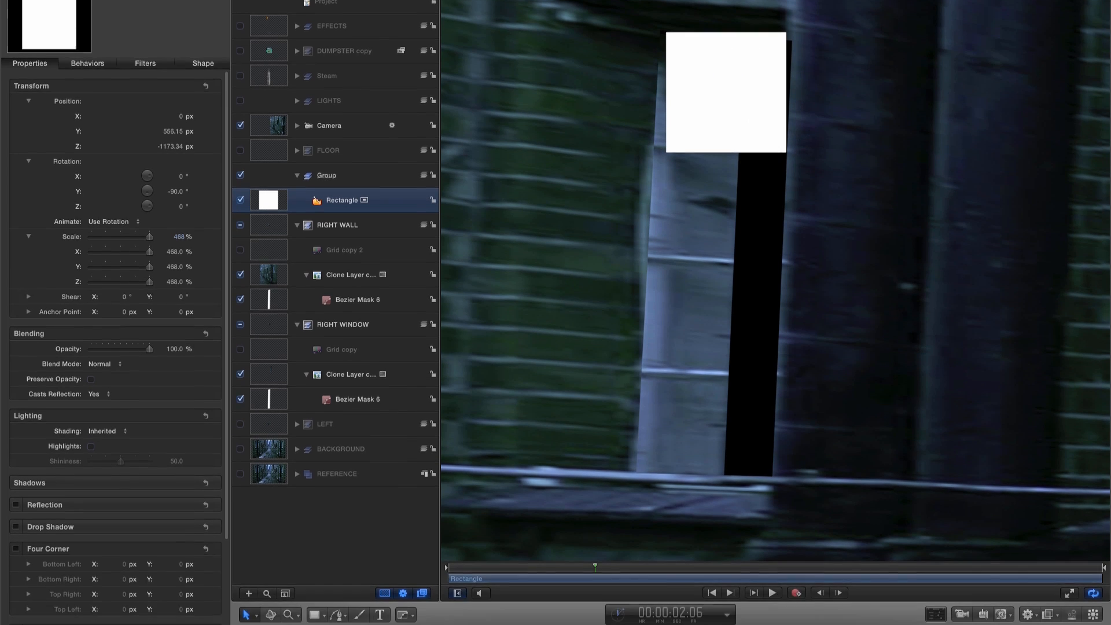
Edit the rectangle's corner points so that its shape matches the slanted outline of the window's top pane.
left_click(249, 595)
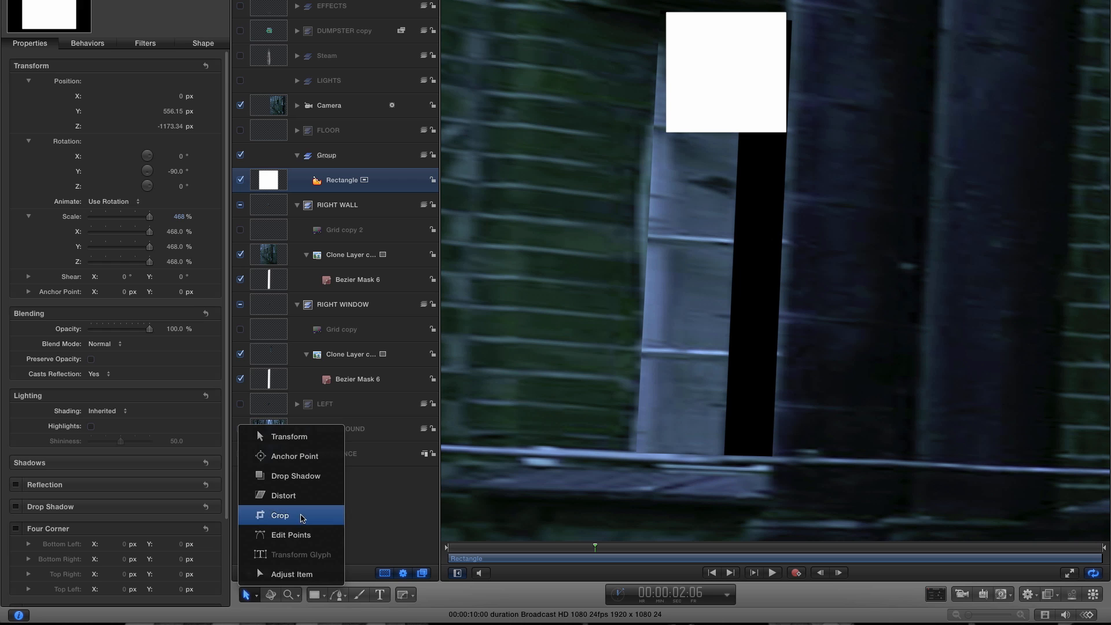
left_click(292, 534)
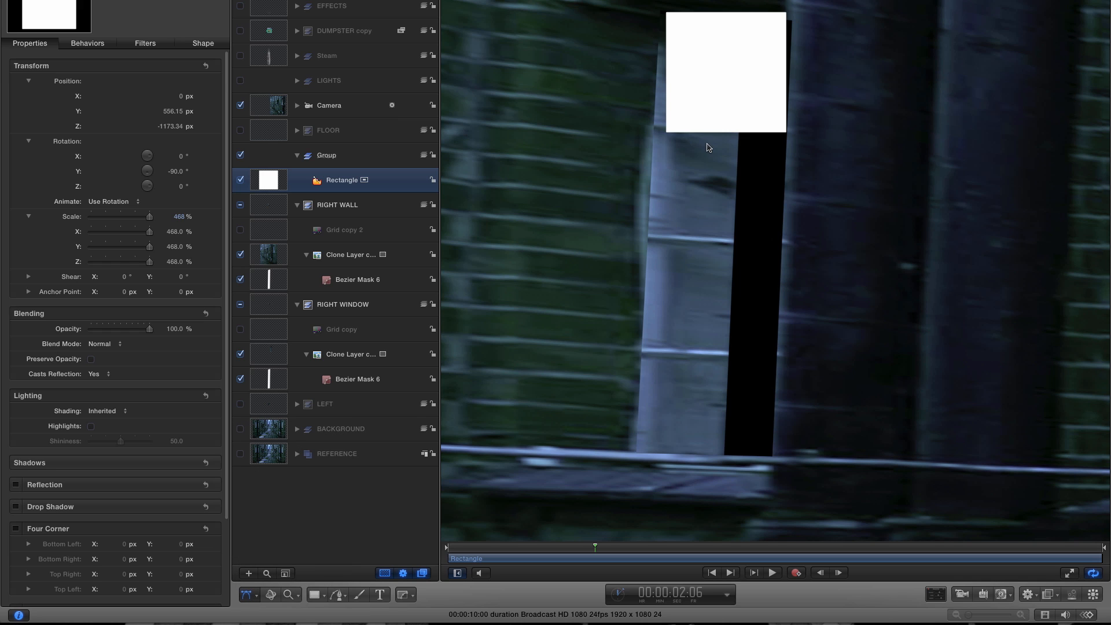
left_click_drag(665, 133, 656, 121)
mouse_move(785, 13)
left_mouse_down()
mouse_move(805, 13)
mouse_move(797, 19)
left_mouse_up()
mouse_move(667, 13)
left_mouse_down()
mouse_move(664, 52)
mouse_move(662, 19)
left_mouse_up()
left_click_drag(796, 18, 795, 24)
left_click_drag(785, 132, 794, 131)
left_click_drag(798, 26, 801, 25)
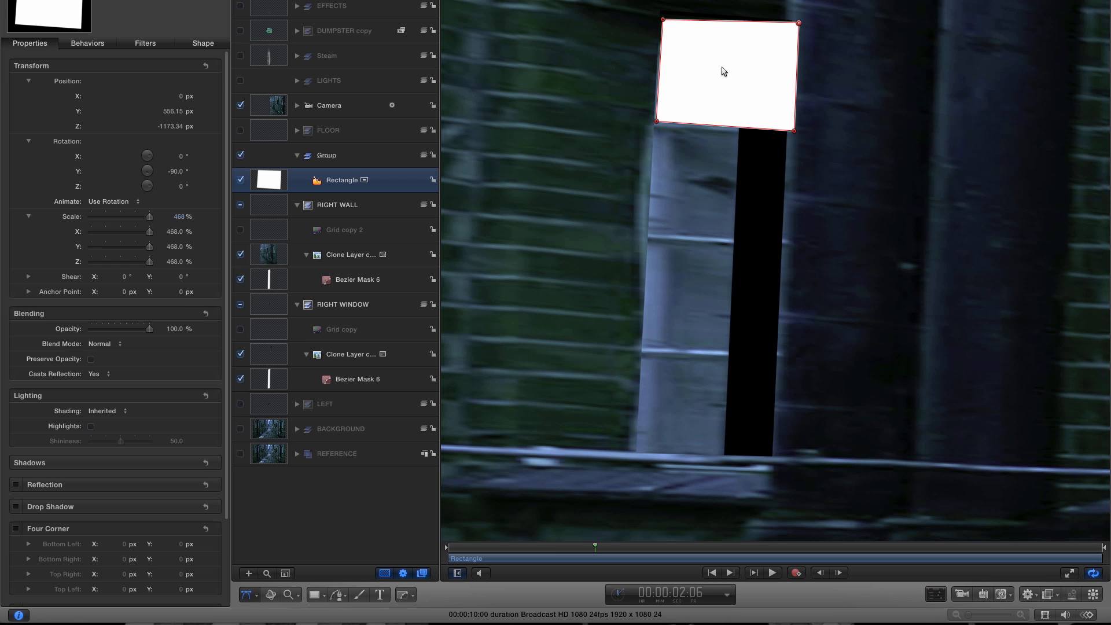
Duplicate the pane shape onto each of the three lower panes and adjust the copies' corners to fit.
left_click_drag(721, 66, 713, 176)
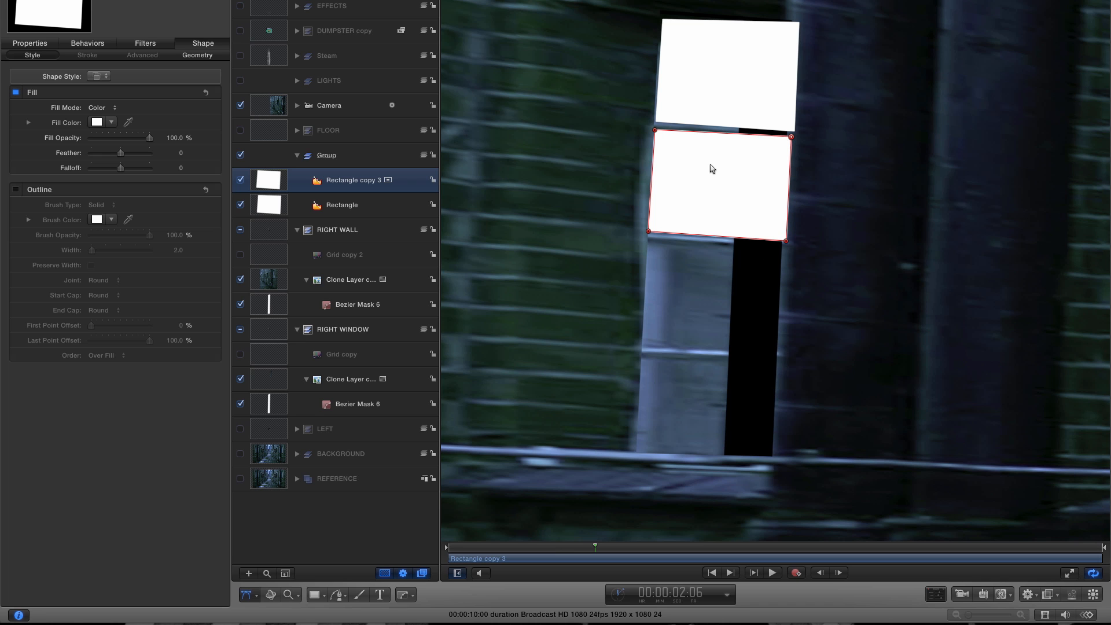
key("super+d")
left_click_drag(712, 168, 707, 281)
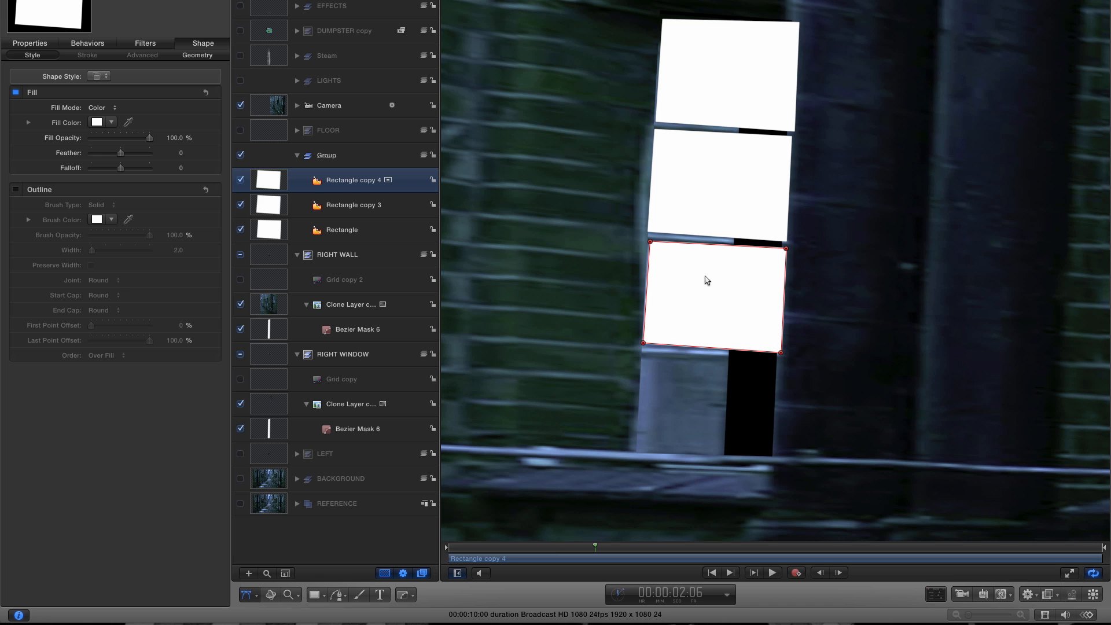
left_click_drag(643, 343, 644, 345)
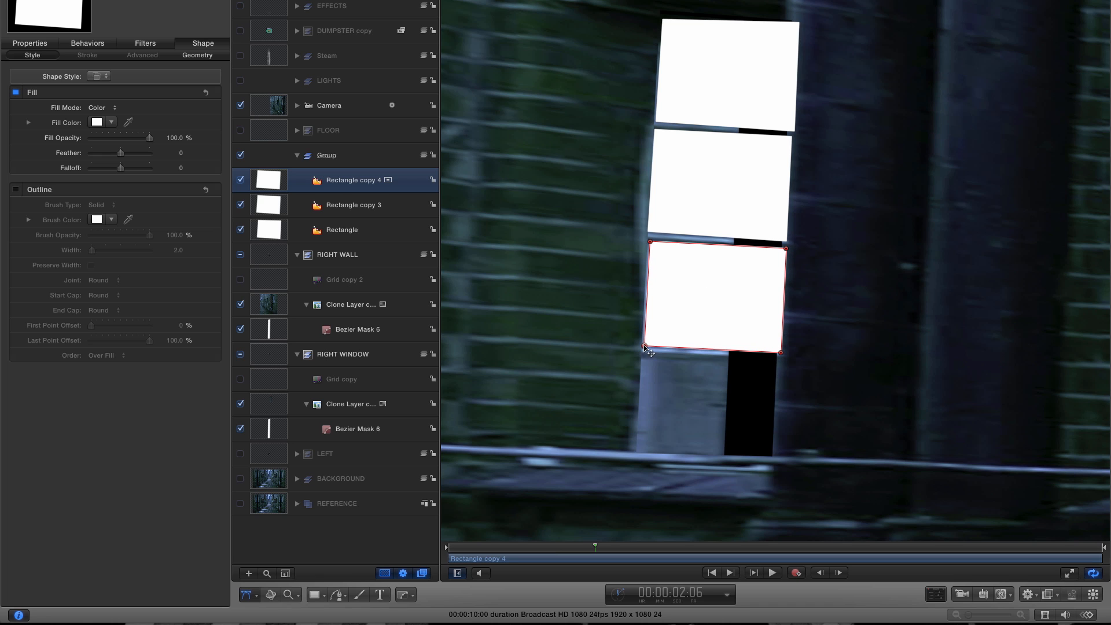
key("super+d")
left_click_drag(705, 317, 702, 404)
left_click_drag(637, 459, 643, 451)
left_click_drag(774, 465, 775, 455)
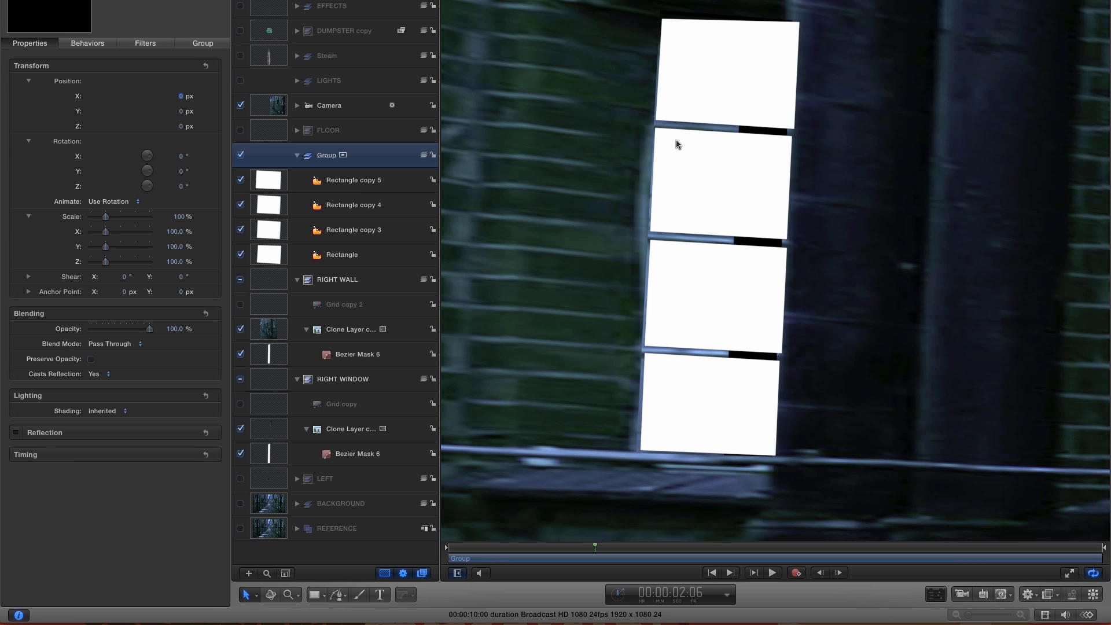
Set the X position of the group holding the pane shapes to 980 px.
key("shift+z")
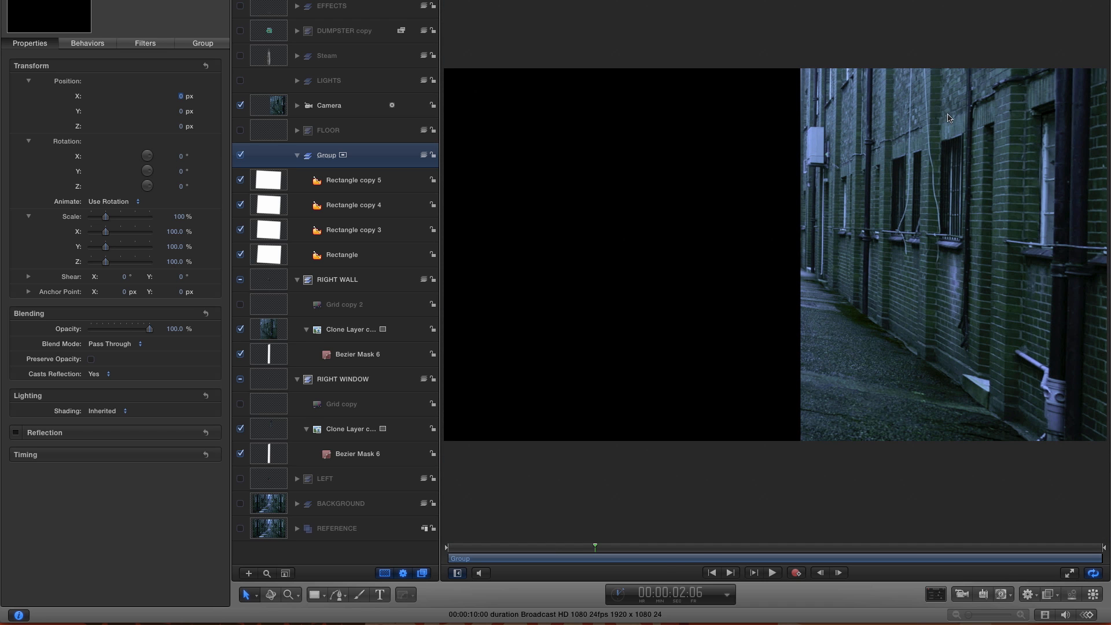
mouse_move(218, 105)
left_click(181, 98)
key("Return")
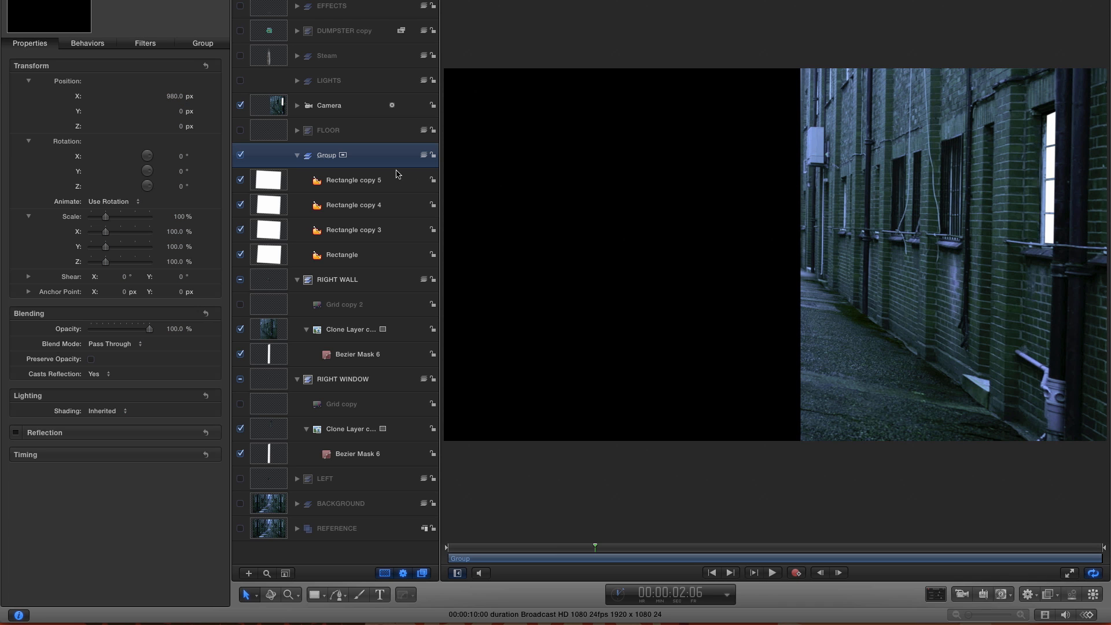
Set the opacity of all four pane rectangles to 35%.
left_click(268, 182)
left_click(272, 254, "shift")
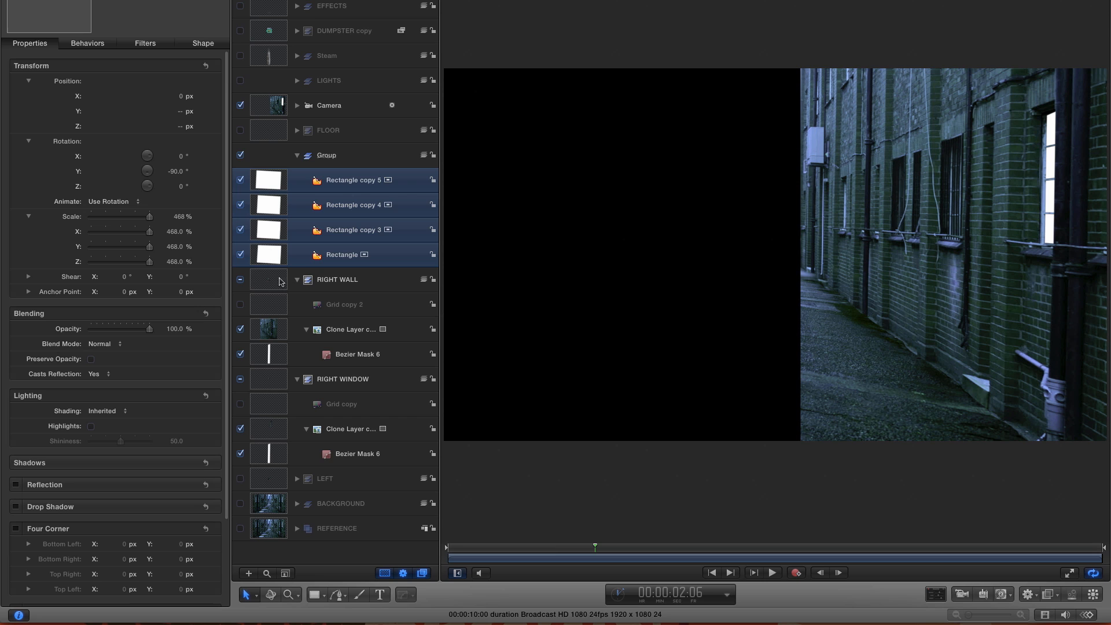
left_click(175, 328)
type("35")
key("Return")
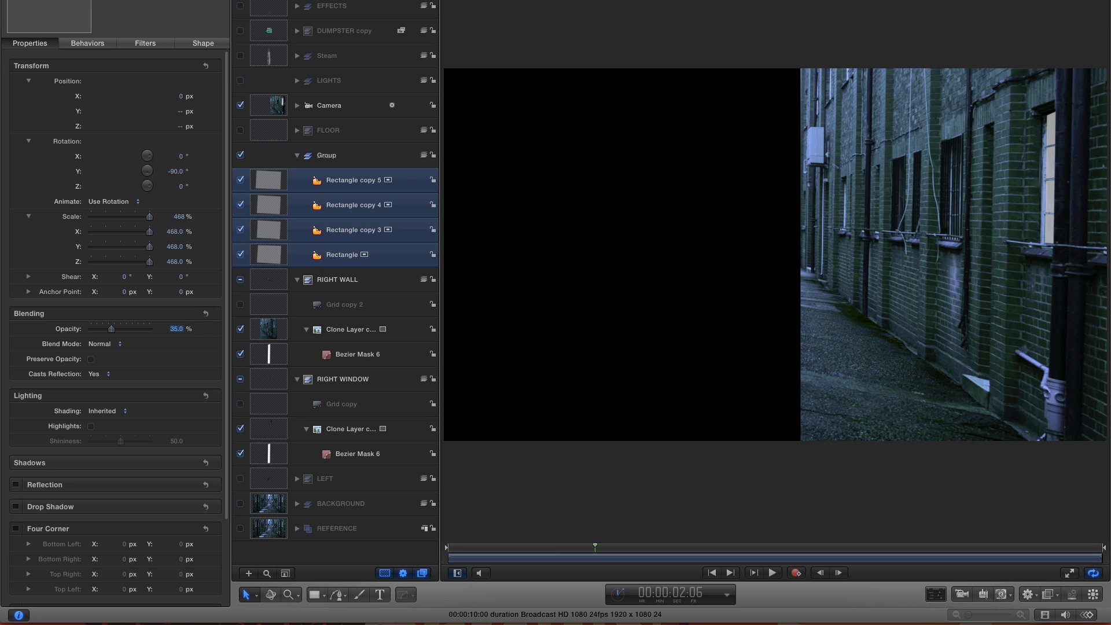
Turn on the LIGHTS group and compare the alley with and without the pane shapes' group.
left_click(240, 81)
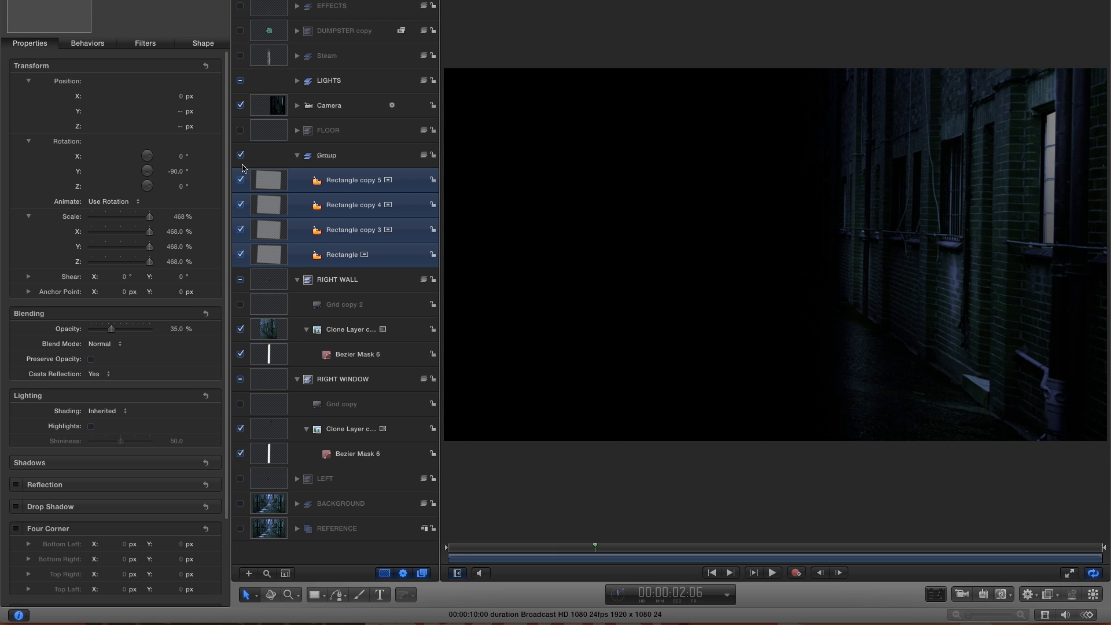
left_click(239, 155)
left_click(239, 156)
Rename the group of pane shapes WINDOW LIGHT.
double_click(324, 155)
type("WLIGHTINDOW_")
key("Return")
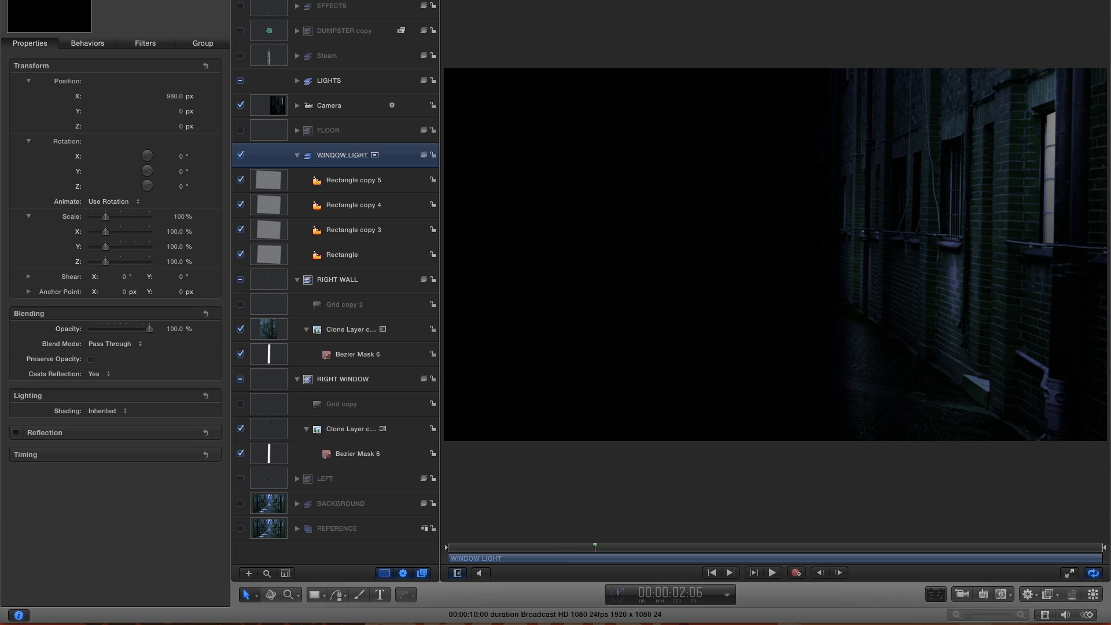
Duplicate the WINDOW LIGHT group and rename the copy WINDOW RAYS.
right_click(352, 155)
left_click(375, 191)
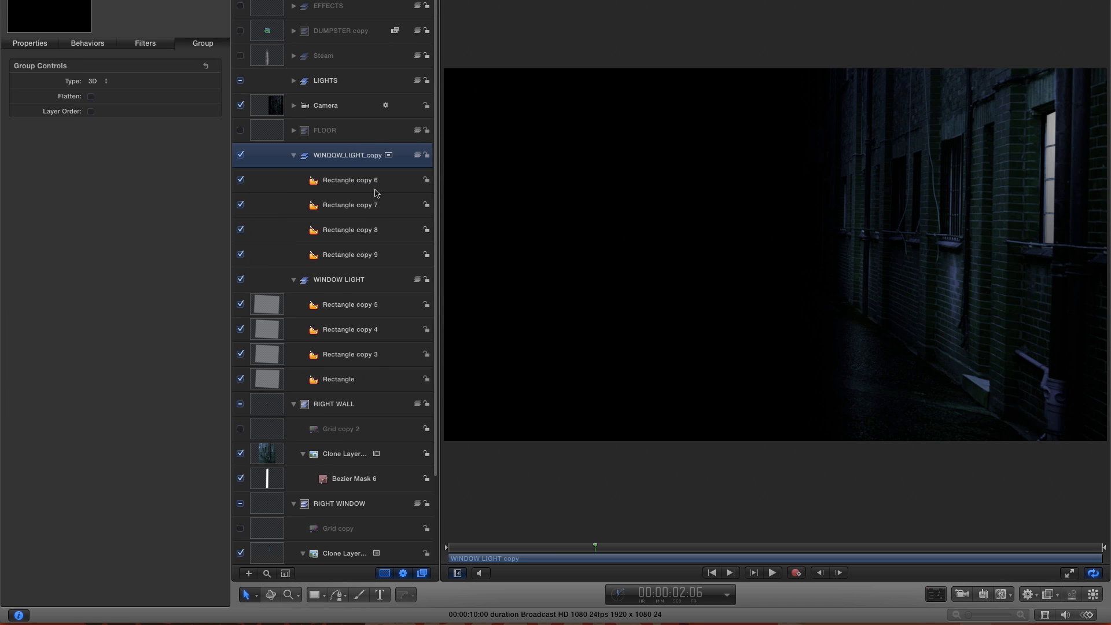
double_click(351, 156)
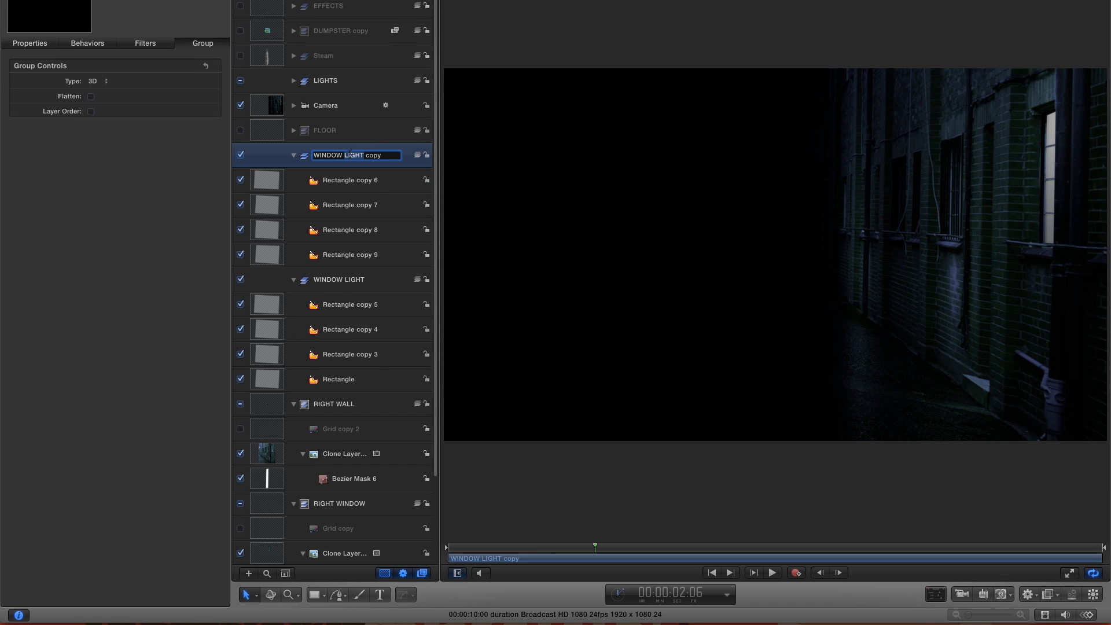
double_click(344, 153)
type("RAYS")
key("Return")
Set the opacity of the four rectangles in the WINDOW RAYS group to 100%.
left_click(274, 183)
left_click(276, 259, "shift")
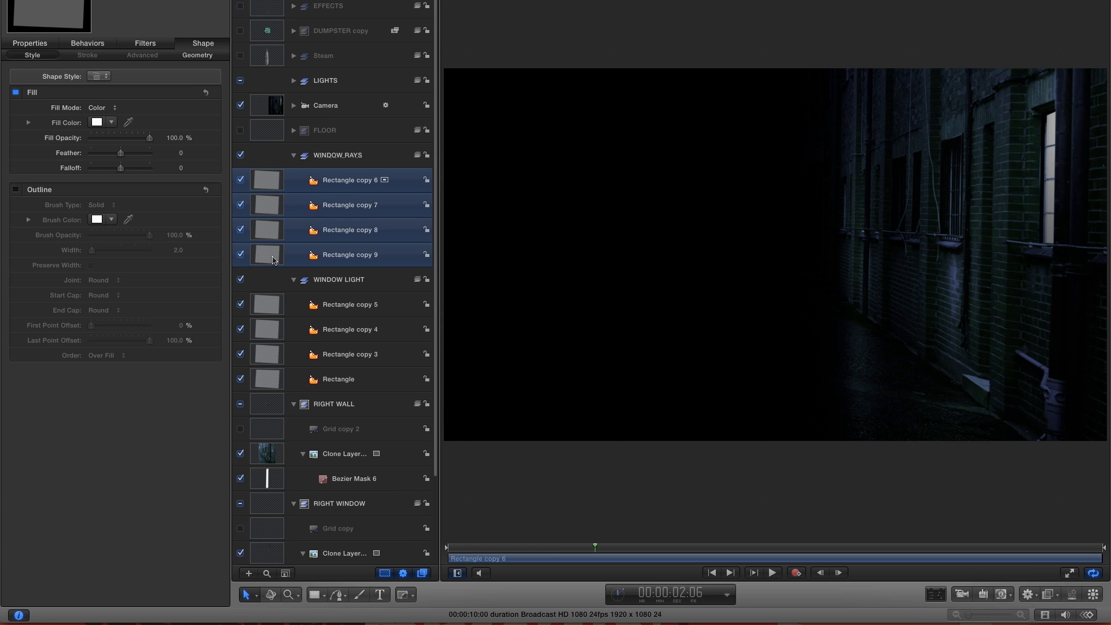
left_click(21, 44)
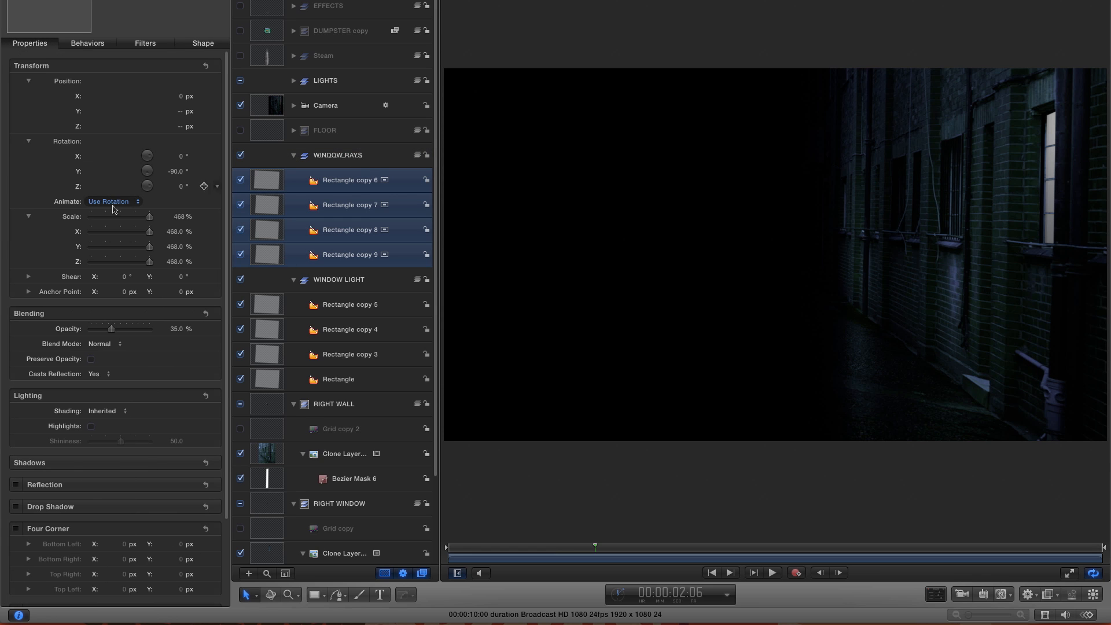
left_click_drag(112, 331, 207, 332)
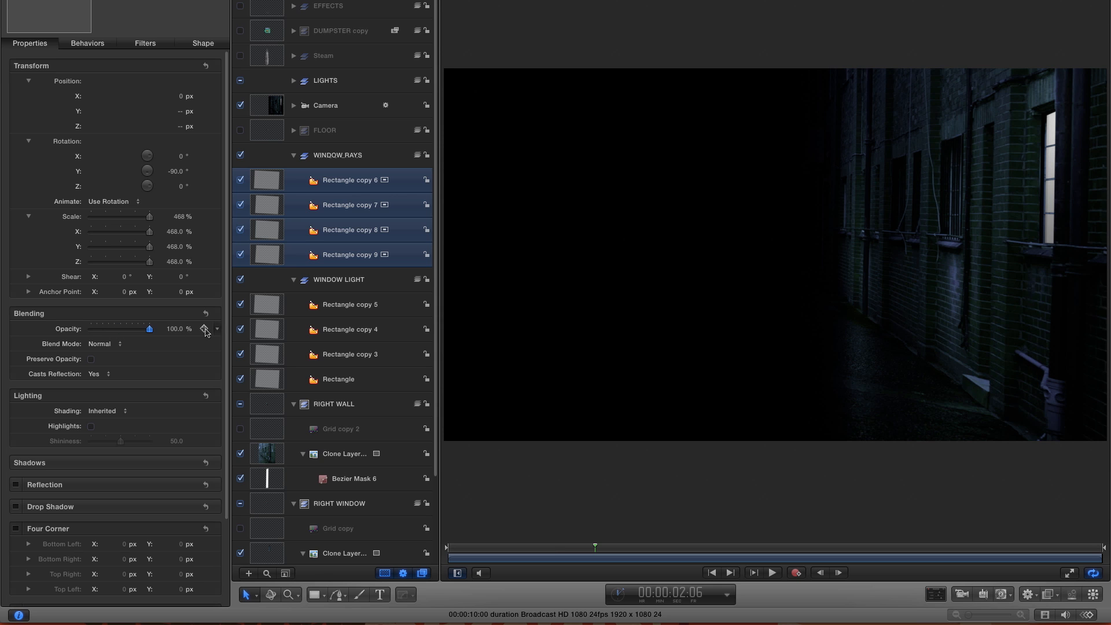
Apply the Zoom Blur filter to the WINDOW RAYS group.
left_click(348, 155)
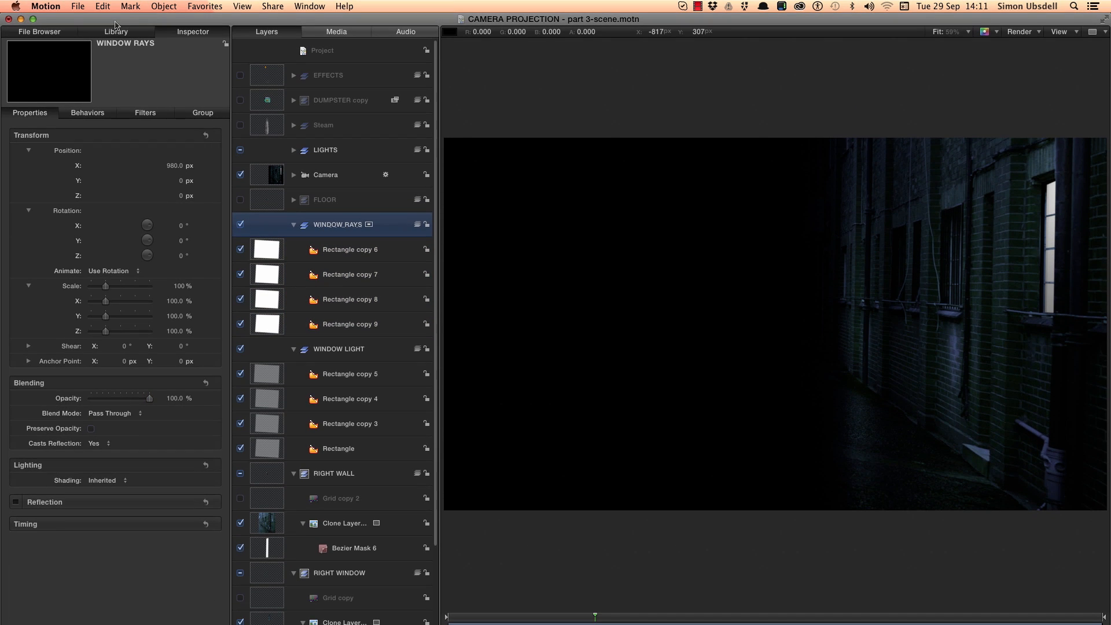
left_click(116, 32)
left_click(25, 137)
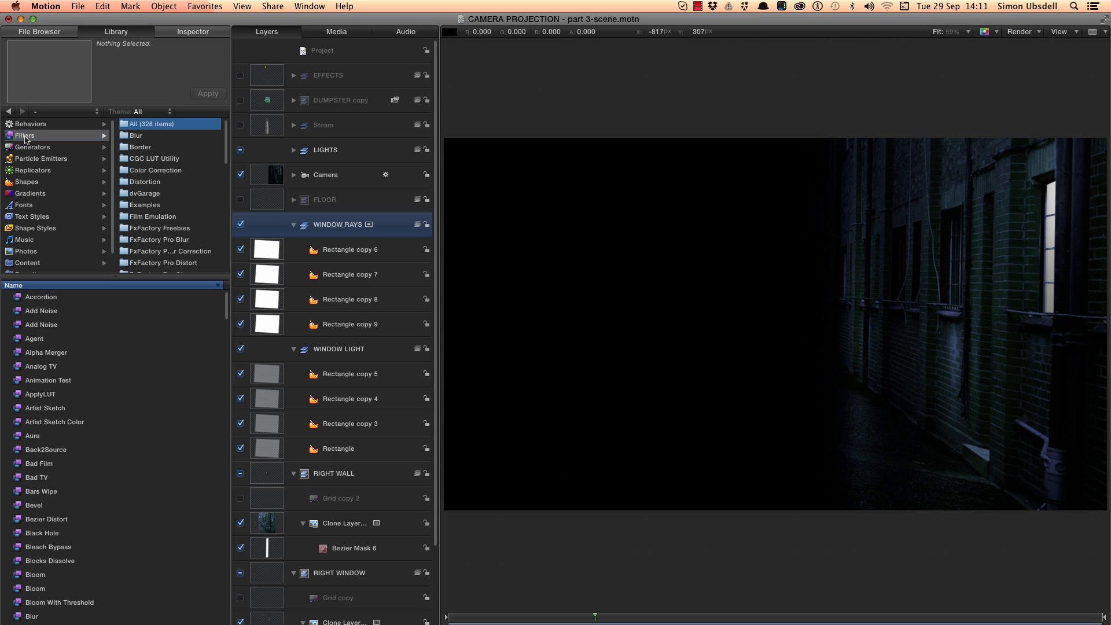
left_click(147, 134)
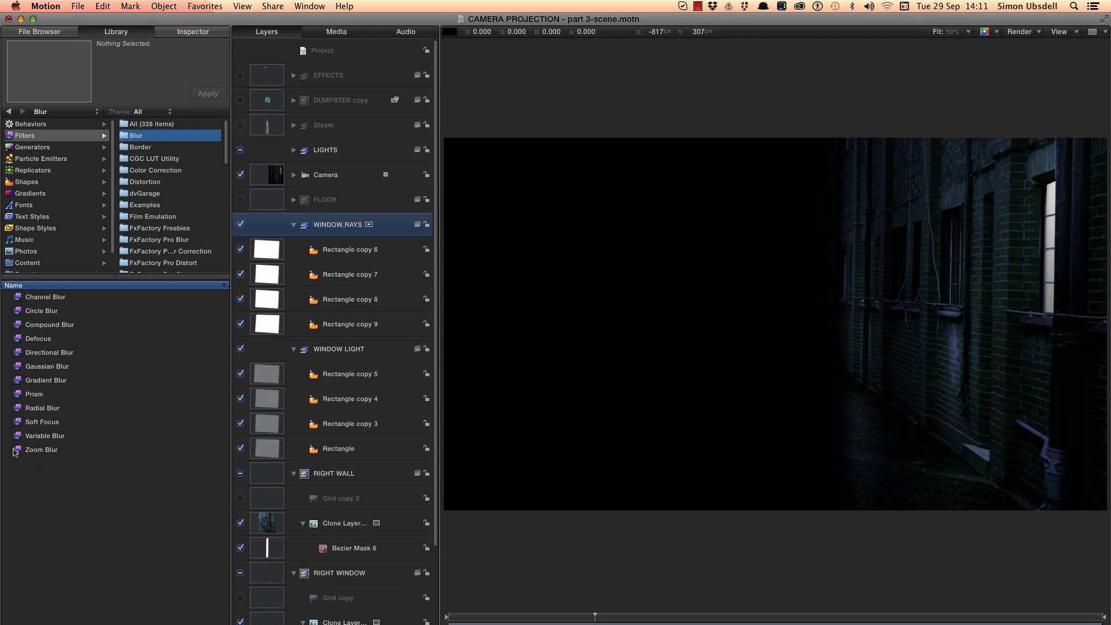
left_click_drag(15, 452, 339, 225)
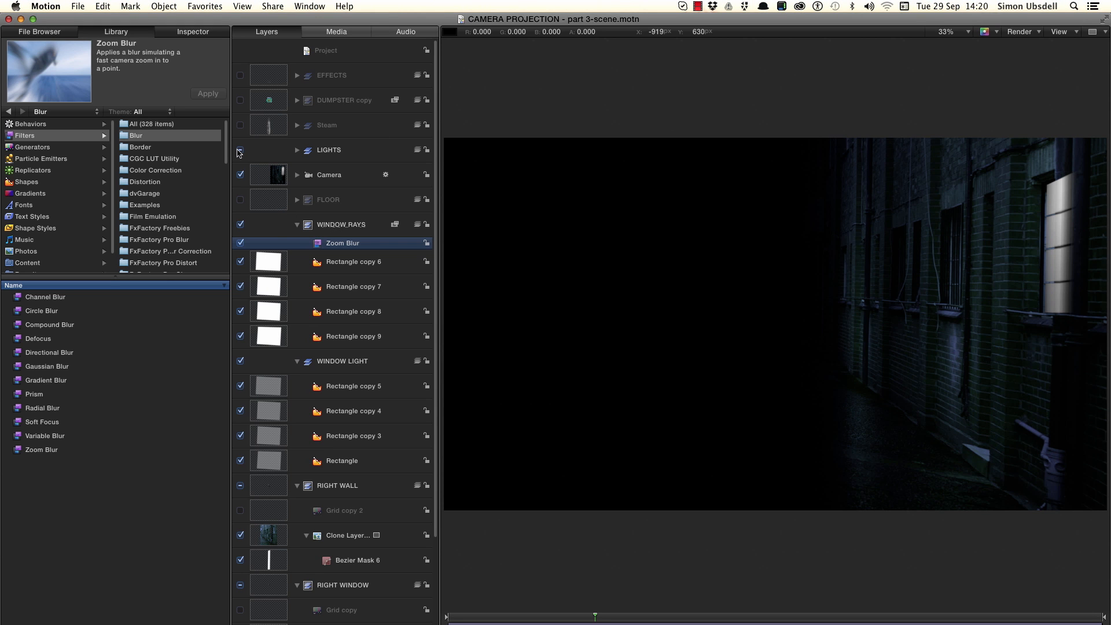
With the LIGHTS group hidden, move the Zoom Blur centre just beyond the window's upper right and set the blur Amount to 32.
left_click(240, 150)
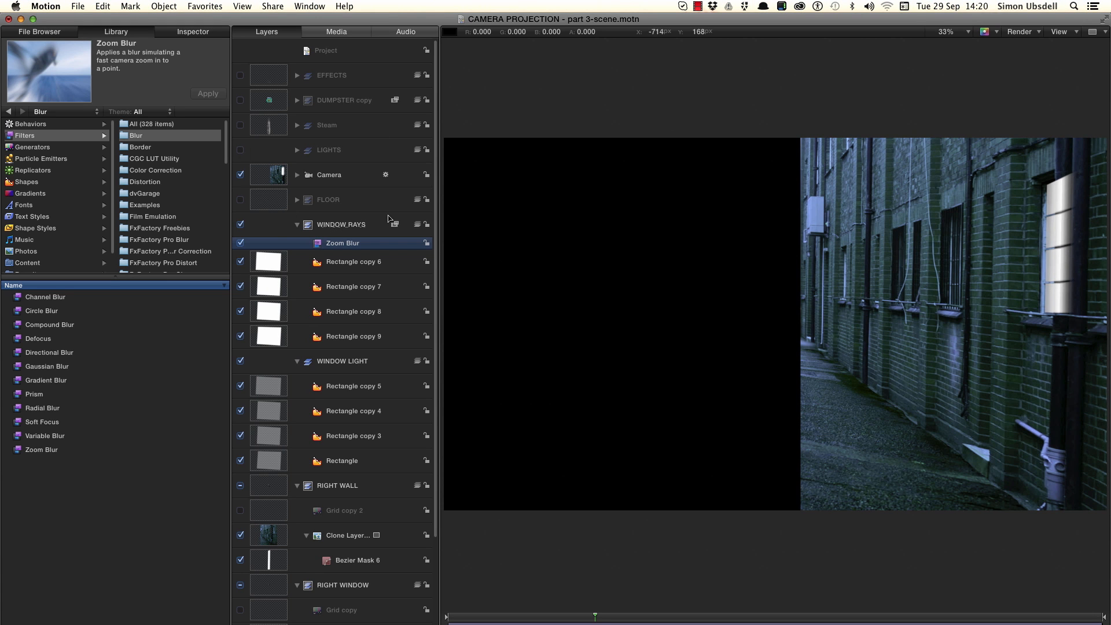
key("super+minus")
key("super+minus")
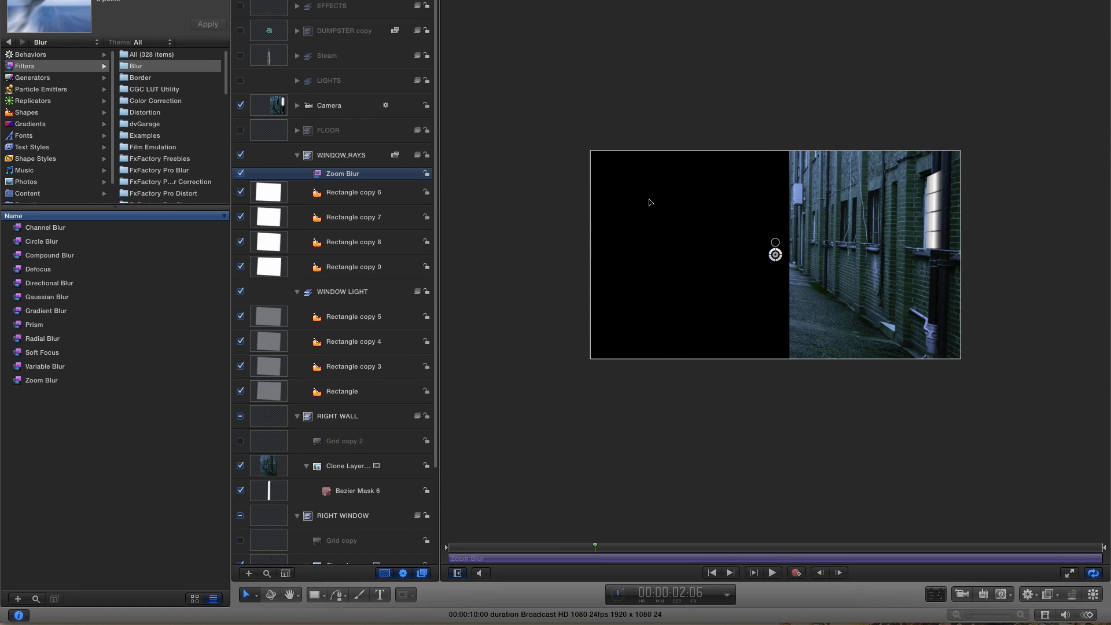
mouse_move(777, 258)
left_mouse_down()
mouse_move(964, 196)
mouse_move(973, 184)
mouse_move(955, 177)
left_mouse_up()
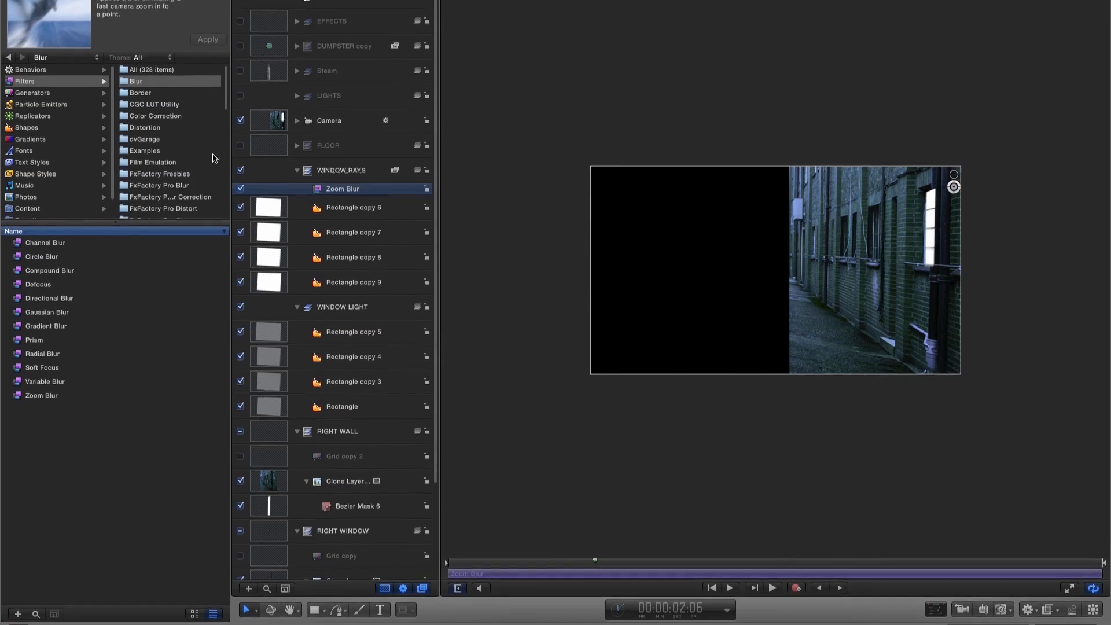
left_click(193, 6)
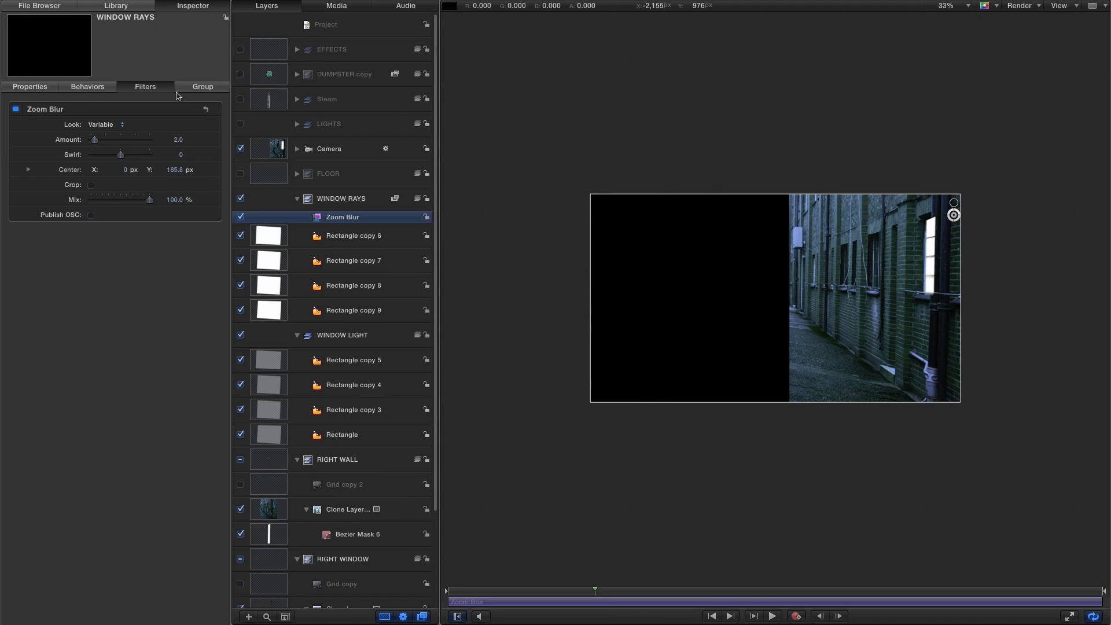
left_click_drag(99, 143, 177, 145)
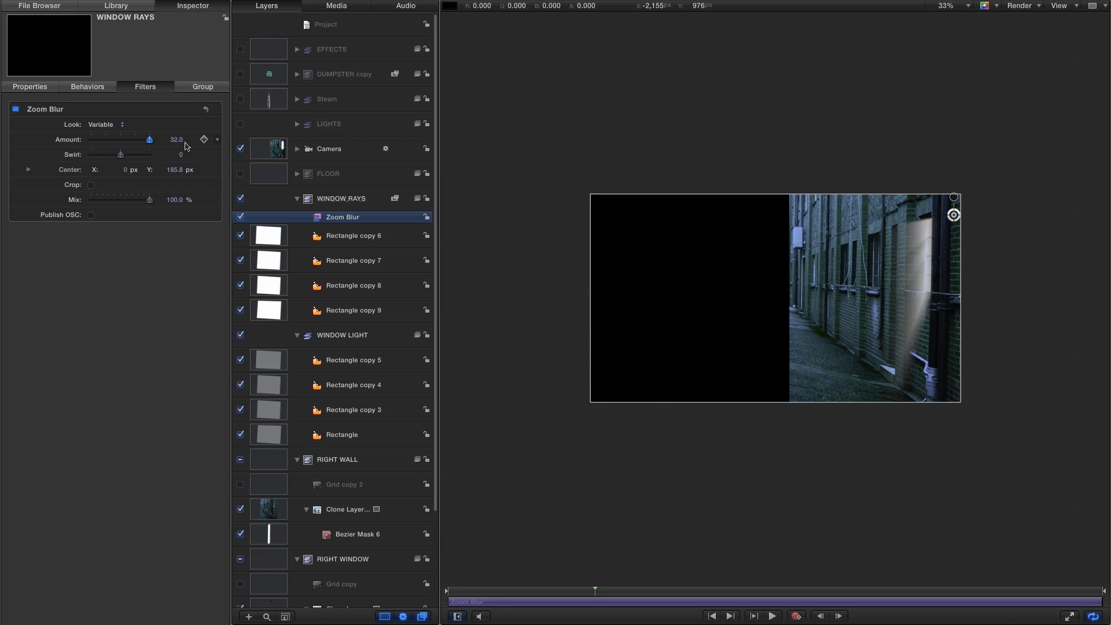
Keyframe the Zoom Blur centre along the timeline, moving it farther beyond the frame's right edge so the rays follow the camera move.
left_click_drag(953, 215, 980, 208)
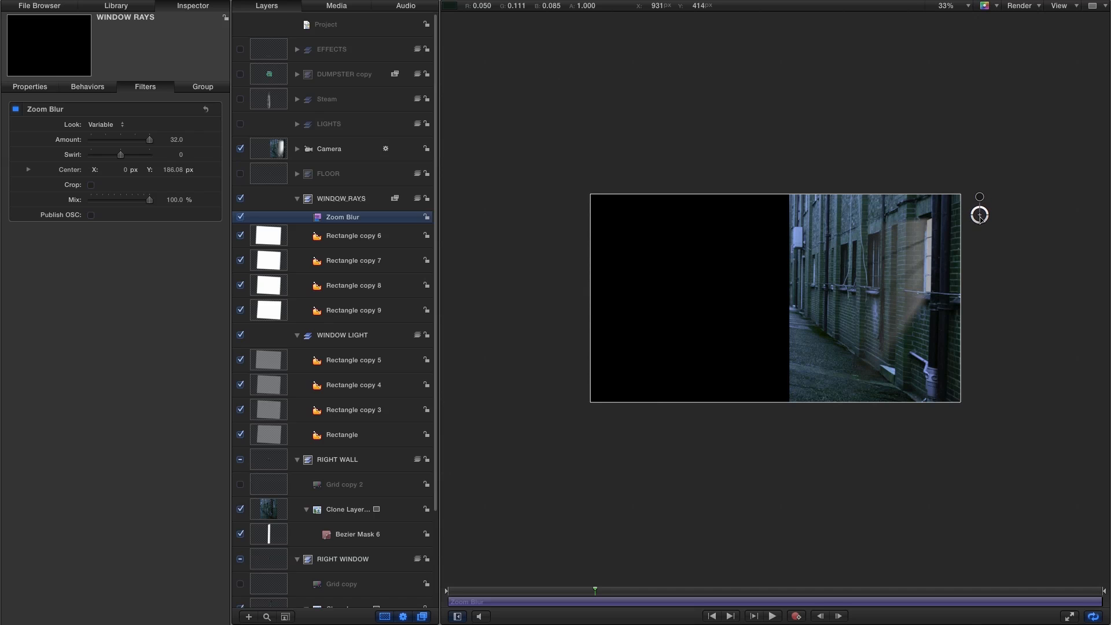
left_click_drag(979, 229, 978, 221)
left_click_drag(595, 591, 513, 602)
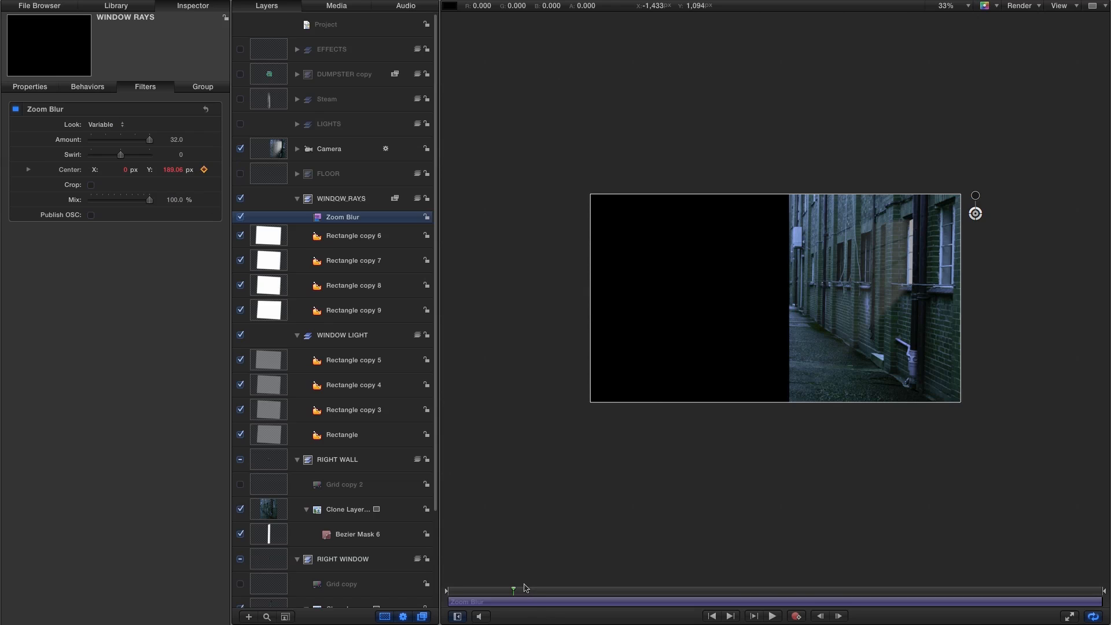
left_click_drag(519, 596, 723, 604)
left_click_drag(975, 214, 1039, 206)
left_click_drag(726, 592, 637, 606)
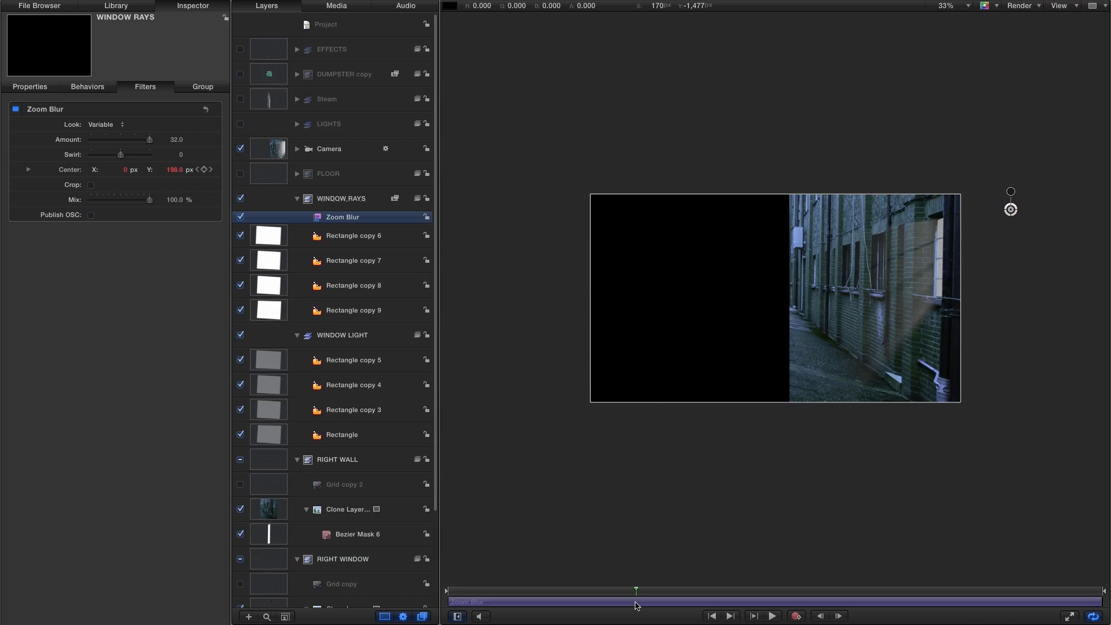
Collapse the WINDOW RAYS and WINDOW LIGHT groups and bring WINDOW RAYS to the front of the layer stack.
left_click(297, 199)
left_click(296, 224)
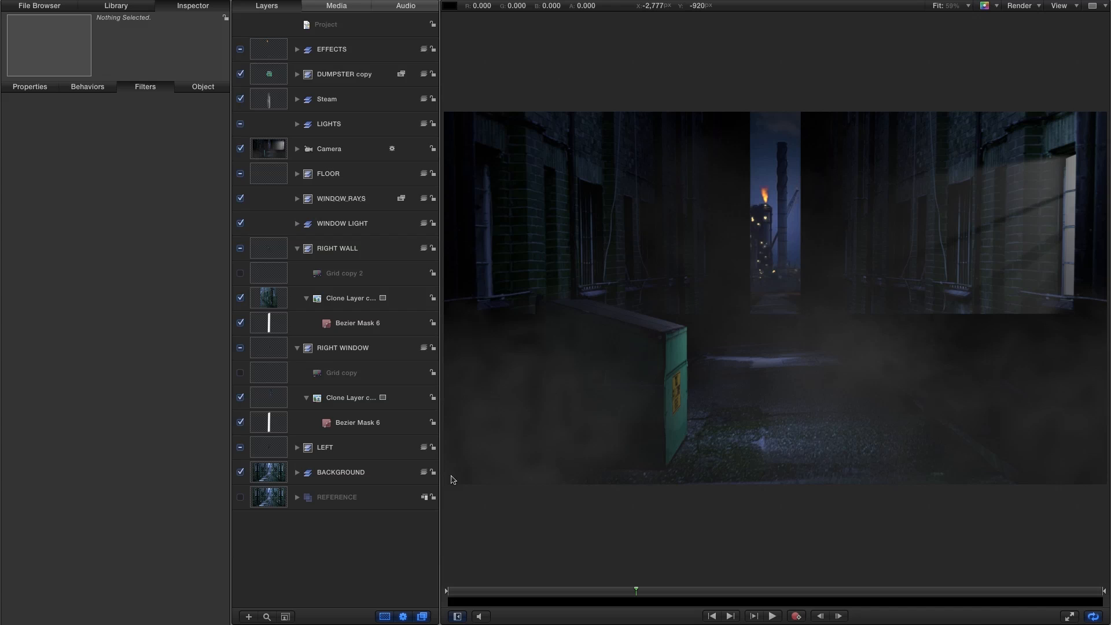
left_click(1079, 321)
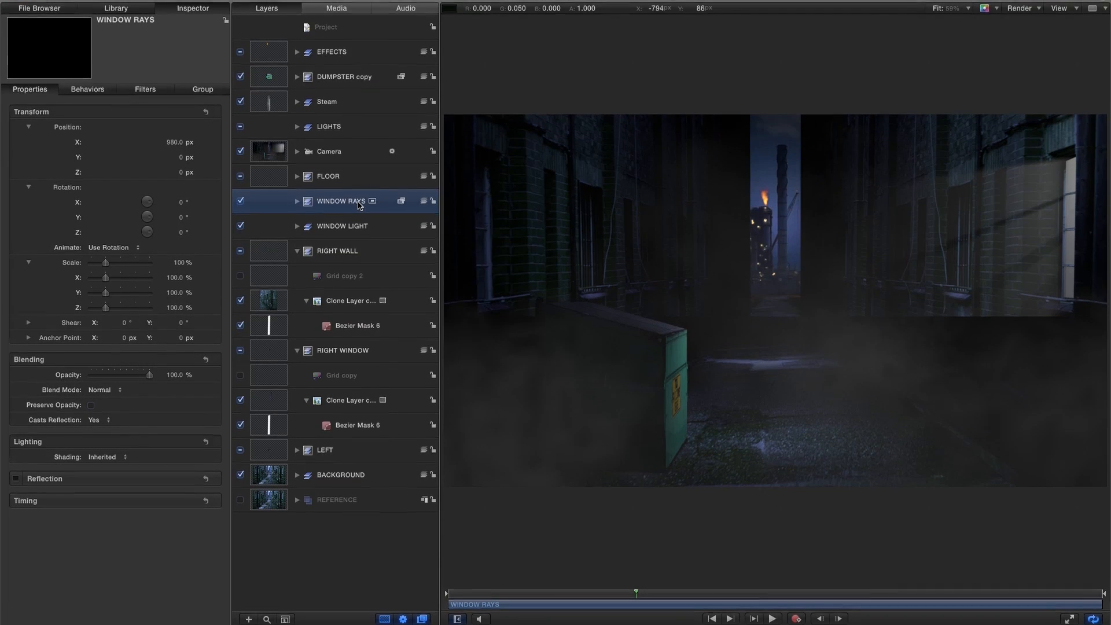
left_click(164, 6)
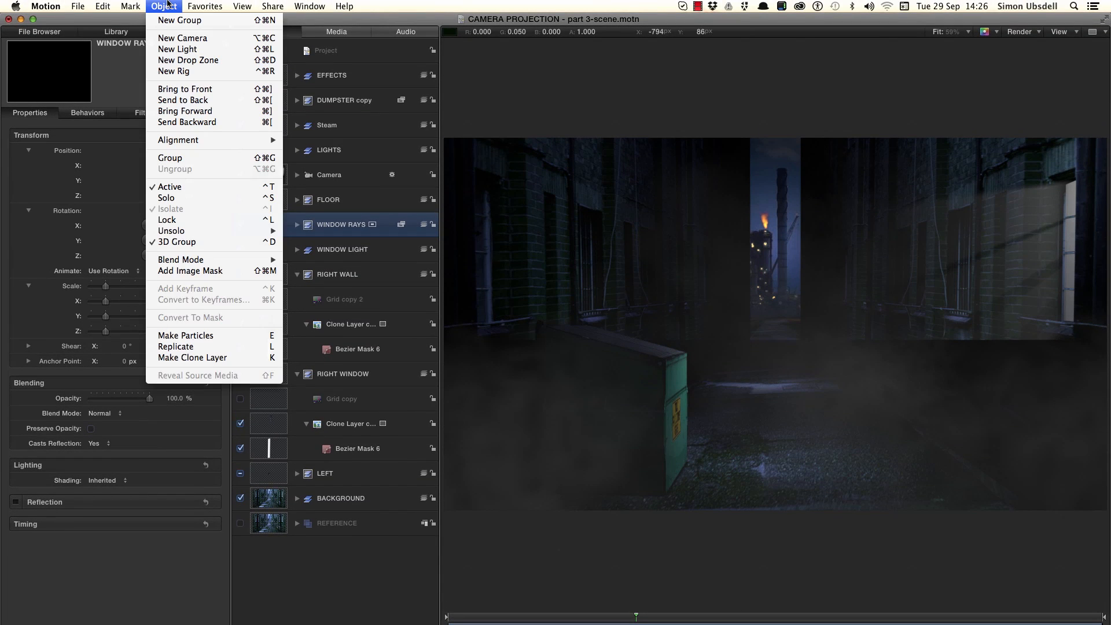
left_click(181, 93)
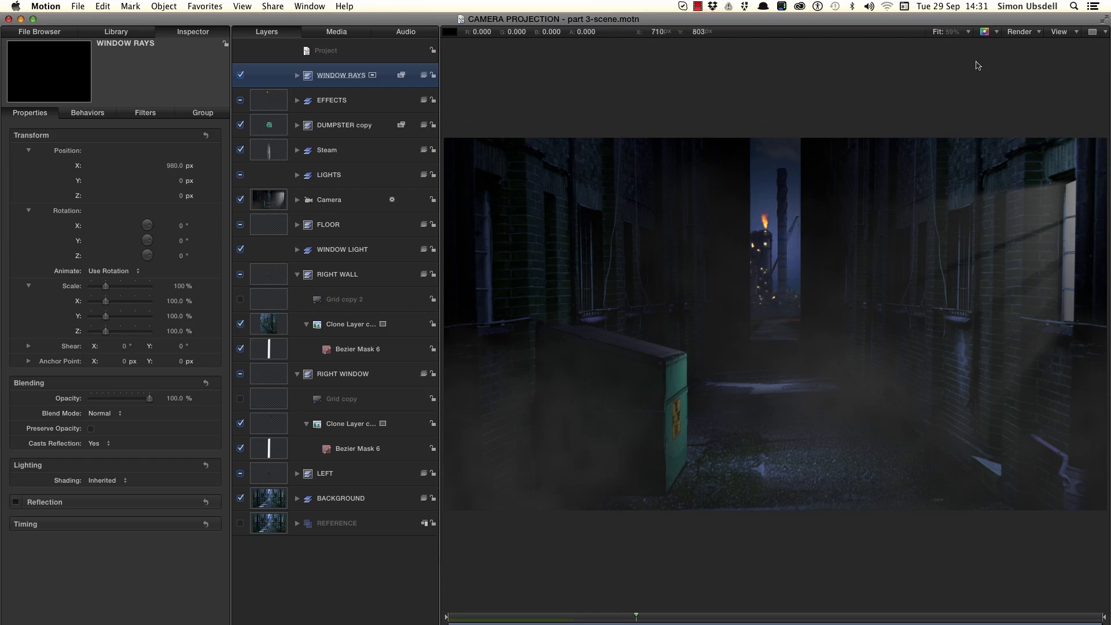
Turn off shadow rendering and toggle the layer named Light in the LIGHTS group to check its effect.
left_click(1032, 32)
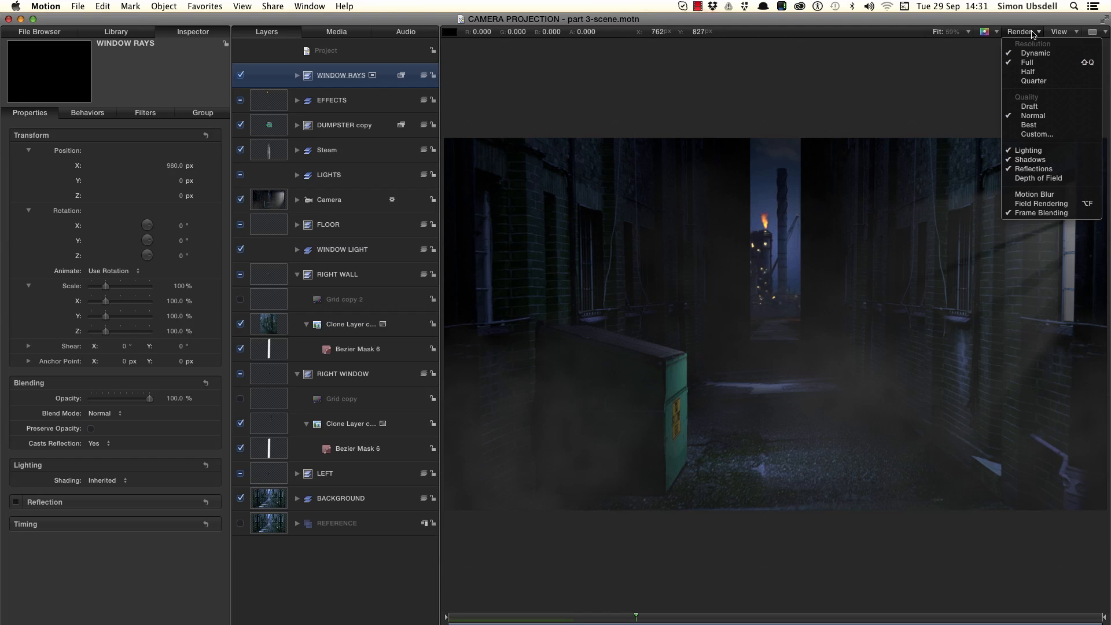
left_click(1032, 159)
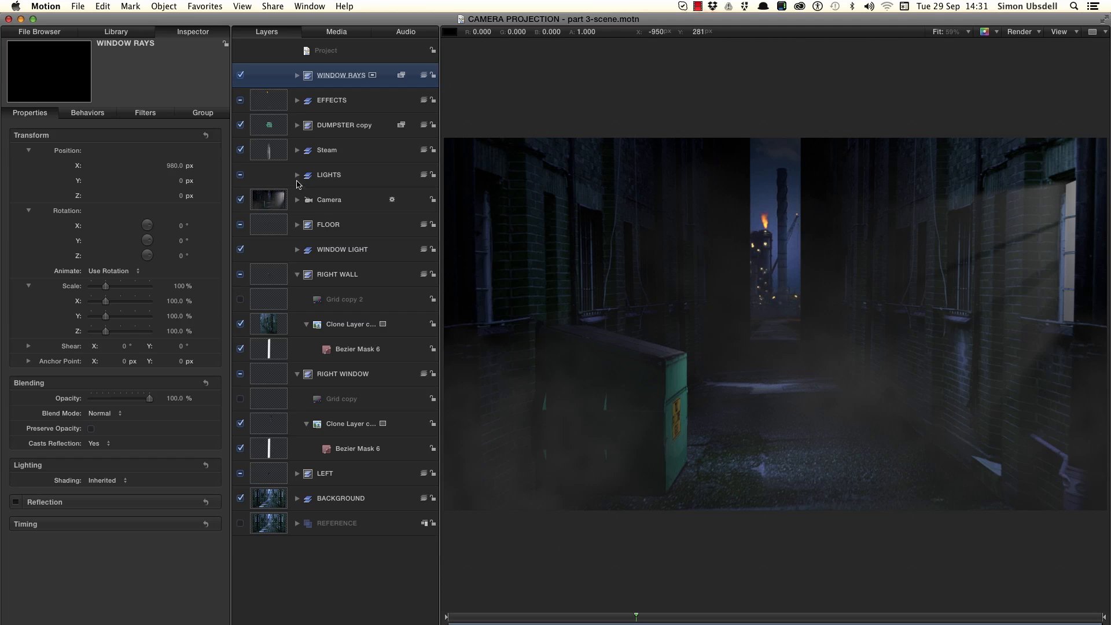
left_click(297, 174)
left_click(258, 377)
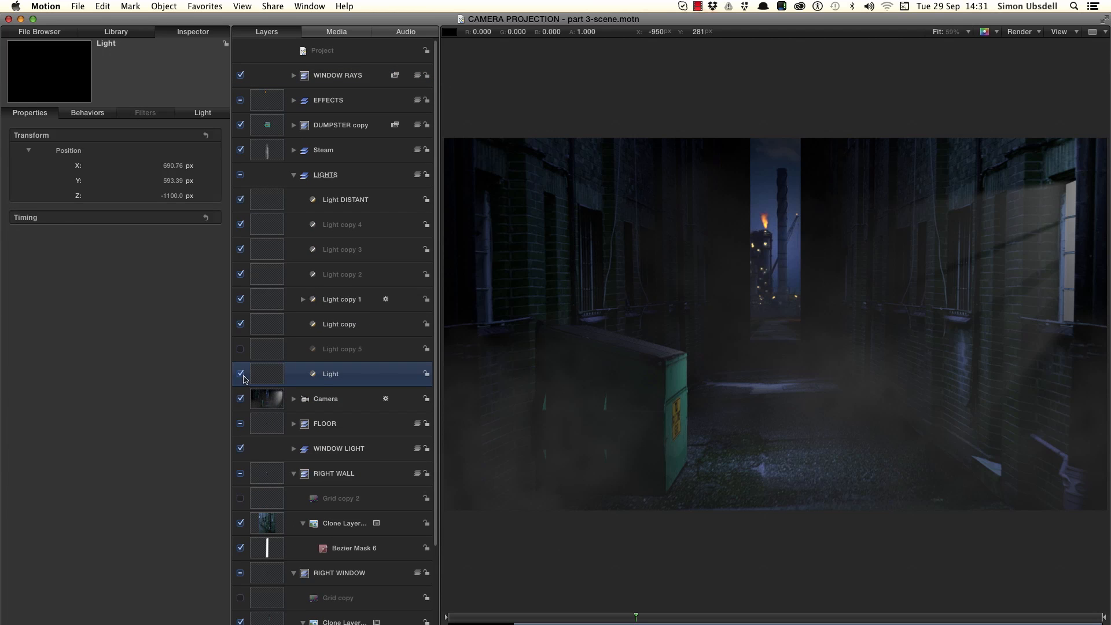
left_click(241, 375)
left_click(241, 376)
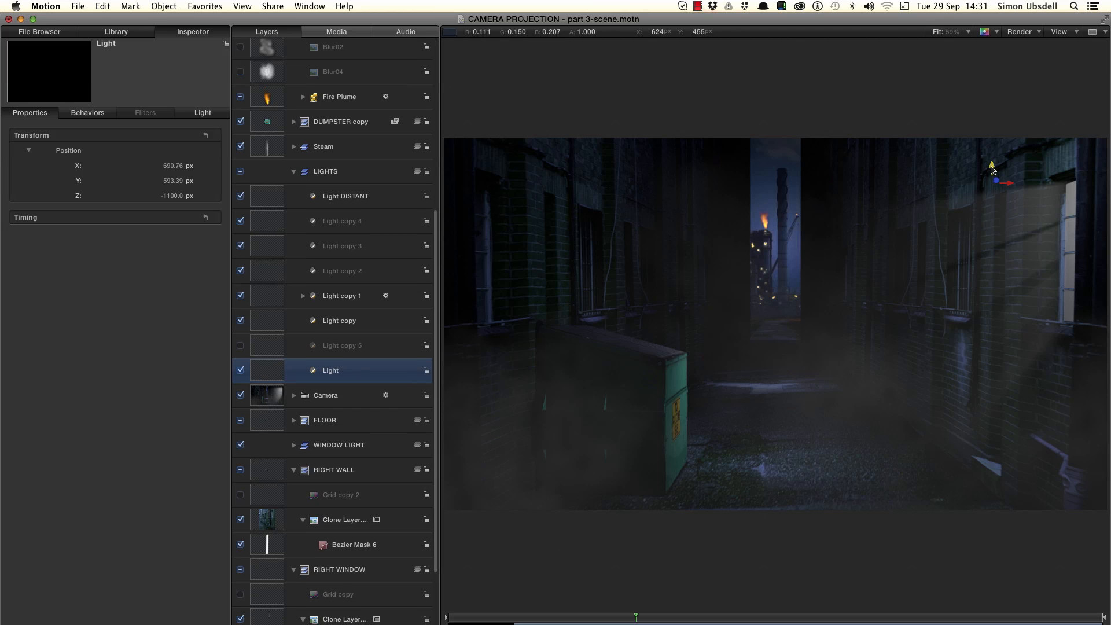
Move the selected Light toward the right wall's window and turn shadow rendering back on.
left_click_drag(991, 169, 1049, 221)
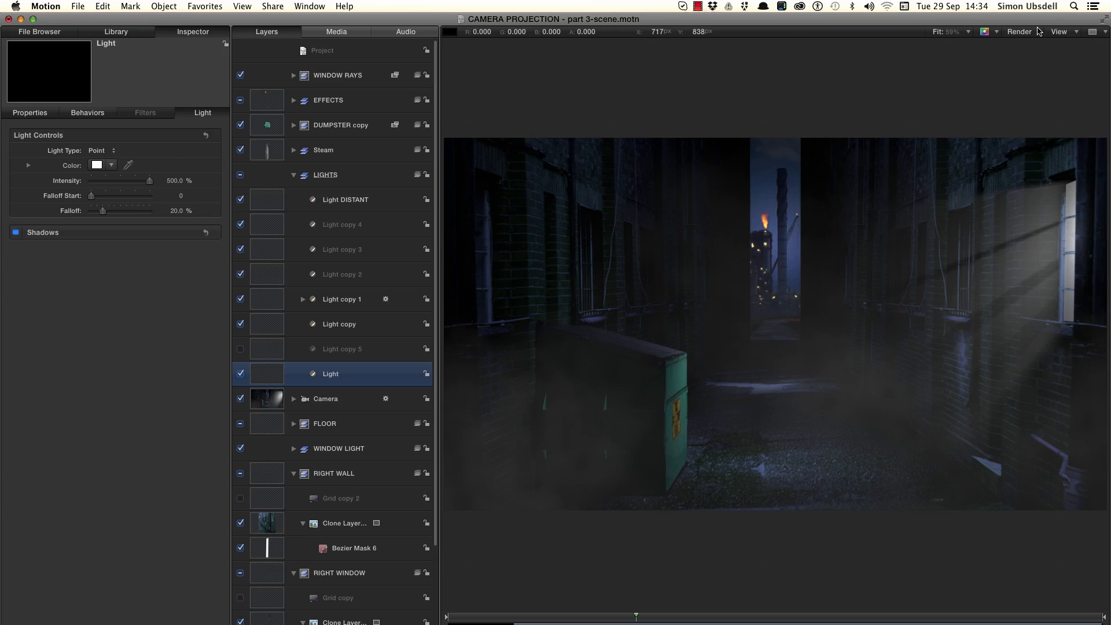
left_click(1036, 31)
left_click(1040, 160)
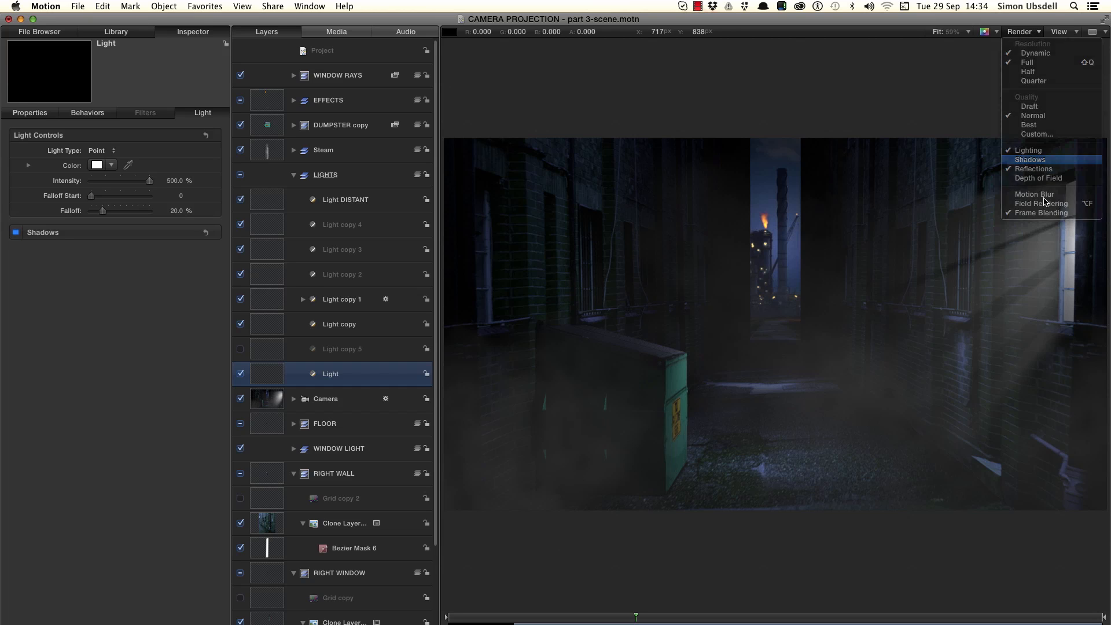